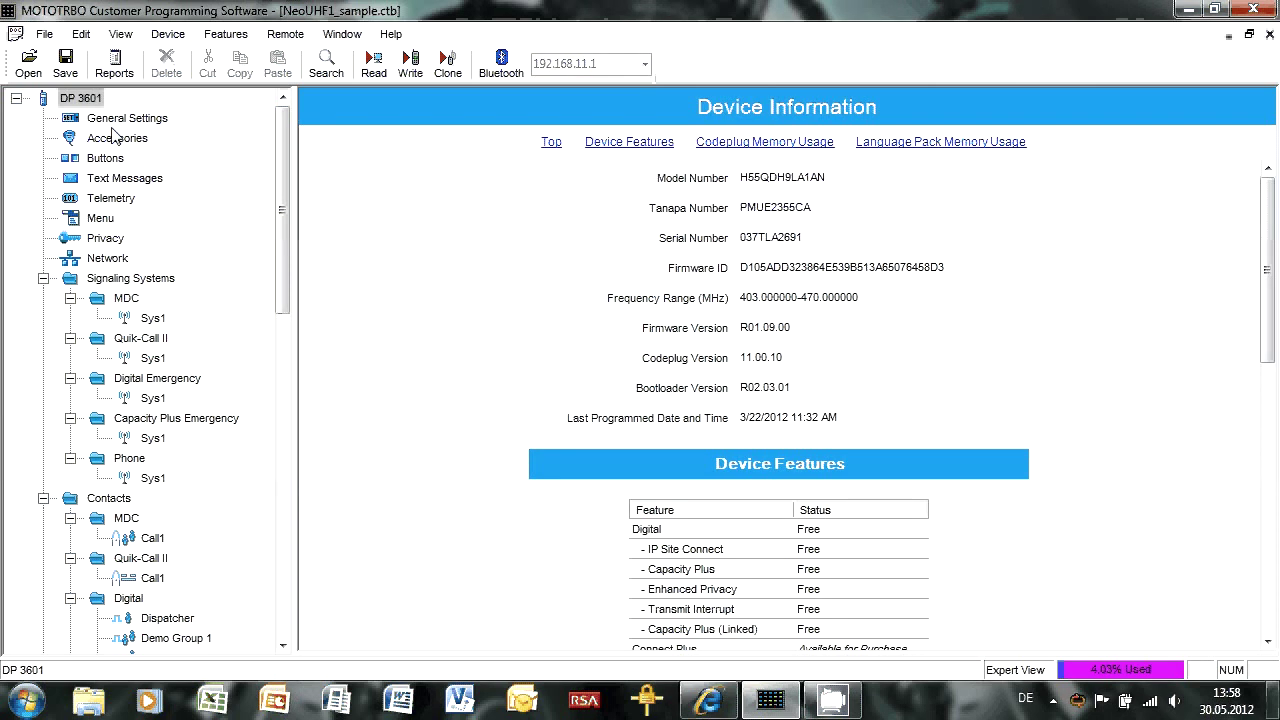
- Check the programming software's version and the radio's firmware version and device features
{"action": "left_click", "coordinate": [392, 34]}
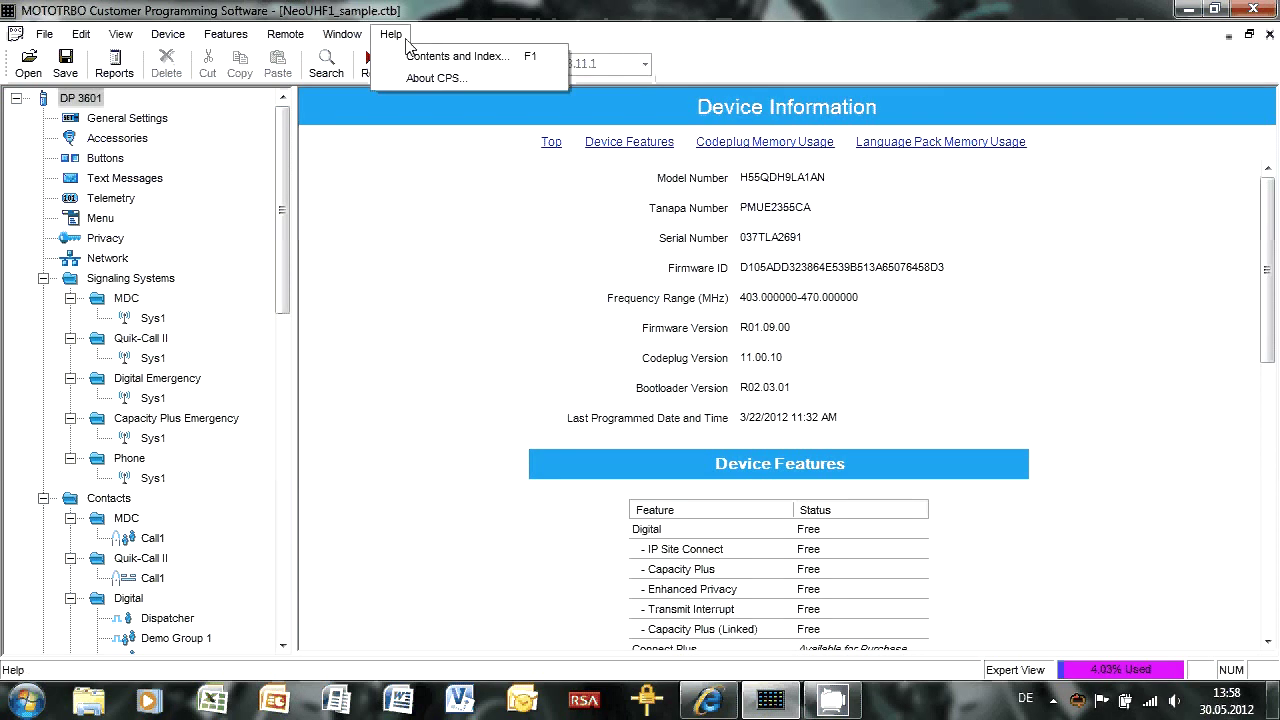
{"action": "left_click", "coordinate": [435, 78]}
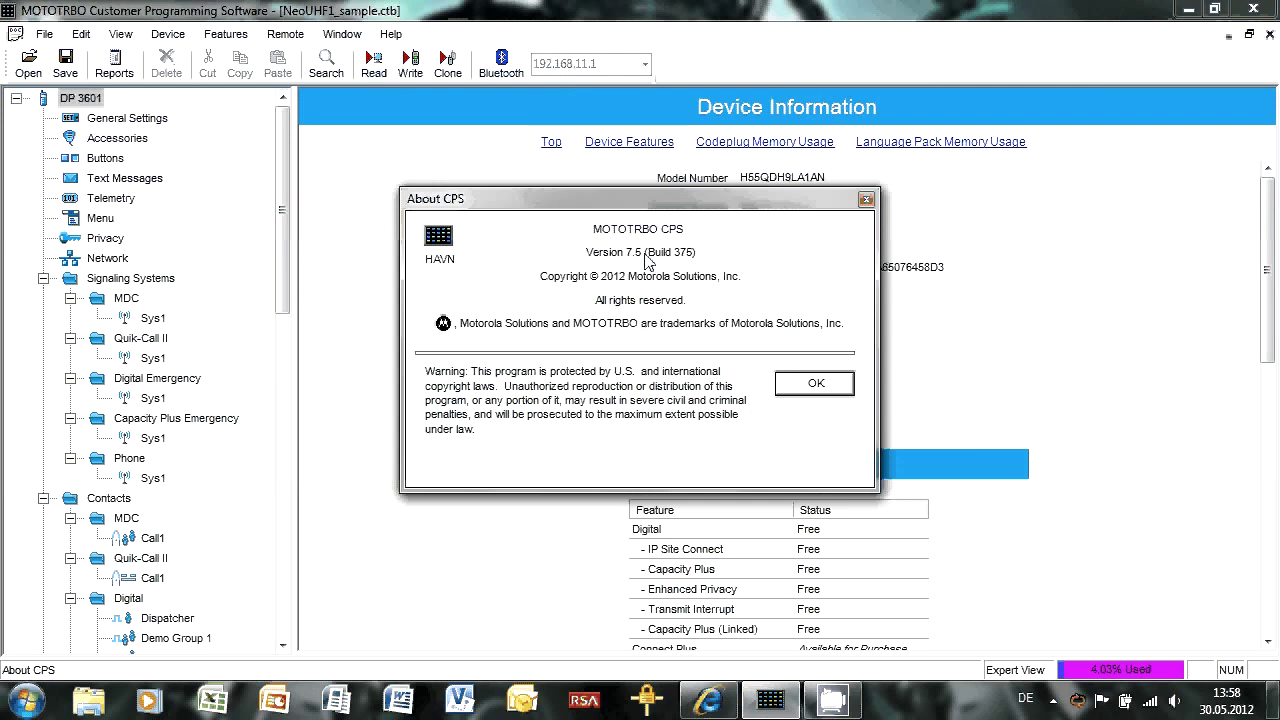
{"action": "left_click", "coordinate": [808, 382]}
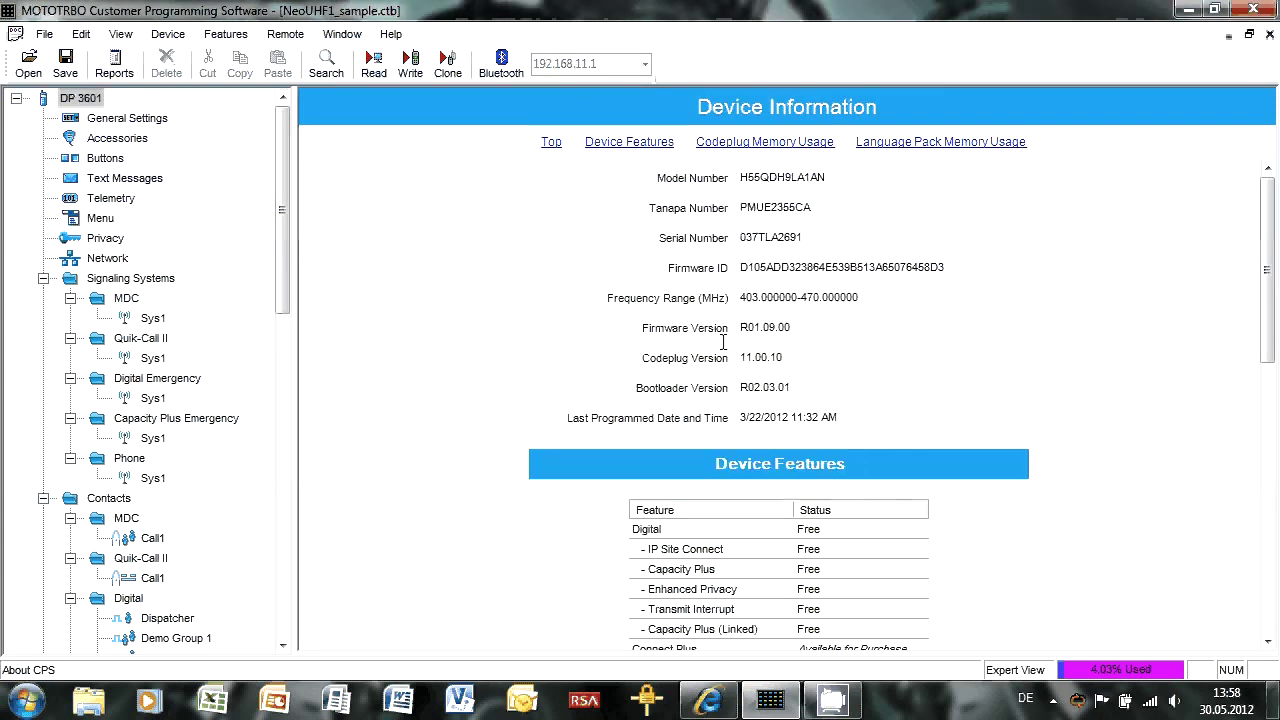
{"action": "double_click", "coordinate": [797, 333]}
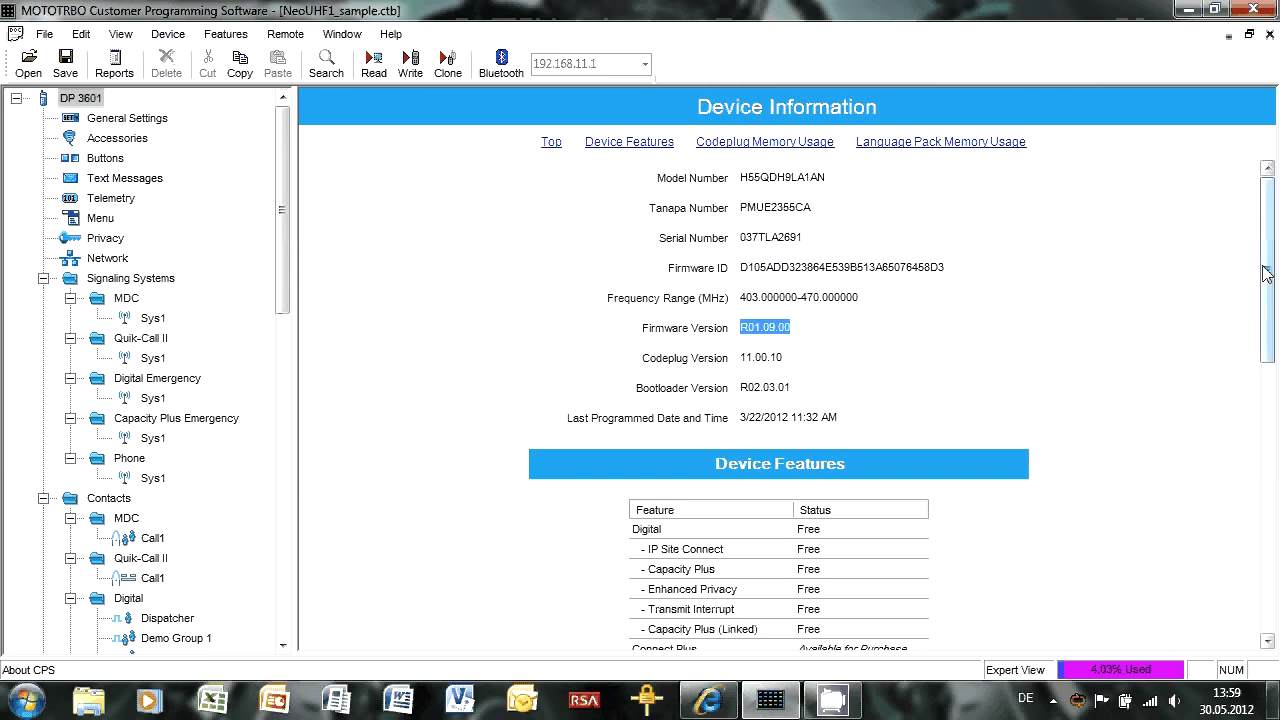
{"action": "left_click_drag", "start_coordinate": [1268, 268], "coordinate": [1270, 358]}
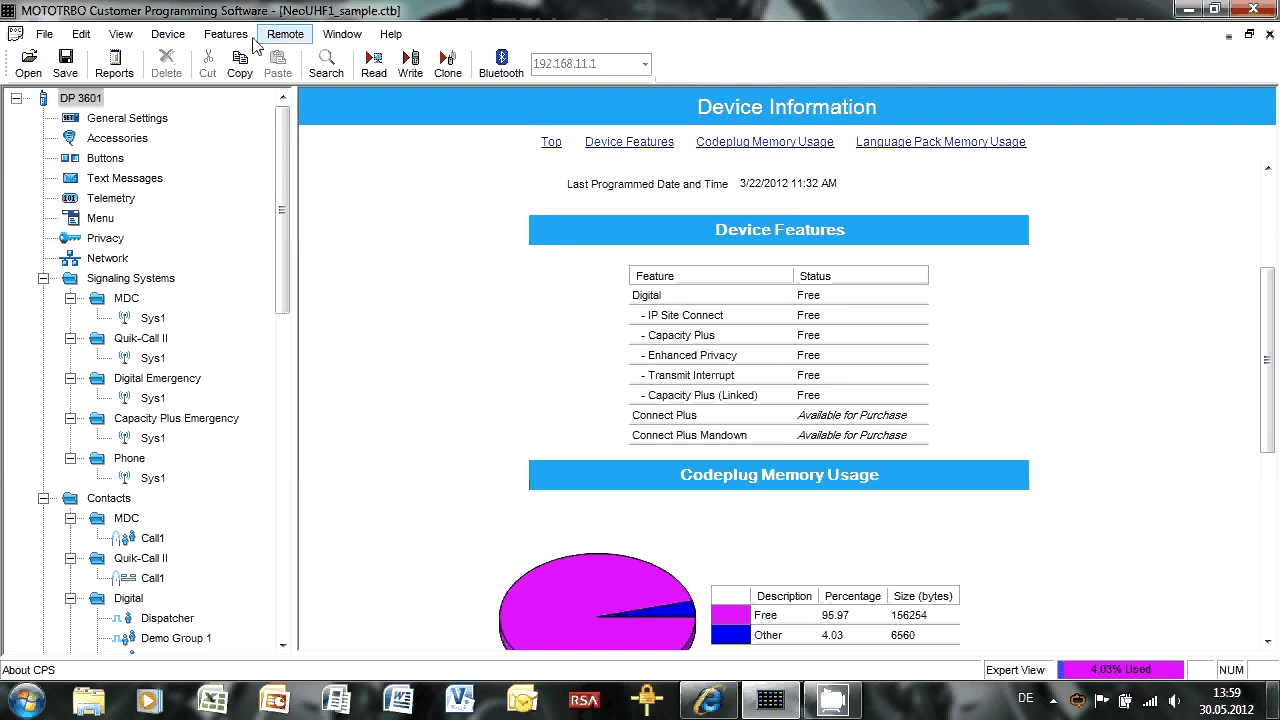
- Examine the radio name and radio ID in the general settings
{"action": "left_click", "coordinate": [115, 121]}
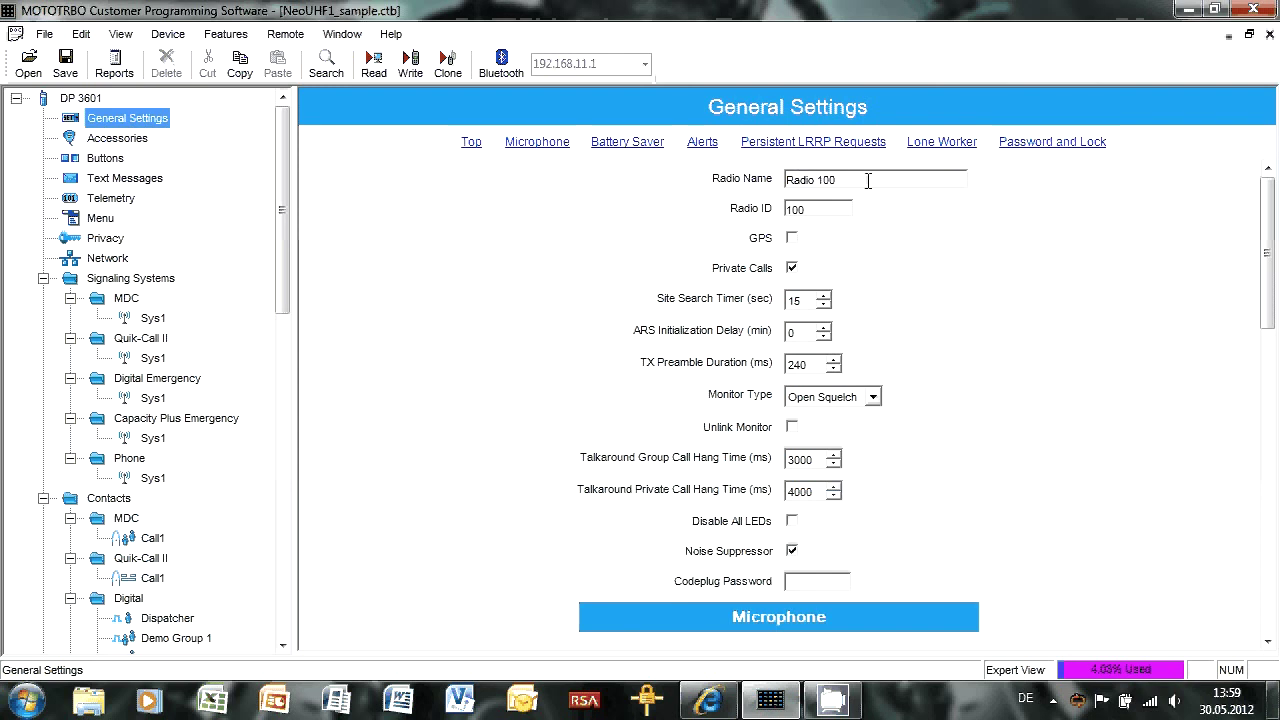
{"action": "left_click", "coordinate": [868, 181]}
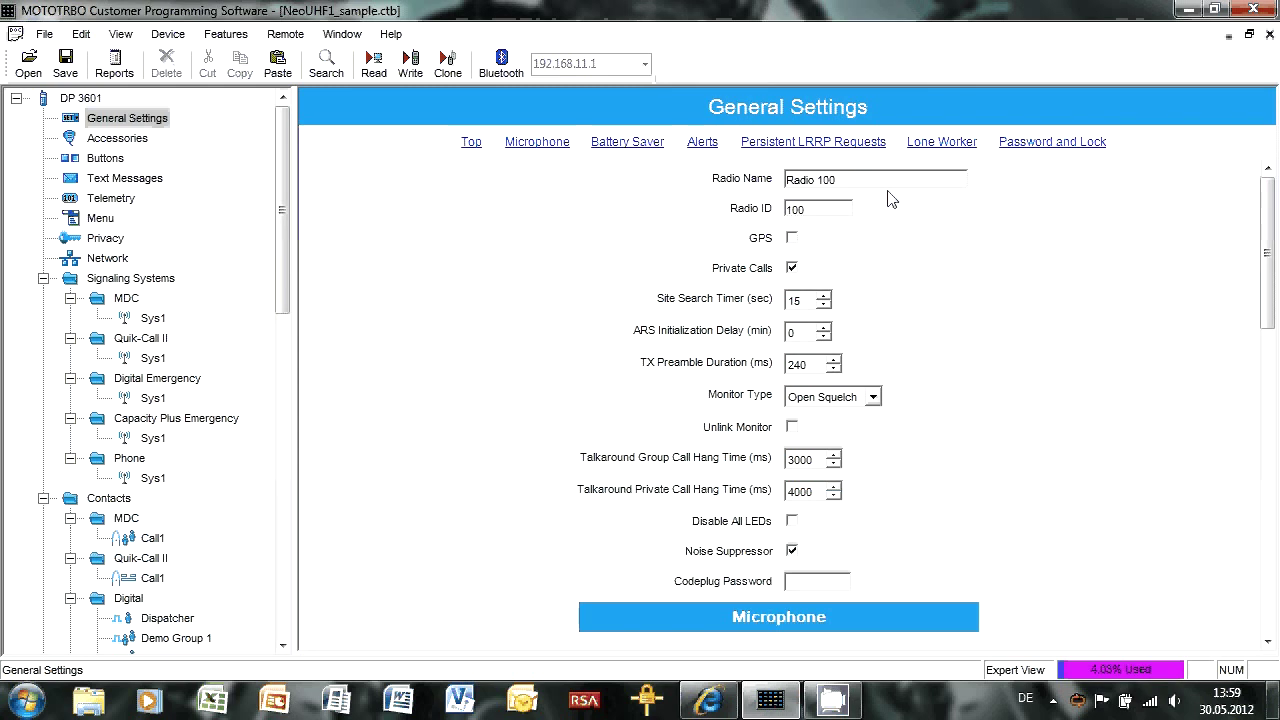
{"action": "left_click", "coordinate": [807, 209]}
- Review the radio's Accessories, Buttons, Text Messages, Telemetry and Menu settings
{"action": "left_click", "coordinate": [140, 145]}
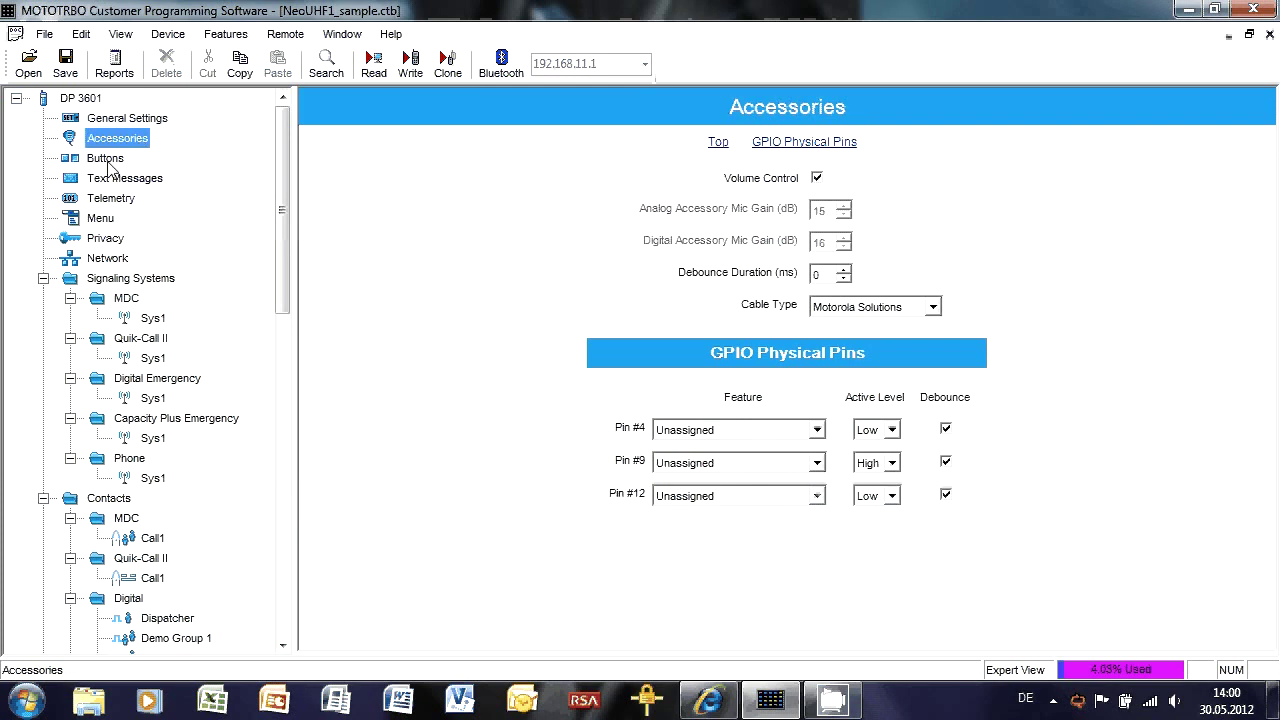
{"action": "left_click", "coordinate": [105, 160]}
{"action": "left_click", "coordinate": [150, 185]}
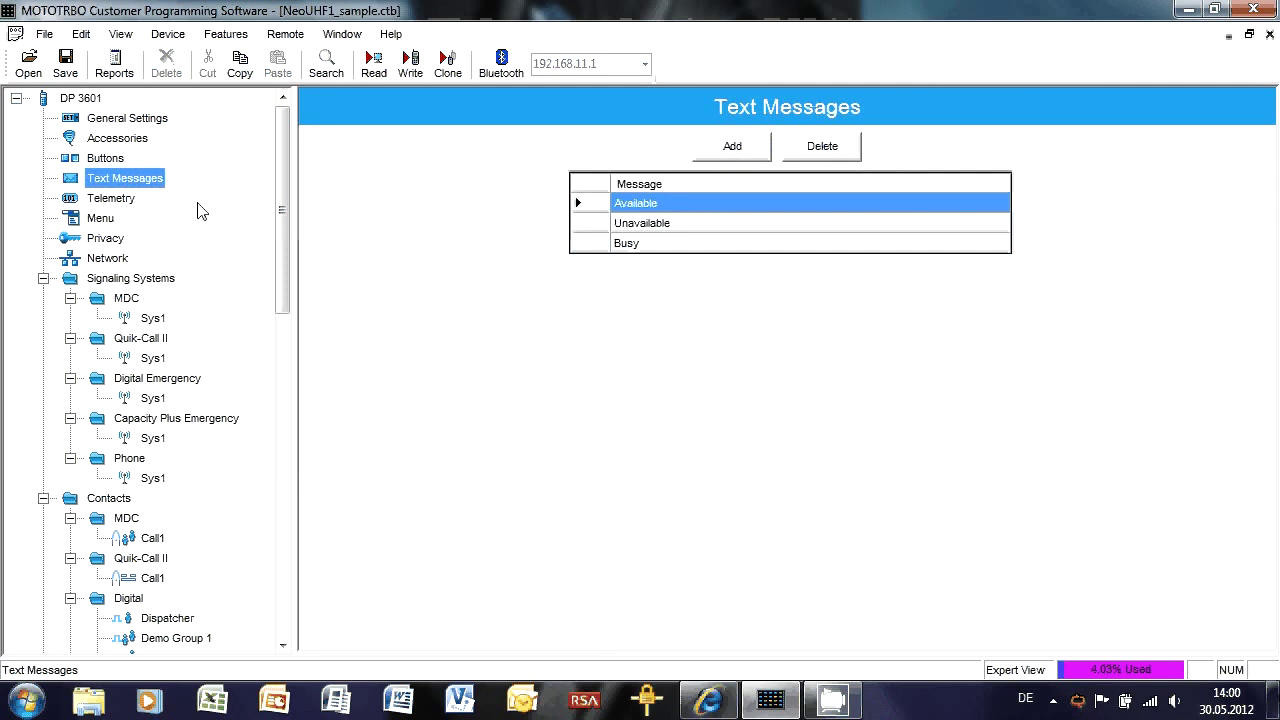
{"action": "left_click", "coordinate": [124, 200]}
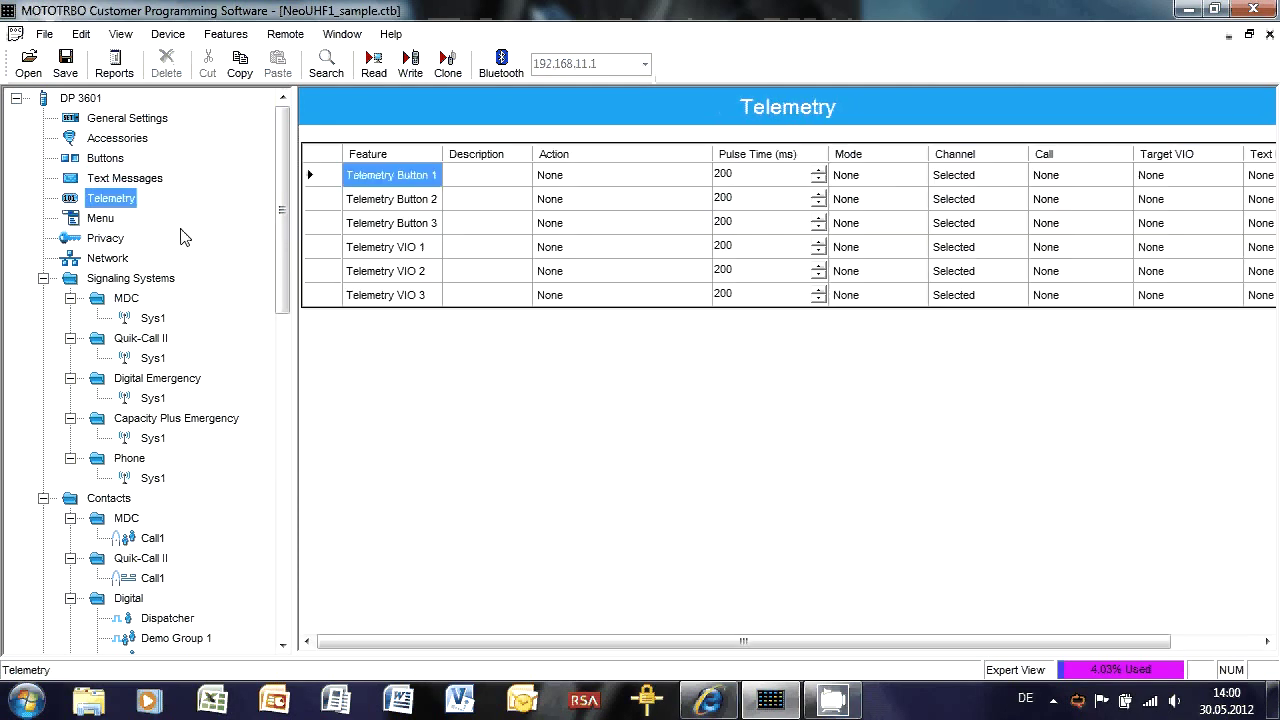
{"action": "left_click", "coordinate": [101, 218]}
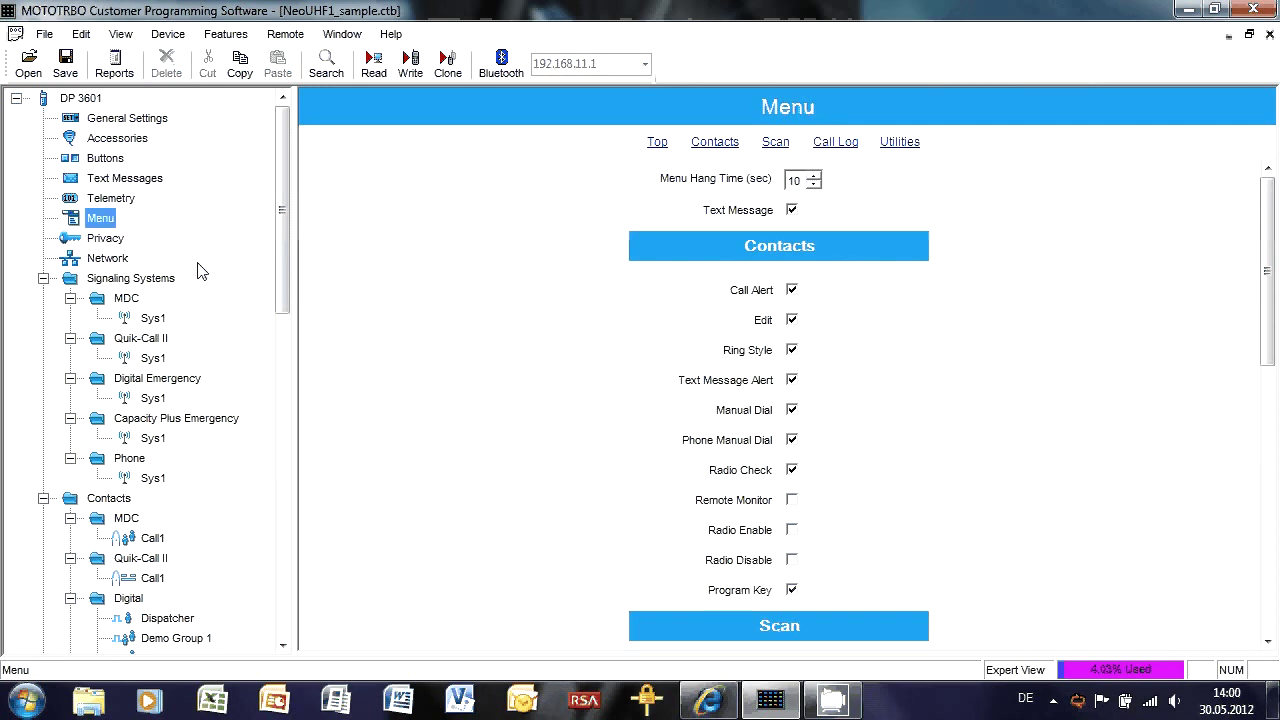
- Set the radio's privacy type to None
{"action": "left_click", "coordinate": [104, 239]}
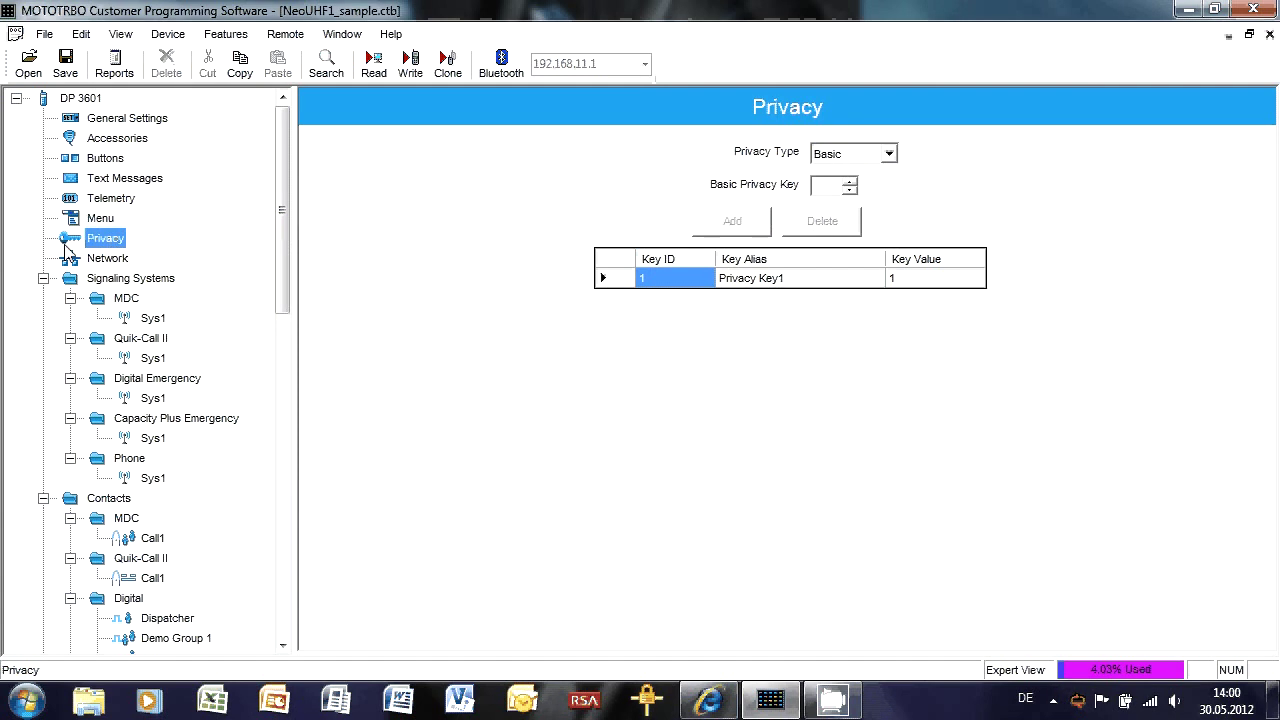
{"action": "left_click", "coordinate": [890, 153]}
{"action": "left_click", "coordinate": [846, 203]}
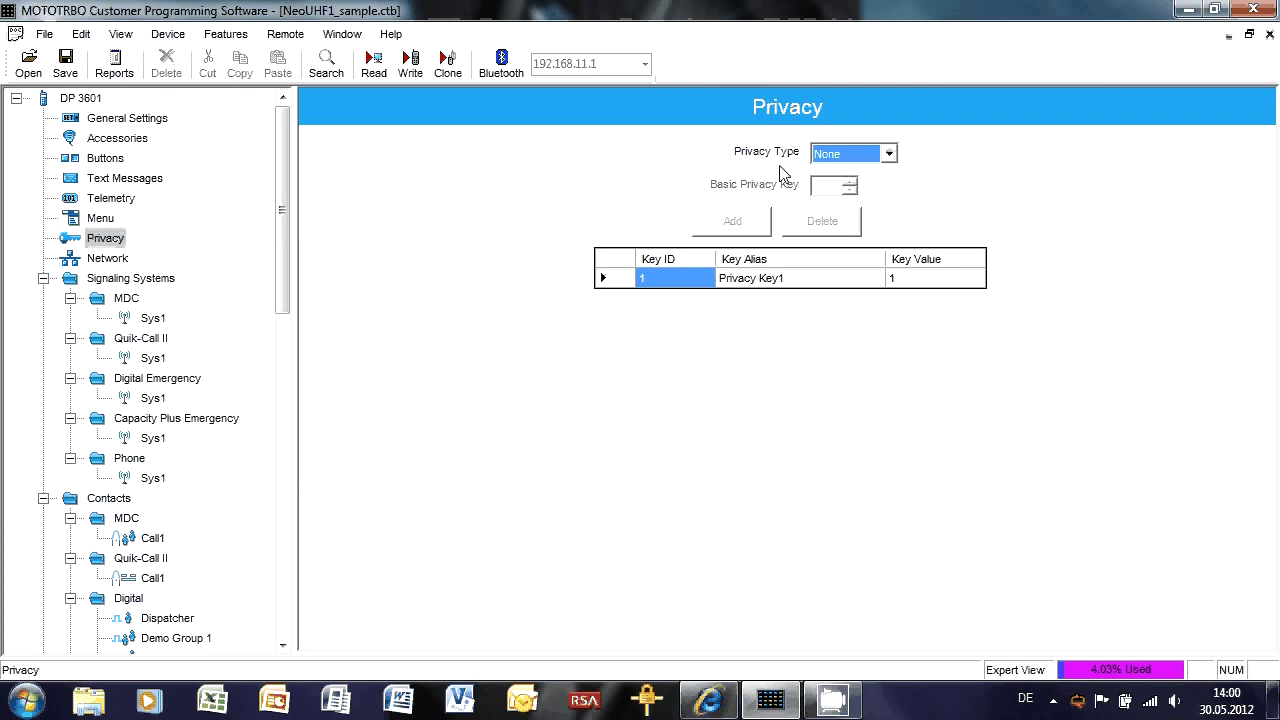
- Review the radio's network settings, from the radio IP through the services to IP Site Connect
{"action": "left_click", "coordinate": [100, 258]}
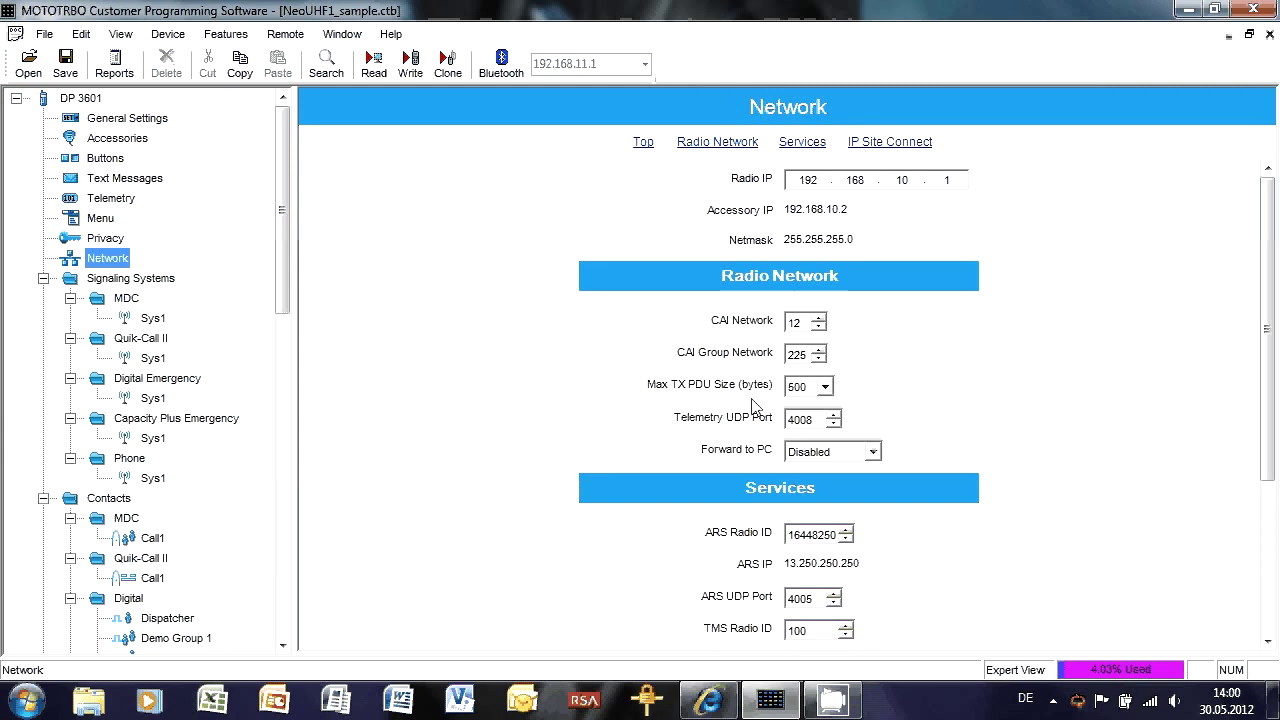
{"action": "scroll", "coordinate": [1257, 391], "scroll_direction": "down", "scroll_amount": 5}
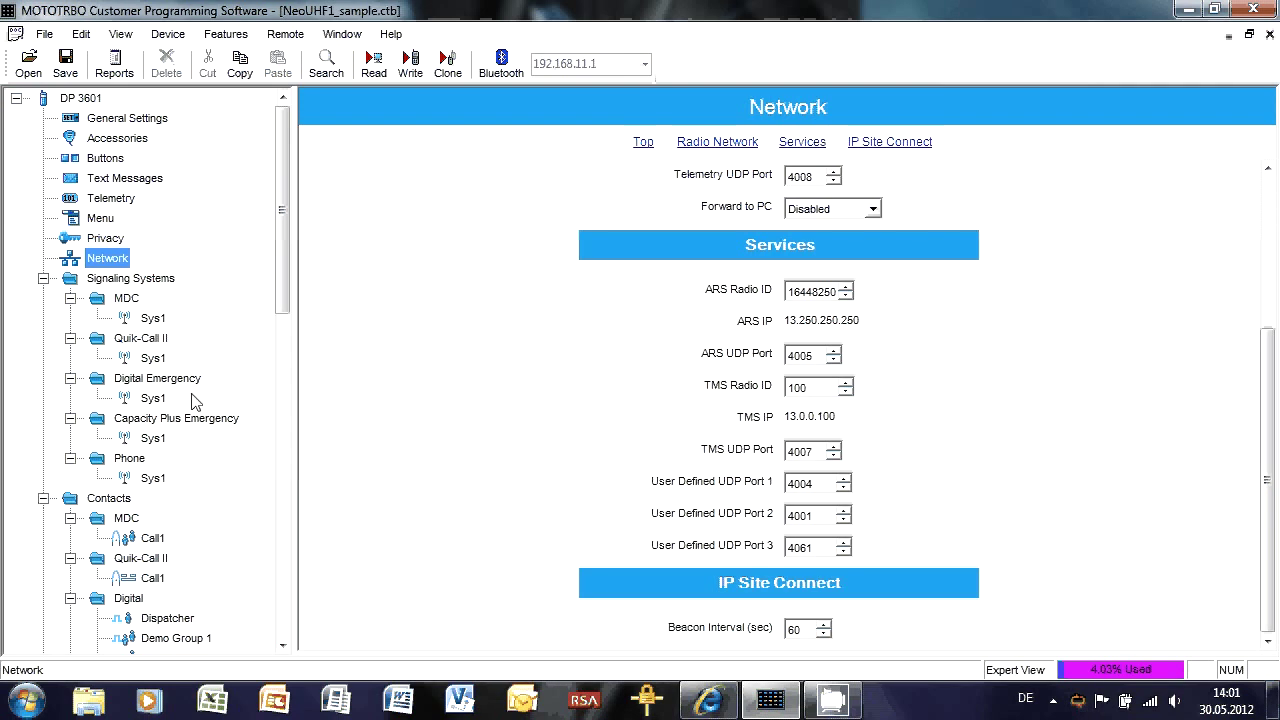
- Rename the MDC signaling system as NU
{"action": "left_click", "coordinate": [153, 318]}
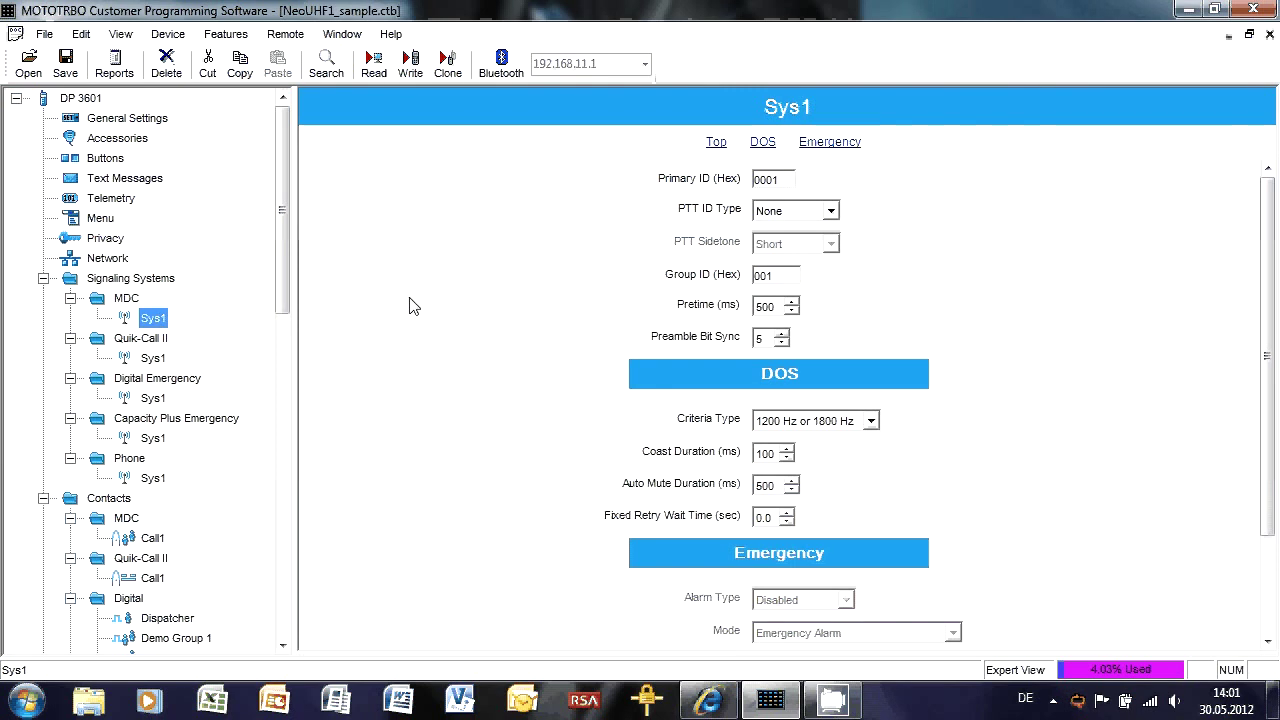
{"action": "key", "text": "F2"}
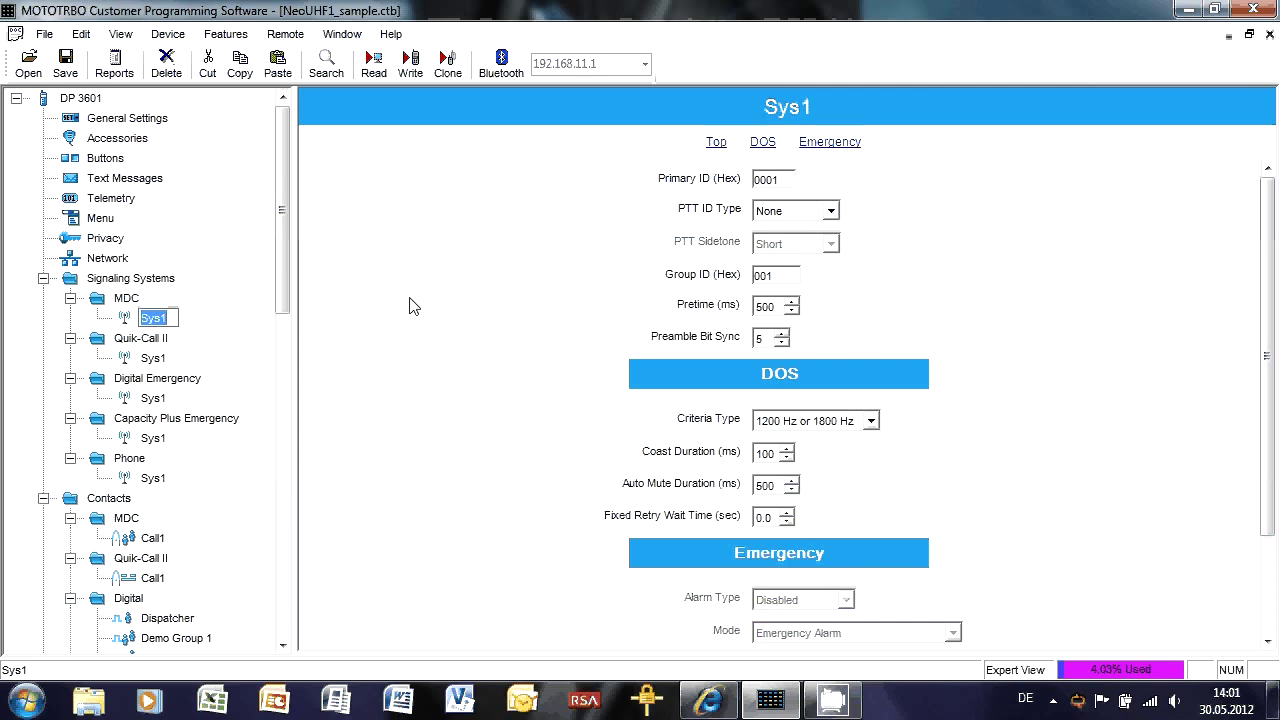
{"action": "type", "text": "NU"}
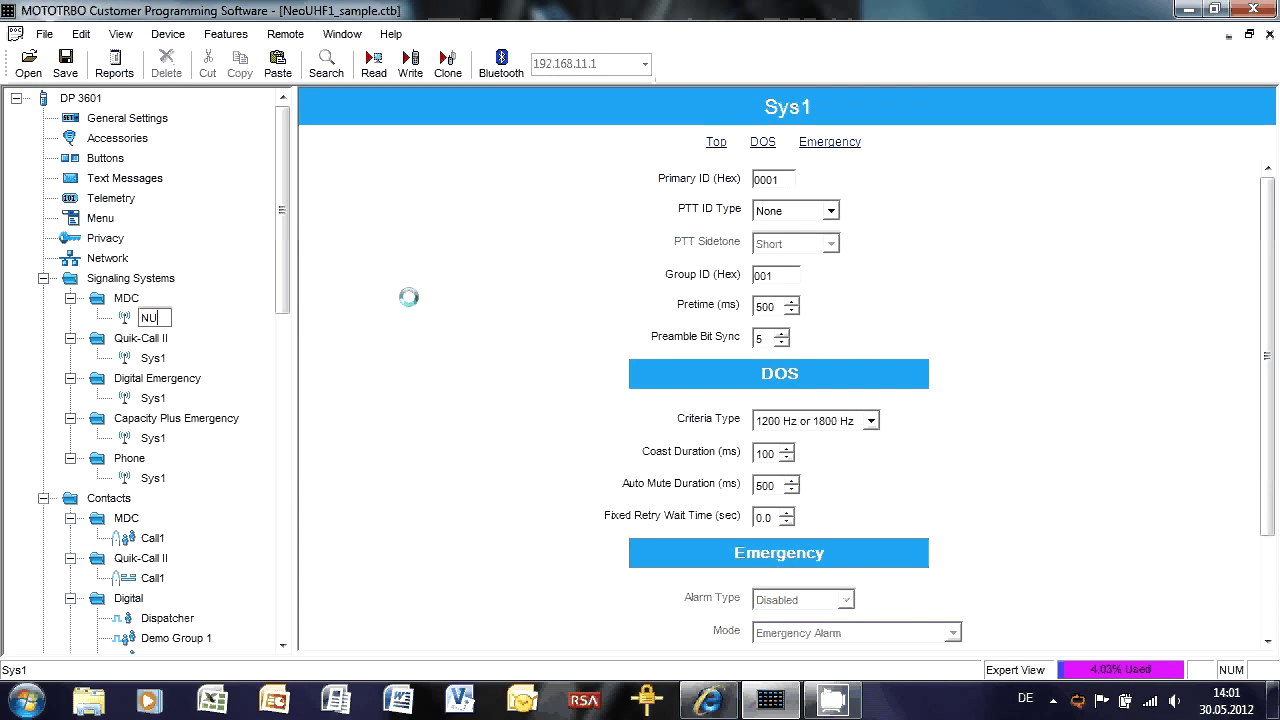
{"action": "key", "text": "Return"}
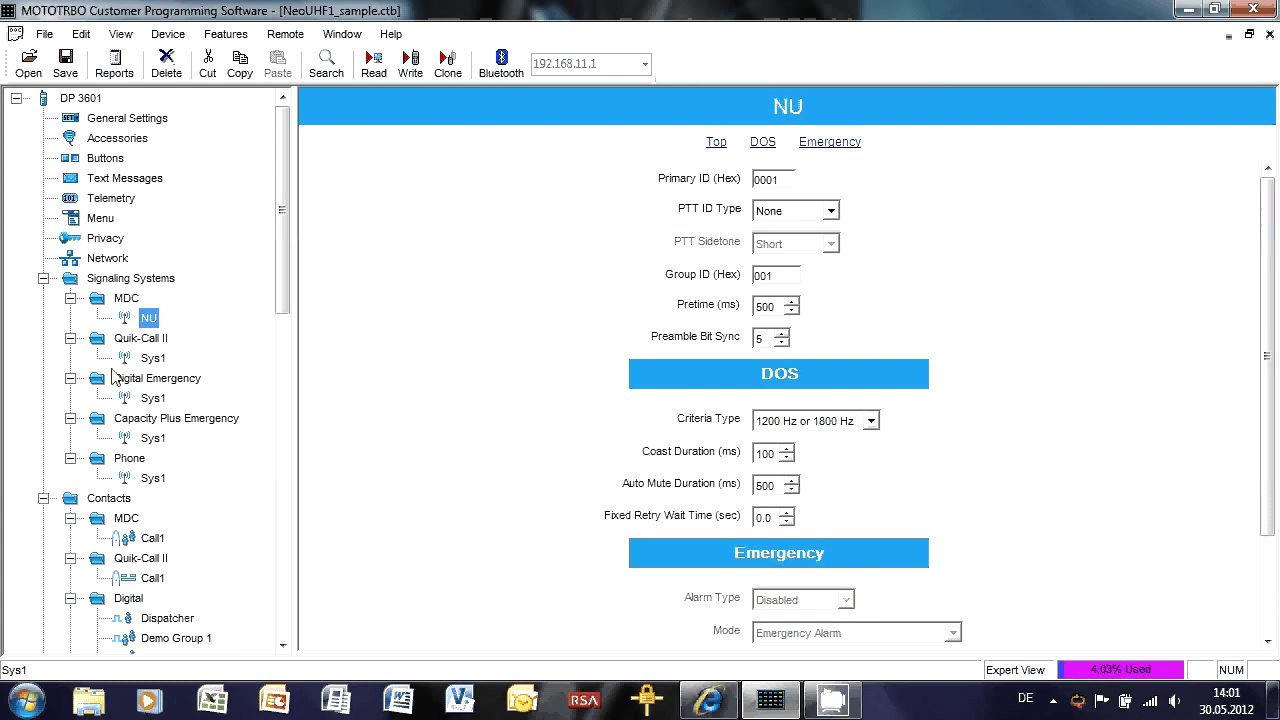
- Rename the Quik-Call II signaling system as NU
{"action": "key", "text": "Down"}
{"action": "key", "text": "Down"}
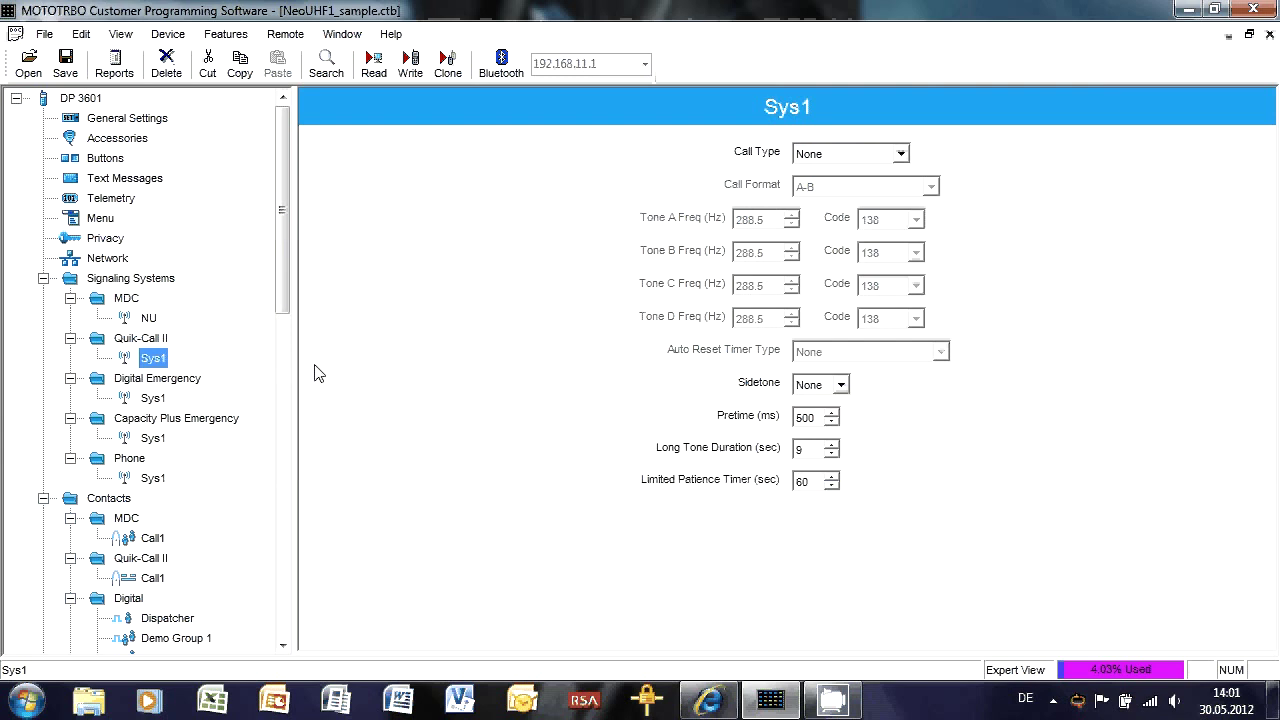
{"action": "key", "text": "F2"}
{"action": "type", "text": "NU"}
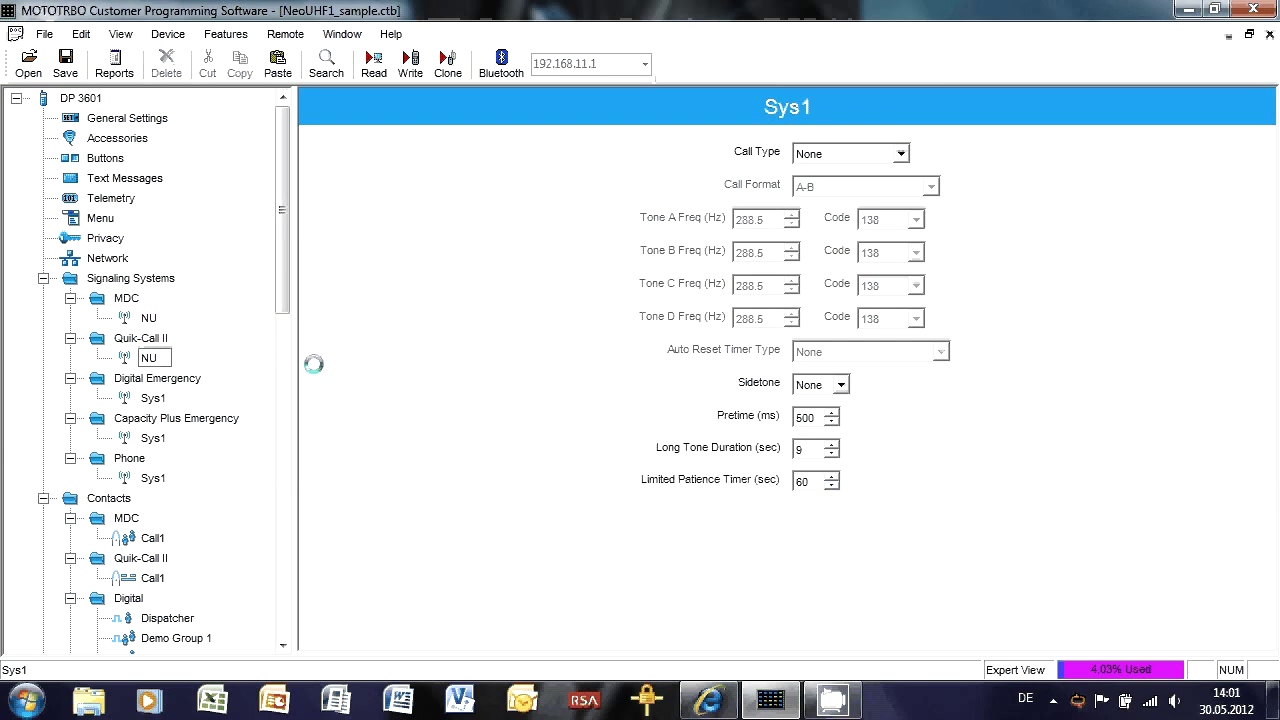
{"action": "key", "text": "Return"}
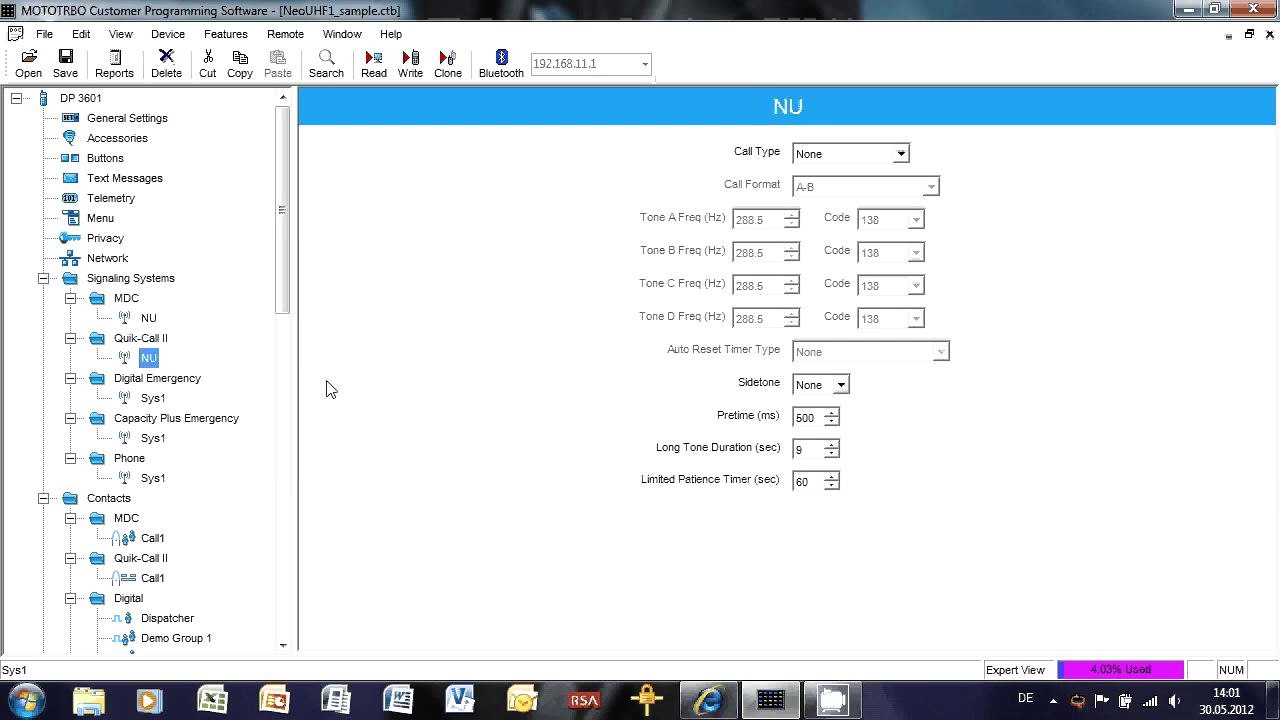
- Rename the Digital Emergency signaling system as NU
{"action": "left_click", "coordinate": [153, 399]}
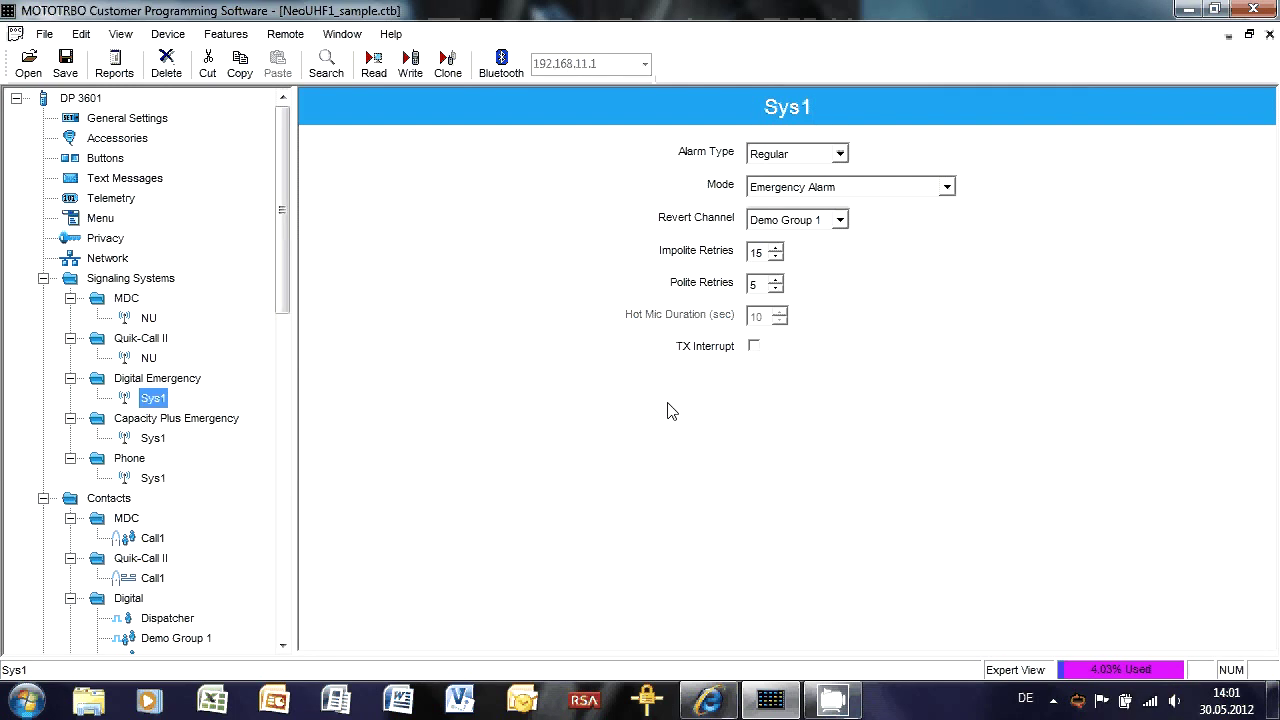
{"action": "key", "text": "F2"}
{"action": "type", "text": "NU"}
{"action": "key", "text": "Return"}
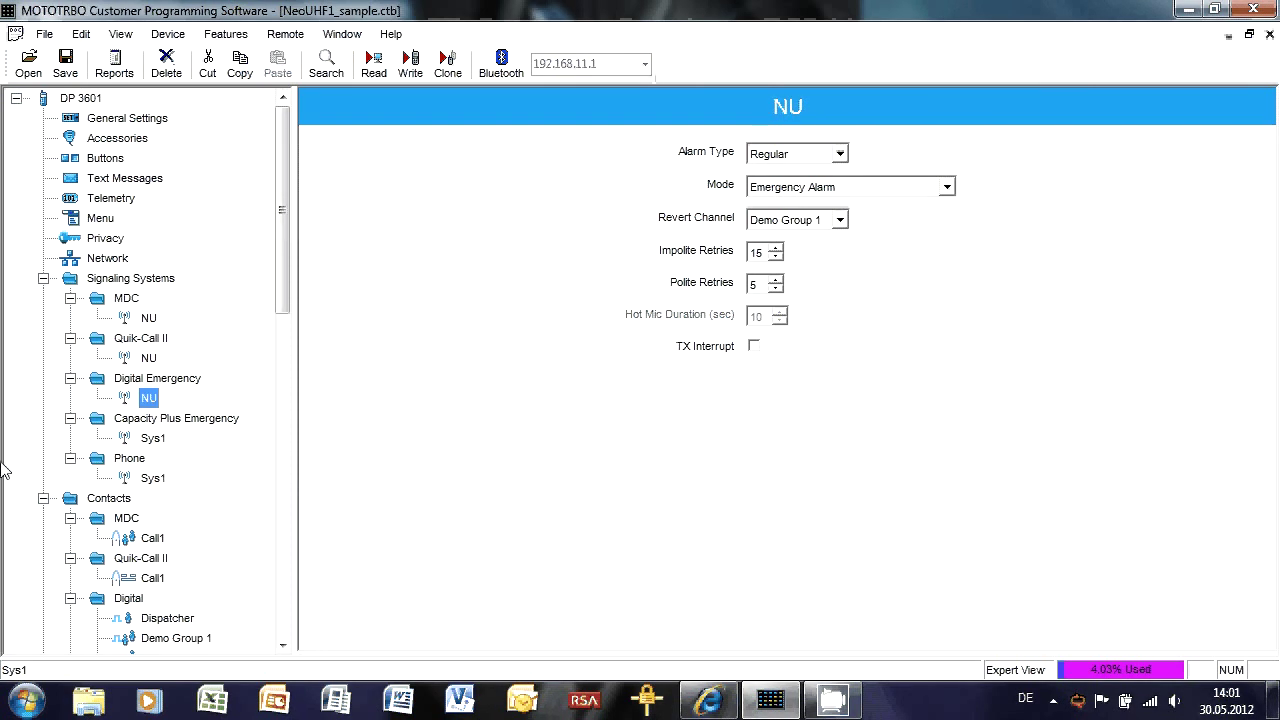
- Rename the Capacity Plus Emergency signaling system as Emergency 1
{"action": "left_click", "coordinate": [154, 441]}
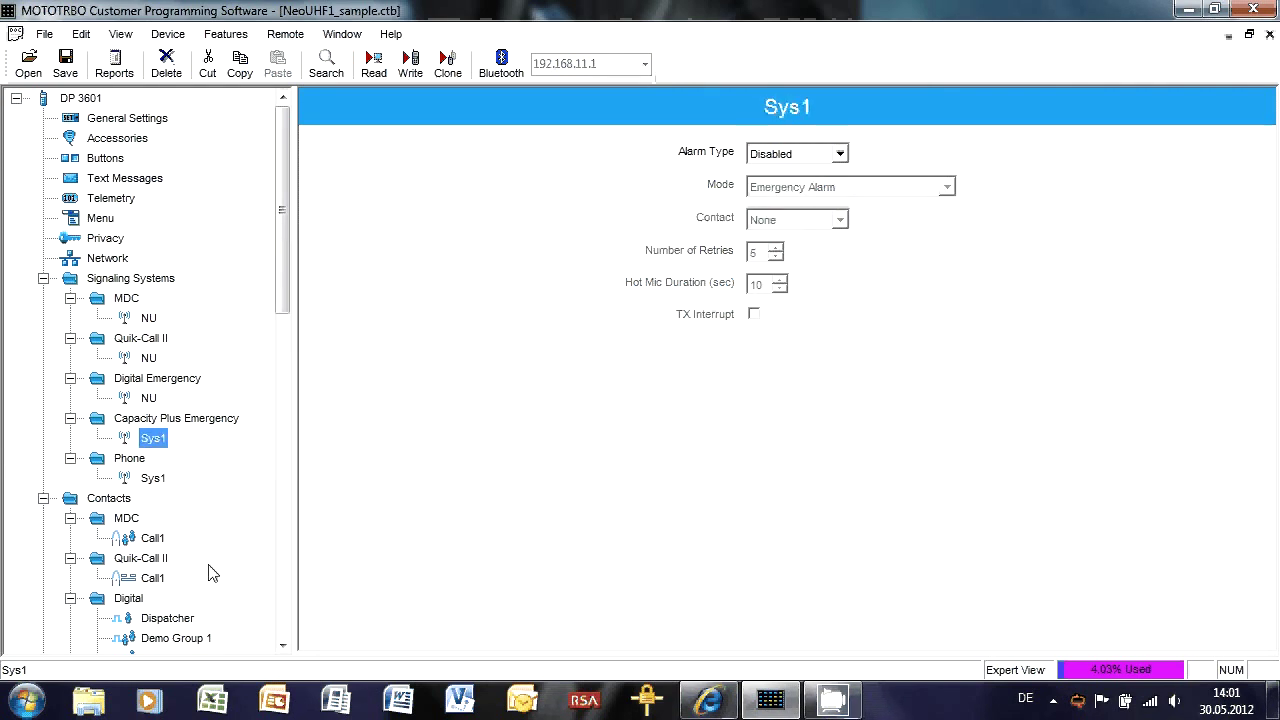
{"action": "key", "text": "F2"}
{"action": "type", "text": "Syst"}
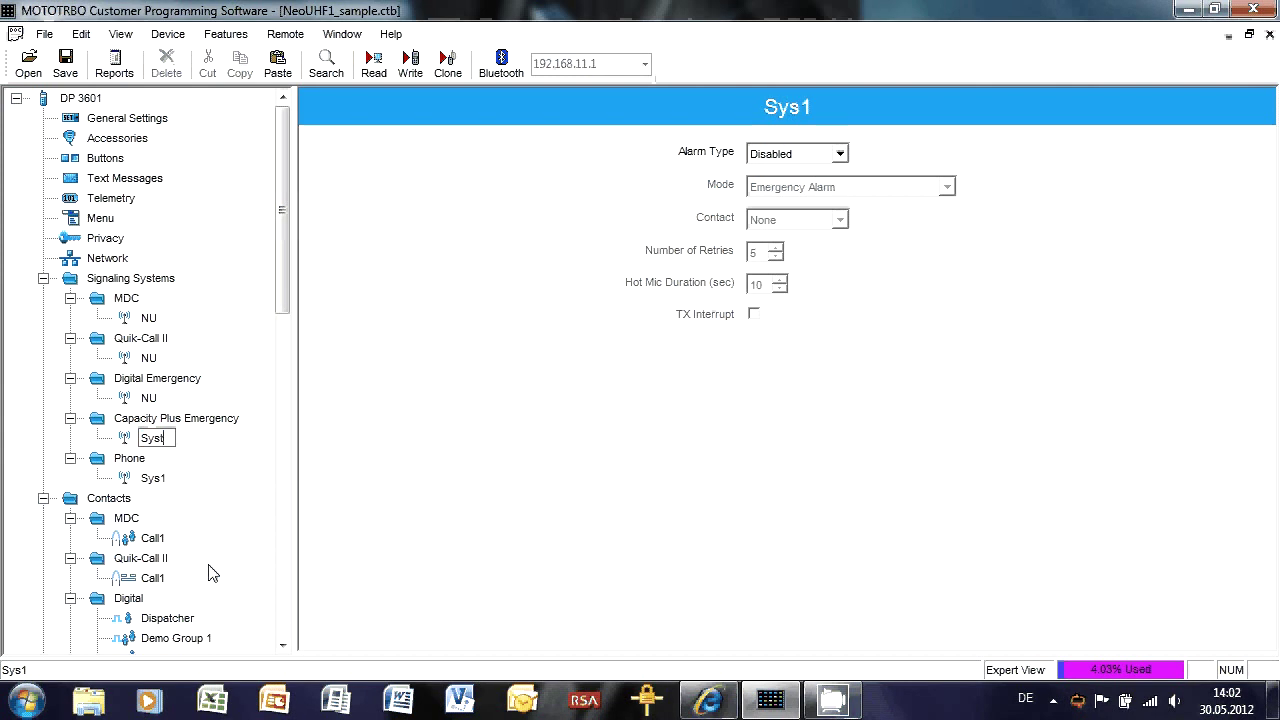
{"action": "type", "text": "em 1"}
{"action": "key", "text": "BackSpace"}
{"action": "key", "text": "BackSpace"}
{"action": "key", "text": "BackSpace"}
{"action": "key", "text": "BackSpace"}
{"action": "key", "text": "BackSpace"}
{"action": "key", "text": "BackSpace"}
{"action": "key", "text": "BackSpace"}
{"action": "key", "text": "BackSpace"}
{"action": "type", "text": "Emergency 1"}
{"action": "key", "text": "Return"}
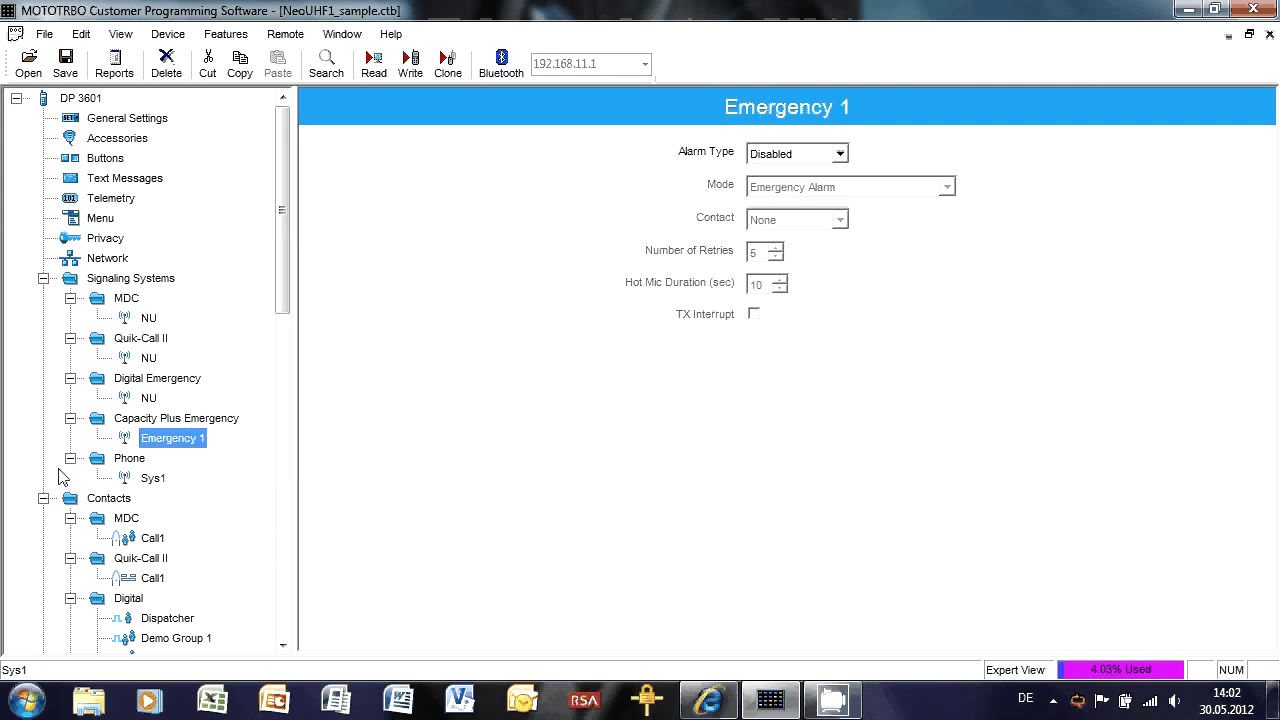
- Rename the Phone signaling system as NU
{"action": "left_click", "coordinate": [153, 480]}
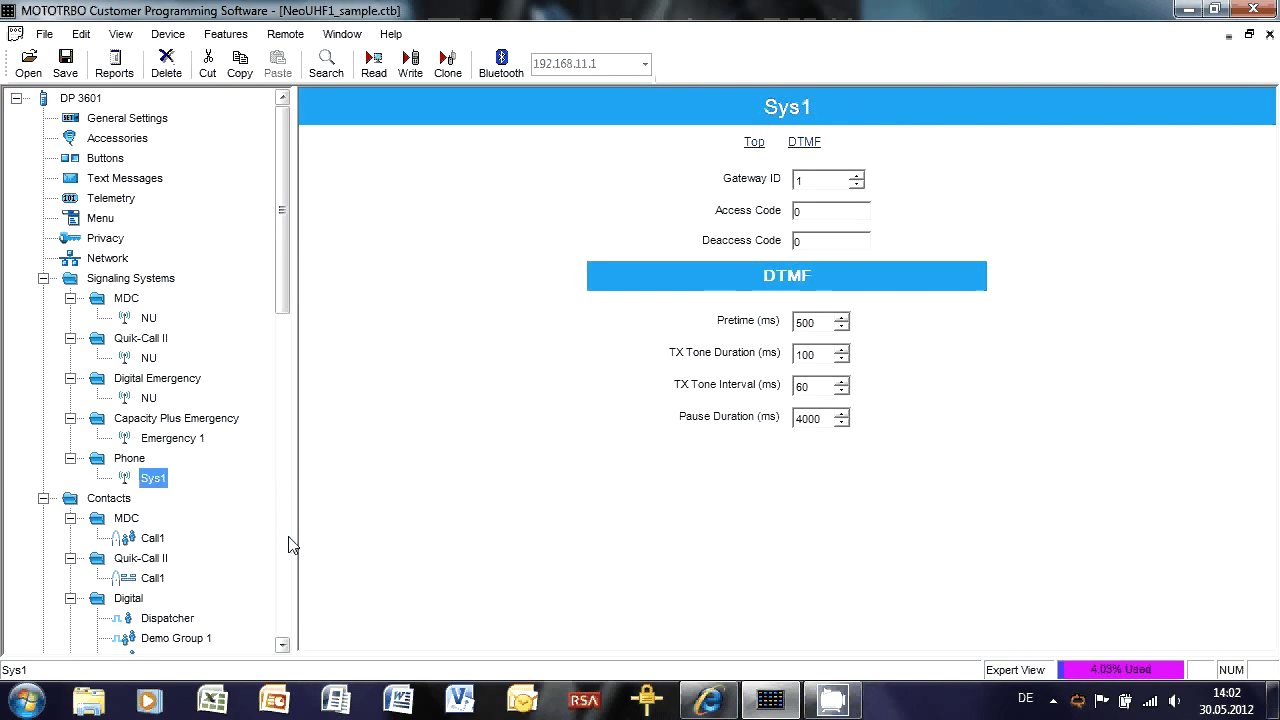
{"action": "key", "text": "F2"}
{"action": "type", "text": "N"}
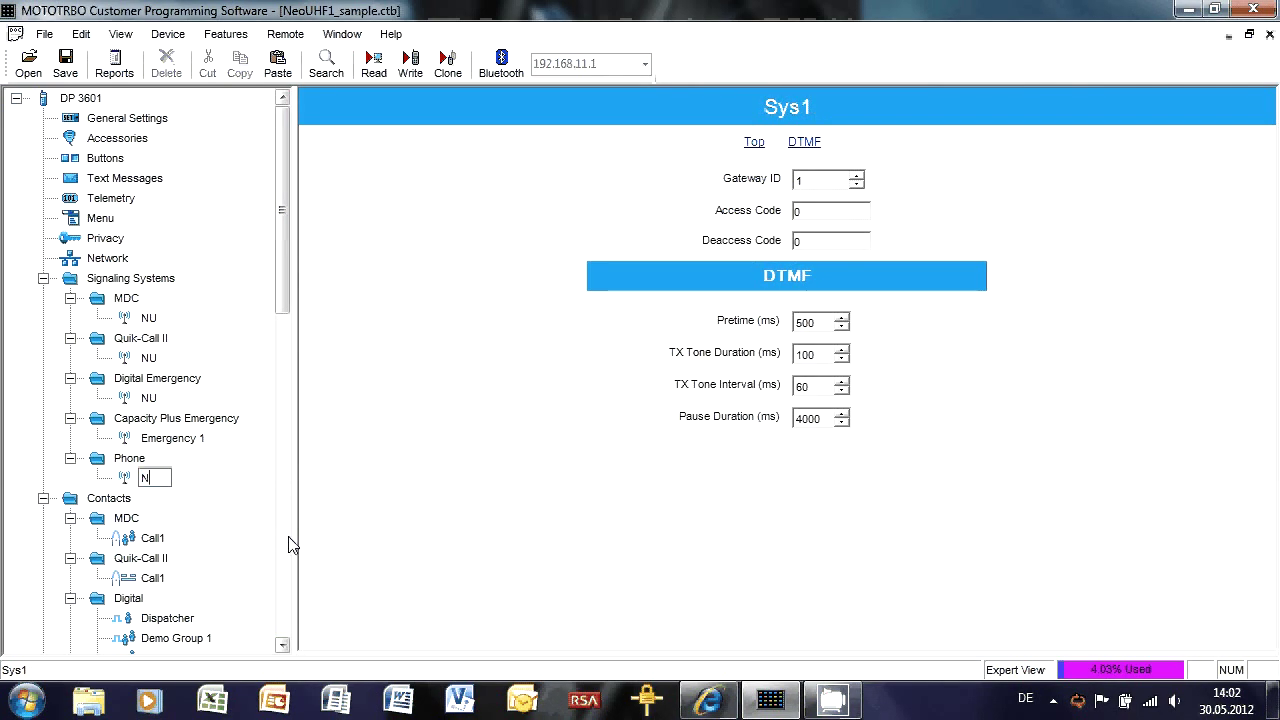
{"action": "type", "text": "U"}
{"action": "key", "text": "Return"}
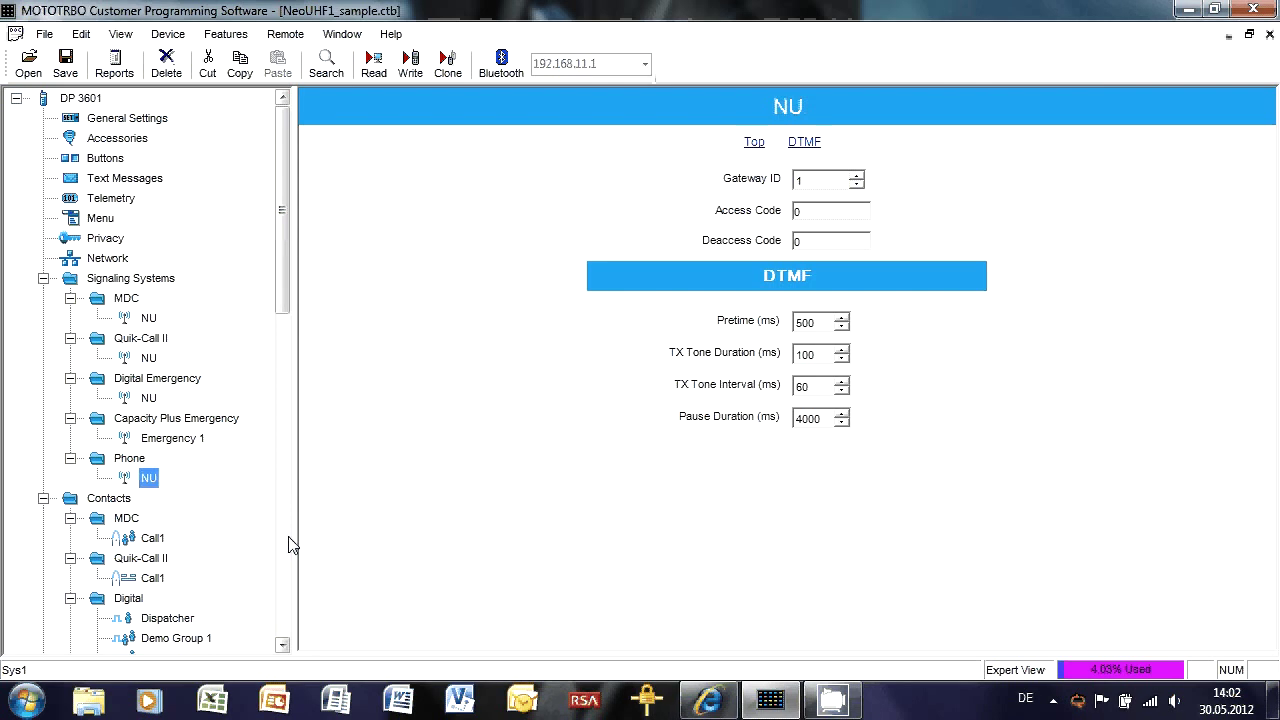
- Collapse the MDC, Quik-Call II, Digital Emergency and Phone folders under Signaling Systems
{"action": "left_click", "coordinate": [70, 298]}
{"action": "left_click", "coordinate": [70, 318]}
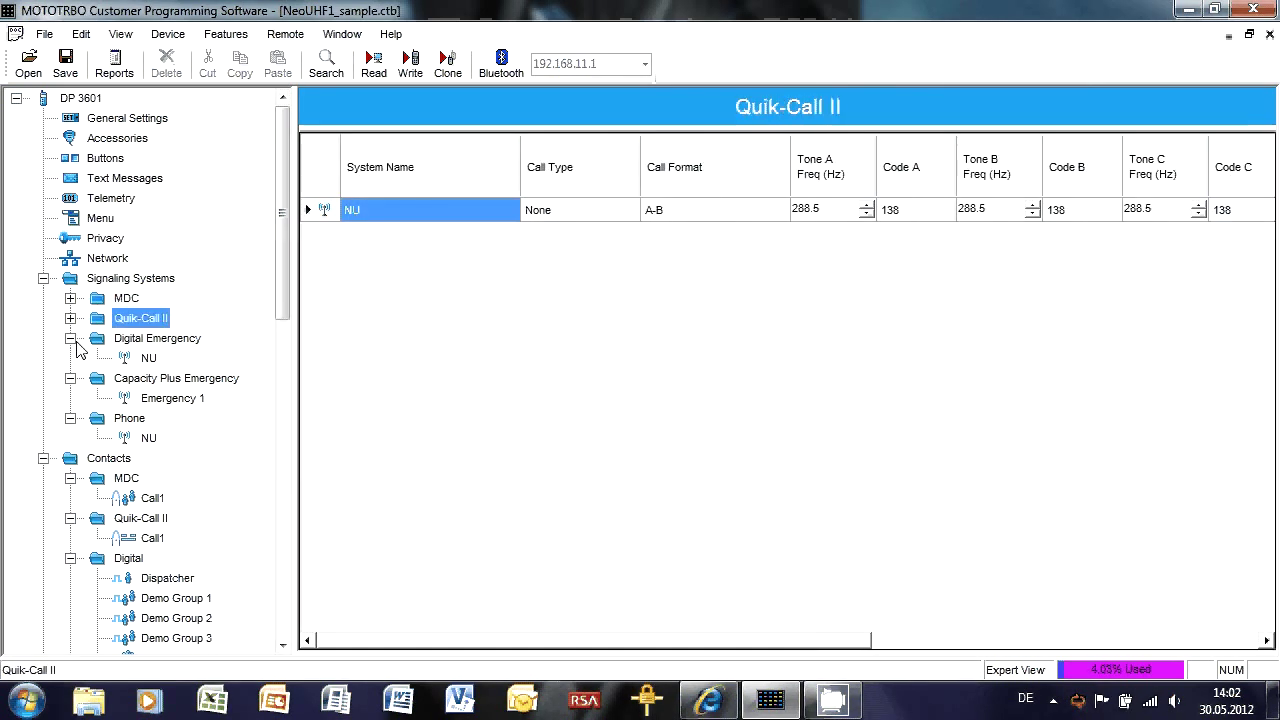
{"action": "left_click", "coordinate": [70, 338]}
{"action": "left_click", "coordinate": [70, 398]}
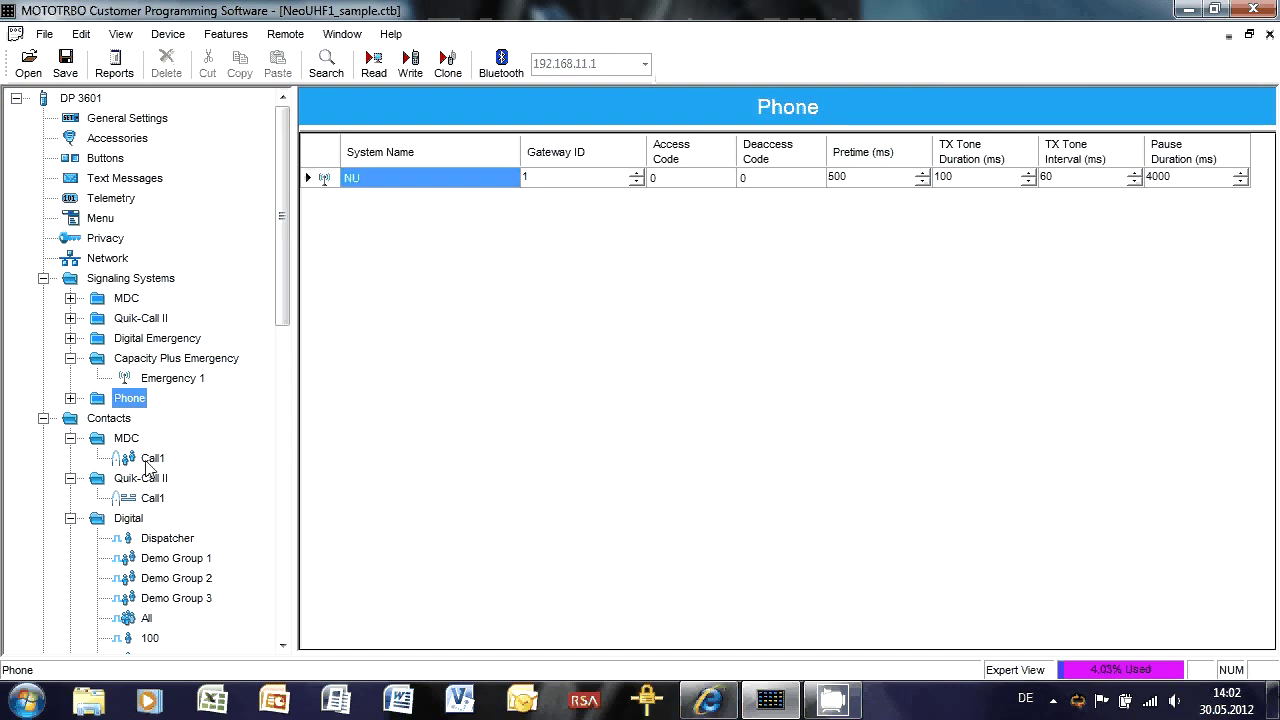
- Rename the MDC contact as NU
{"action": "left_click", "coordinate": [152, 458]}
{"action": "key", "text": "F2"}
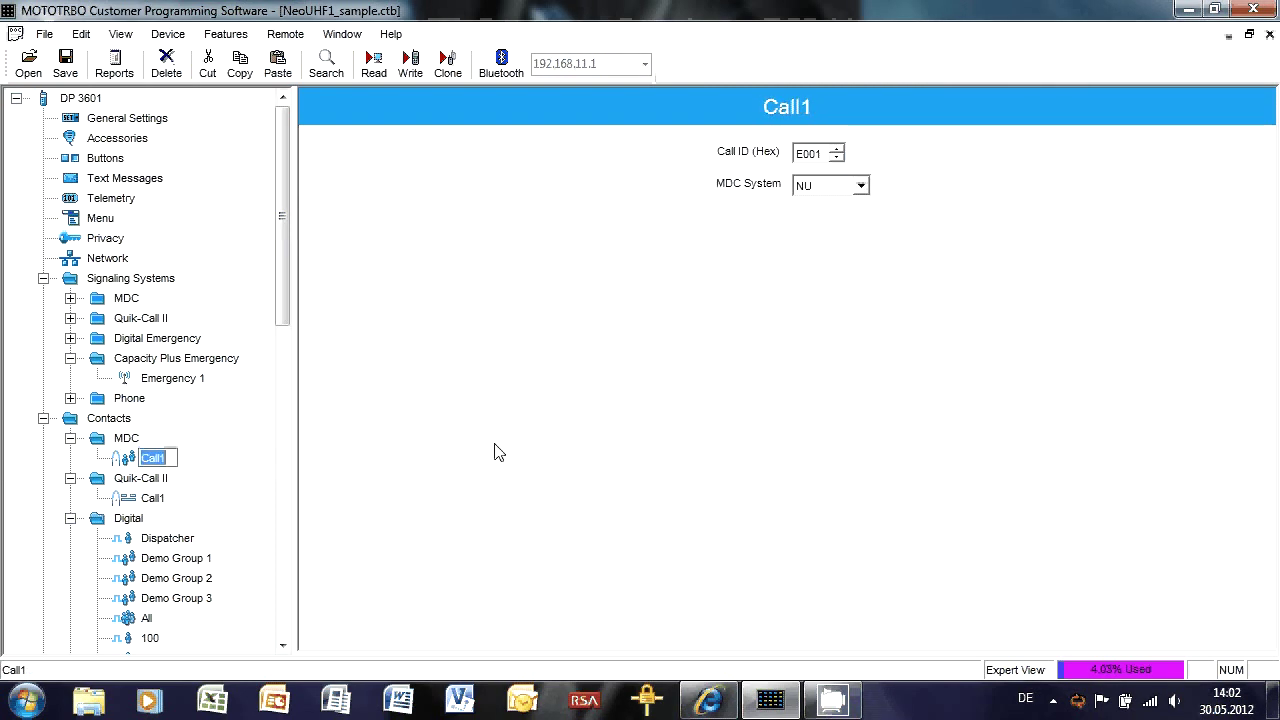
{"action": "type", "text": "NU"}
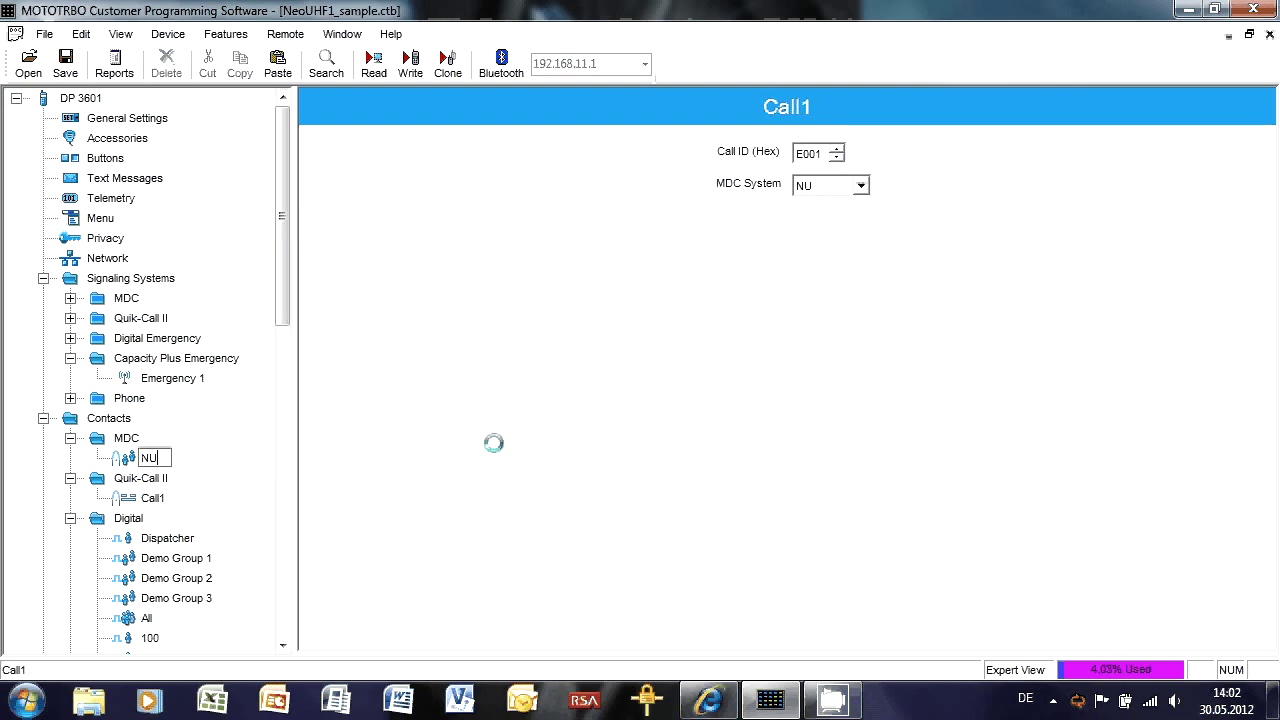
- Rename the Quik-Call II contact as NU and collapse the MDC and Quik-Call II contact folders
{"action": "left_click", "coordinate": [251, 503]}
{"action": "key", "text": "F2"}
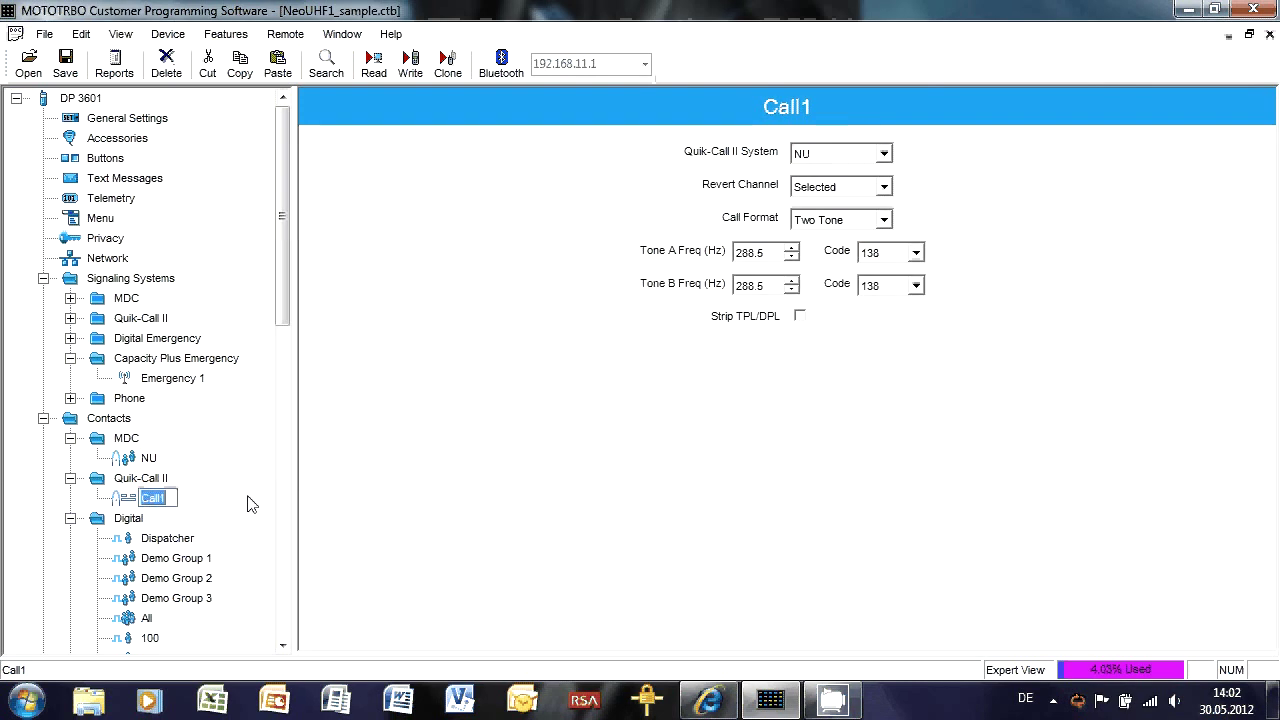
{"action": "type", "text": "NU"}
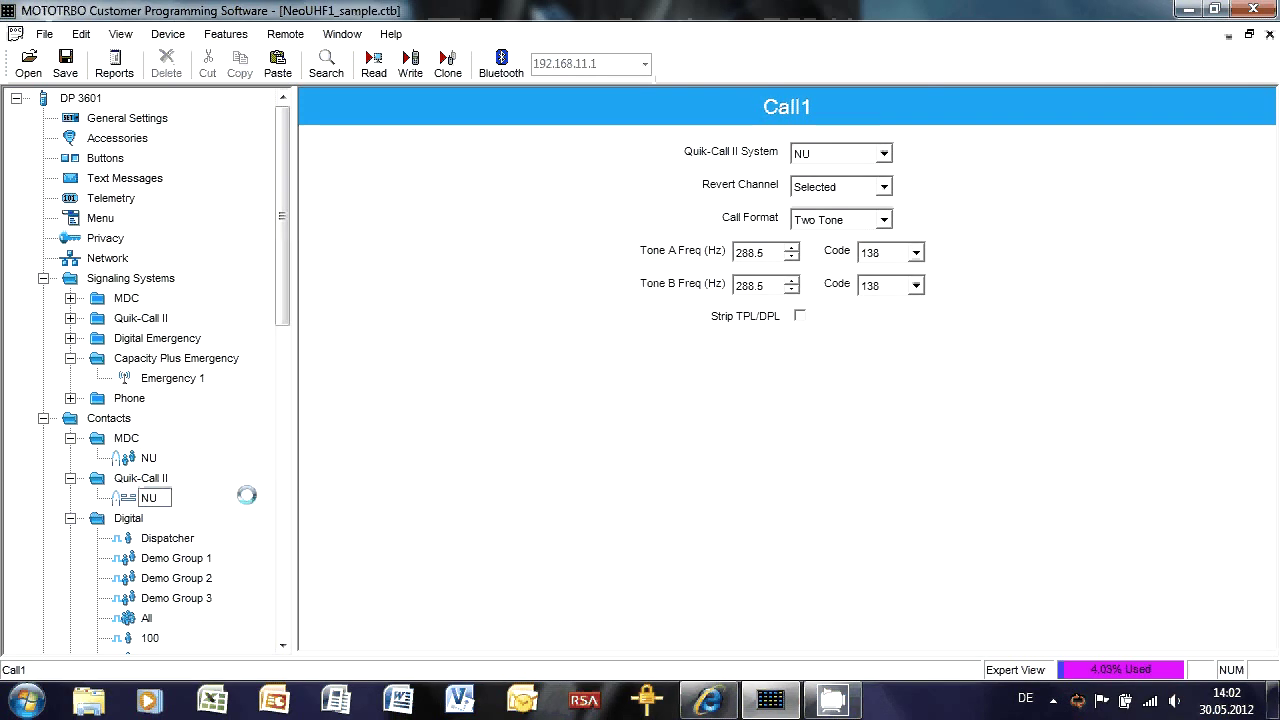
{"action": "key", "text": "Return"}
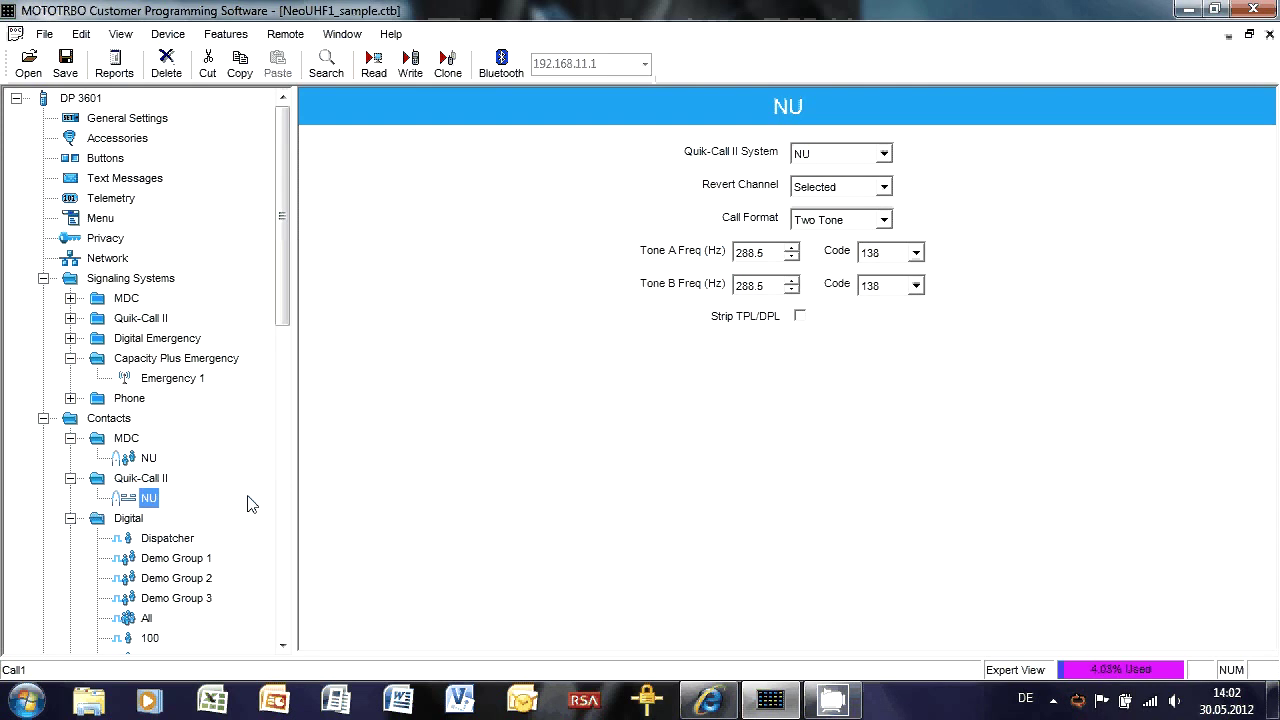
{"action": "left_click", "coordinate": [70, 440]}
{"action": "left_click", "coordinate": [70, 459]}
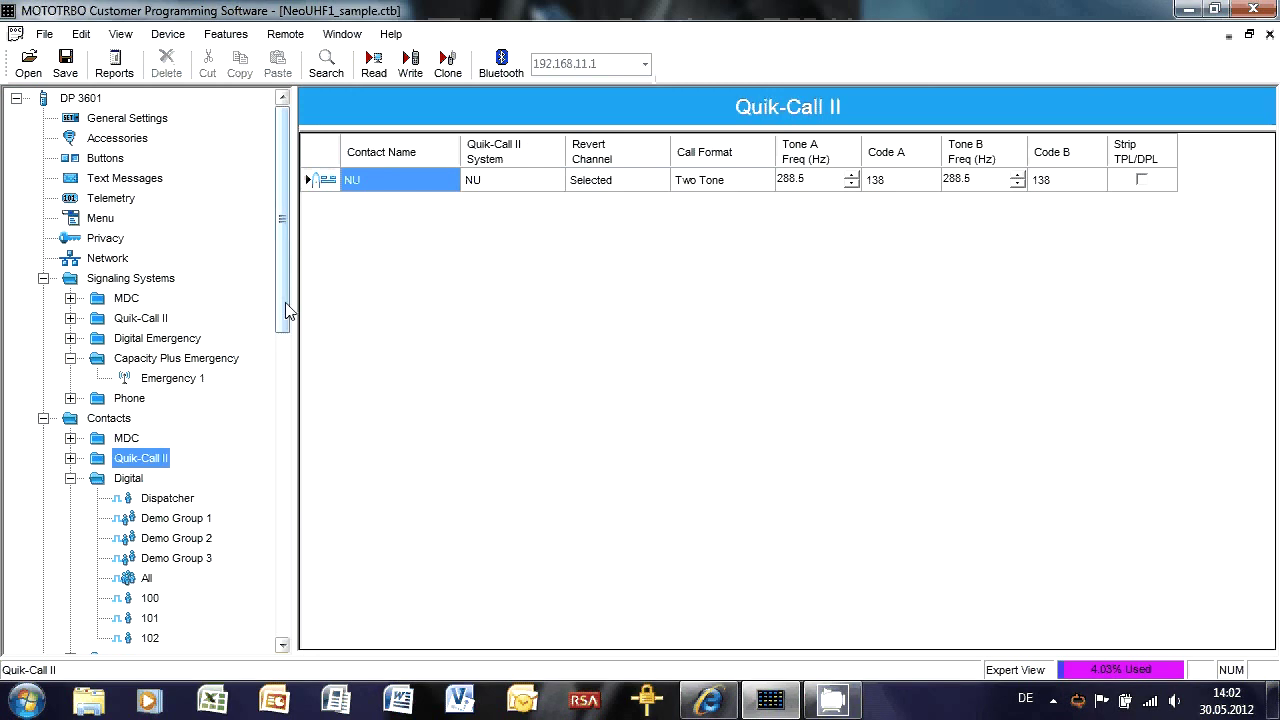
- Delete all Digital contacts from Demo Group 1 through 102, keeping only Dispatcher
{"action": "left_click_drag", "start_coordinate": [282, 316], "coordinate": [285, 410]}
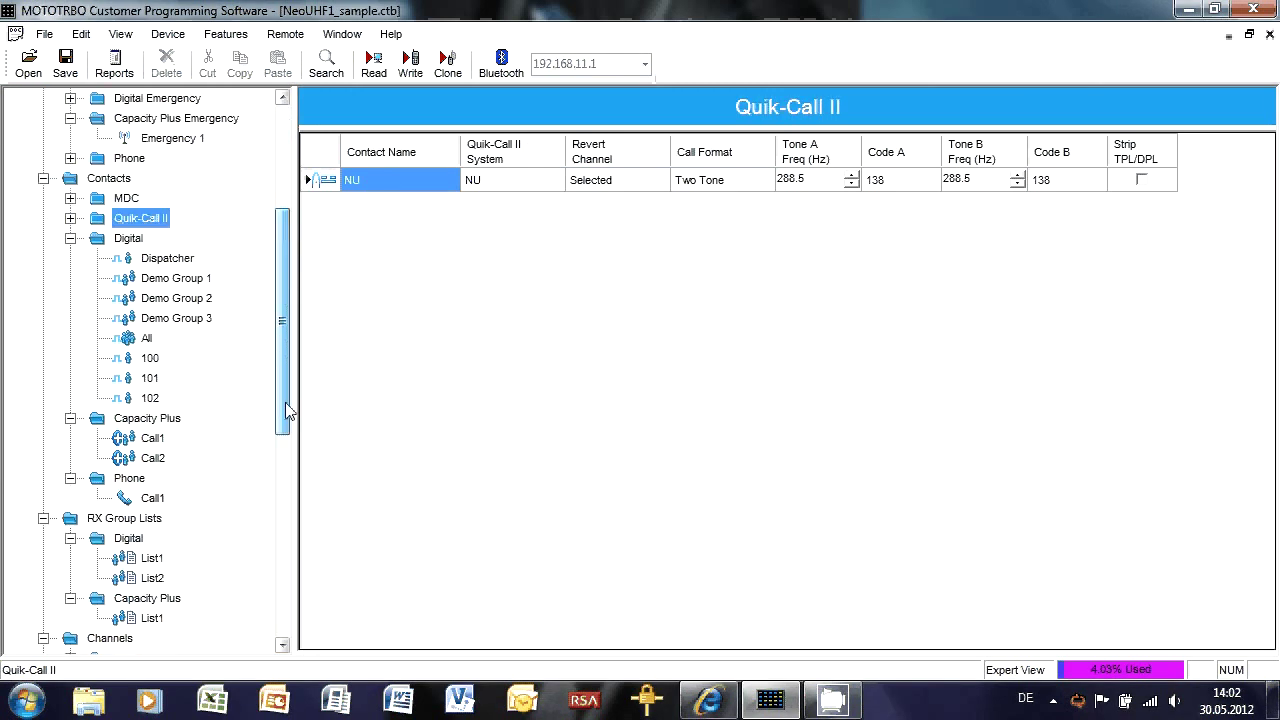
{"action": "left_click", "coordinate": [175, 280]}
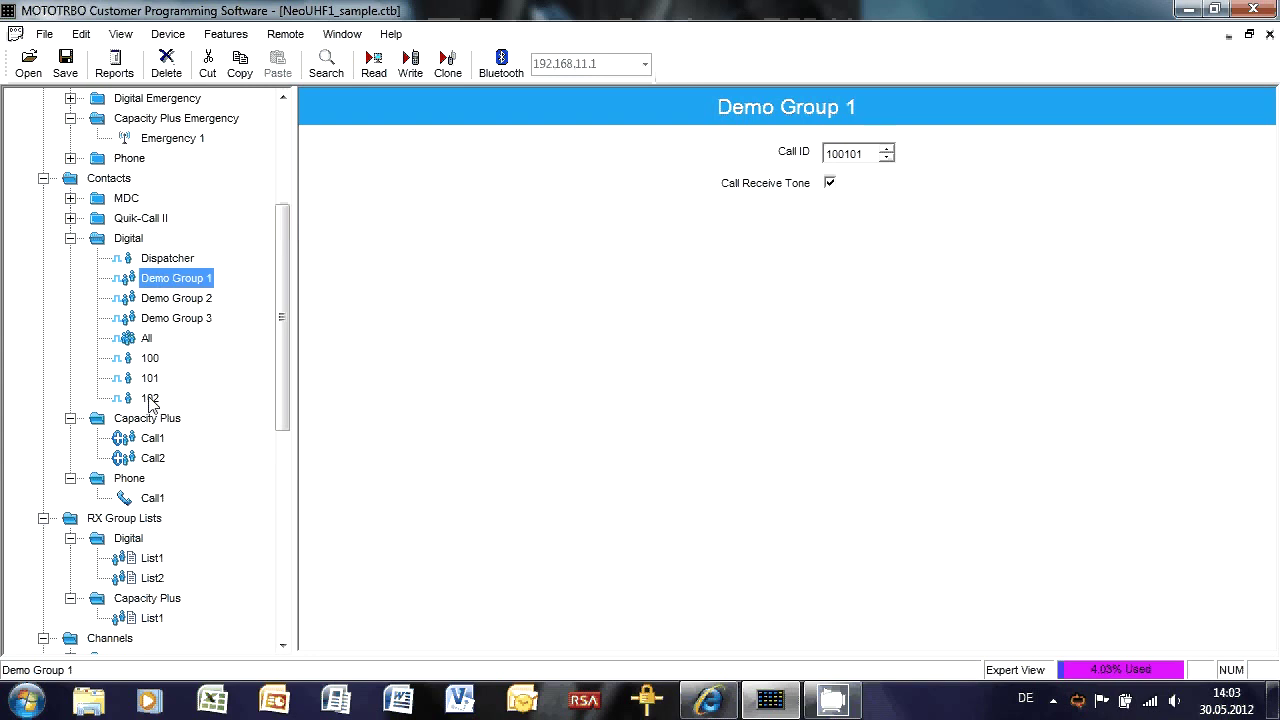
{"action": "left_click", "coordinate": [149, 398], "text": "shift"}
{"action": "key", "text": "Delete"}
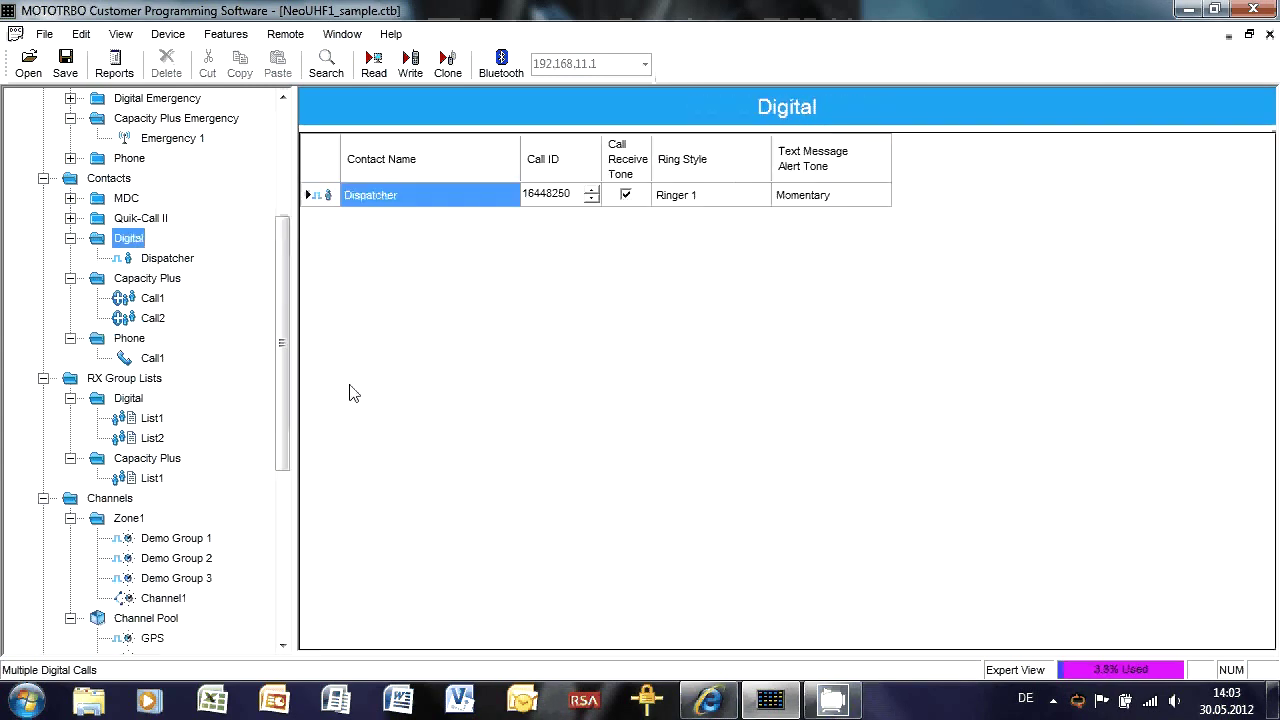
- Rename the Digital contact Dispatcher as NU and collapse the Digital contacts folder
{"action": "left_click", "coordinate": [170, 258]}
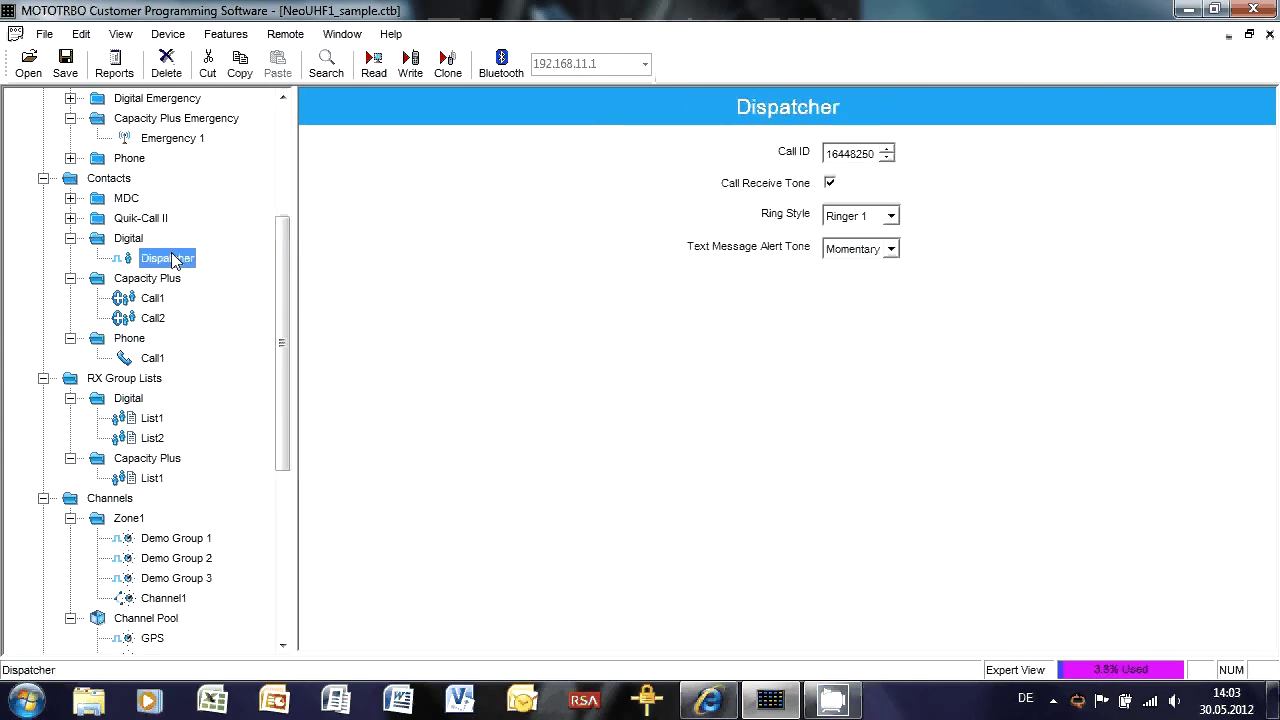
{"action": "left_click", "coordinate": [170, 258]}
{"action": "type", "text": "NU"}
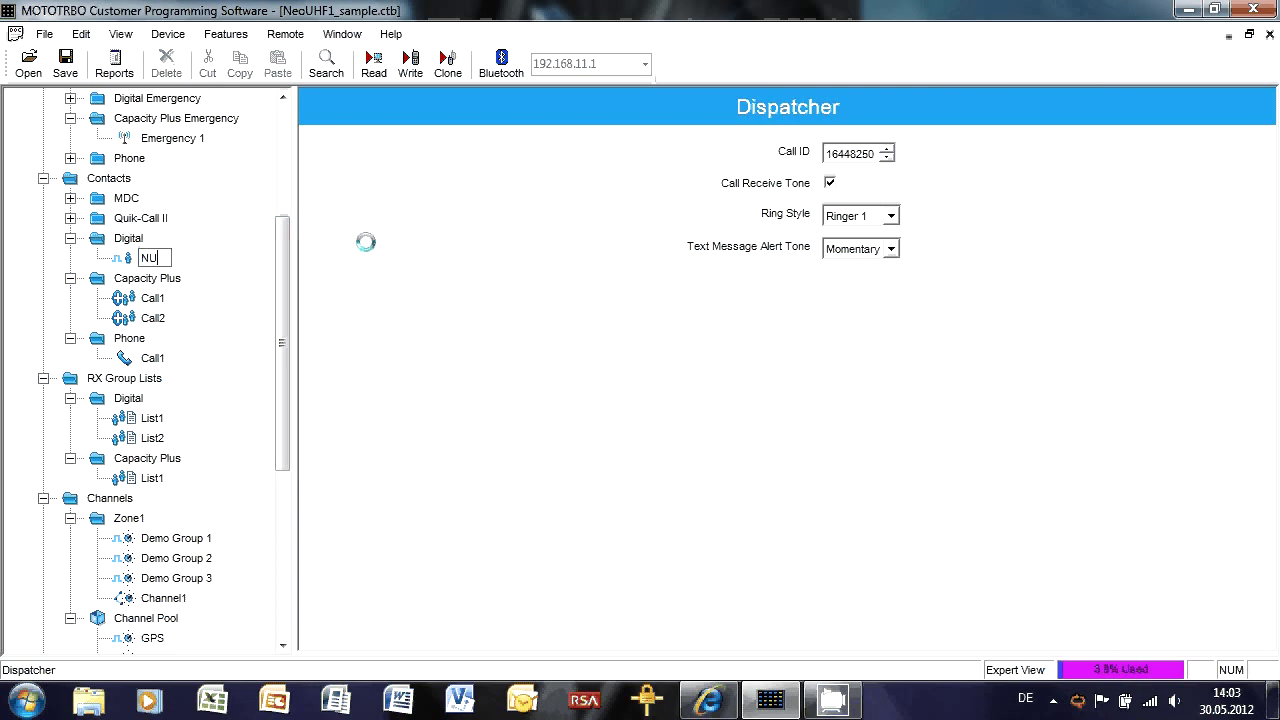
{"action": "key", "text": "Return"}
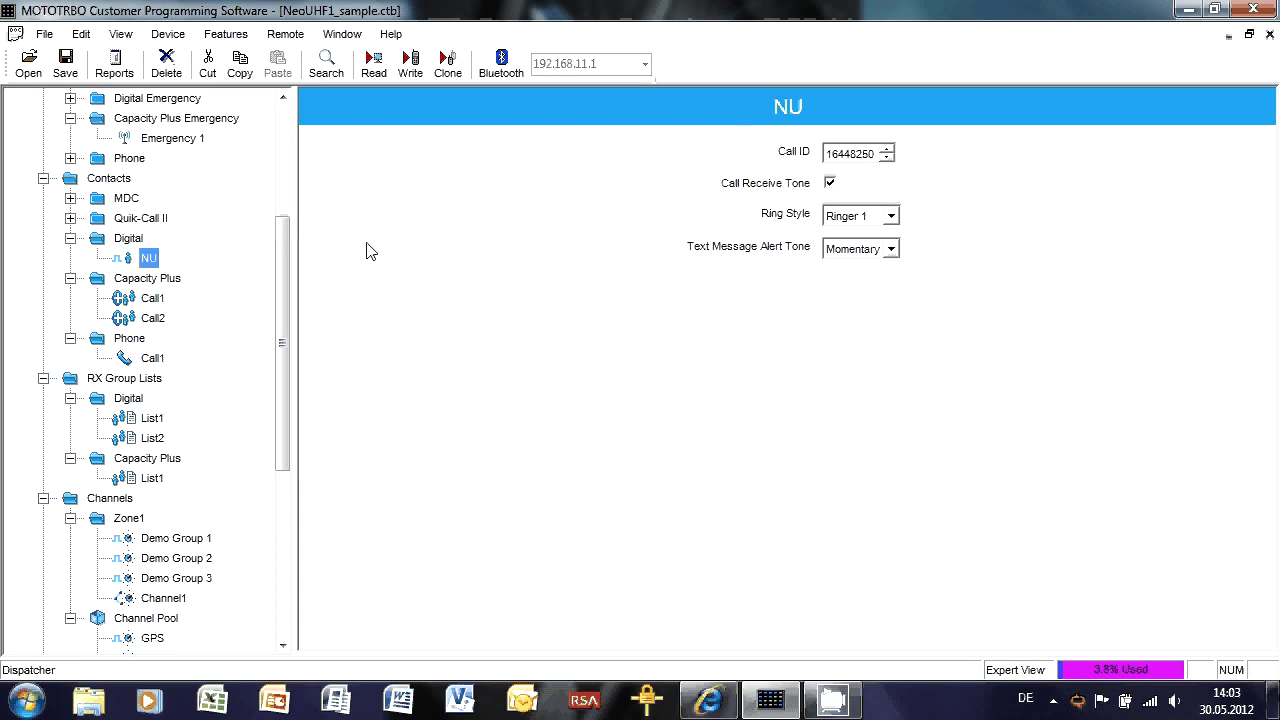
{"action": "left_click", "coordinate": [70, 239]}
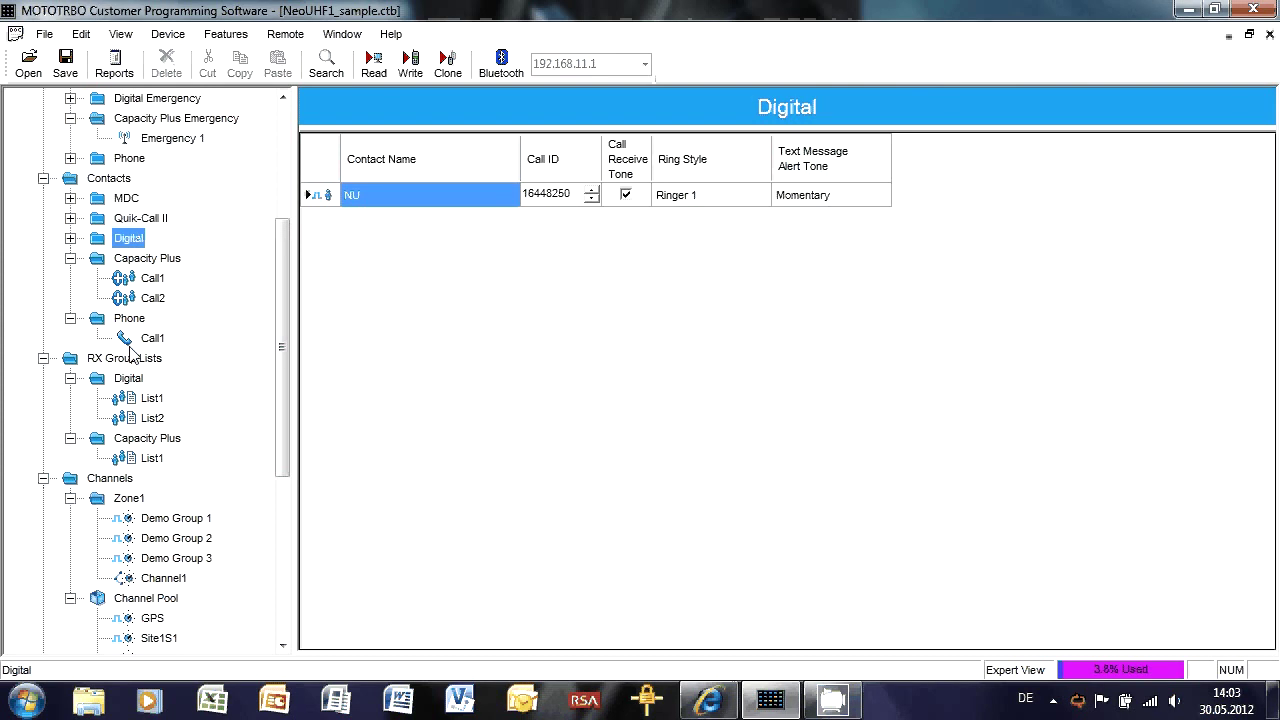
- Add a Private Call and an All Call to the Capacity Plus contacts
{"action": "left_click", "coordinate": [152, 260]}
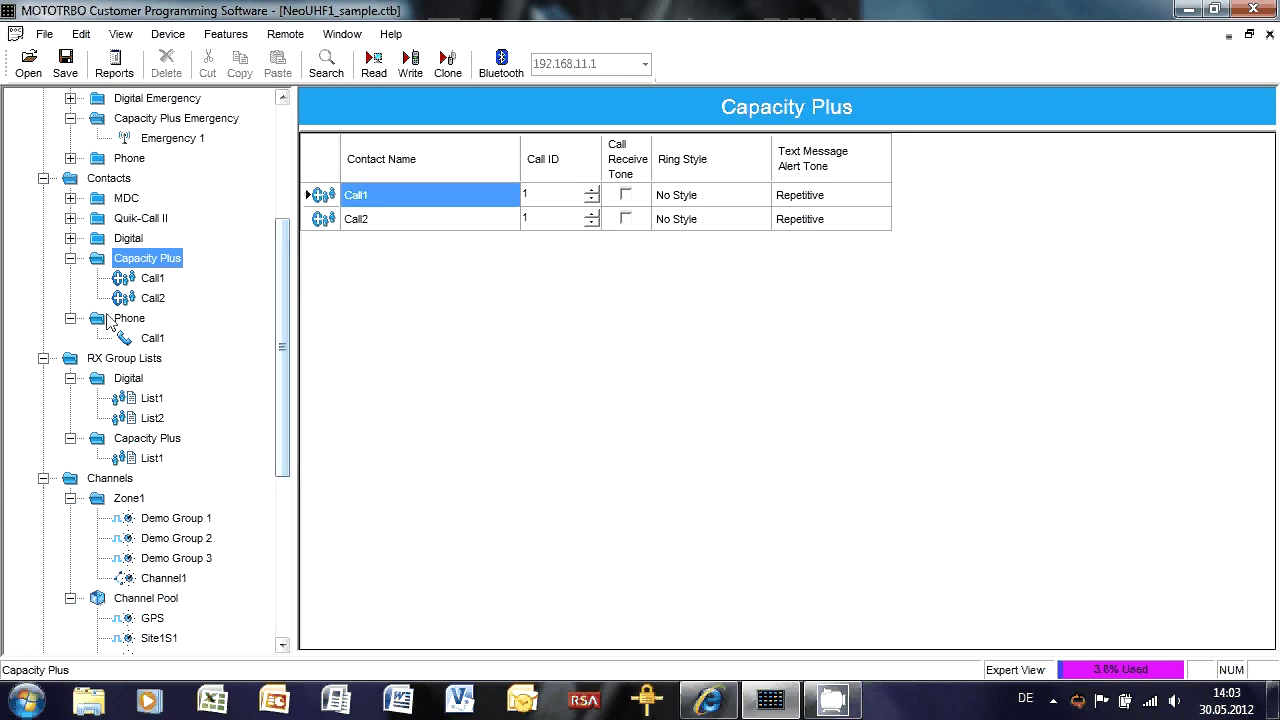
{"action": "right_click", "coordinate": [149, 258]}
{"action": "mouse_move", "coordinate": [192, 270]}
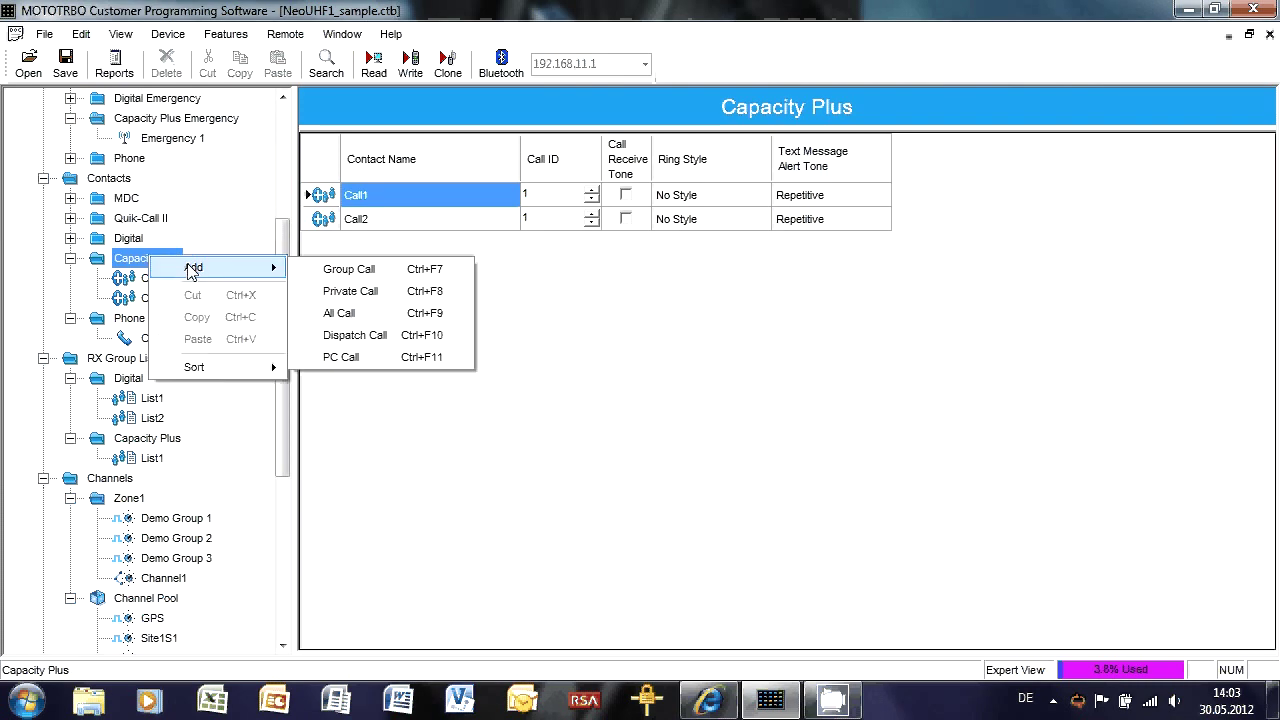
{"action": "left_click", "coordinate": [350, 291]}
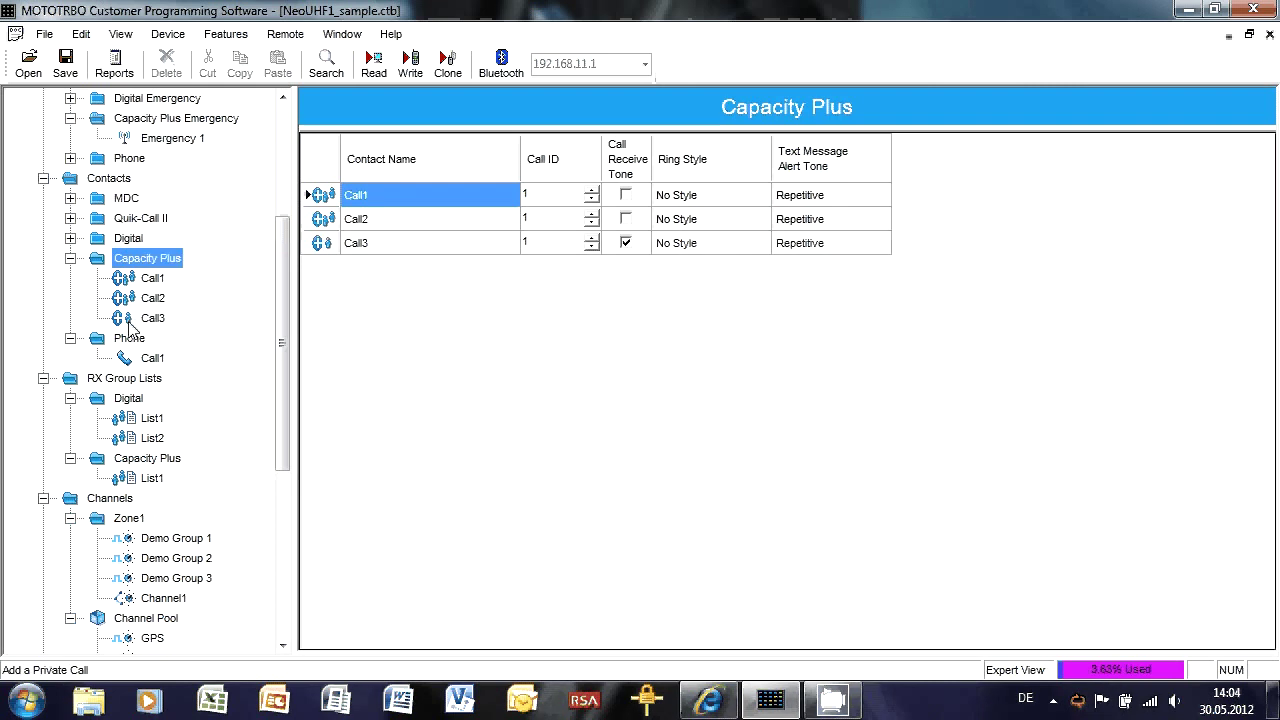
{"action": "right_click", "coordinate": [166, 266]}
{"action": "mouse_move", "coordinate": [193, 273]}
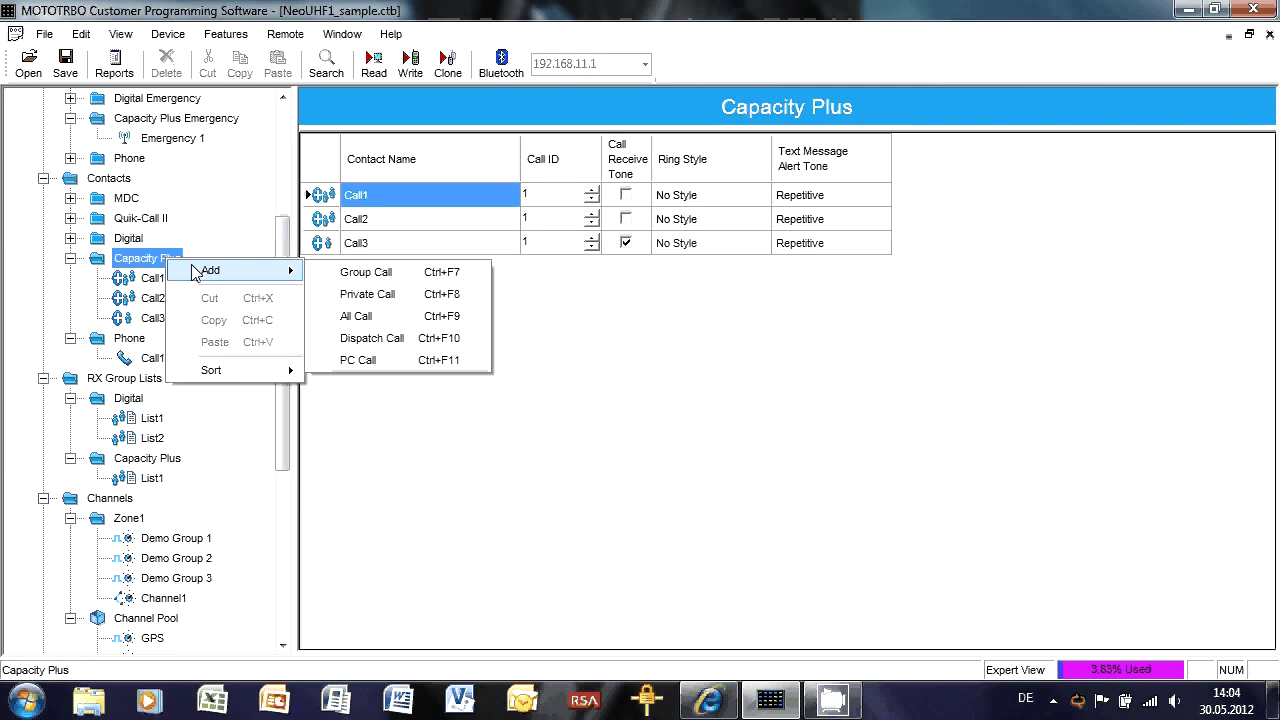
{"action": "left_click", "coordinate": [356, 316]}
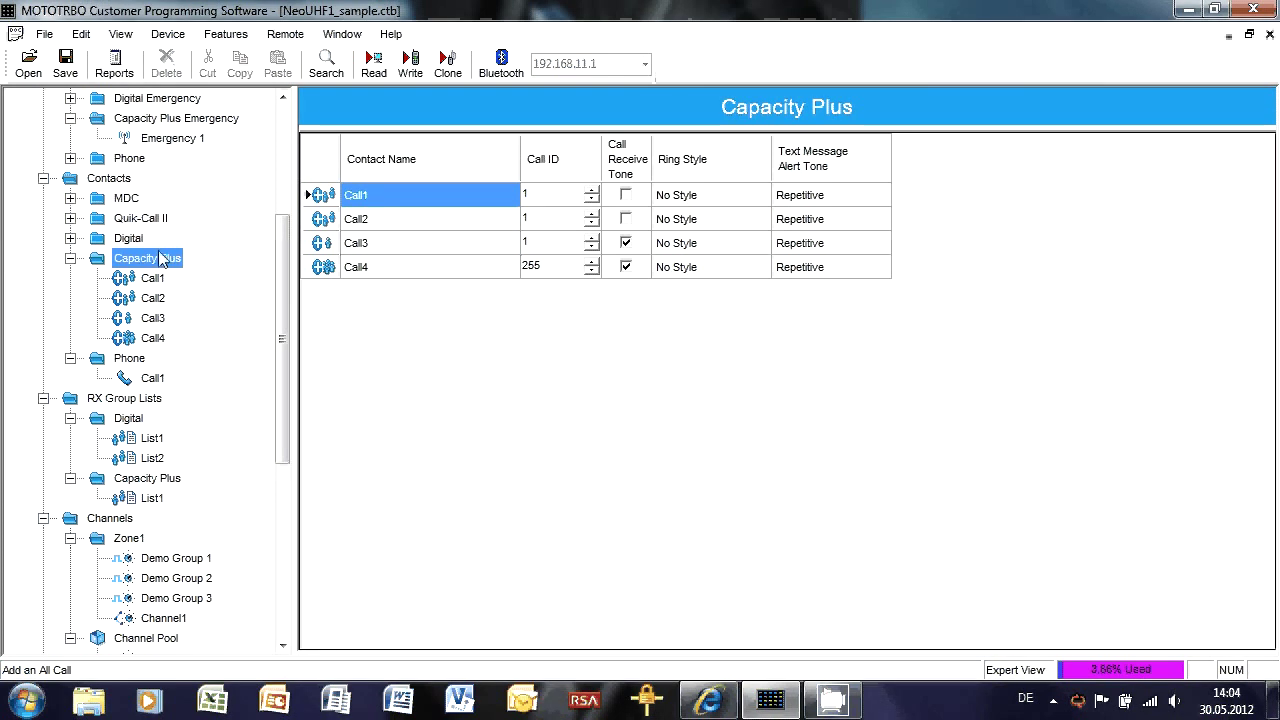
- Rename the Capacity Plus contact Call1 as Group 1
{"action": "left_click", "coordinate": [152, 278]}
{"action": "key", "text": "F2"}
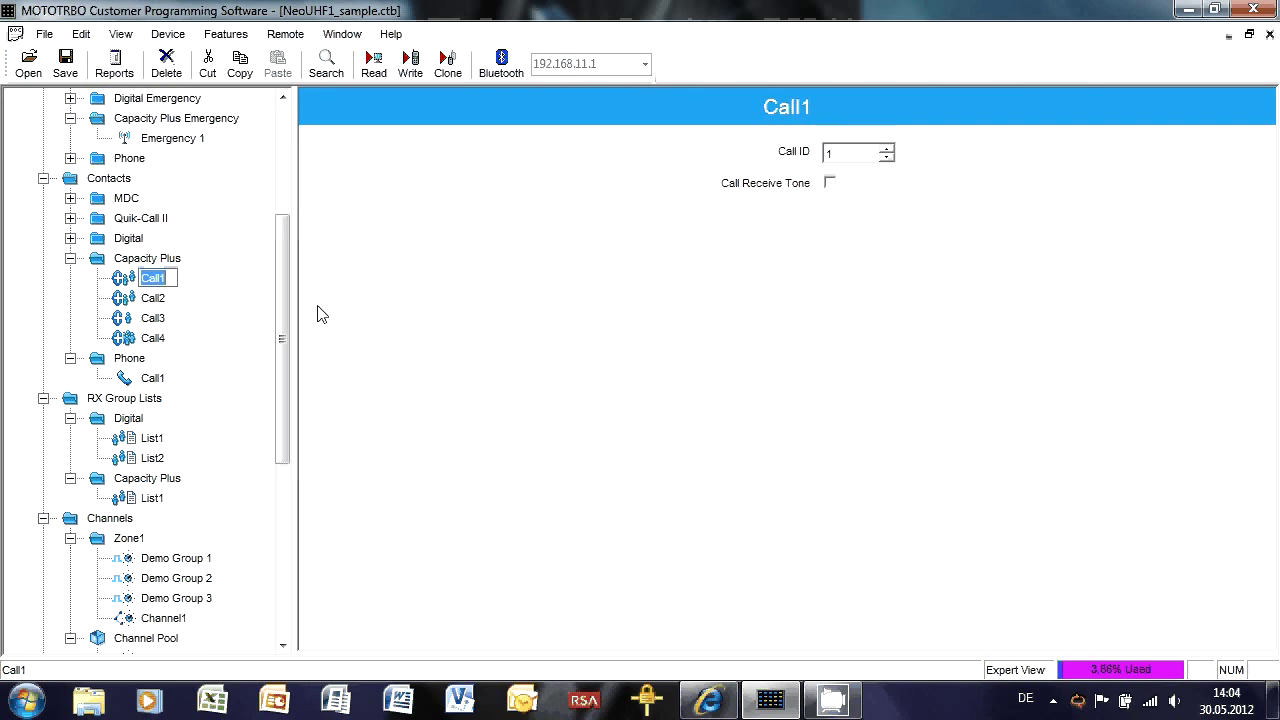
{"action": "type", "text": "Gr"}
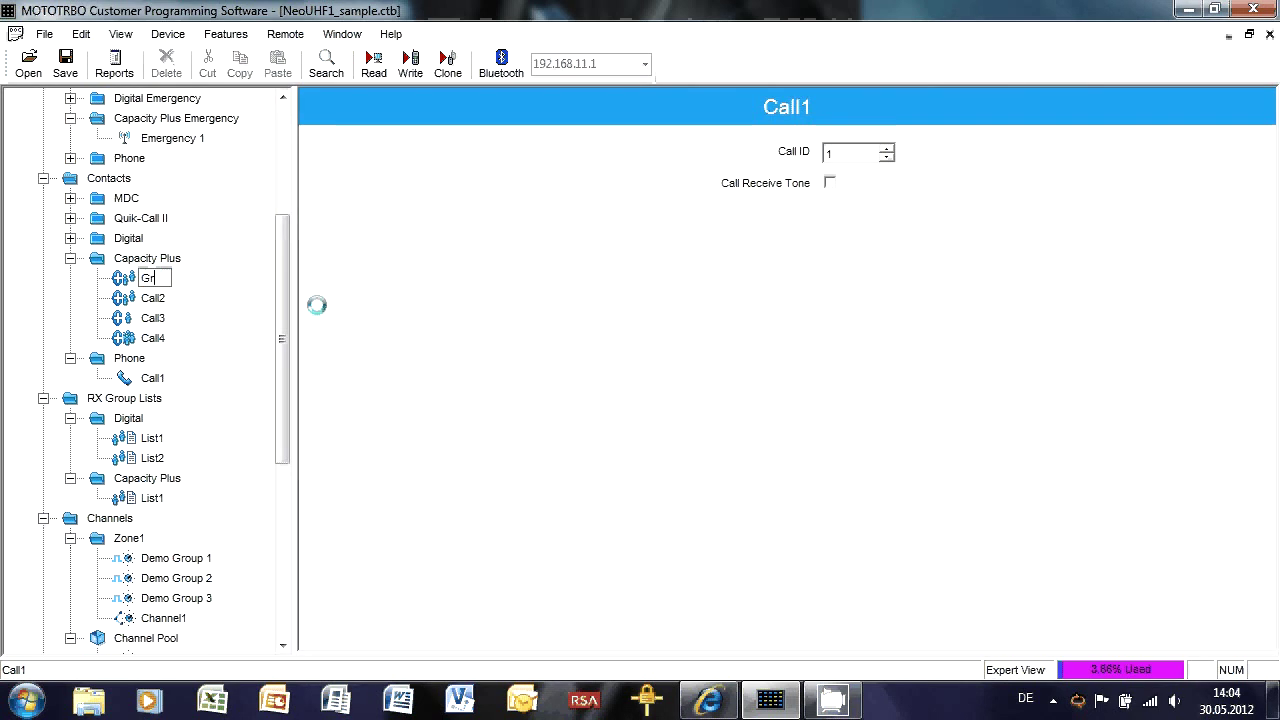
{"action": "type", "text": "u"}
{"action": "type", "text": "u"}
{"action": "type", "text": "p 1"}
{"action": "key", "text": "Return"}
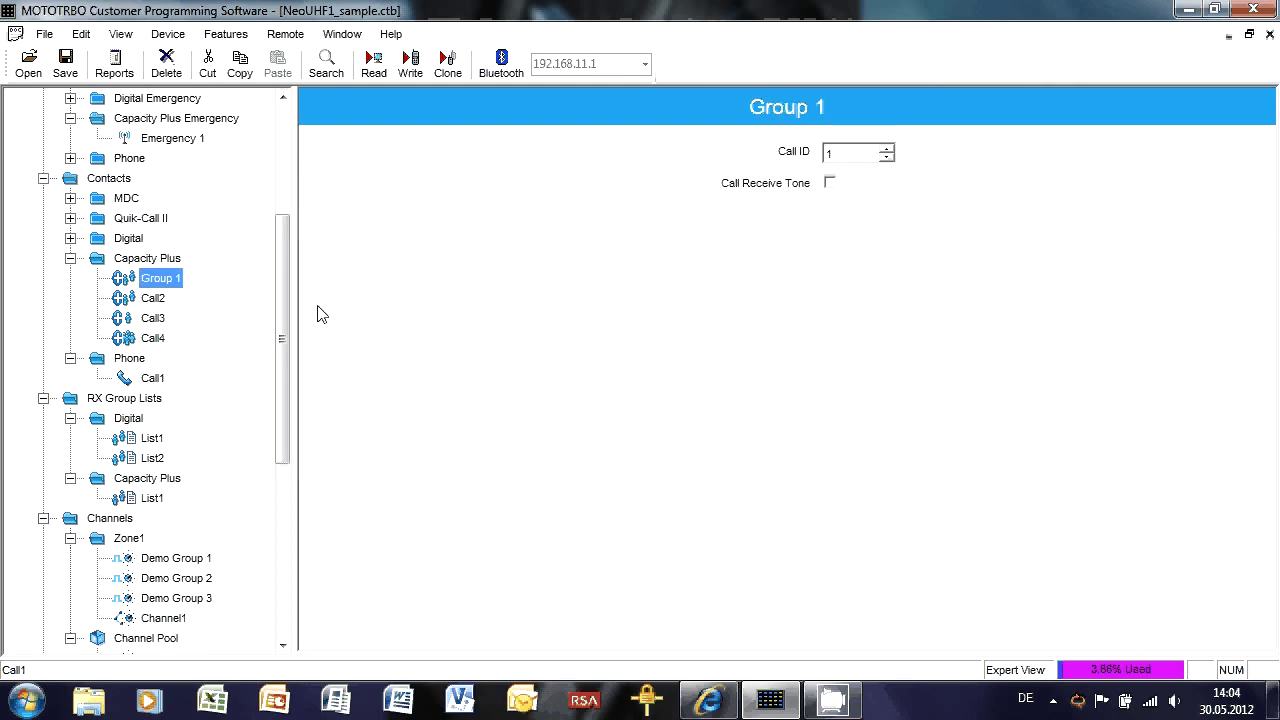
- Rename the Capacity Plus contact Call2 as Group 2
{"action": "left_click", "coordinate": [153, 298]}
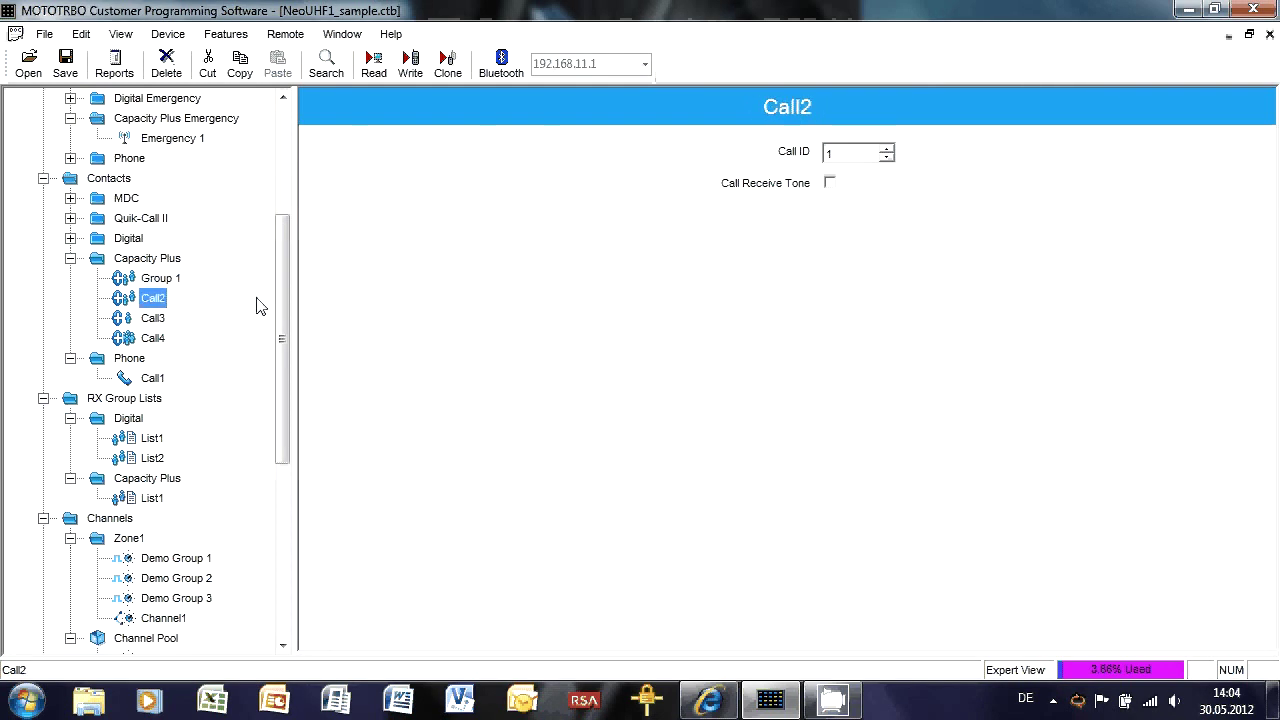
{"action": "key", "text": "F2"}
{"action": "type", "text": "Group 2"}
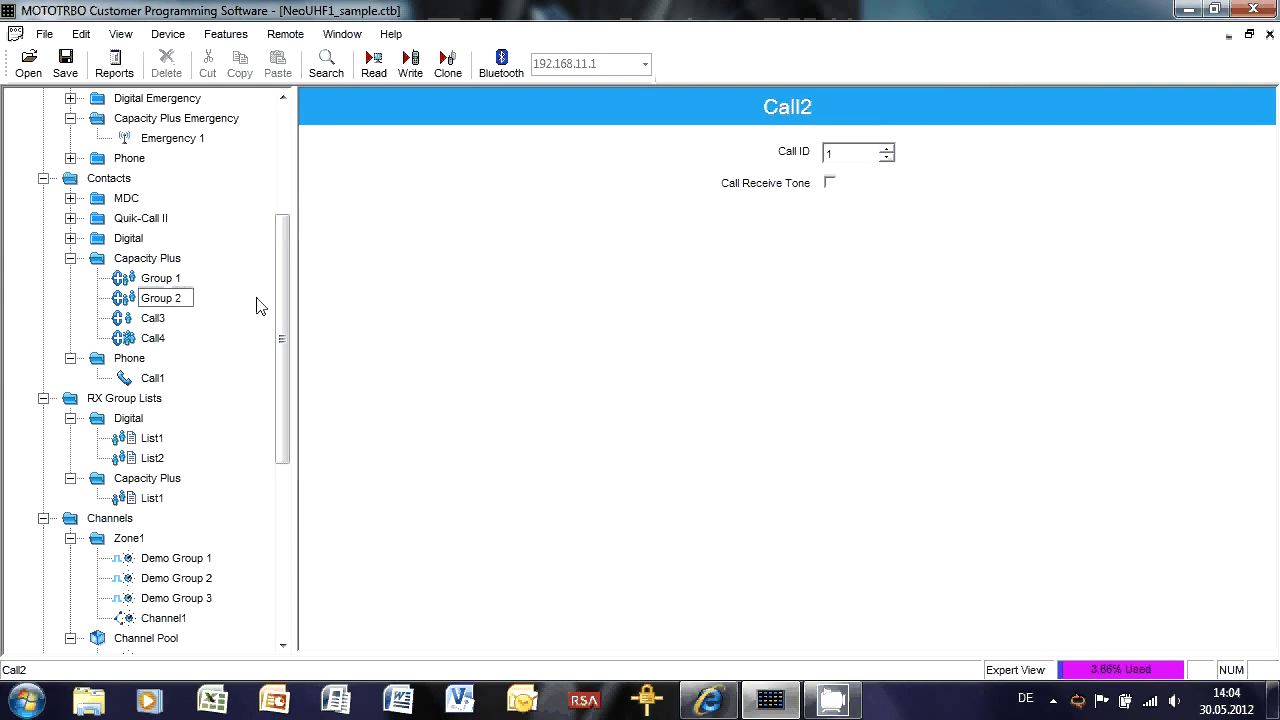
{"action": "key", "text": "Return"}
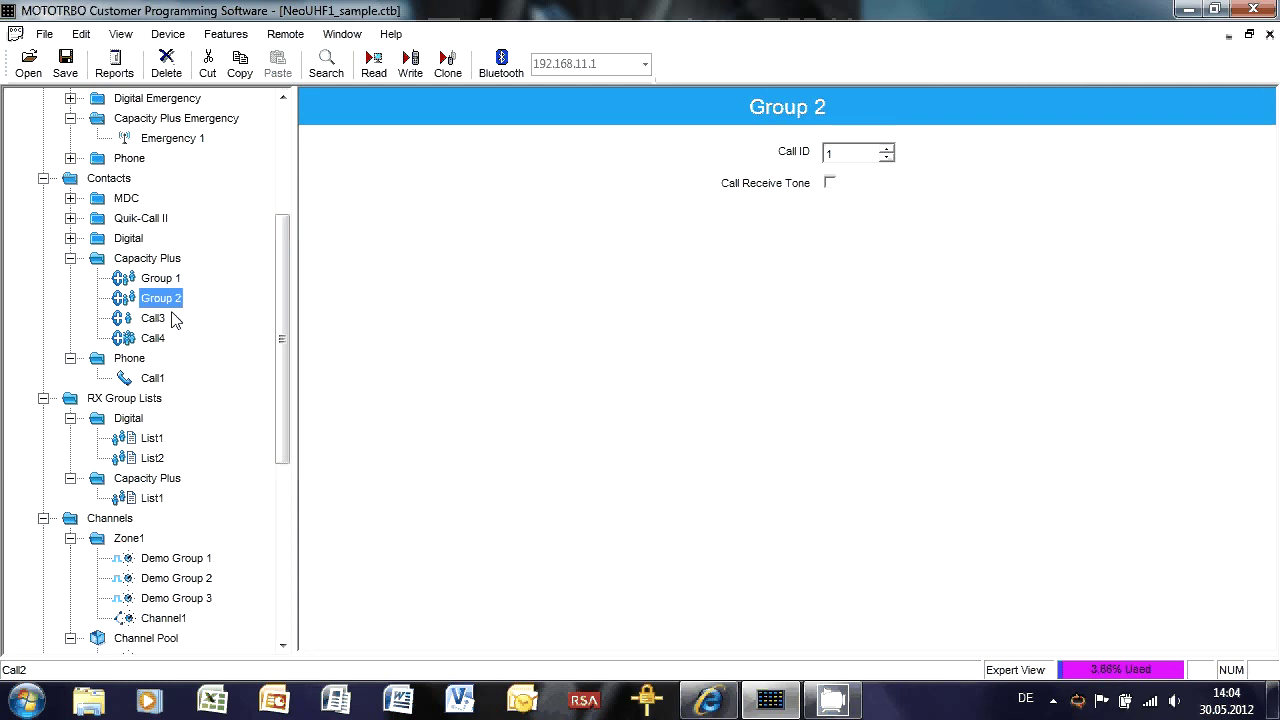
- Rename the Capacity Plus private call contact Call3 as Radio 101
{"action": "left_click", "coordinate": [158, 318]}
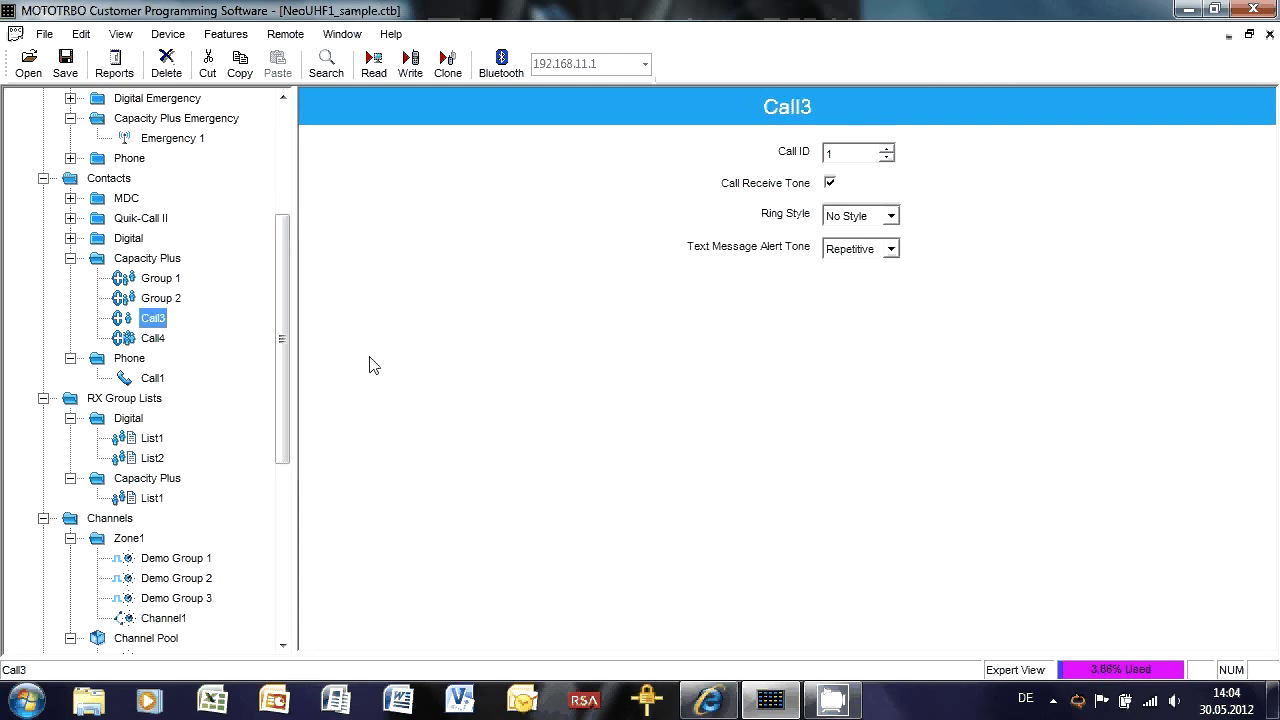
{"action": "key", "text": "F2"}
{"action": "type", "text": "R"}
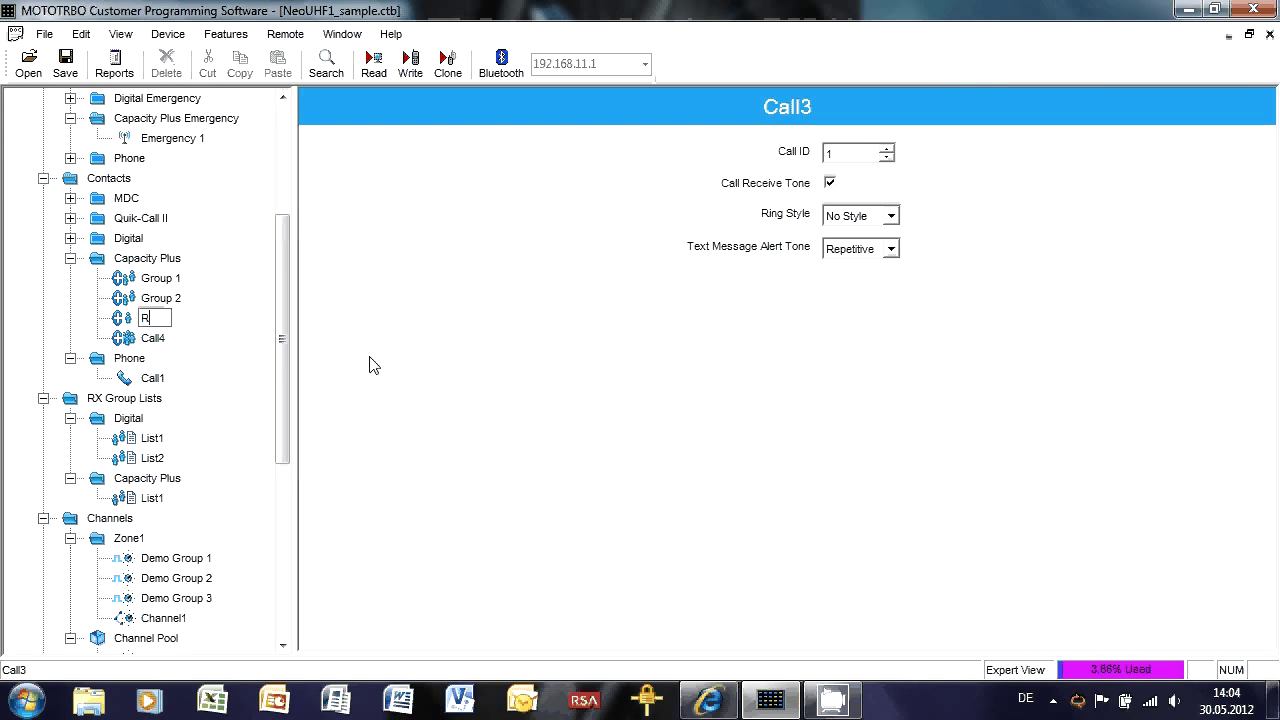
{"action": "type", "text": "adio 101"}
{"action": "key", "text": "Return"}
- Rename the Capacity Plus contact Call4 as All Call
{"action": "key", "text": "Down"}
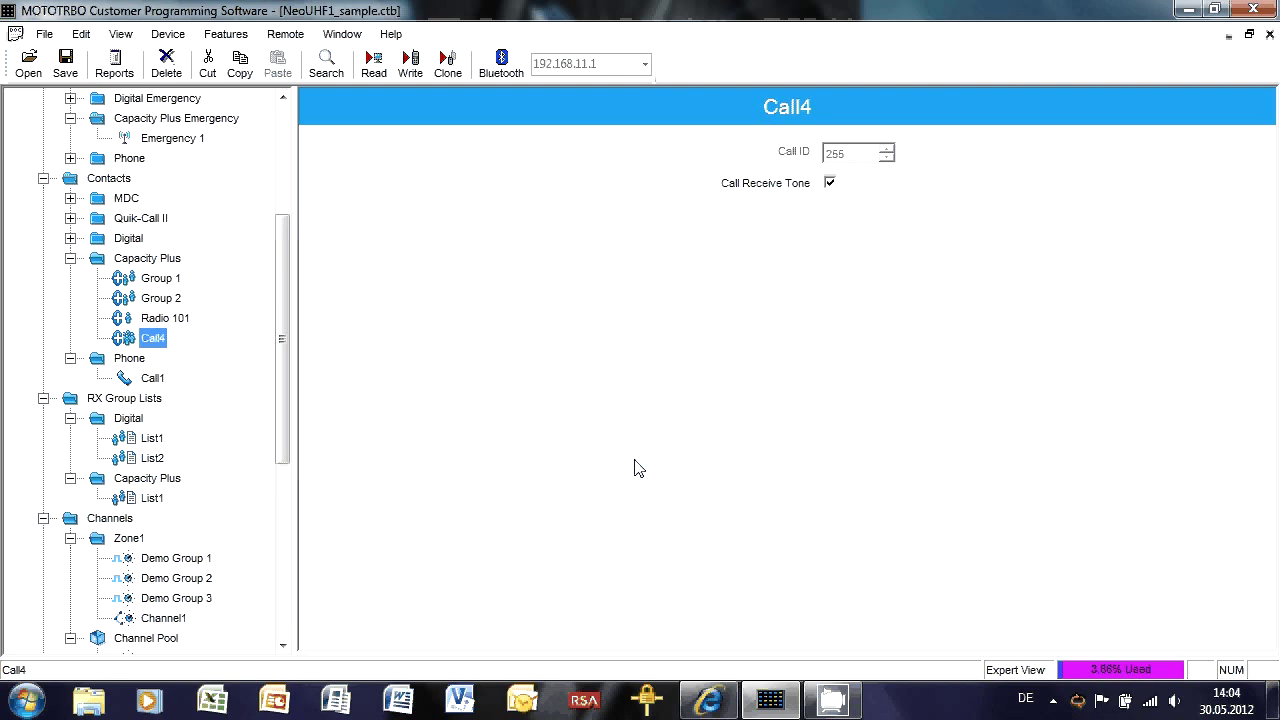
{"action": "key", "text": "F2"}
{"action": "type", "text": "A"}
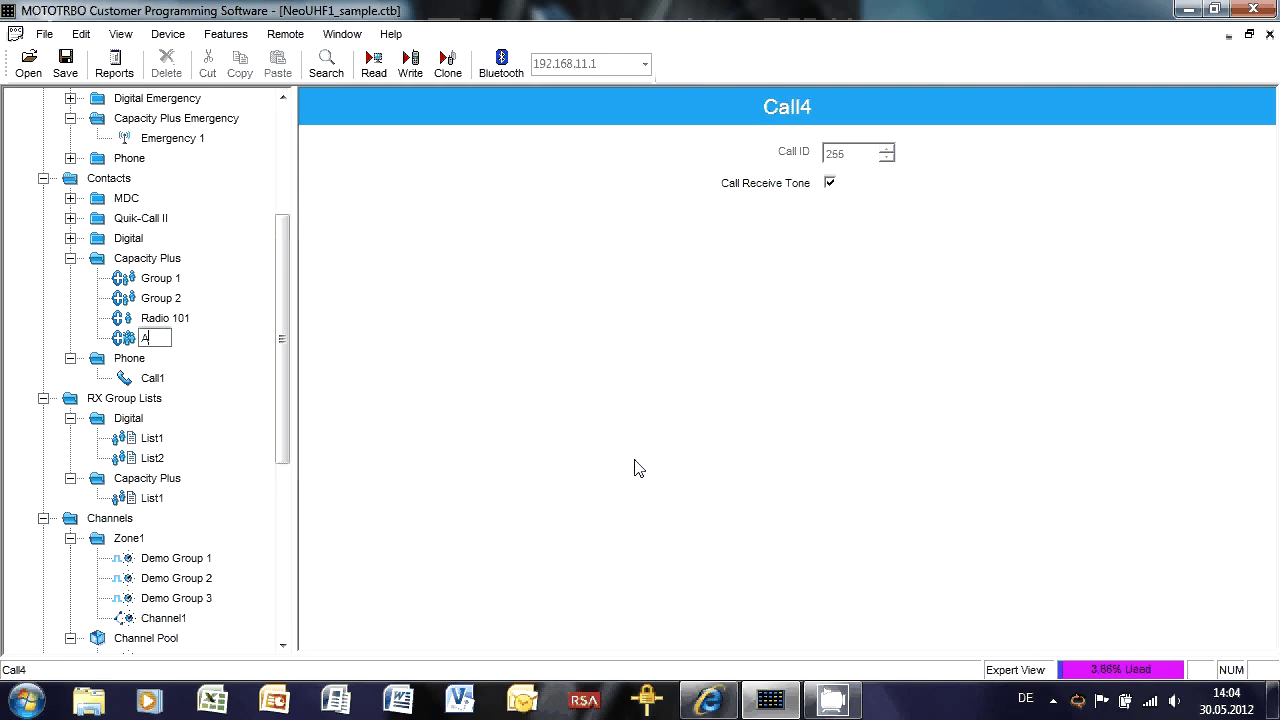
{"action": "type", "text": "ll Call"}
{"action": "key", "text": "Return"}
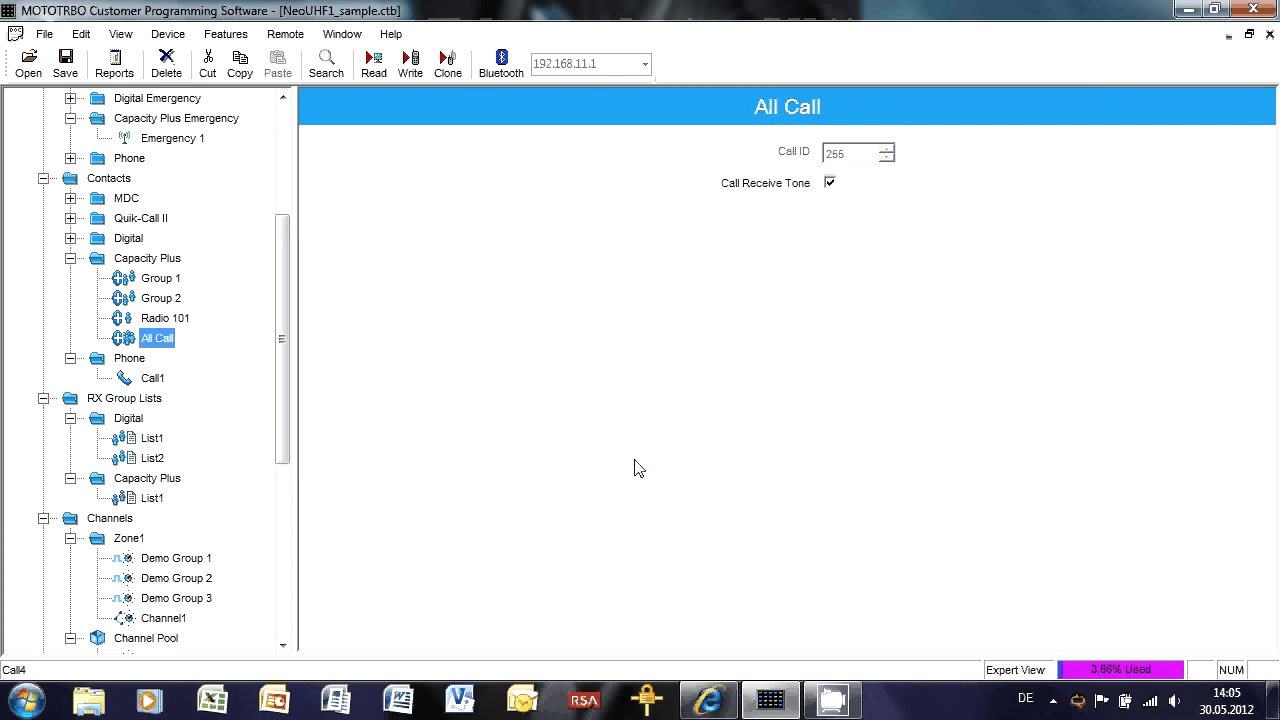
{"action": "right_click", "coordinate": [161, 343]}
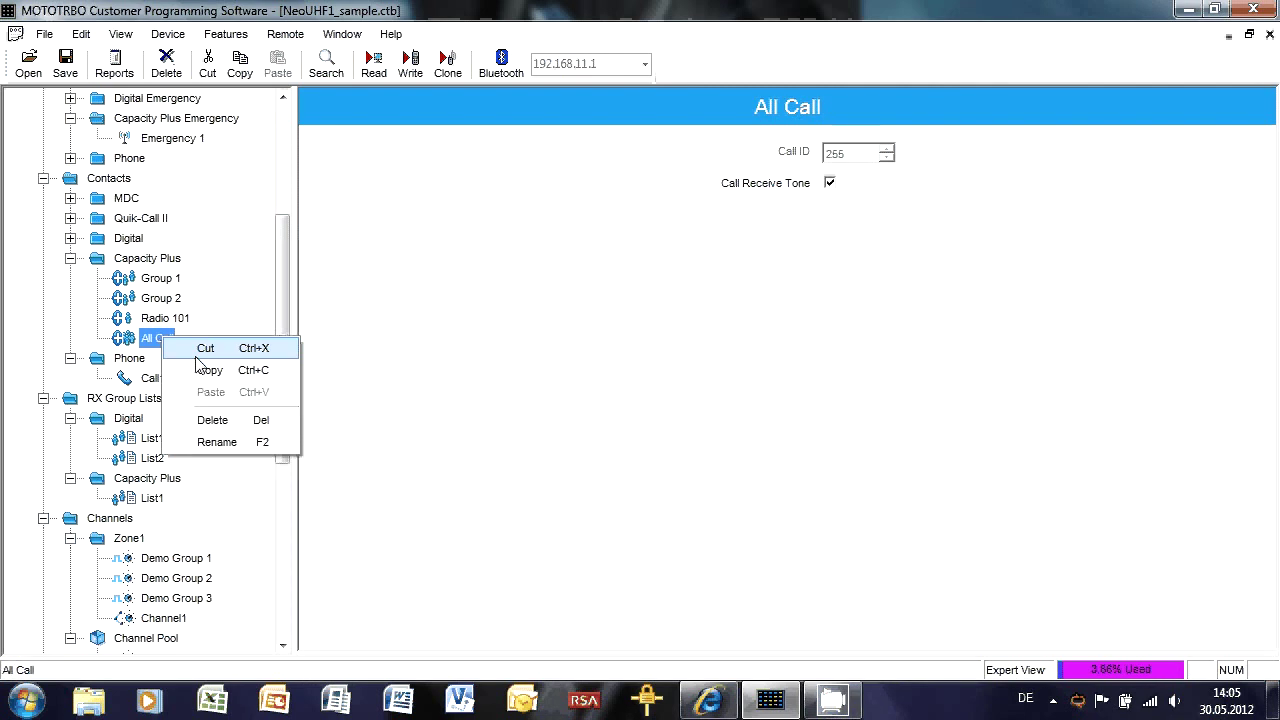
{"action": "left_click", "coordinate": [277, 445]}
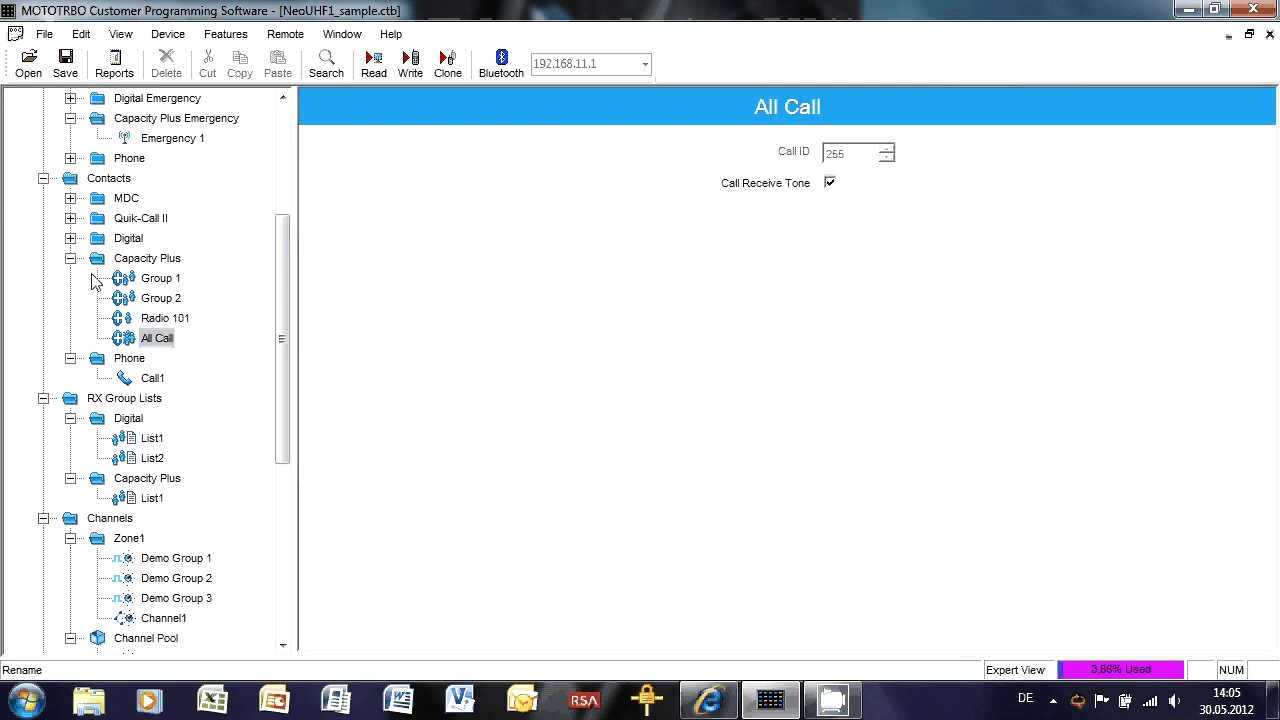
- Rename the Phone contact as NU and collapse the Phone contacts folder
{"action": "left_click", "coordinate": [152, 379]}
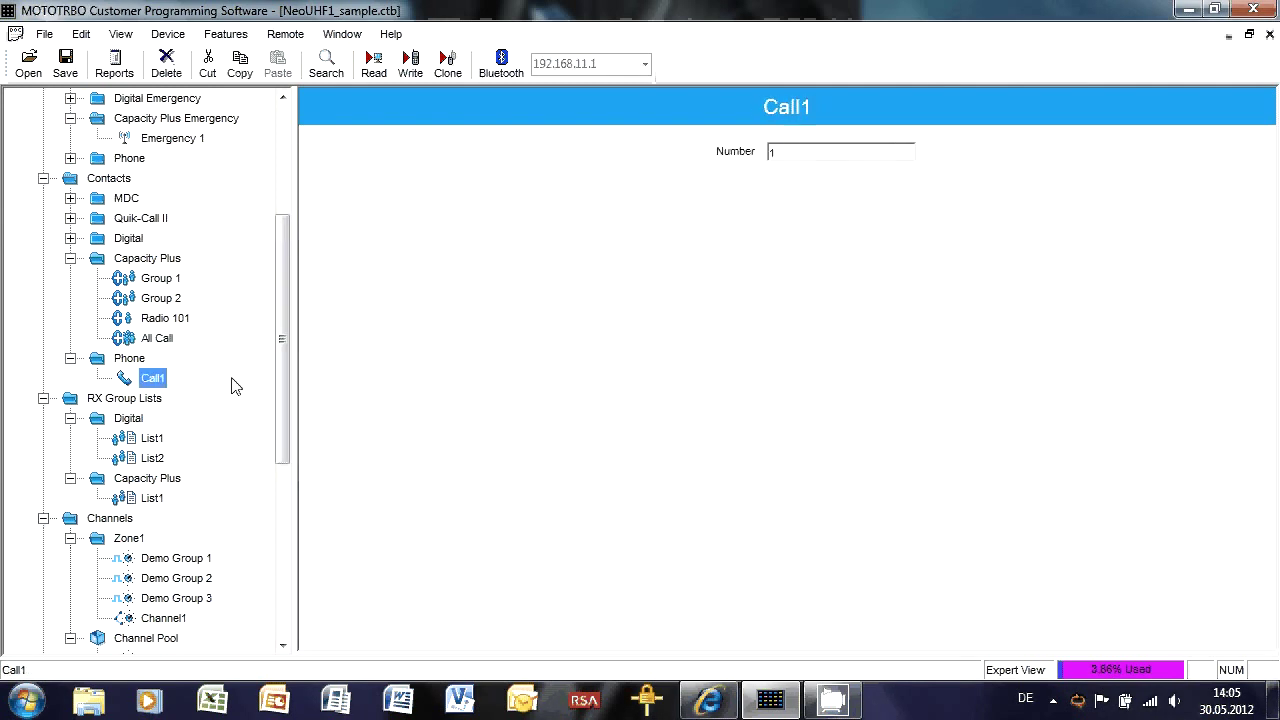
{"action": "key", "text": "F2"}
{"action": "type", "text": "NU"}
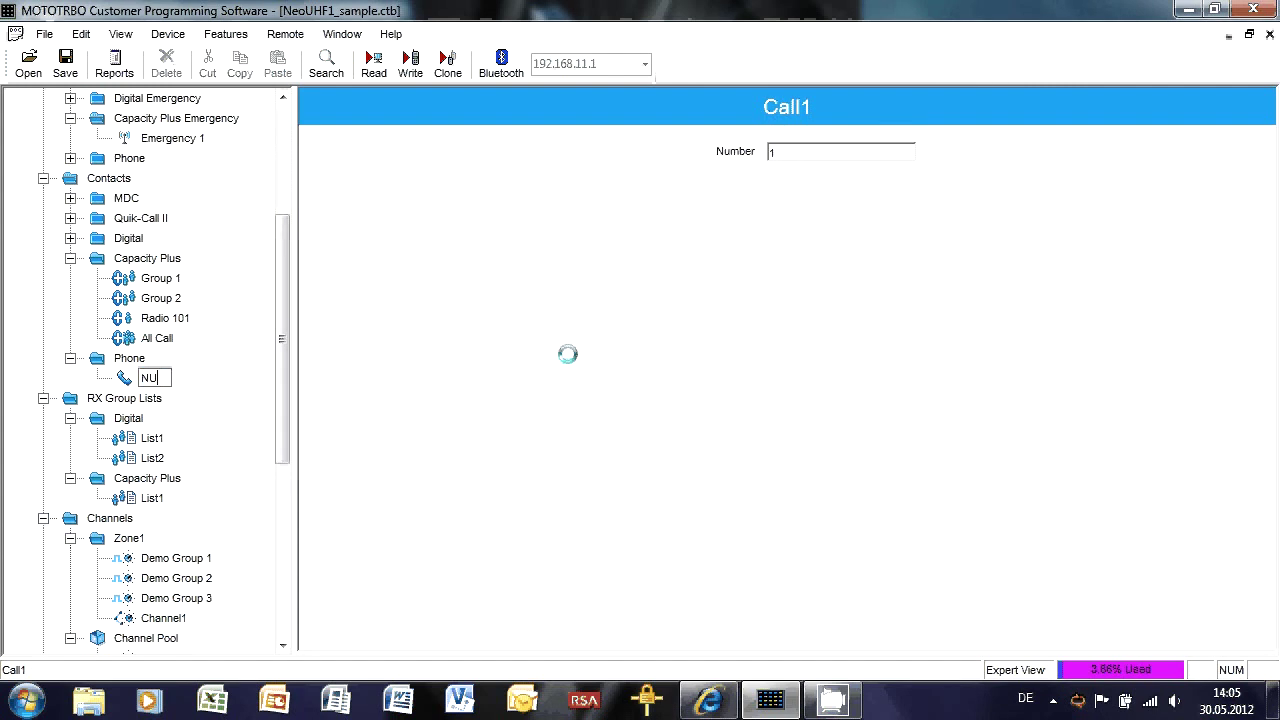
{"action": "key", "text": "Return"}
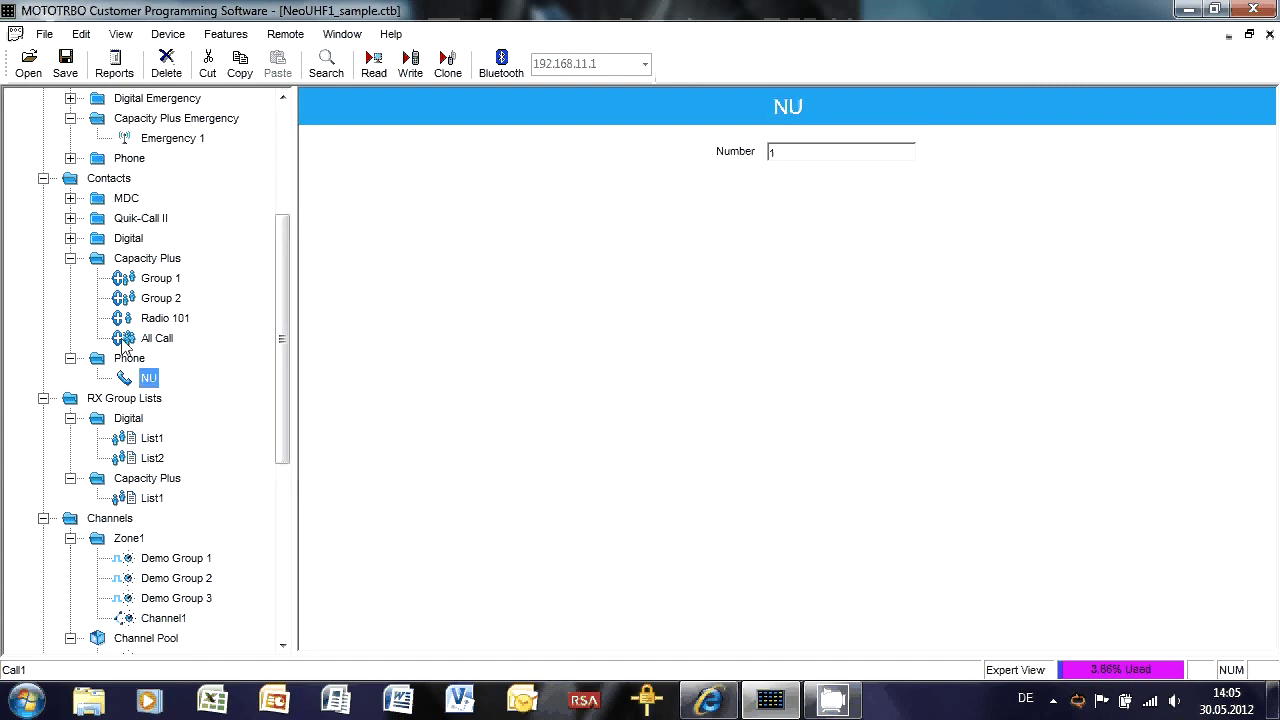
{"action": "left_click", "coordinate": [70, 358]}
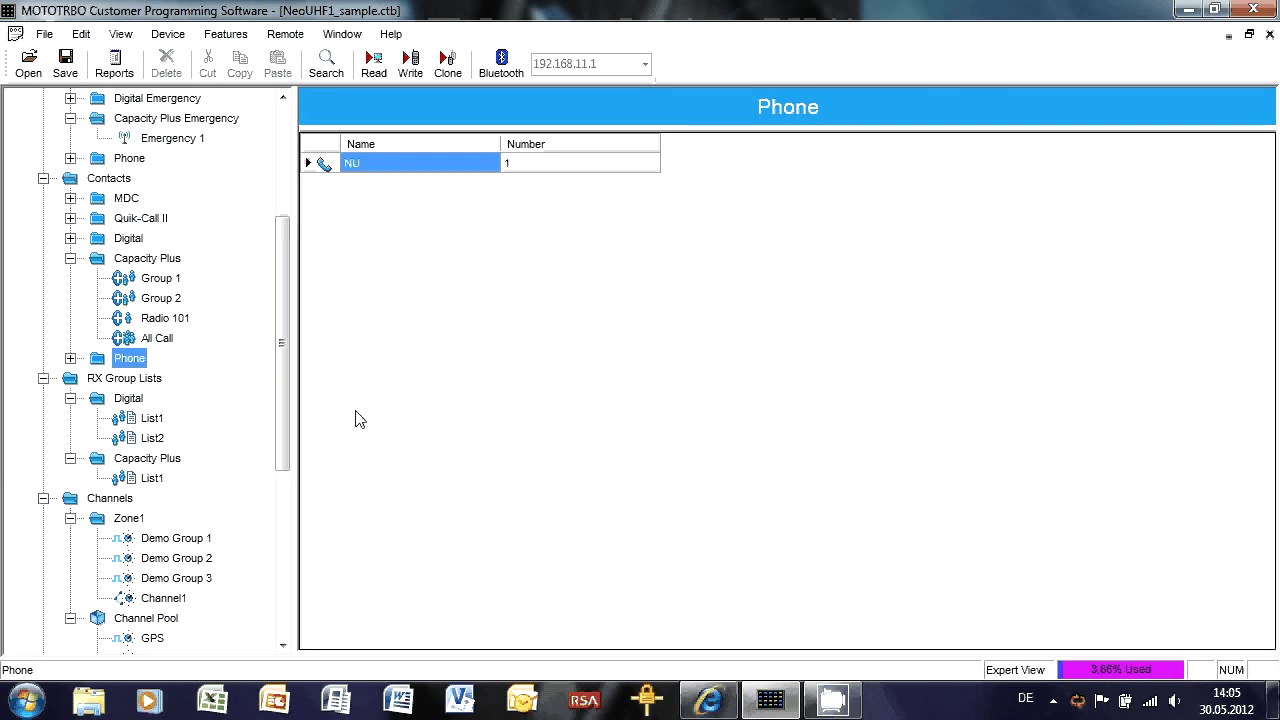
- Delete List2 from the Digital RX group lists
{"action": "left_click", "coordinate": [150, 439]}
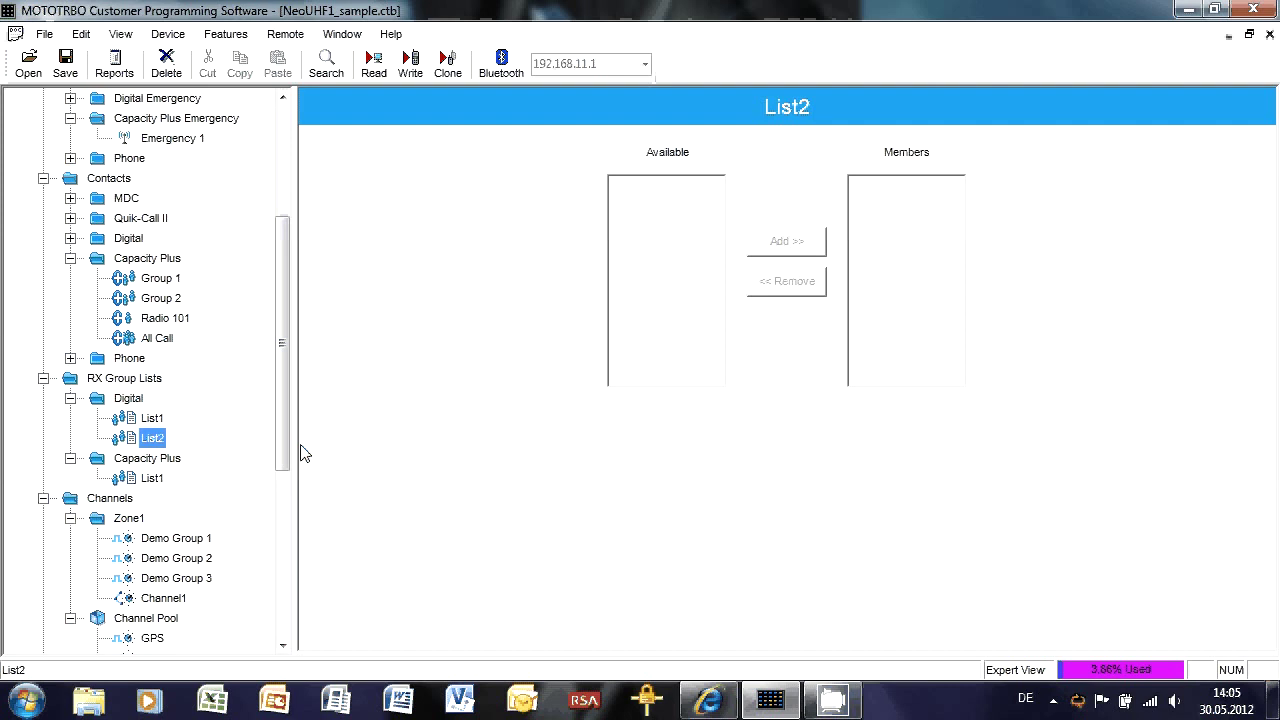
{"action": "key", "text": "Delete"}
{"action": "key", "text": "Return"}
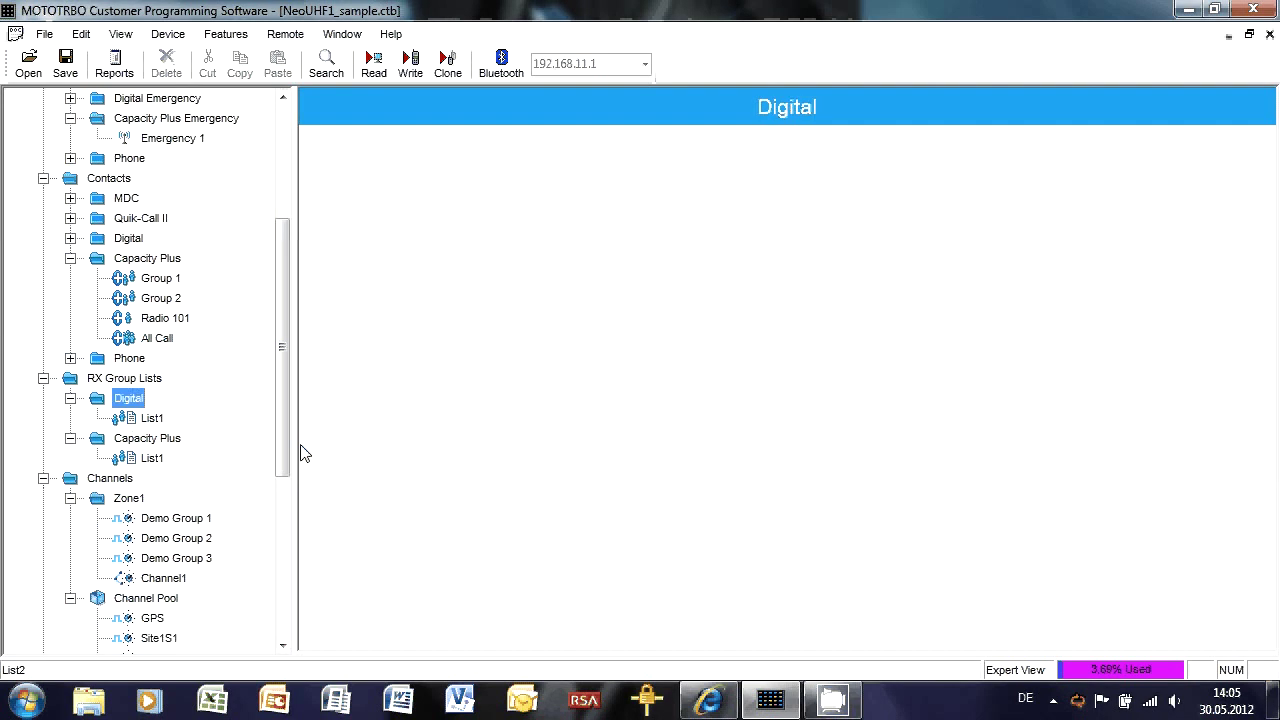
- Rename the Digital RX group list List1 as NU
{"action": "left_click", "coordinate": [153, 418]}
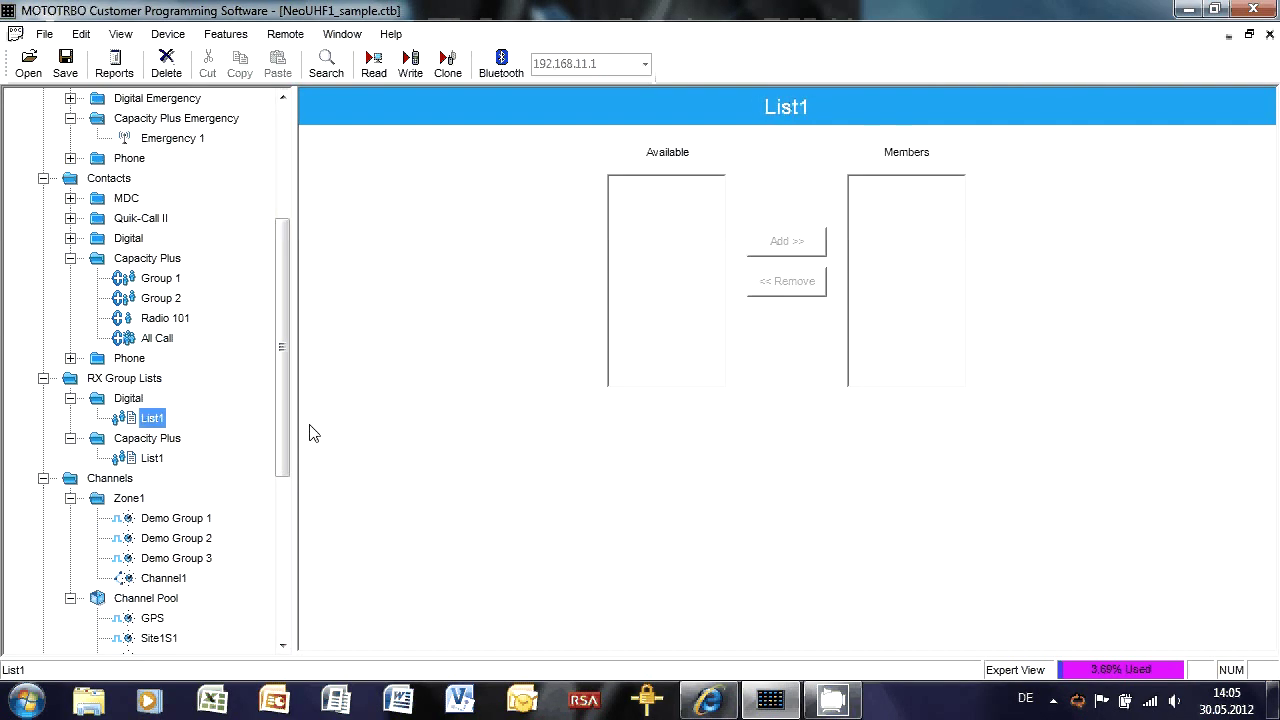
{"action": "key", "text": "F2"}
{"action": "type", "text": "NU"}
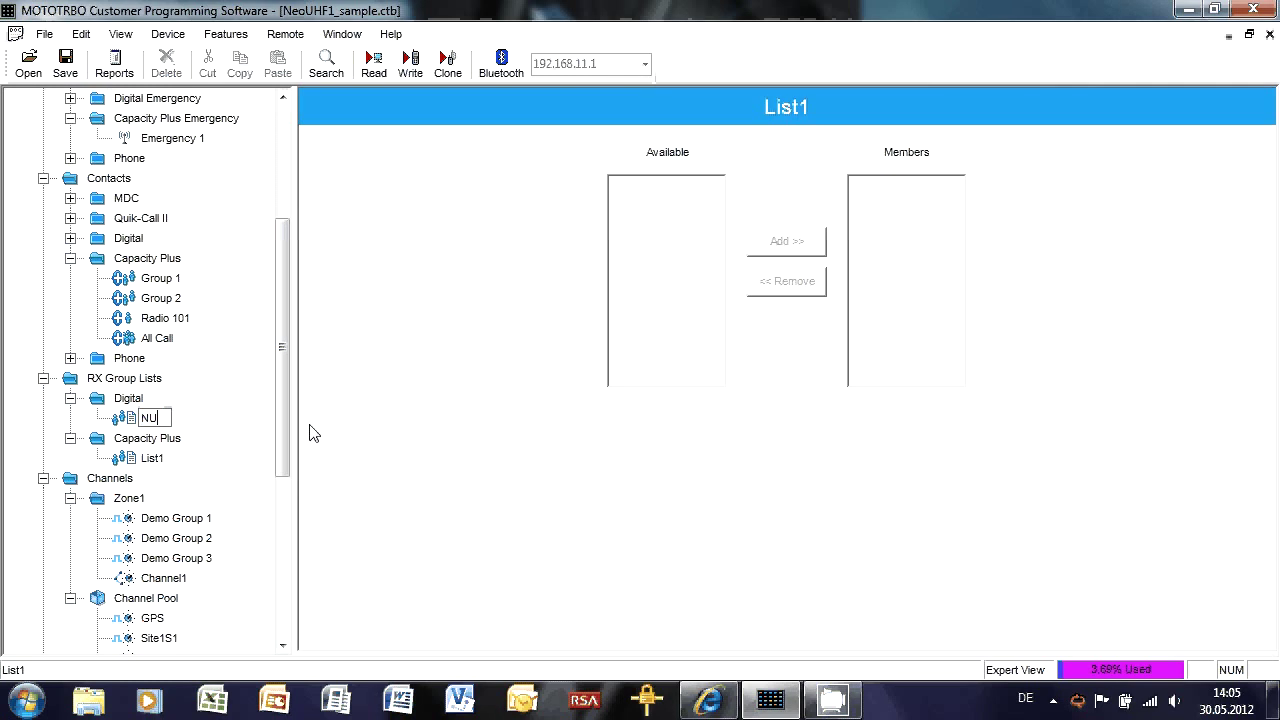
{"action": "key", "text": "Return"}
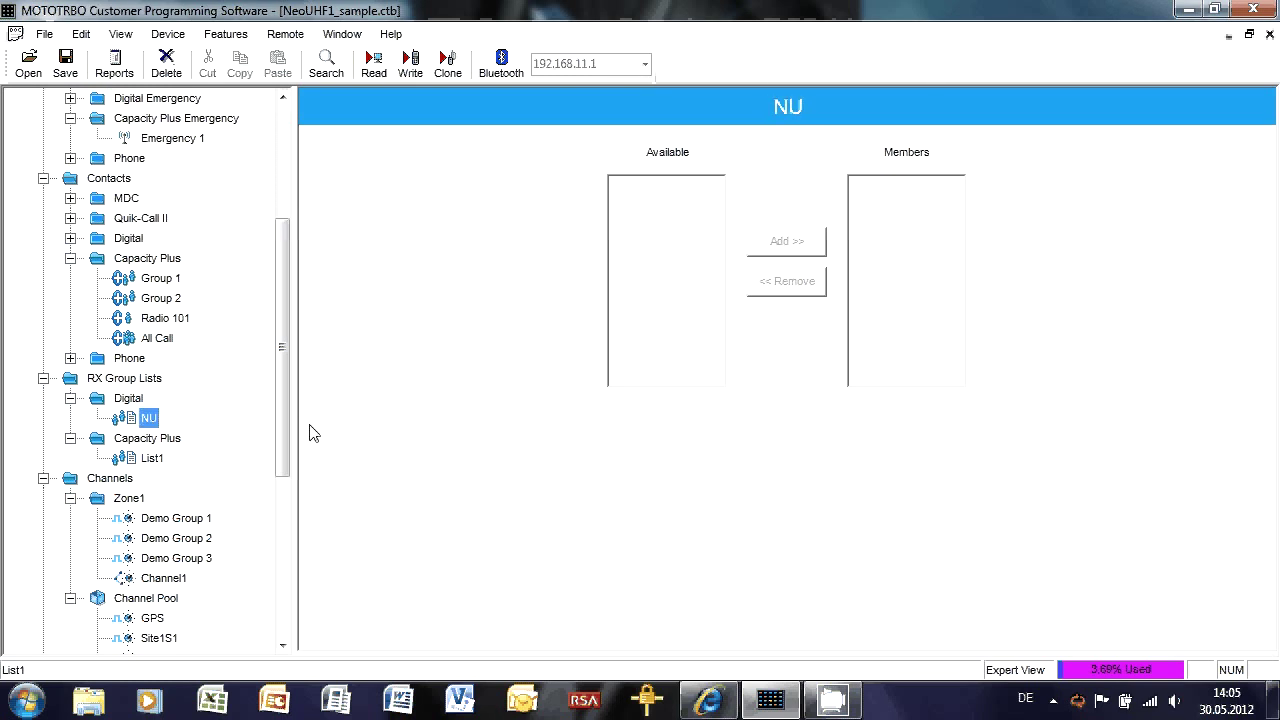
- Add a second RX group list to the Capacity Plus RX group lists
{"action": "left_click", "coordinate": [151, 463]}
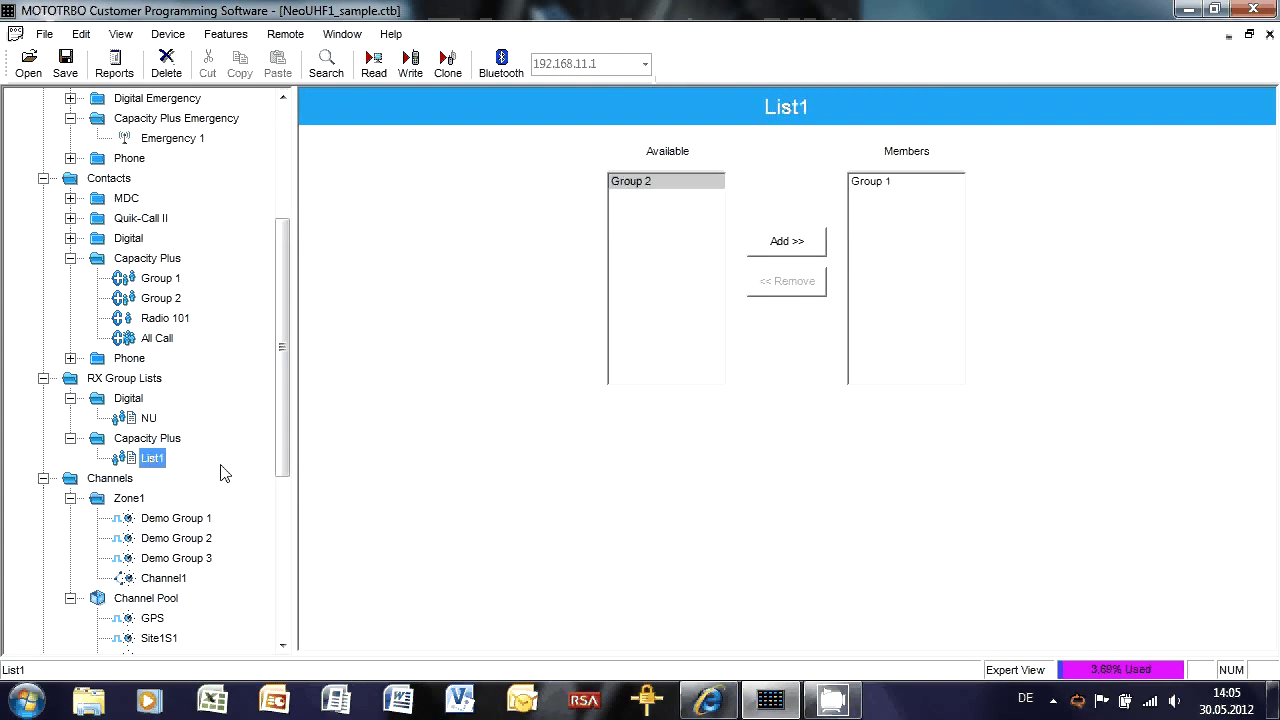
{"action": "right_click", "coordinate": [168, 442]}
{"action": "mouse_move", "coordinate": [210, 452]}
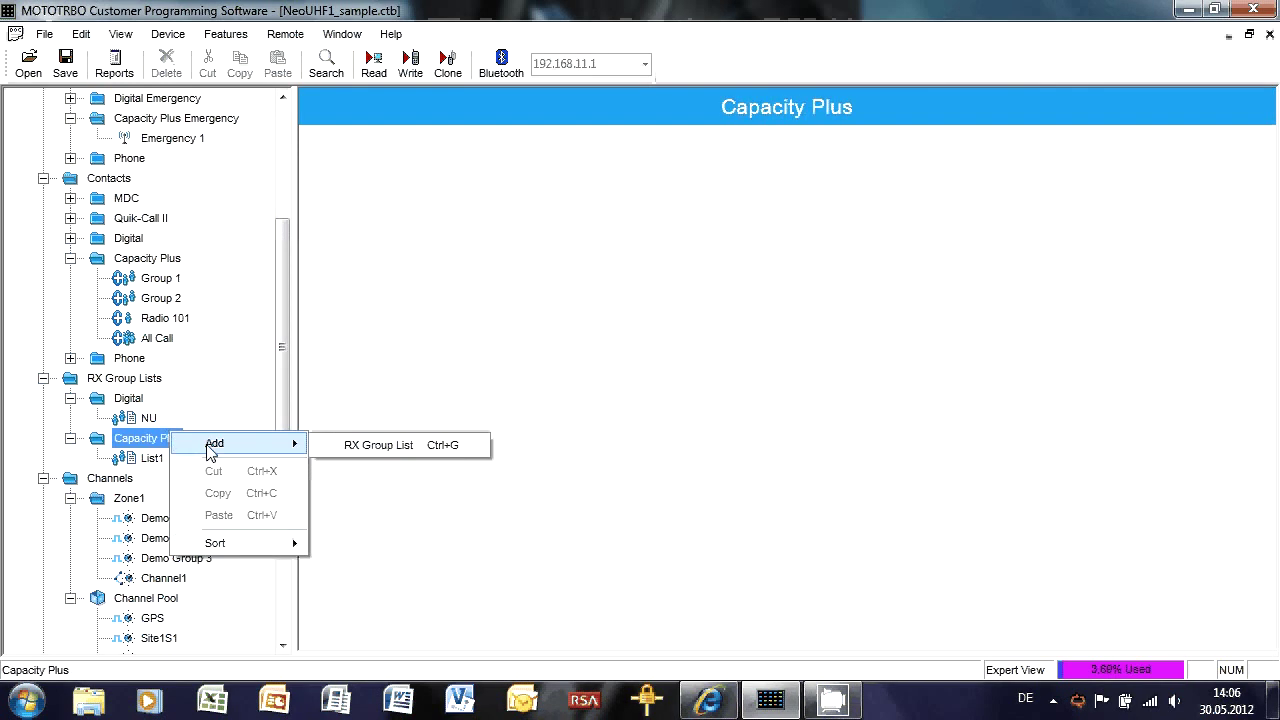
{"action": "left_click", "coordinate": [360, 445]}
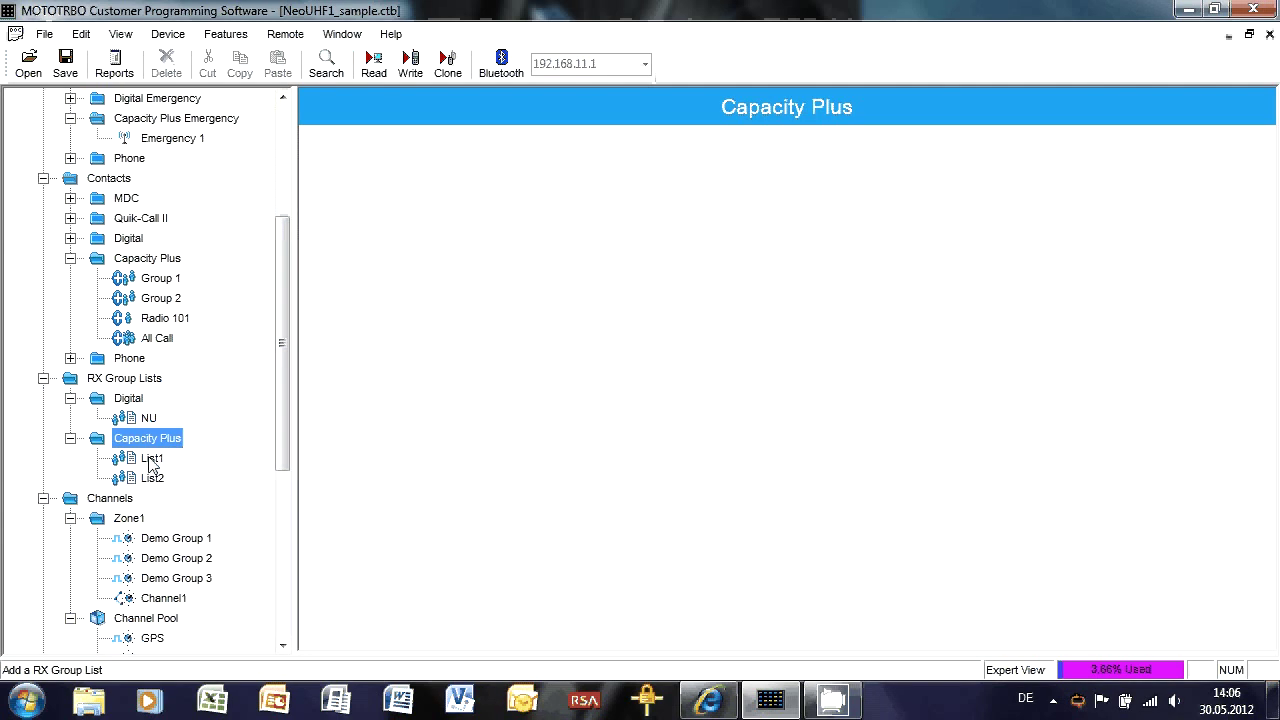
- Review both Capacity Plus RX group lists and add Group 2 as a member of List2
{"action": "left_click", "coordinate": [152, 460]}
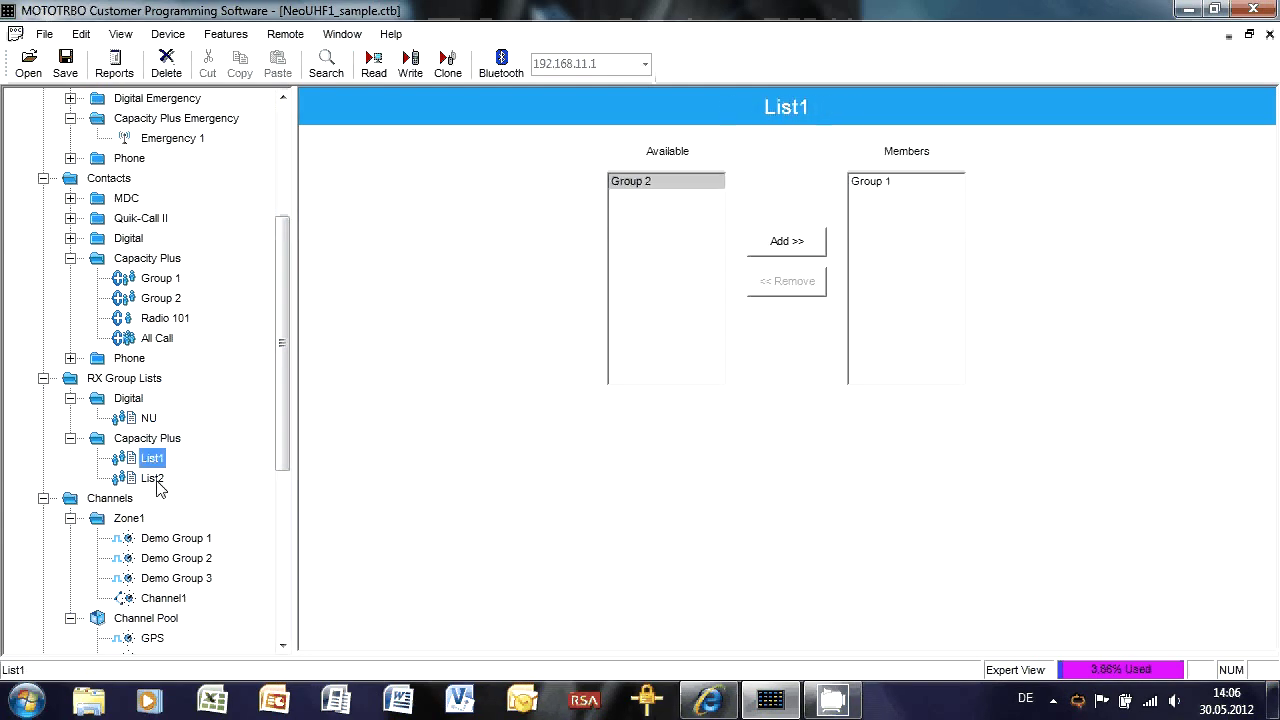
{"action": "left_click", "coordinate": [157, 482]}
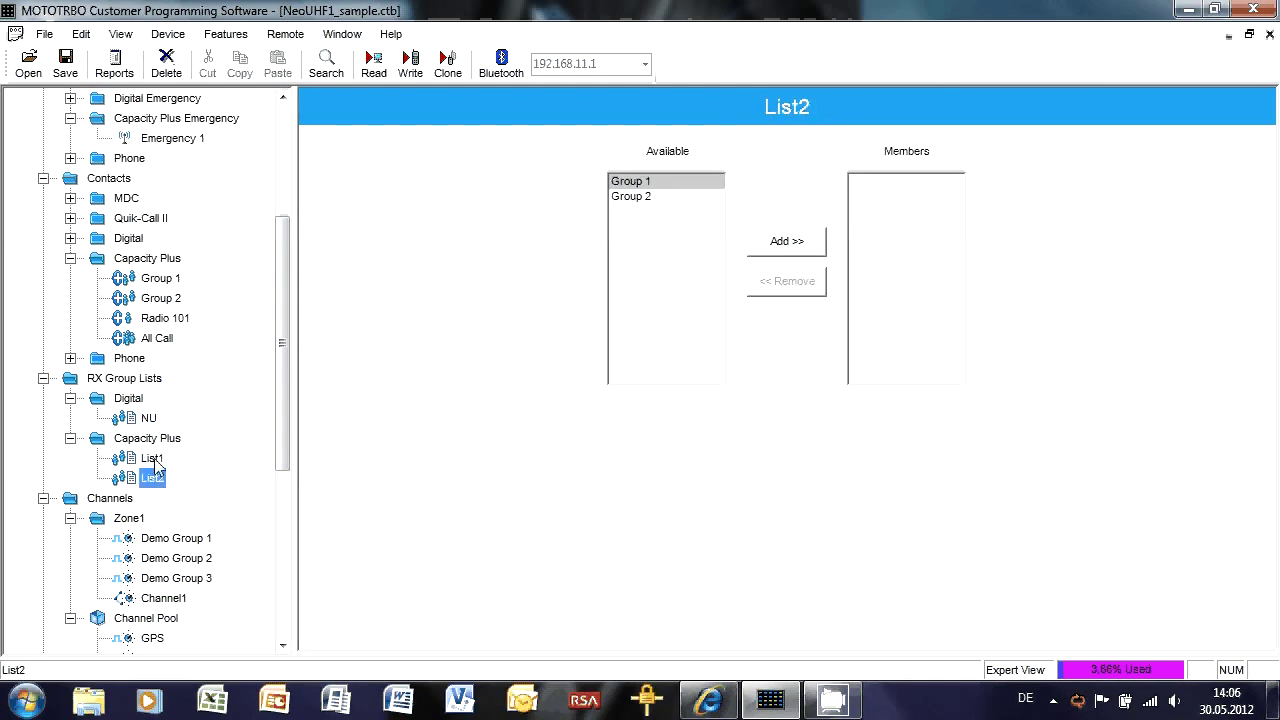
{"action": "left_click", "coordinate": [152, 460]}
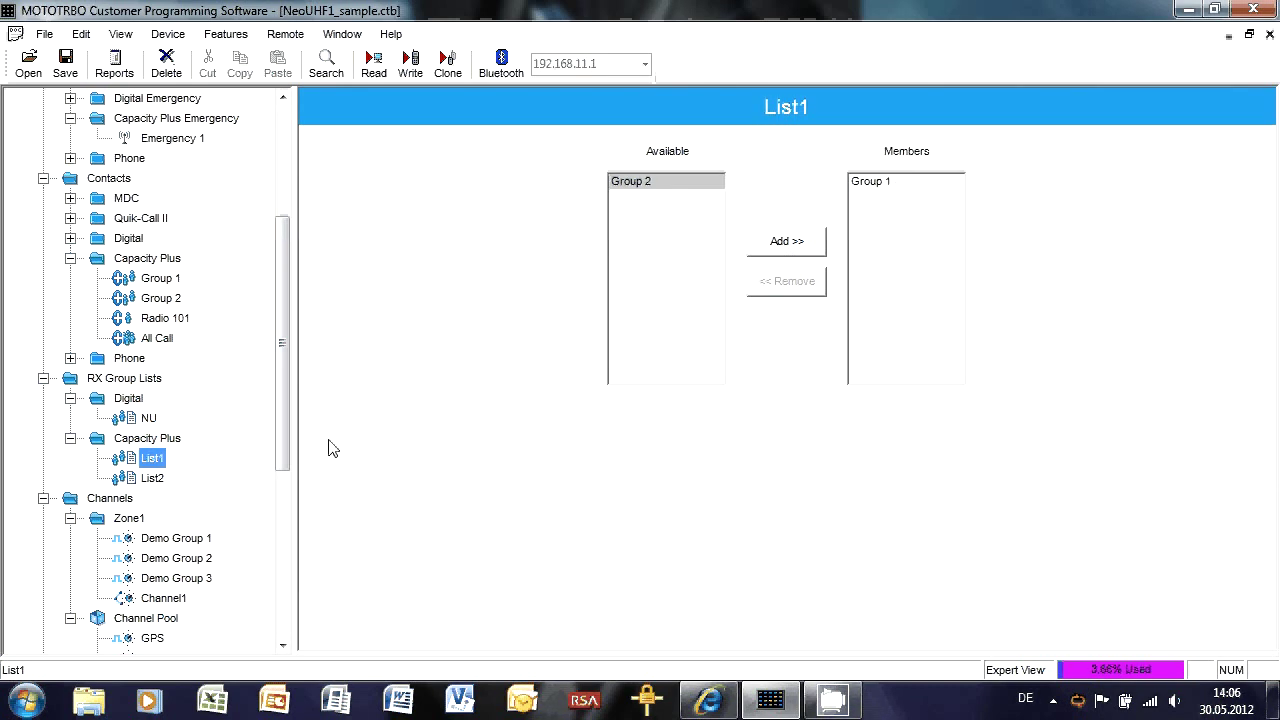
{"action": "left_click", "coordinate": [152, 478]}
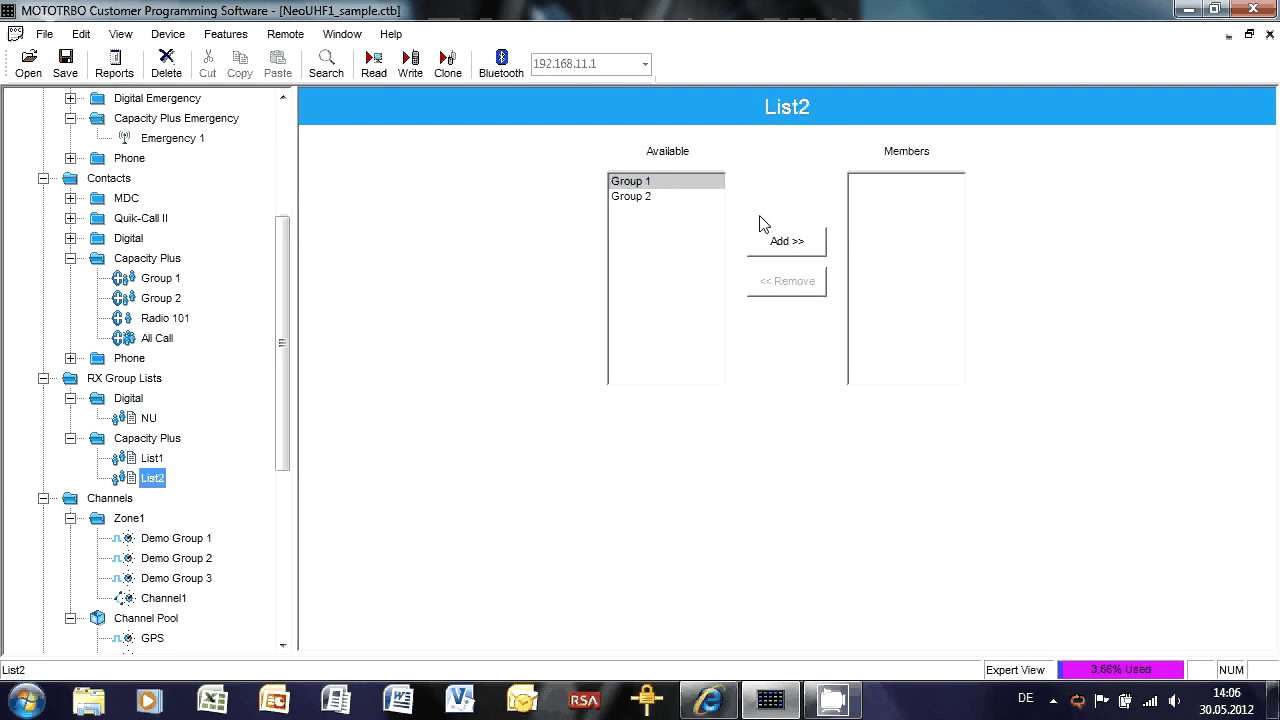
{"action": "left_click", "coordinate": [631, 196]}
{"action": "left_click", "coordinate": [787, 241]}
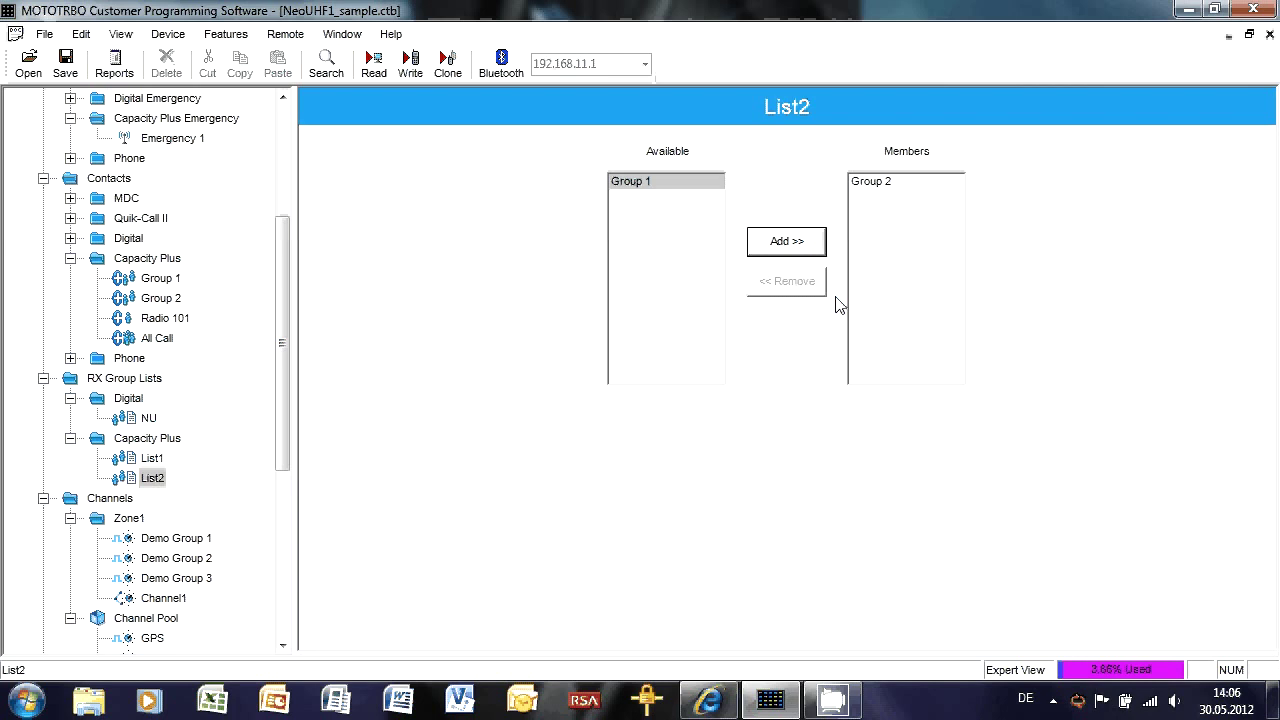
- Rename the Capacity Plus RX group list List1 as Group 1
{"action": "left_click", "coordinate": [152, 458]}
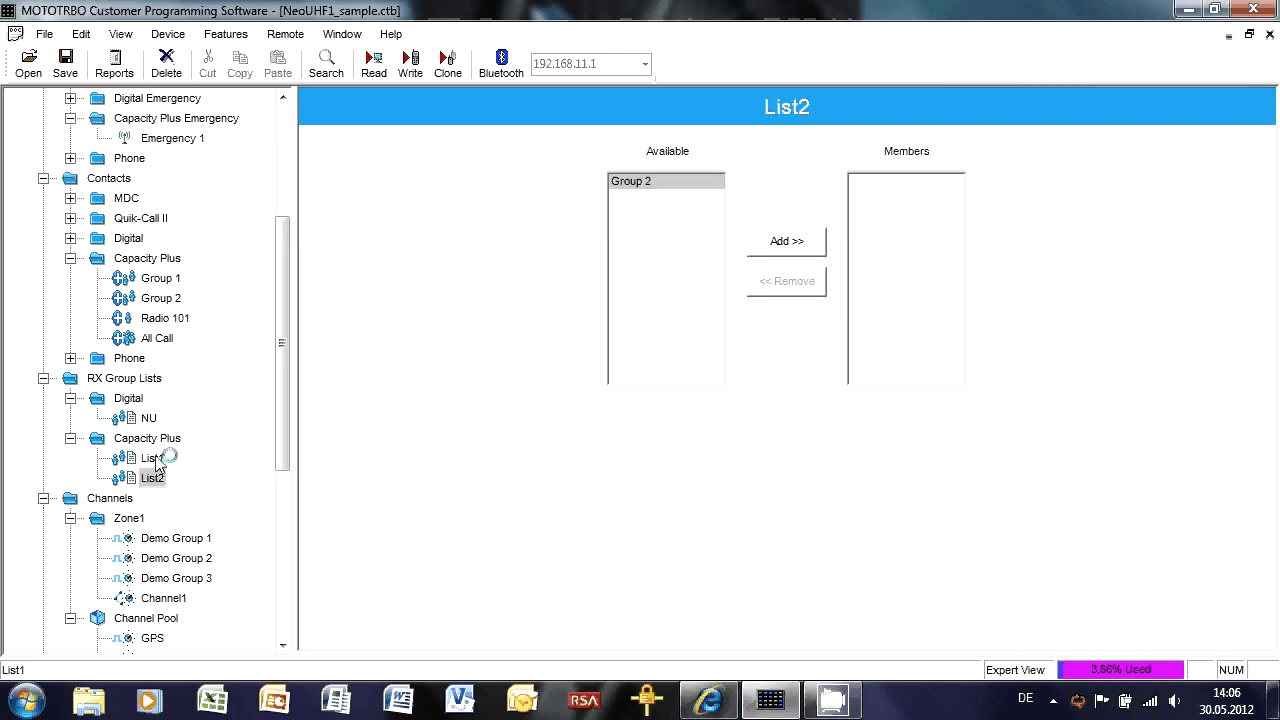
{"action": "key", "text": "F2"}
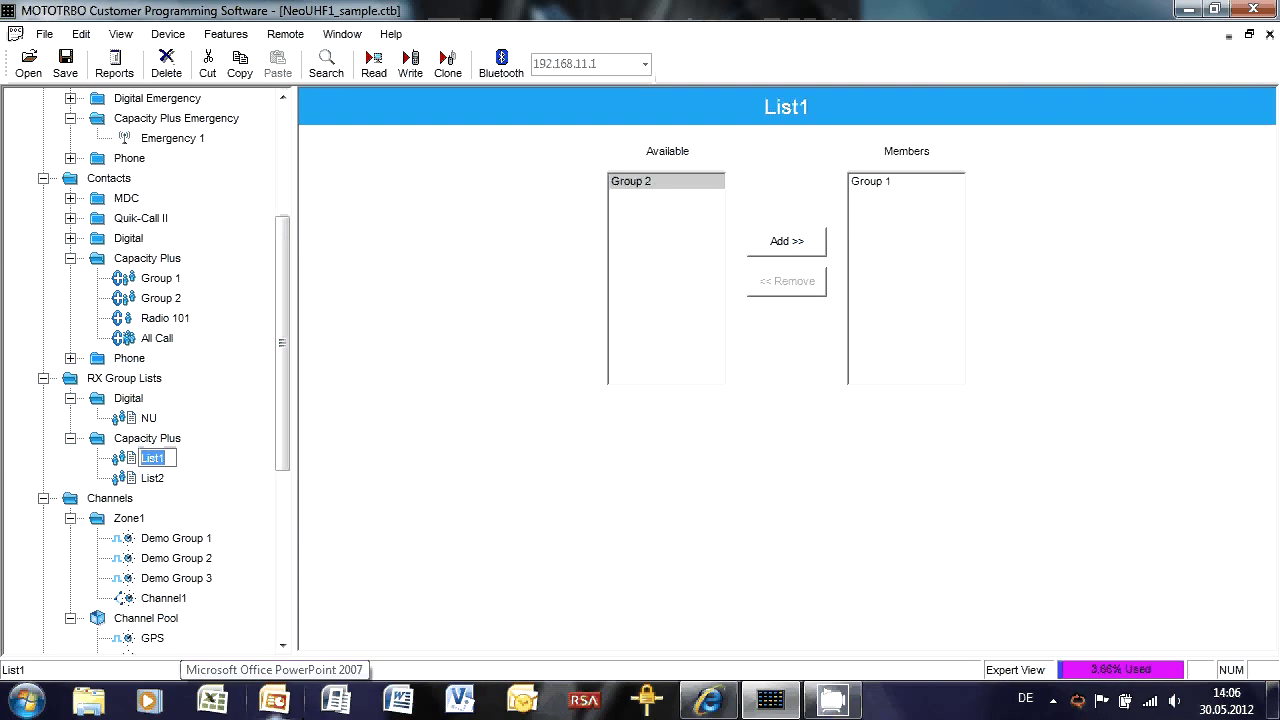
{"action": "type", "text": "Gr"}
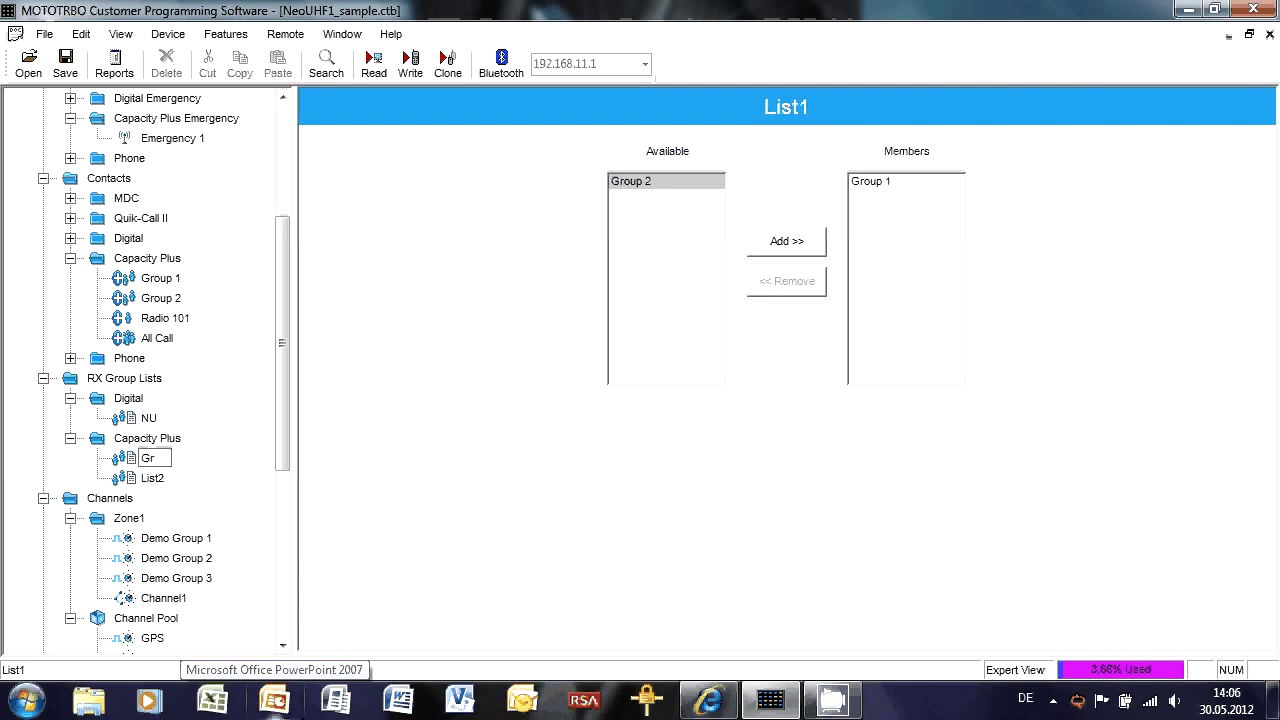
{"action": "type", "text": "oup 1"}
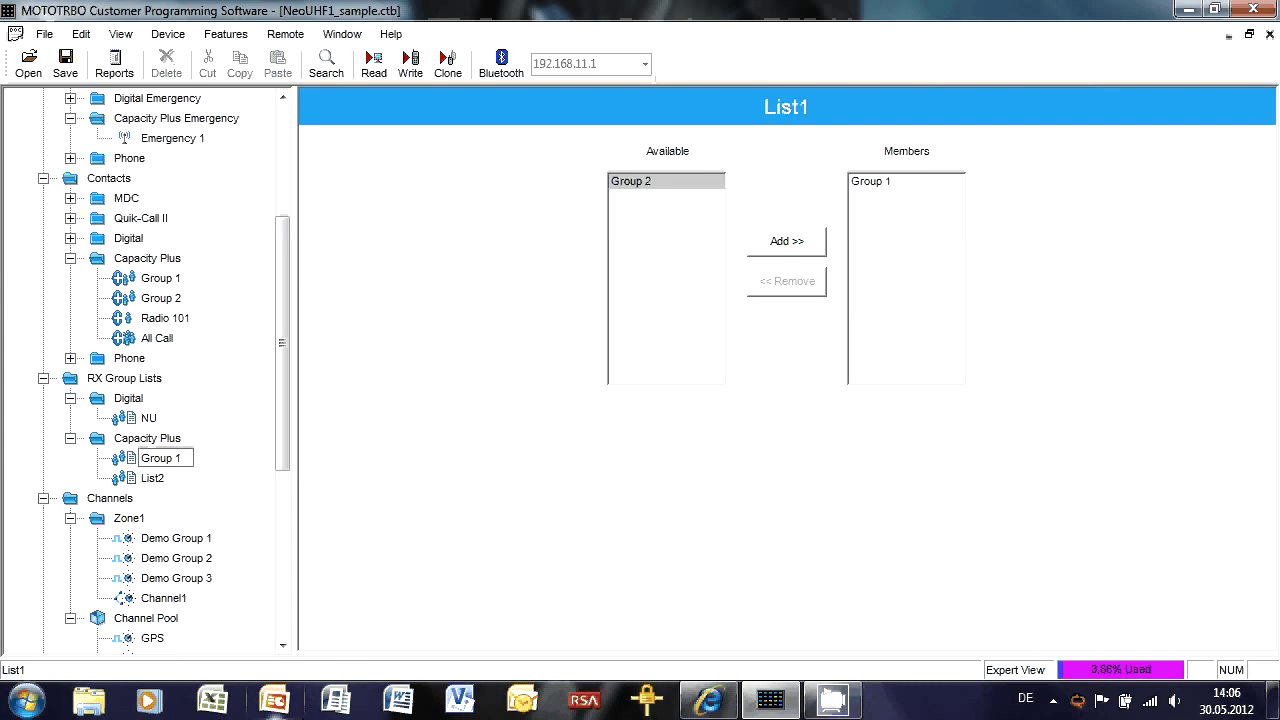
{"action": "key", "text": "Return"}
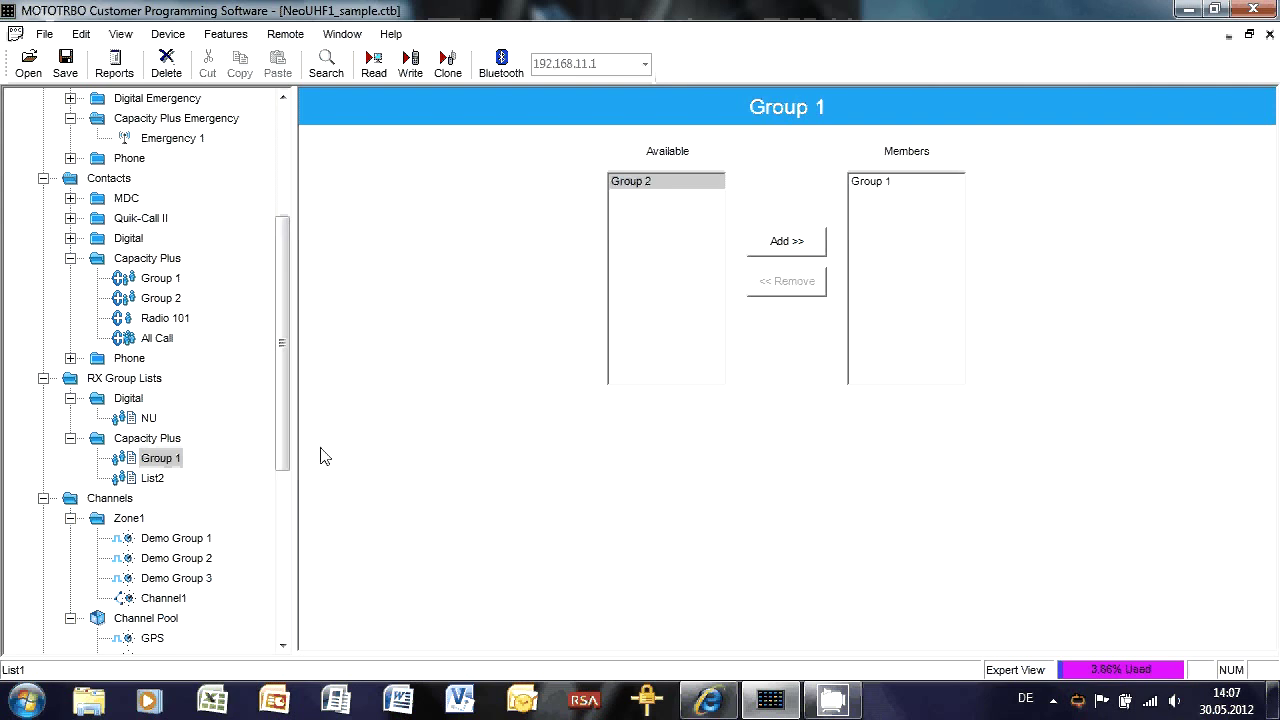
- Rename the Capacity Plus RX group list List2 as Group 2
{"action": "left_click", "coordinate": [155, 479]}
{"action": "key", "text": "F2"}
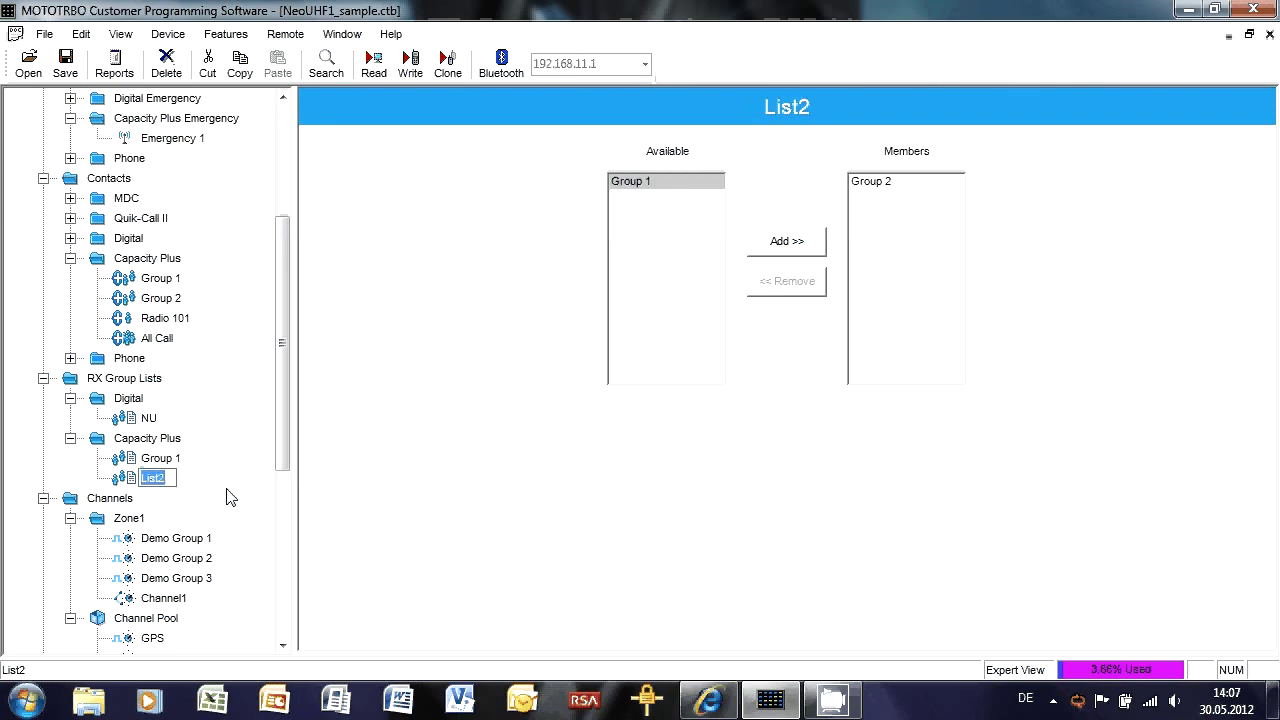
{"action": "type", "text": "Grou"}
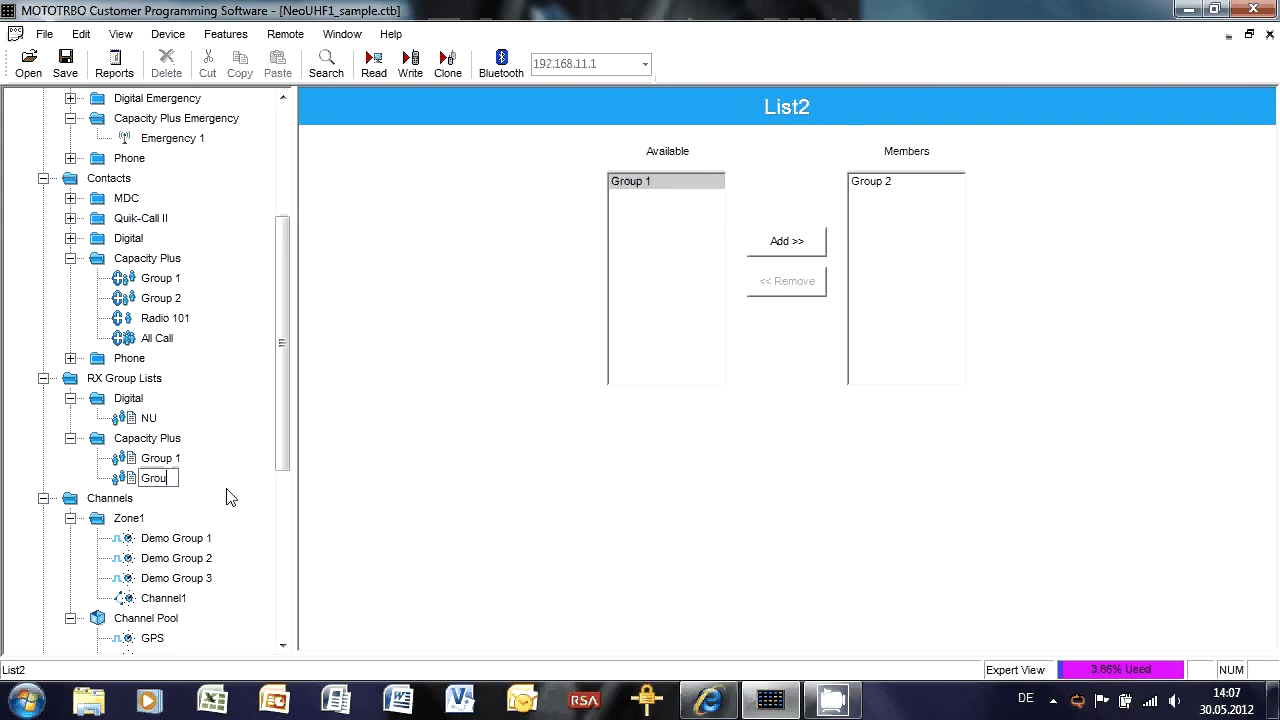
{"action": "type", "text": "p 2"}
{"action": "key", "text": "Return"}
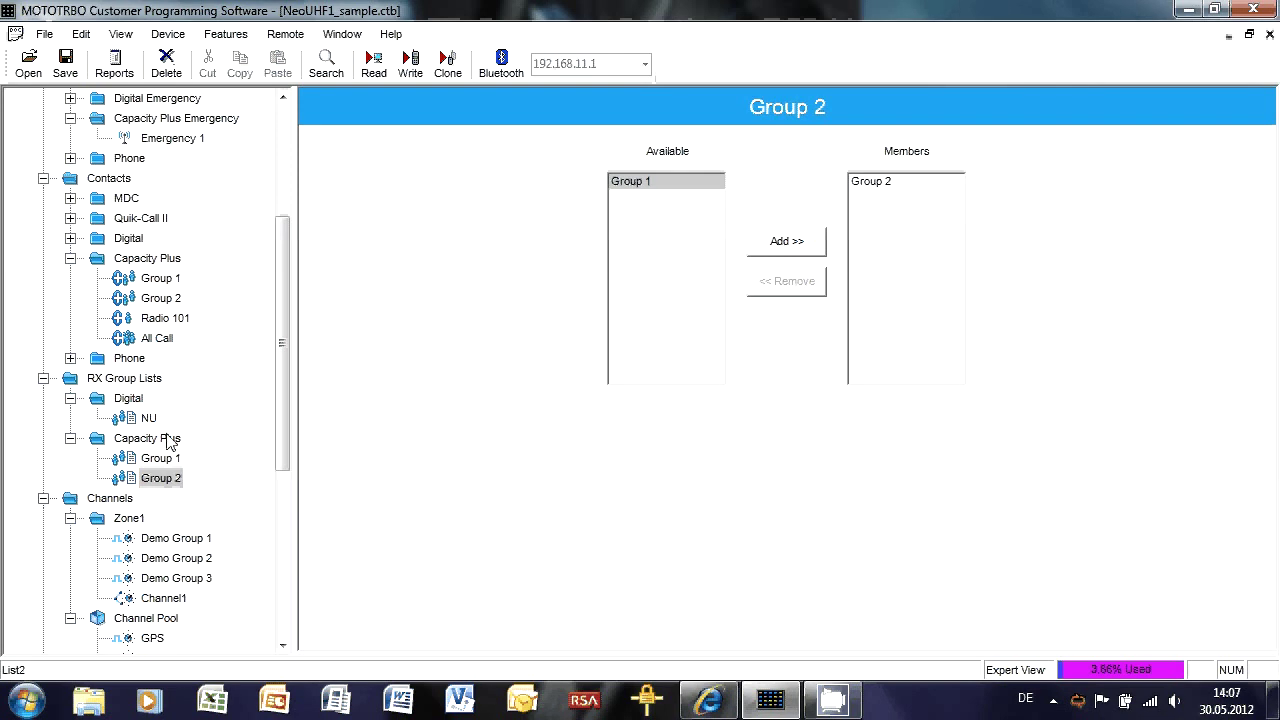
- Add a third Capacity Plus RX group list and name it Standby
{"action": "right_click", "coordinate": [170, 441]}
{"action": "mouse_move", "coordinate": [217, 444]}
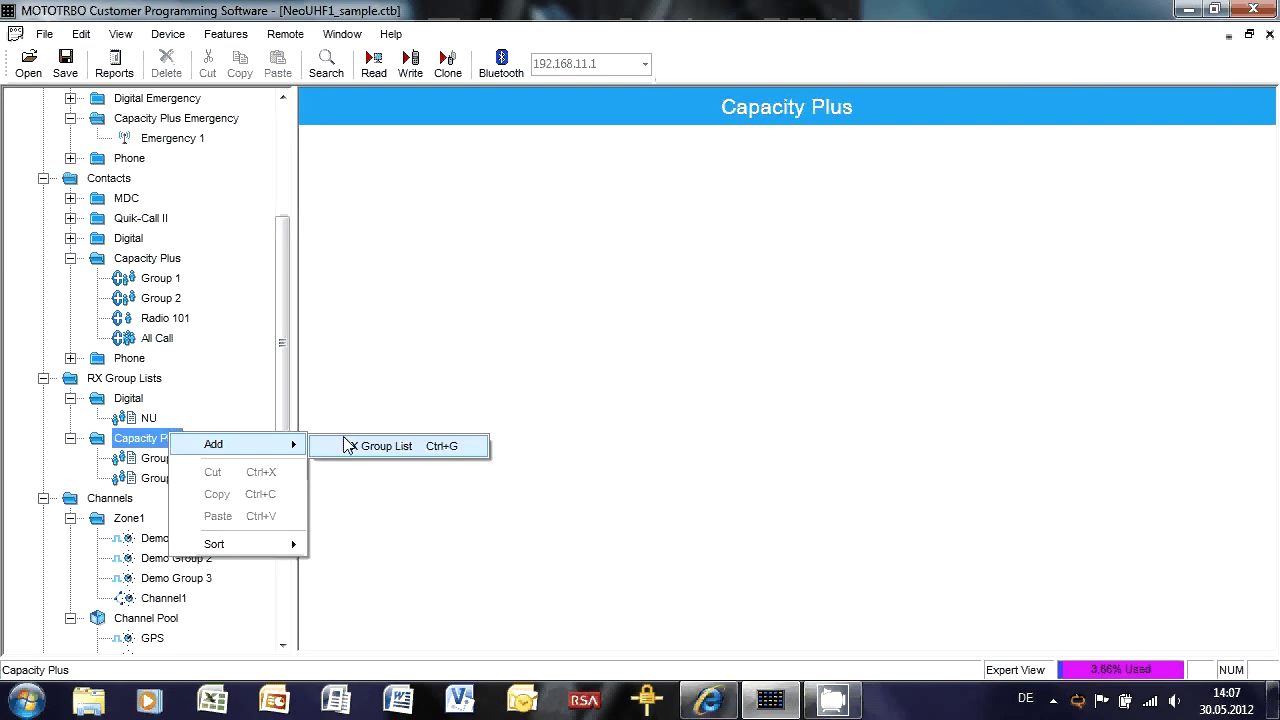
{"action": "left_click", "coordinate": [349, 446]}
{"action": "left_click", "coordinate": [164, 498]}
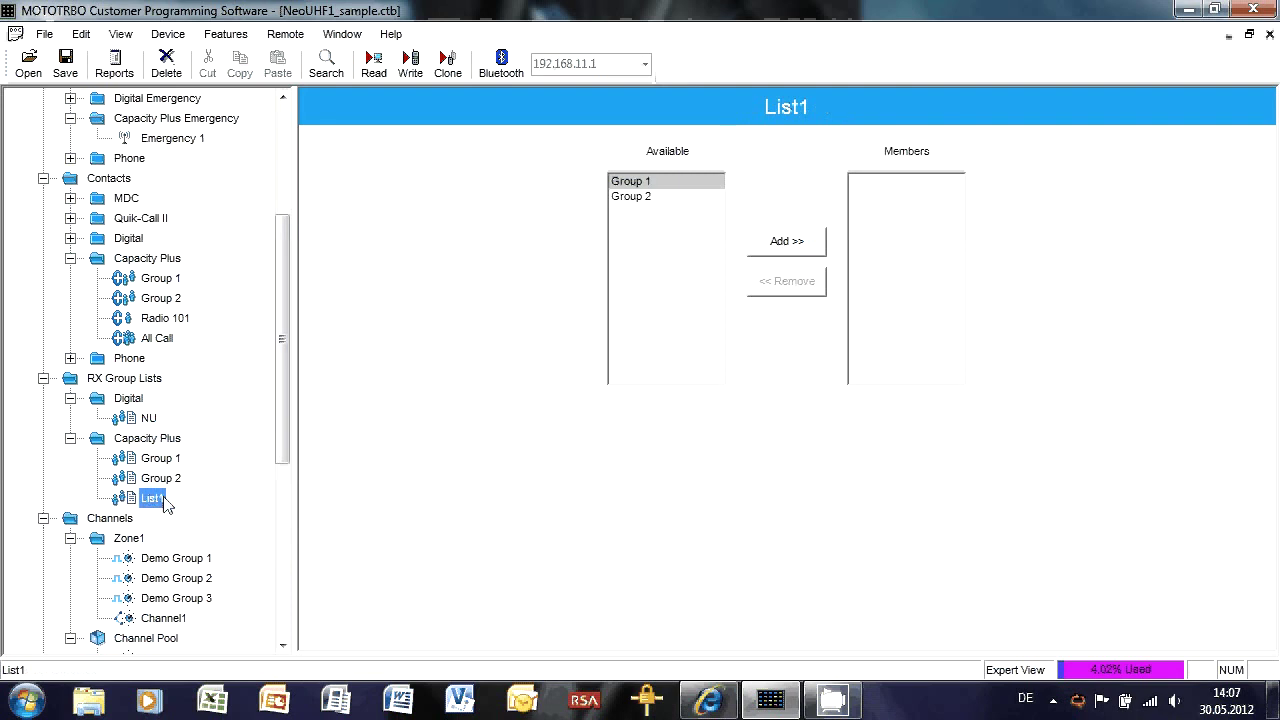
{"action": "left_click", "coordinate": [164, 498]}
{"action": "type", "text": "Stand"}
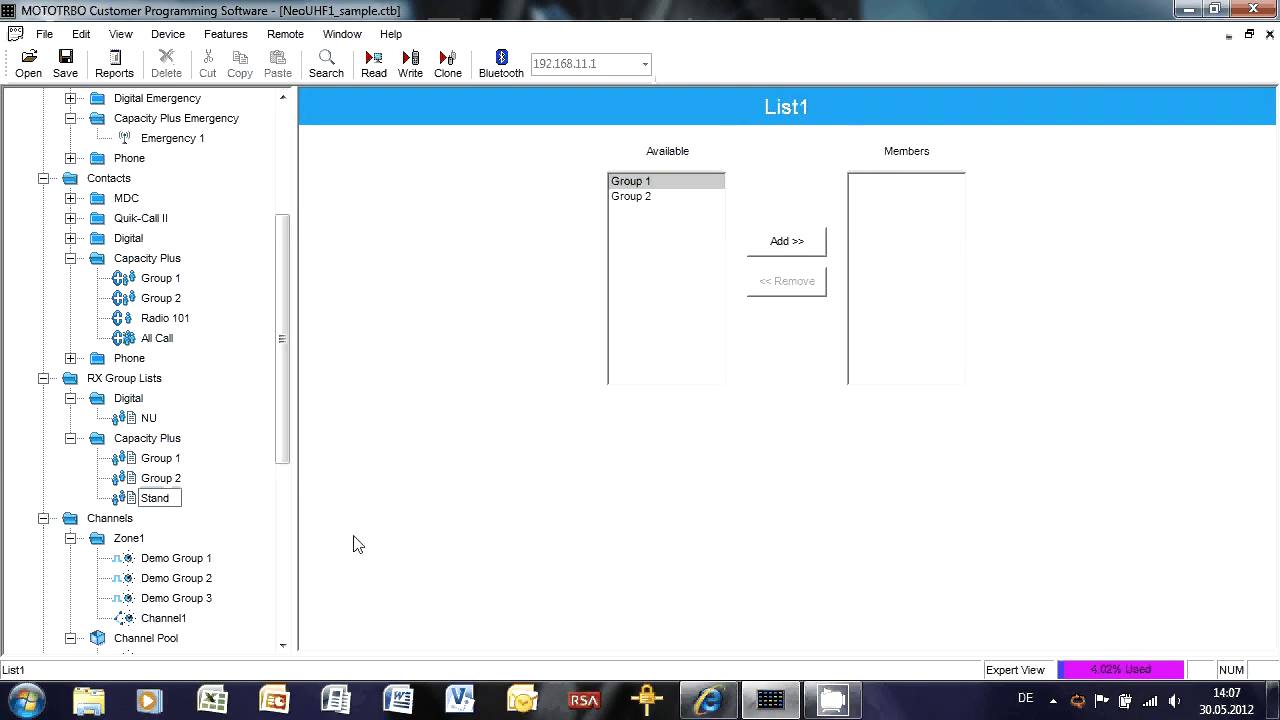
{"action": "type", "text": "by"}
{"action": "key", "text": "Return"}
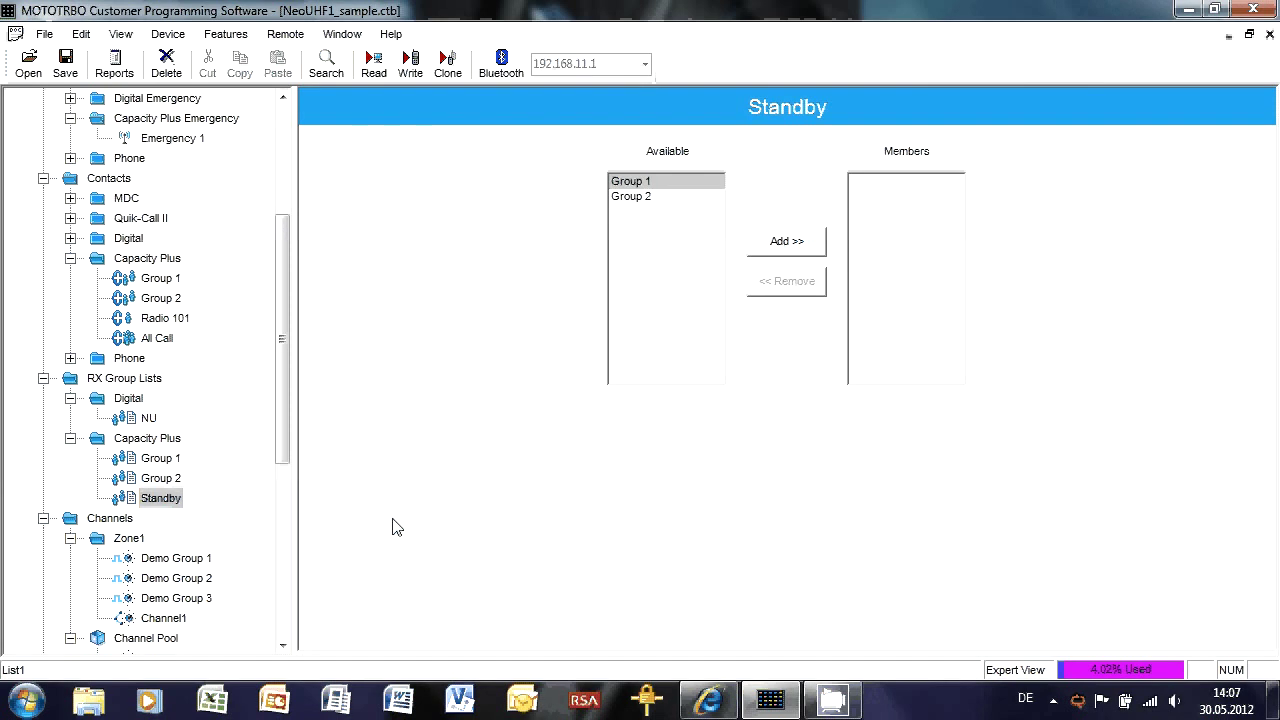
- Add a group call contact to the Capacity Plus contacts and name it Emergency
{"action": "right_click", "coordinate": [167, 264]}
{"action": "mouse_move", "coordinate": [203, 276]}
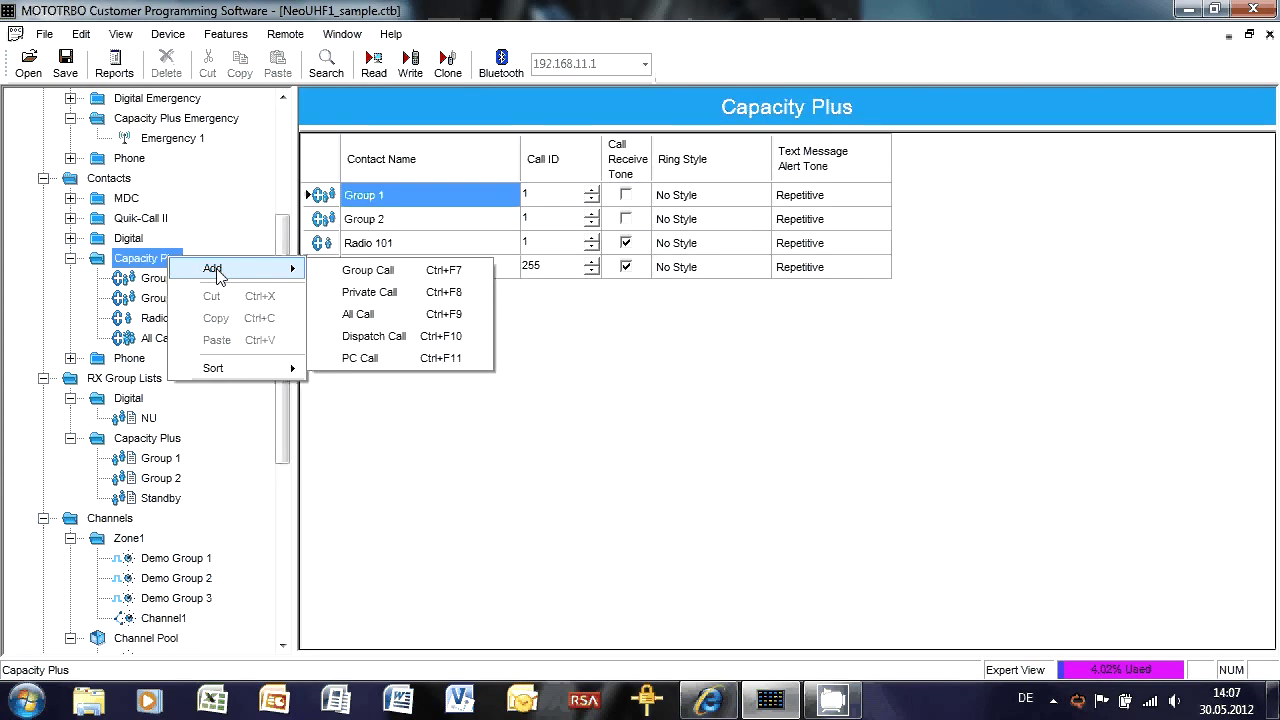
{"action": "left_click", "coordinate": [368, 270]}
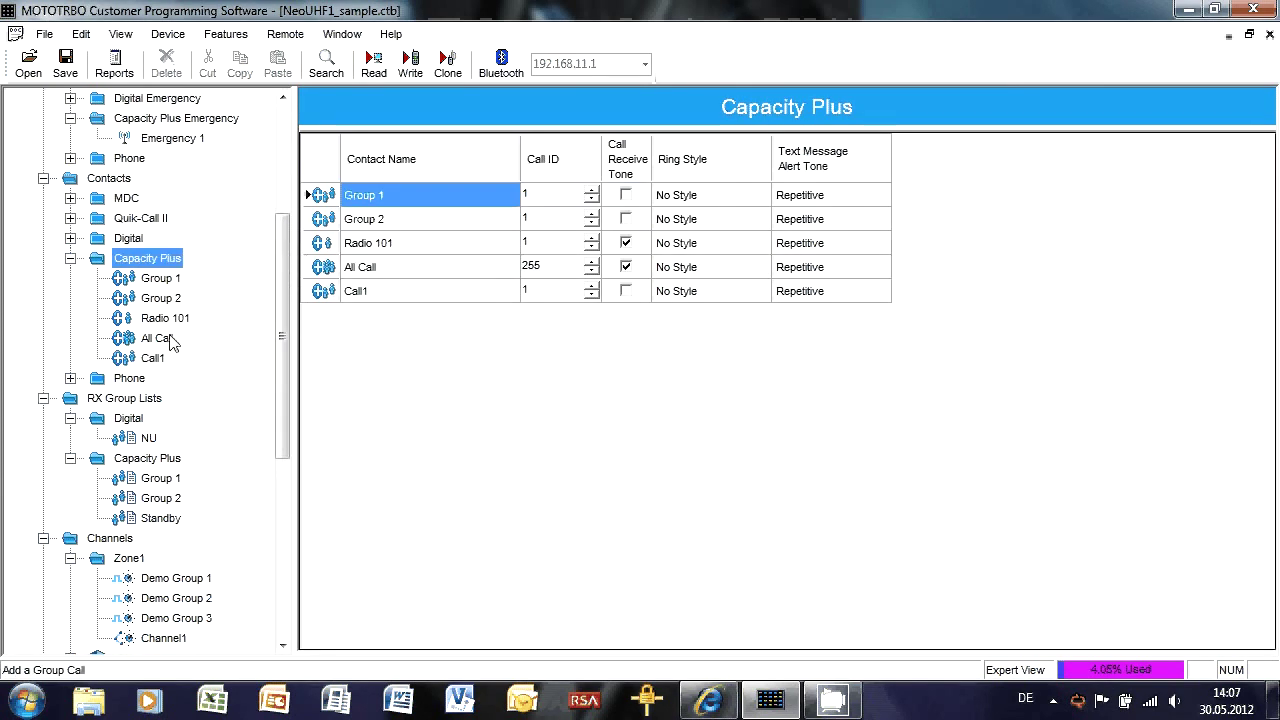
{"action": "left_click", "coordinate": [158, 339]}
{"action": "left_click", "coordinate": [153, 358]}
{"action": "key", "text": "F2"}
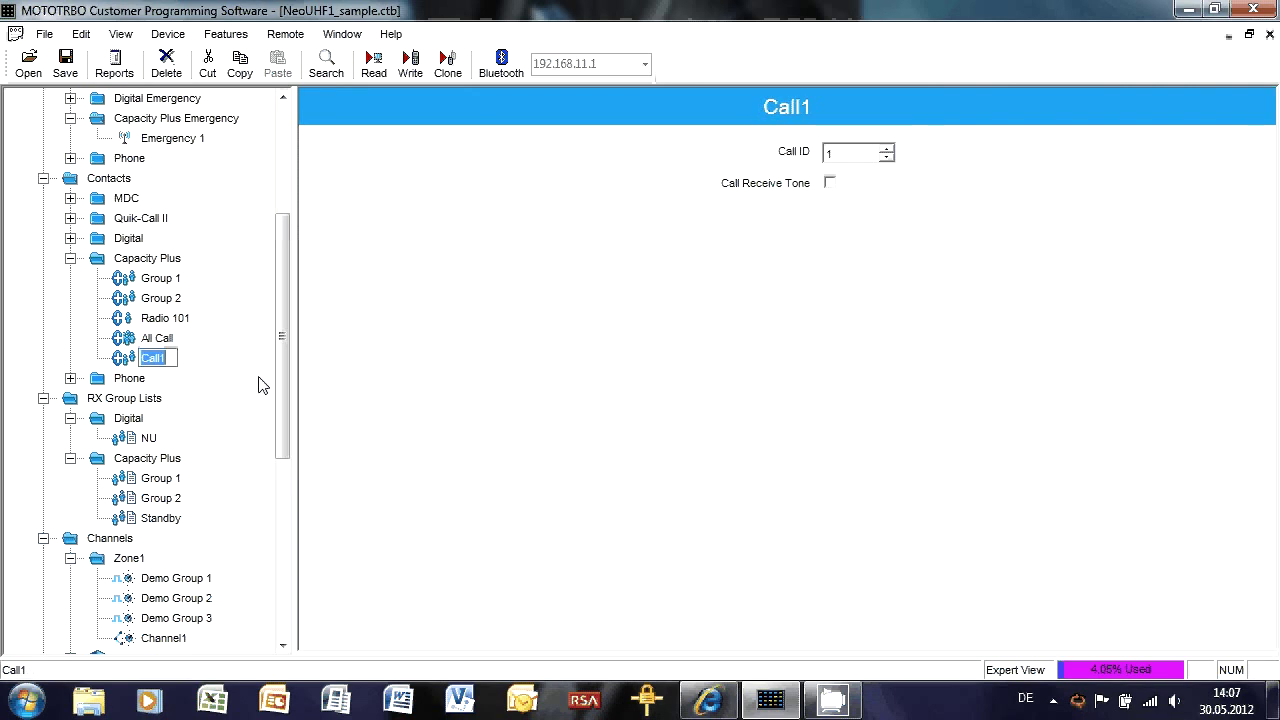
{"action": "type", "text": "Em"}
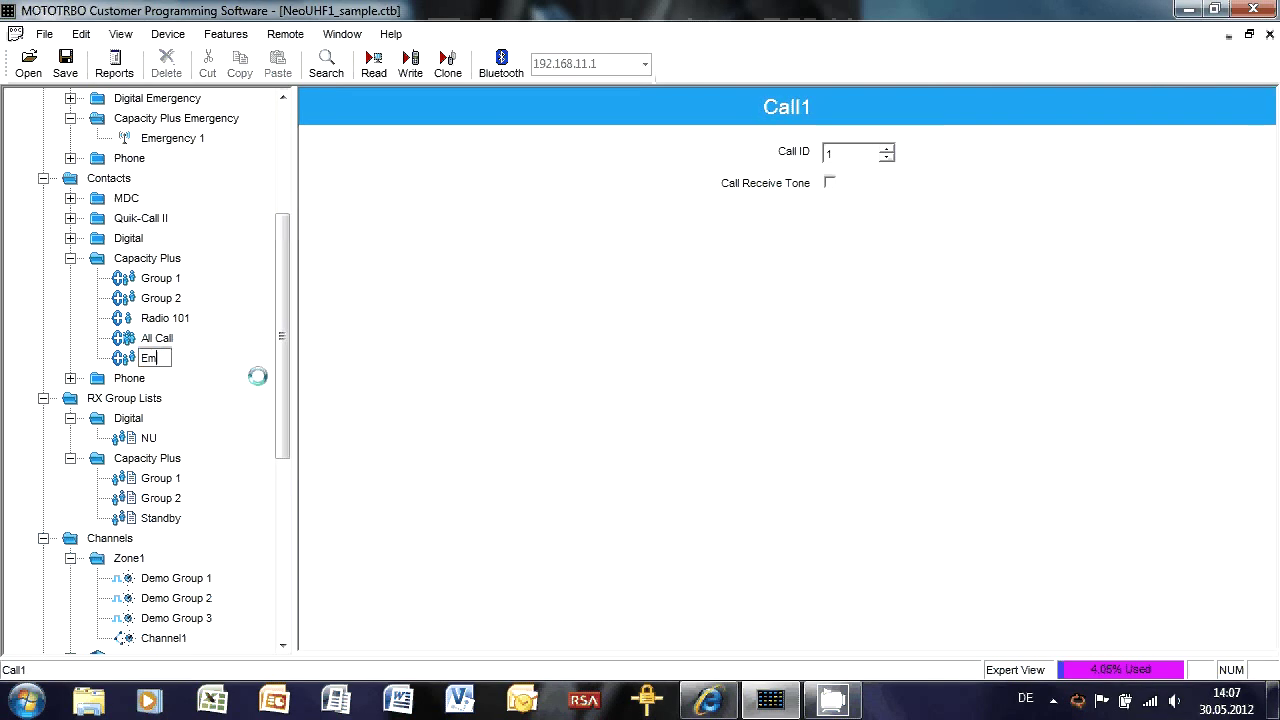
{"action": "type", "text": "ergency"}
{"action": "key", "text": "Return"}
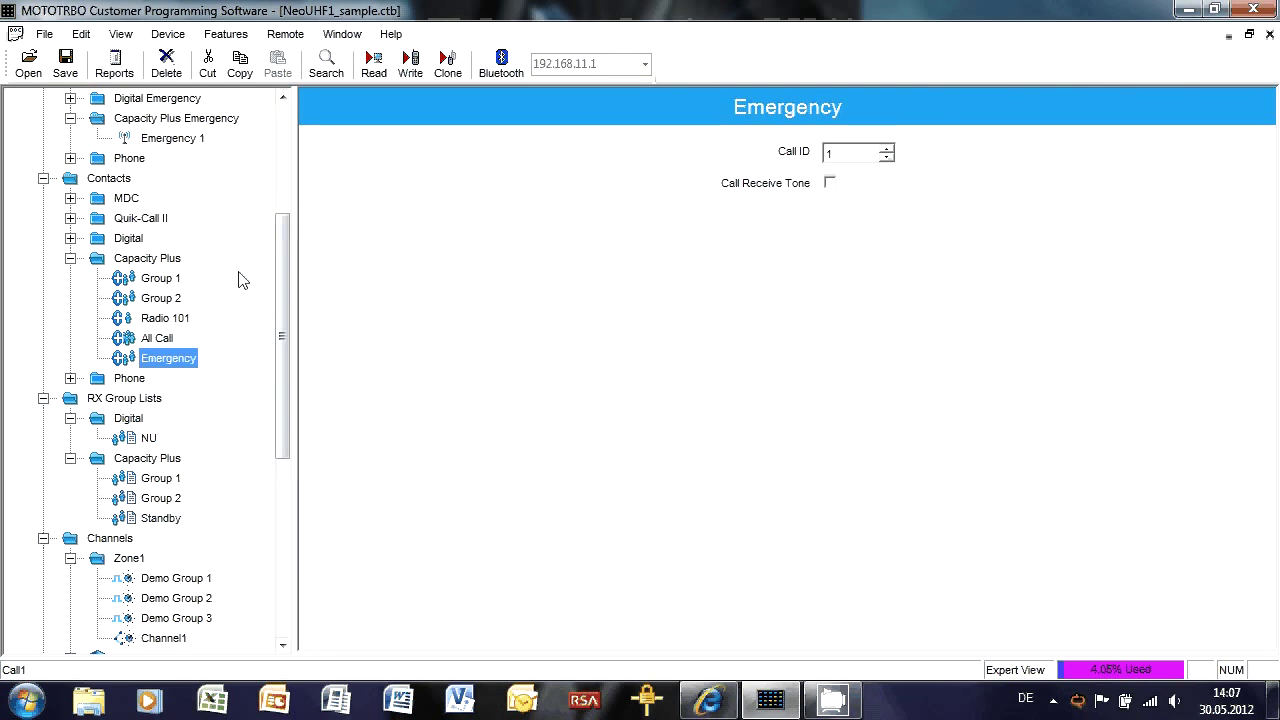
- Set the Call ID of the Capacity Plus contact Group 2 to 2 and that of Emergency to 3
{"action": "left_click", "coordinate": [176, 264]}
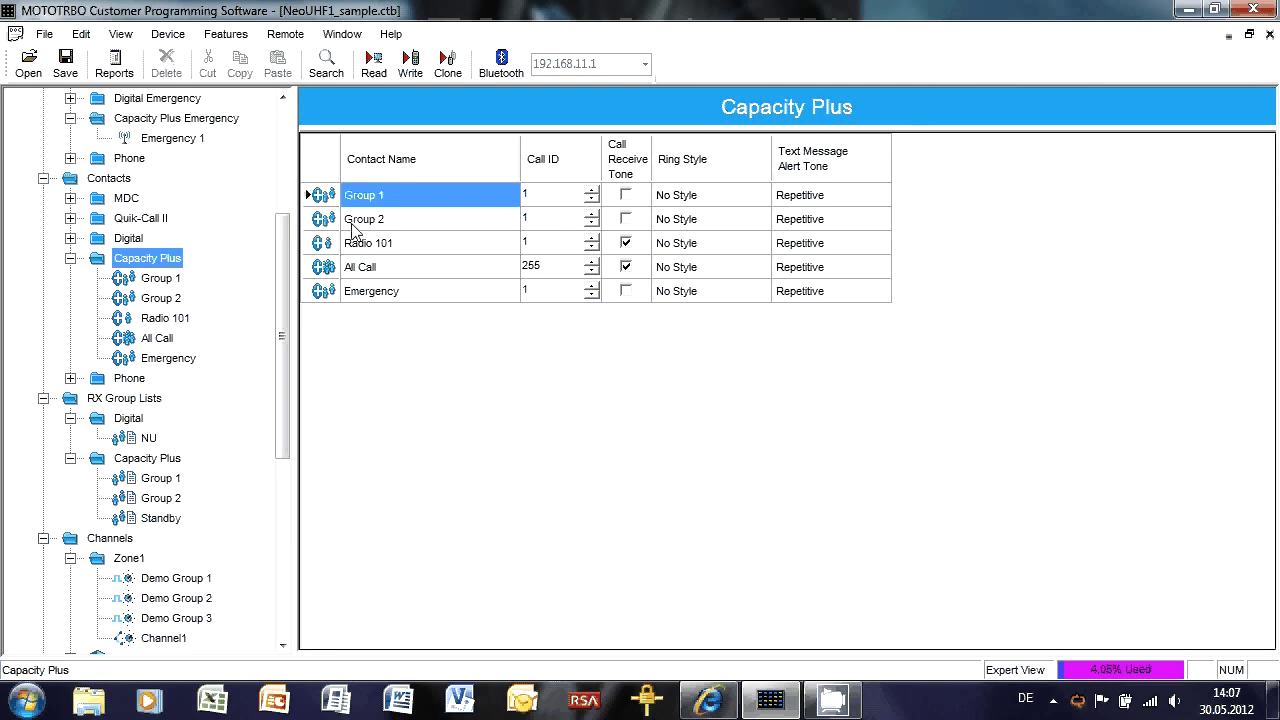
{"action": "left_click", "coordinate": [584, 219]}
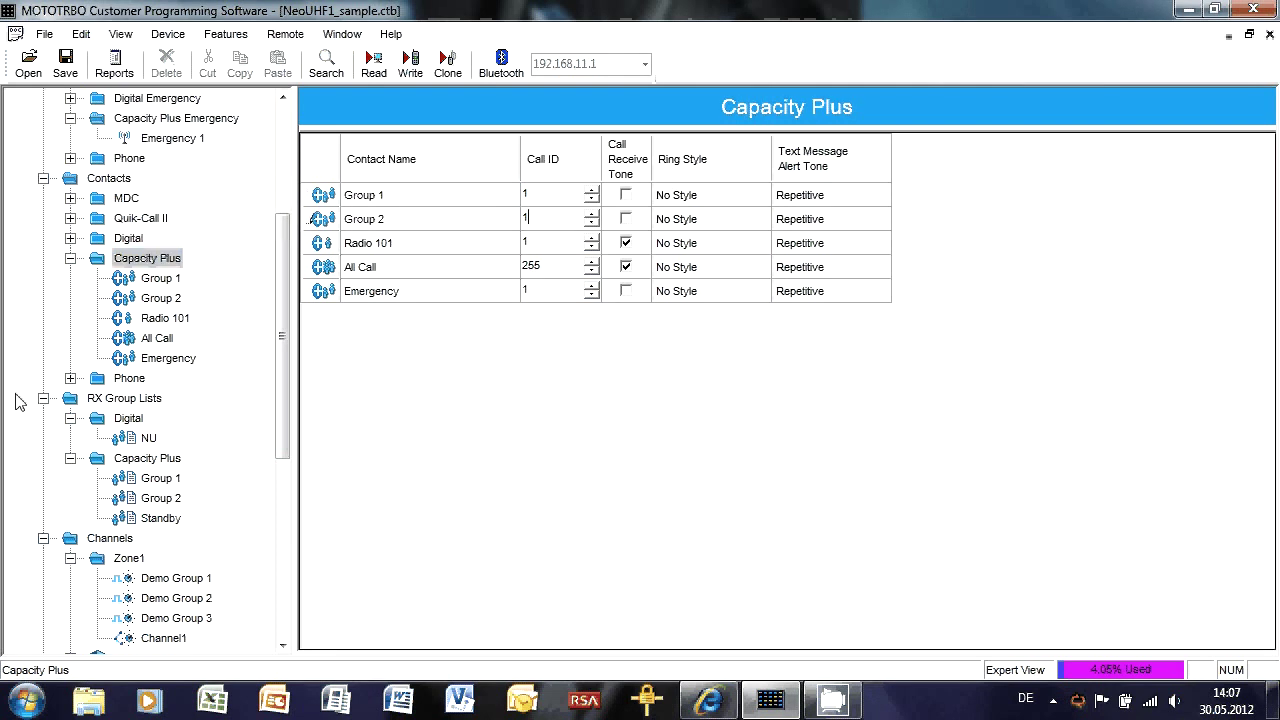
{"action": "key", "text": "BackSpace"}
{"action": "type", "text": "2"}
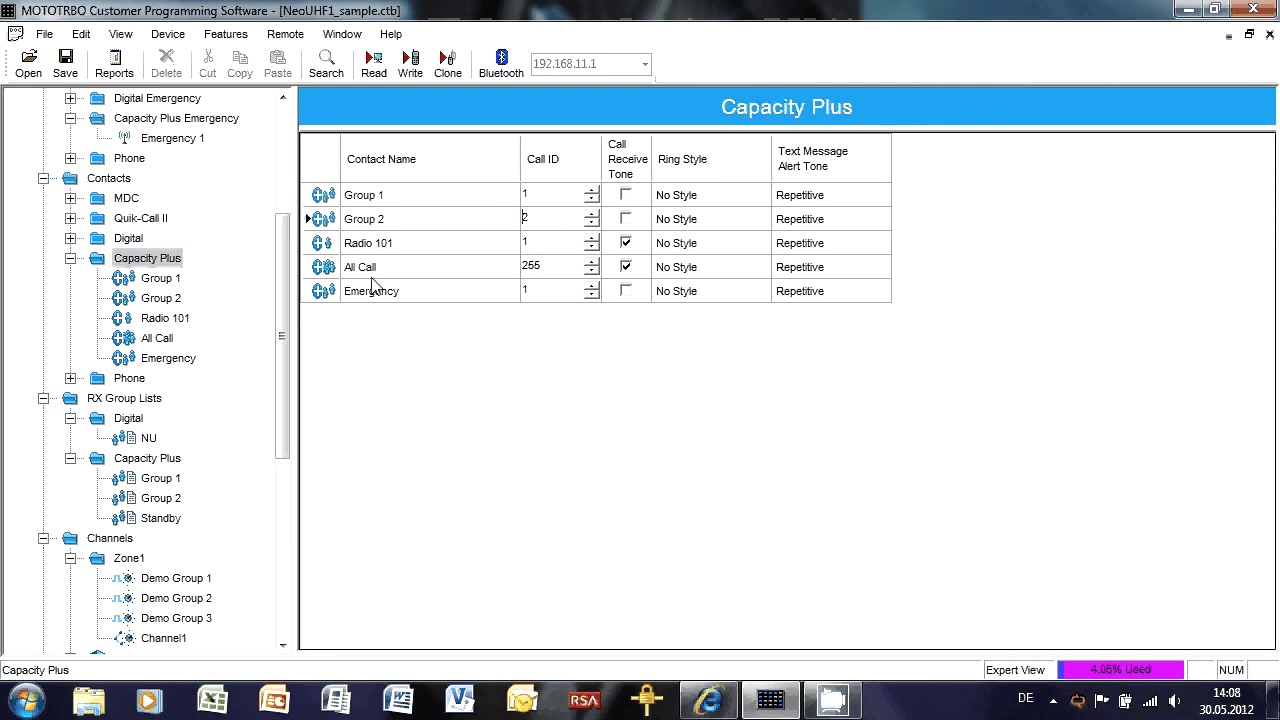
{"action": "double_click", "coordinate": [591, 286]}
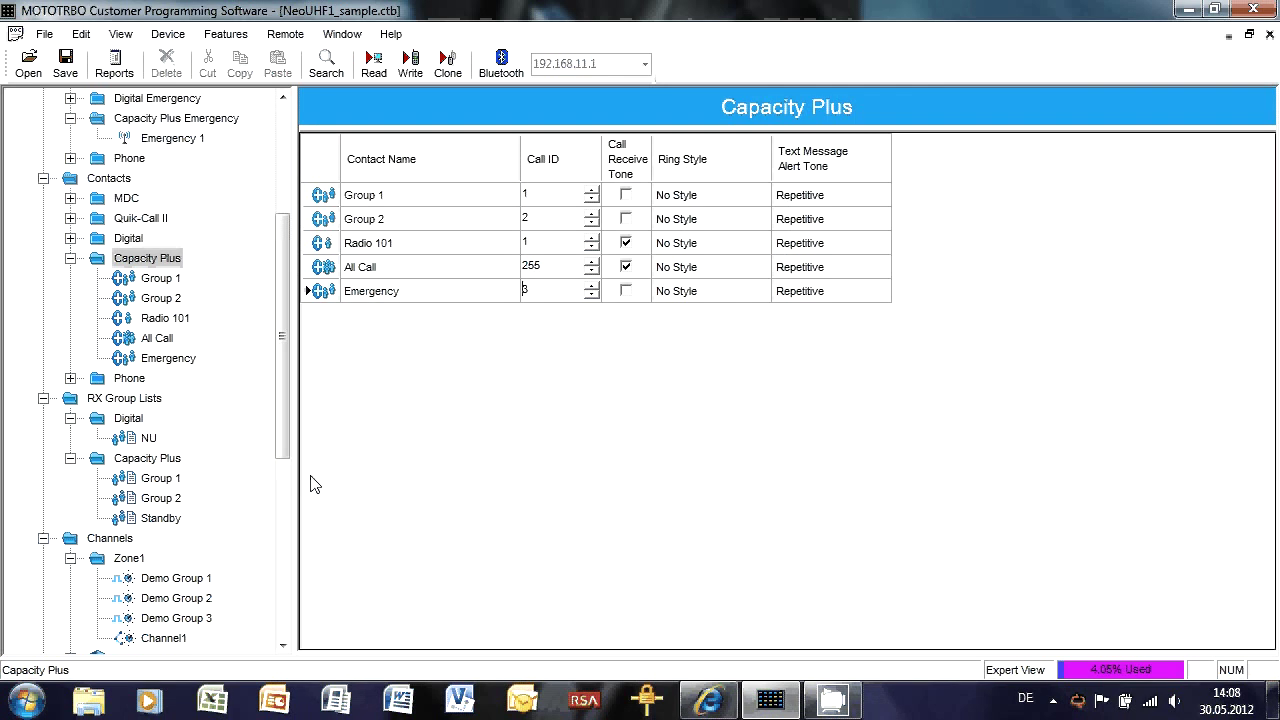
- Add the Emergency contact to the members of the Capacity Plus RX group list Group 1
{"action": "left_click", "coordinate": [160, 478]}
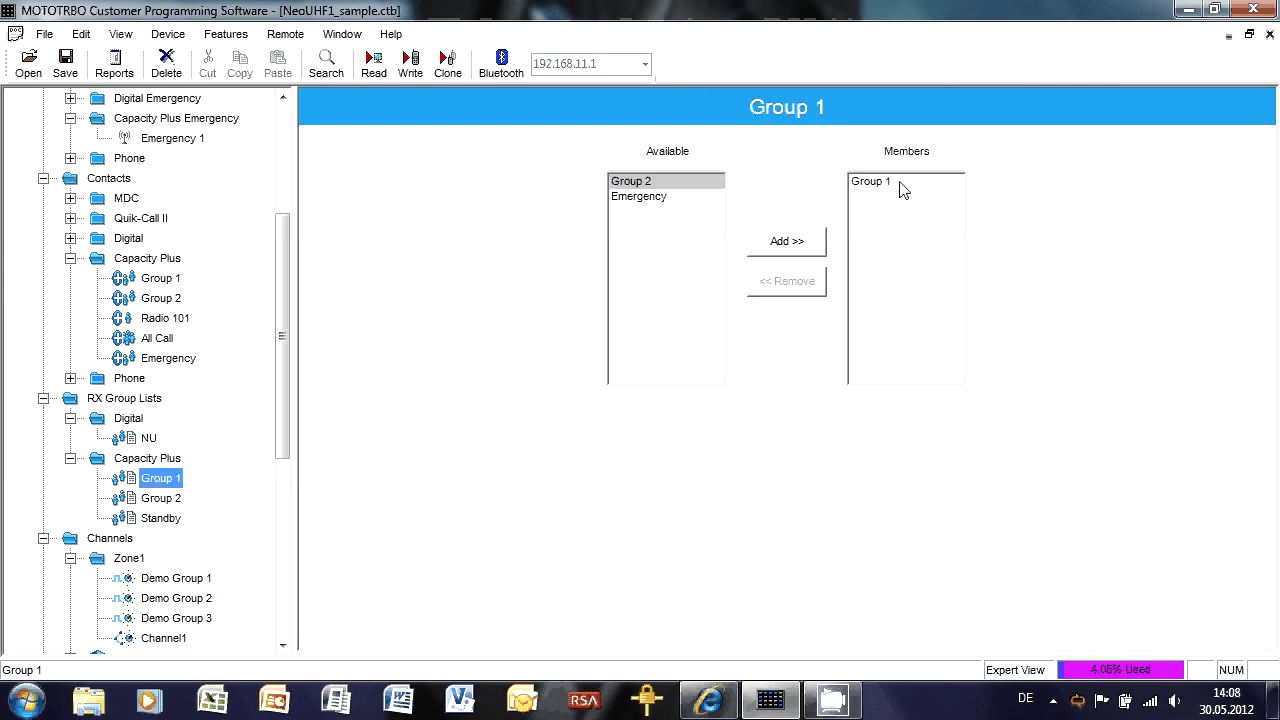
{"action": "left_click", "coordinate": [652, 198]}
{"action": "left_click", "coordinate": [772, 244]}
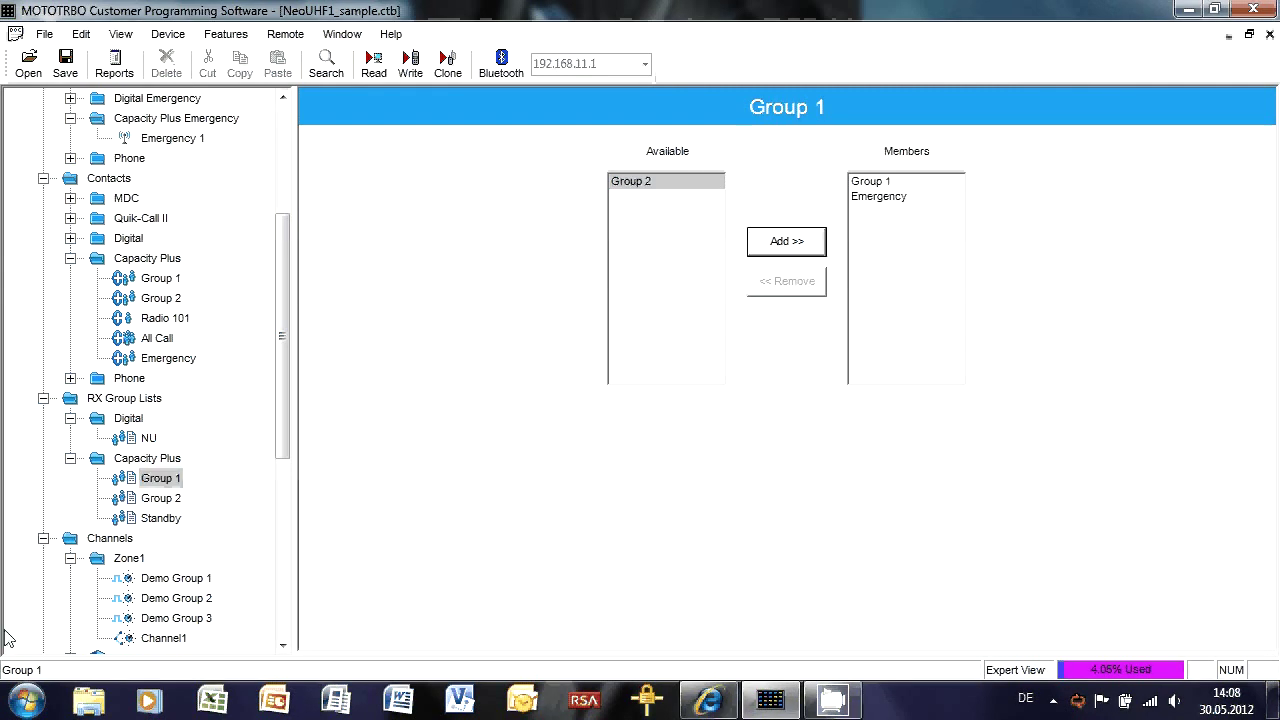
- Add the Emergency contact to the members of the Capacity Plus RX group lists Group 2 and Standby
{"action": "left_click", "coordinate": [161, 498]}
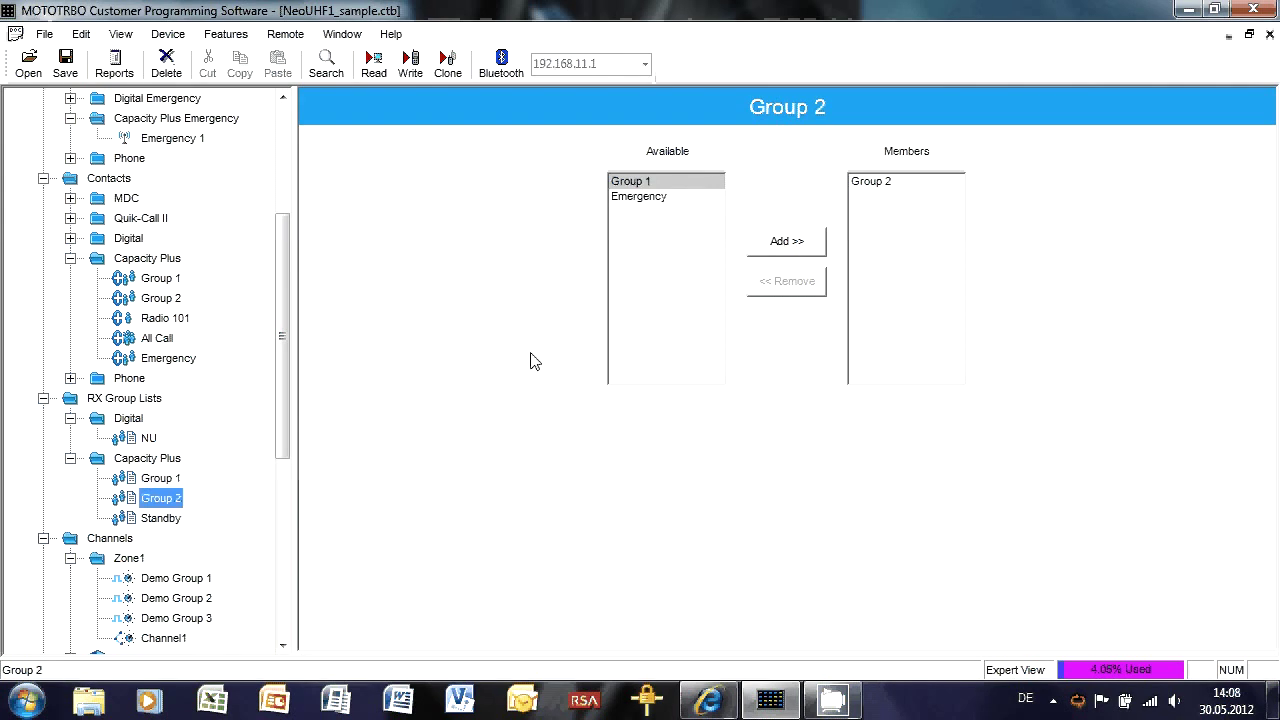
{"action": "left_click", "coordinate": [676, 212]}
{"action": "left_click", "coordinate": [779, 245]}
{"action": "left_click", "coordinate": [779, 246]}
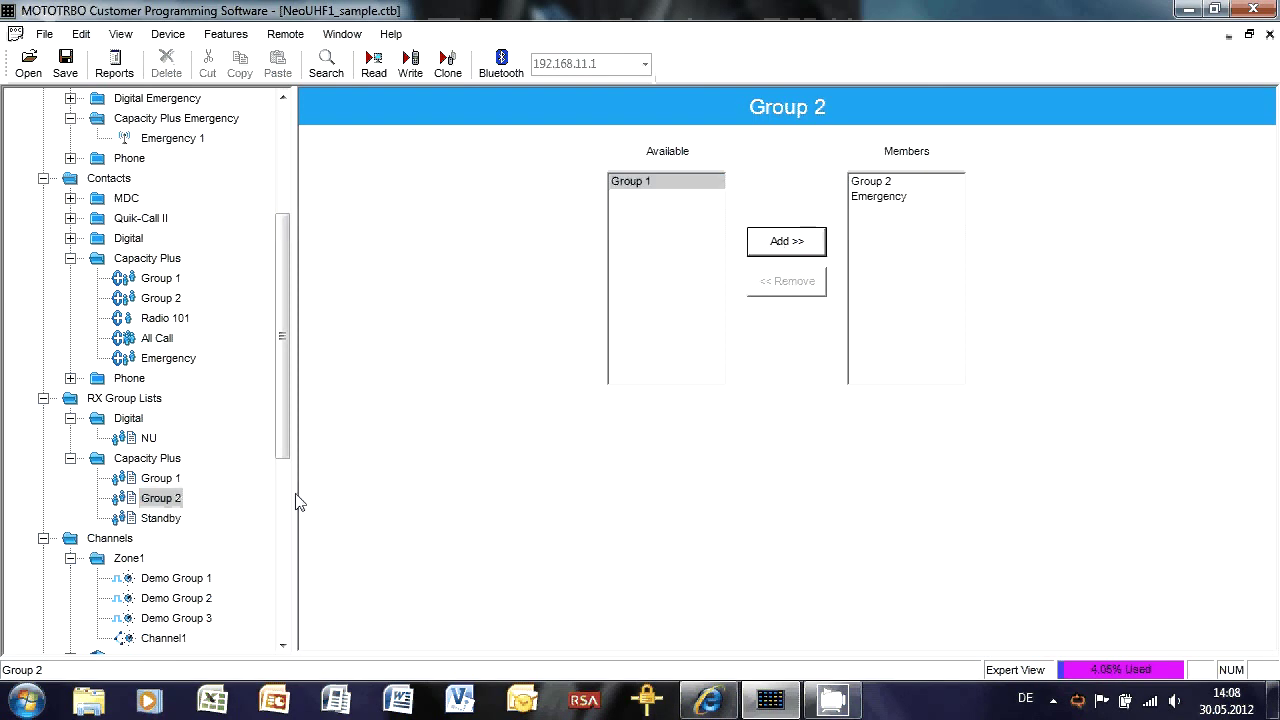
{"action": "left_click", "coordinate": [160, 518]}
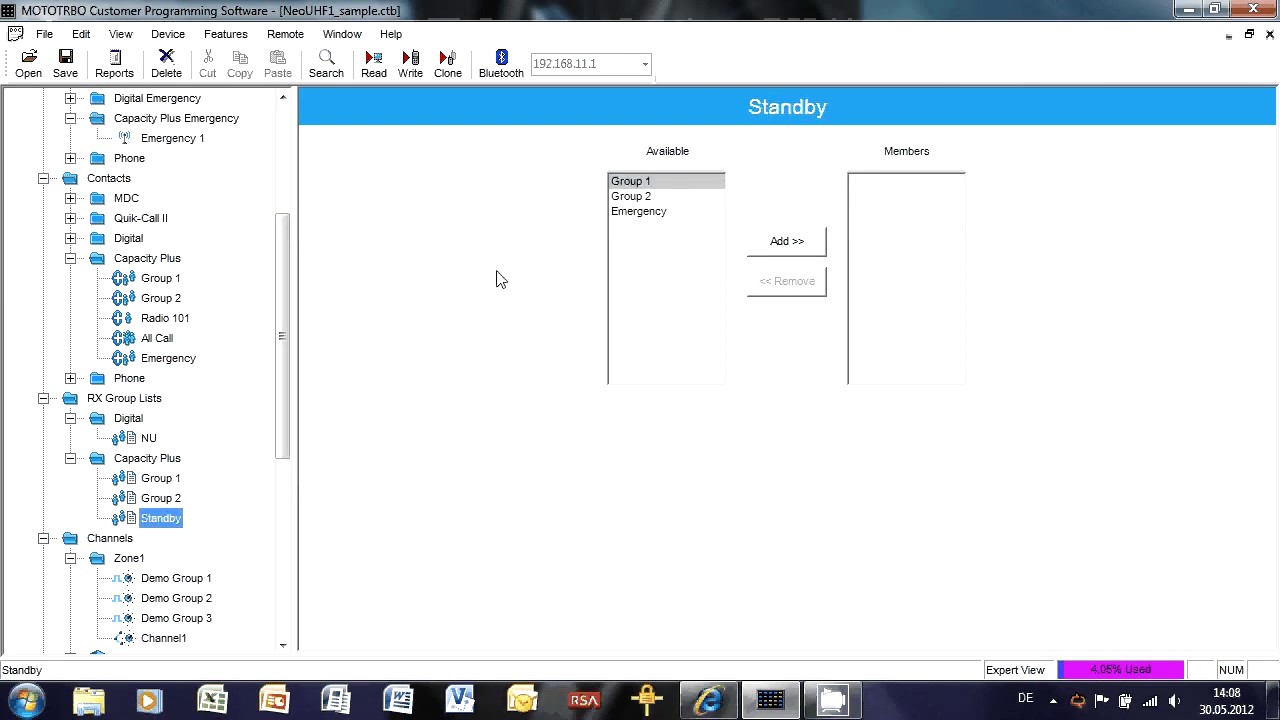
{"action": "left_click", "coordinate": [700, 211]}
{"action": "left_click", "coordinate": [781, 246]}
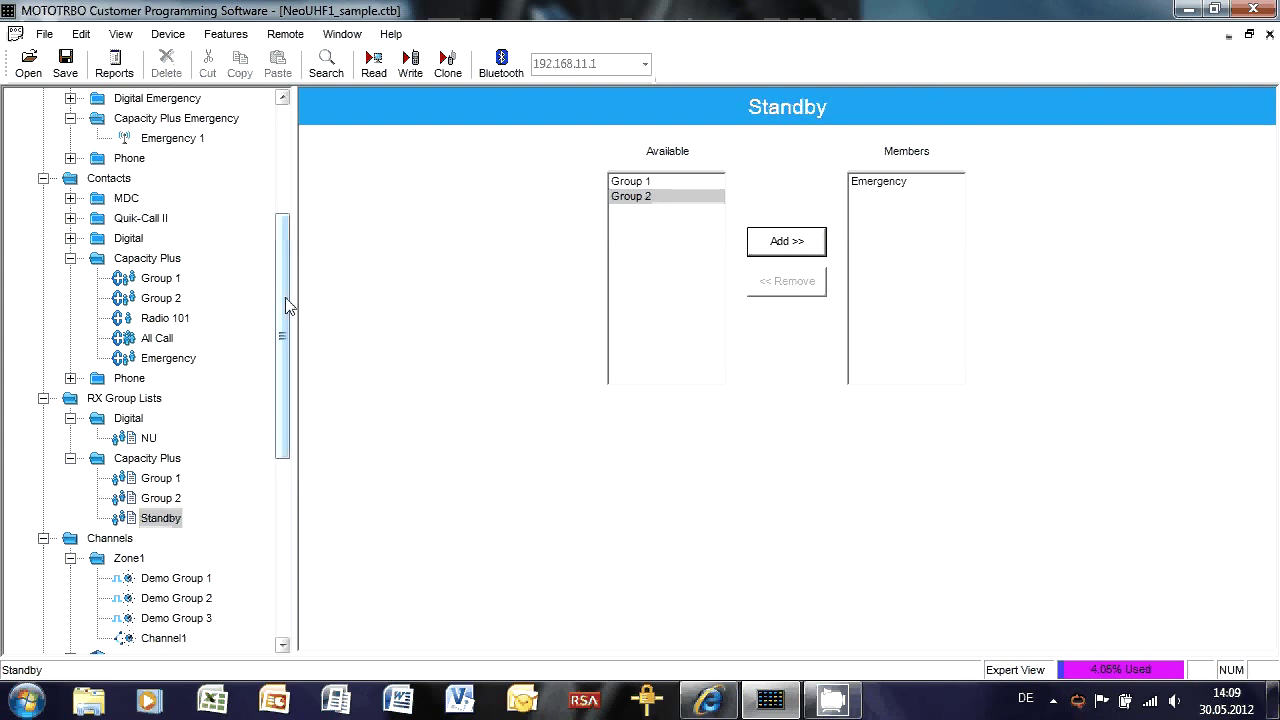
- Delete the channels Demo Group 1, Demo Group 2 and Demo Group 3 from Zone1
{"action": "left_click_drag", "start_coordinate": [285, 305], "coordinate": [333, 402]}
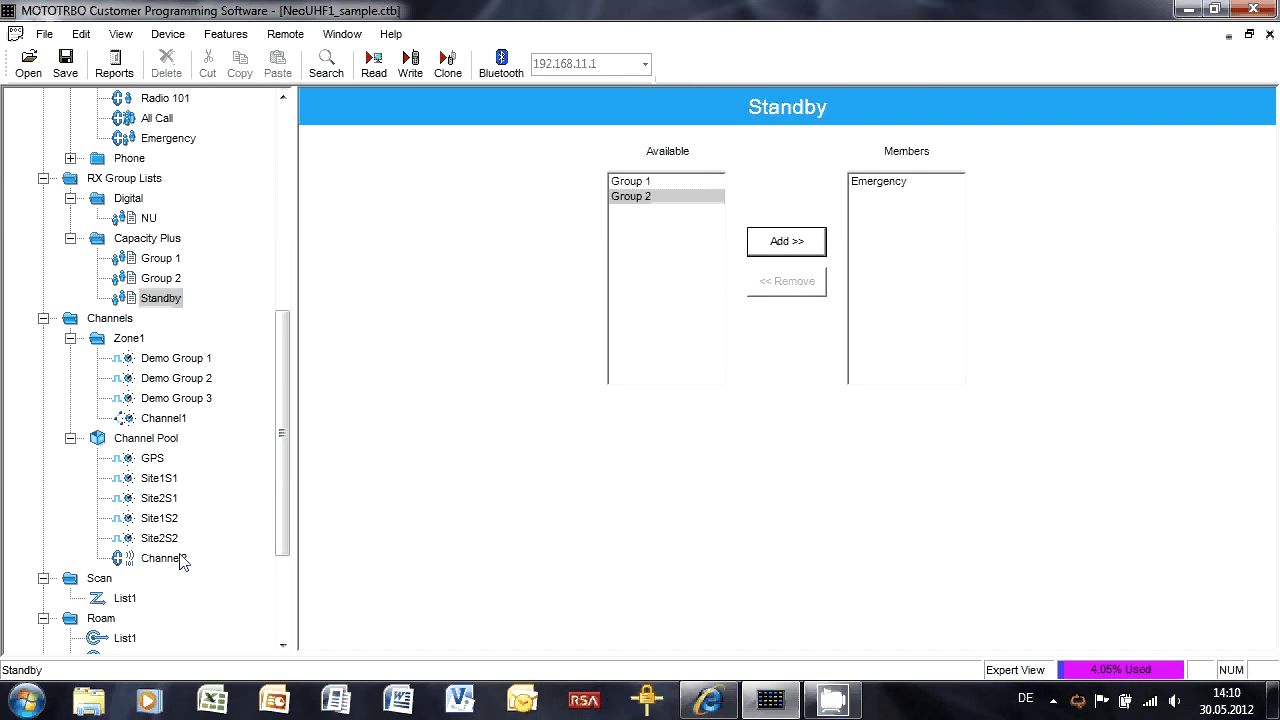
{"action": "left_click", "coordinate": [202, 358]}
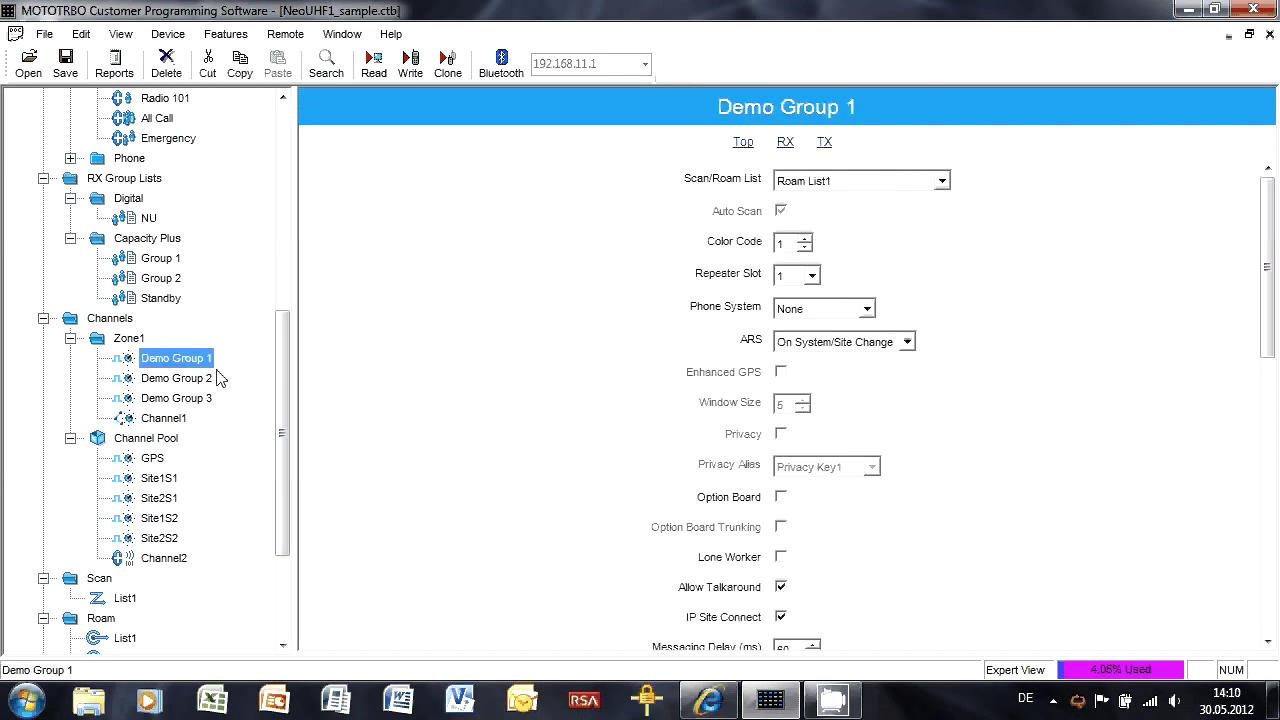
{"action": "left_click", "coordinate": [210, 399], "text": "shift"}
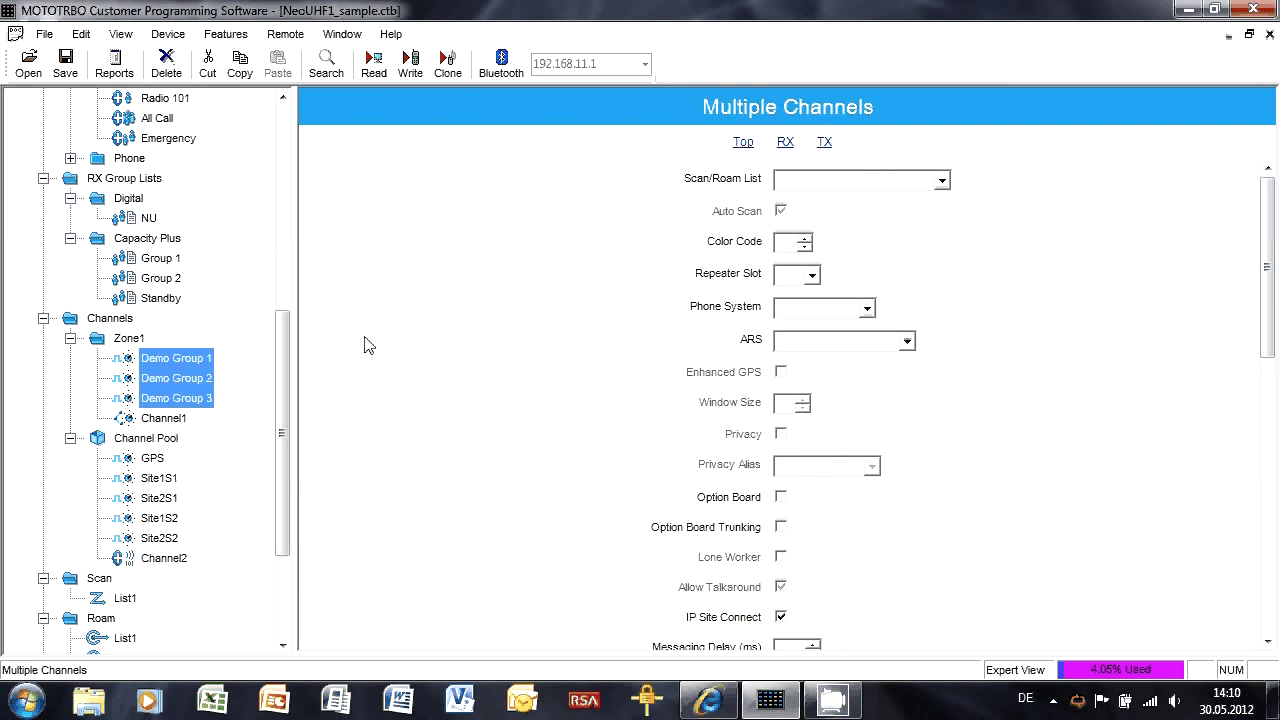
{"action": "key", "text": "Delete"}
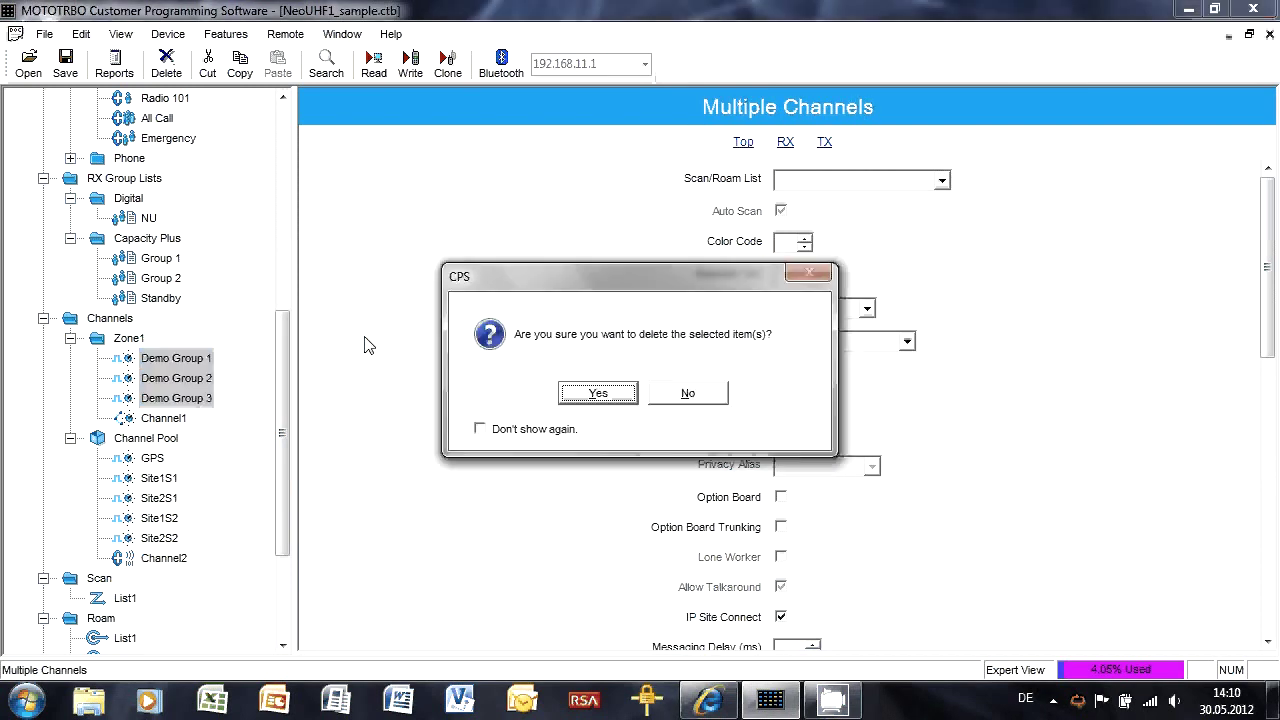
{"action": "left_click", "coordinate": [597, 393]}
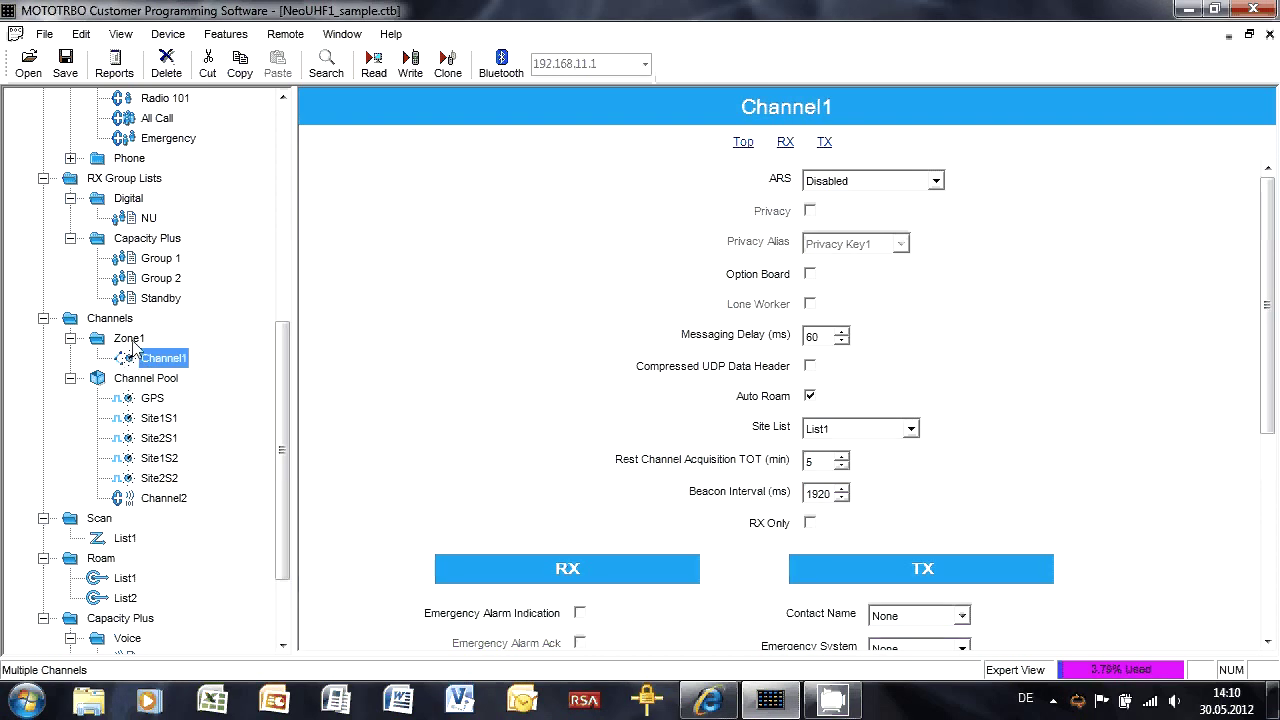
- Add a Capacity Plus personality, a digital channel and an analog channel to Zone1
{"action": "right_click", "coordinate": [133, 345]}
{"action": "mouse_move", "coordinate": [164, 357]}
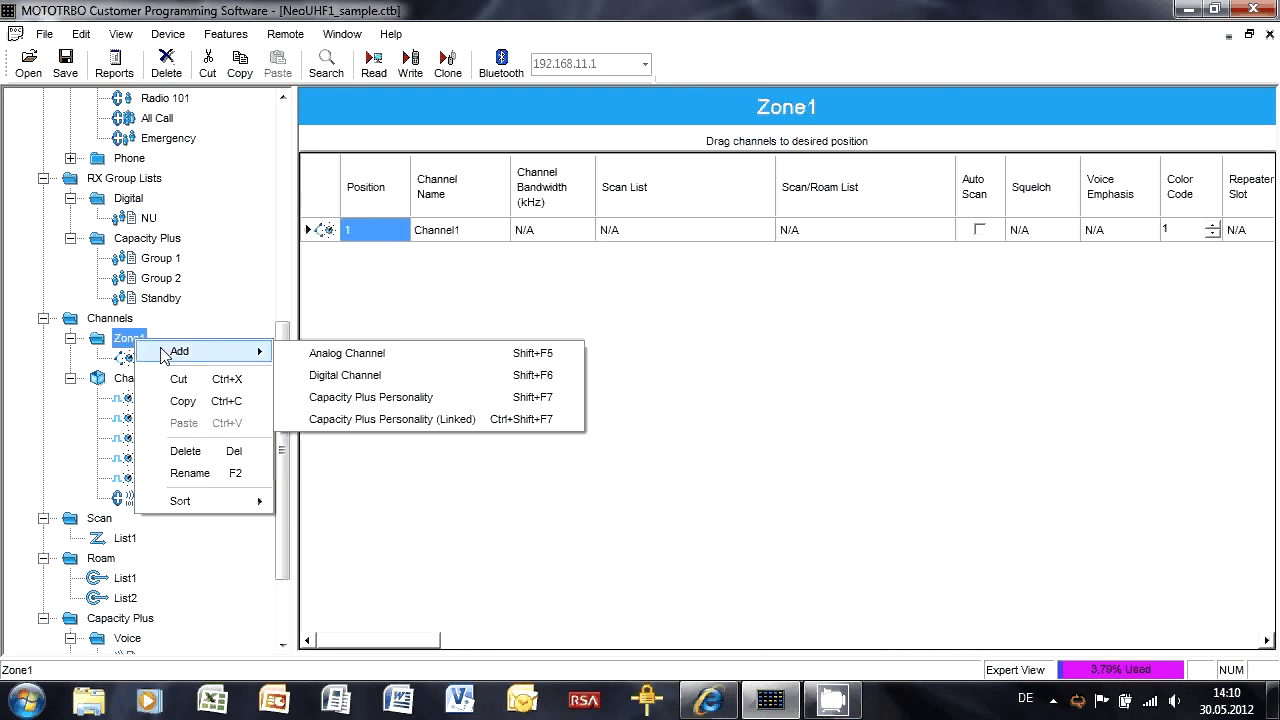
{"action": "left_click", "coordinate": [395, 397]}
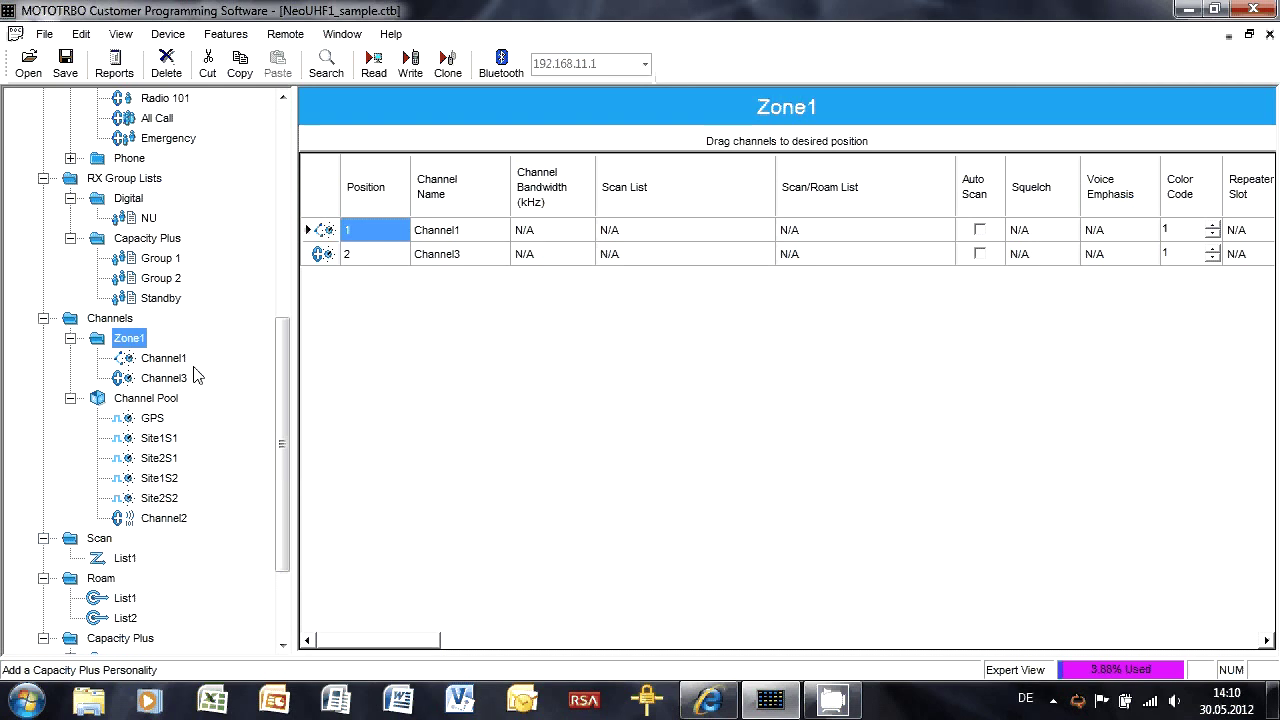
{"action": "right_click", "coordinate": [145, 340]}
{"action": "mouse_move", "coordinate": [179, 351]}
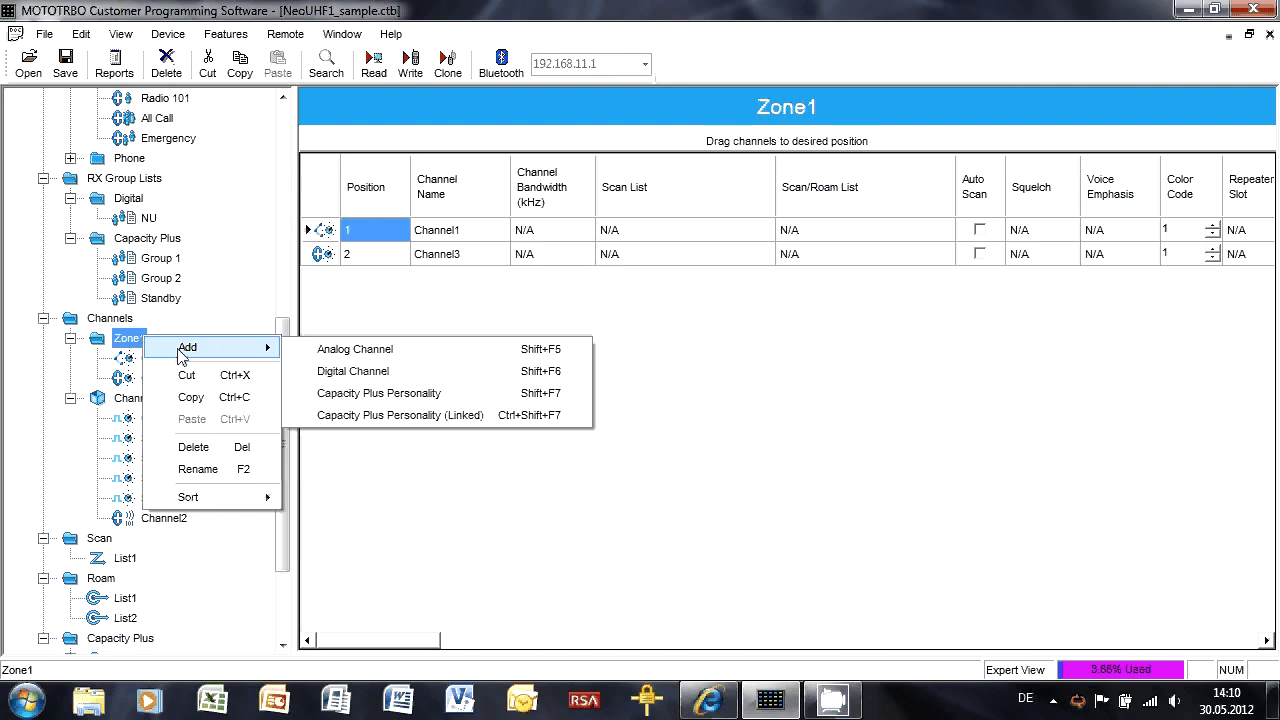
{"action": "left_click", "coordinate": [393, 371]}
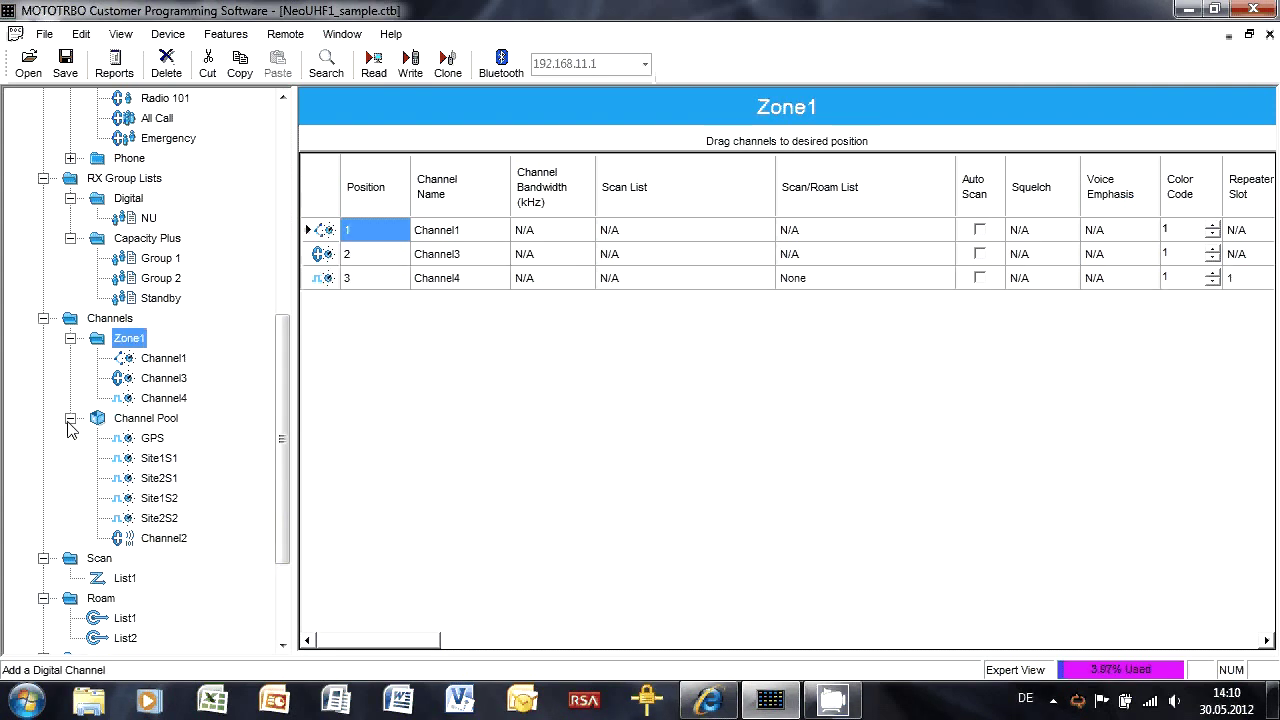
{"action": "right_click", "coordinate": [141, 339]}
{"action": "mouse_move", "coordinate": [200, 353]}
{"action": "left_click", "coordinate": [352, 350]}
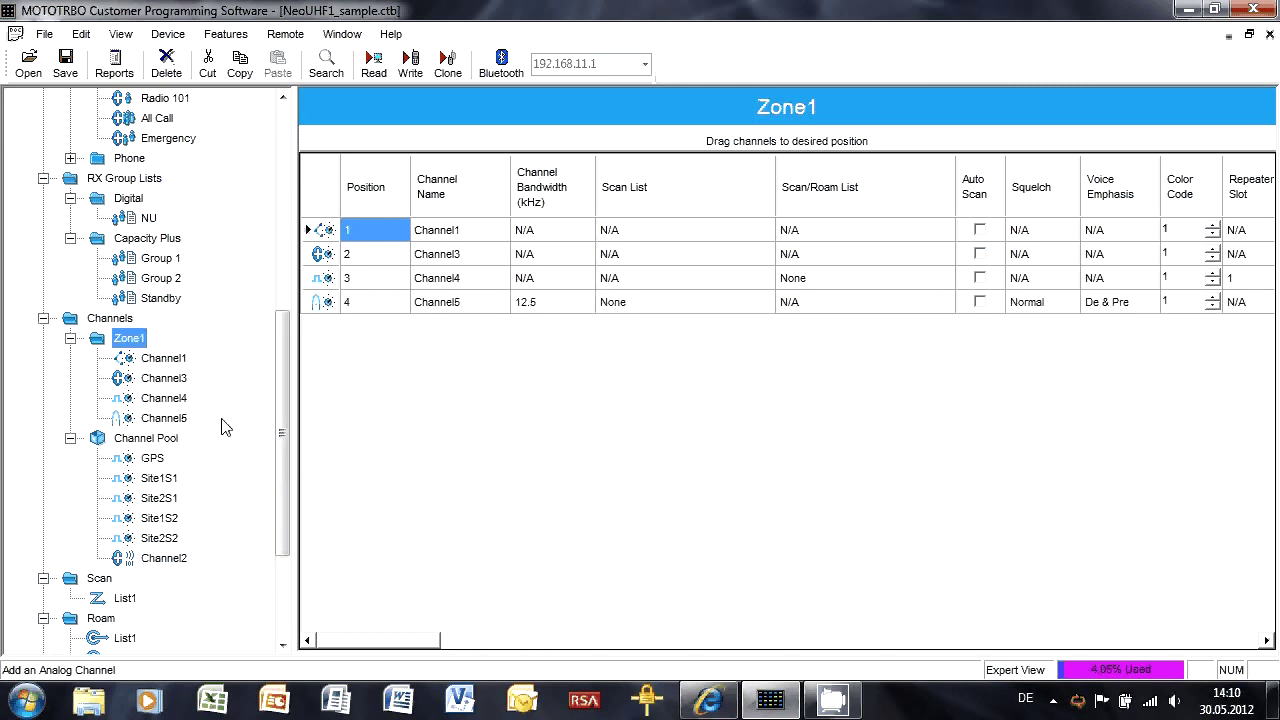
- Delete the newly added Channel3, Channel4 and Channel5 from Zone1
{"action": "left_click", "coordinate": [178, 379]}
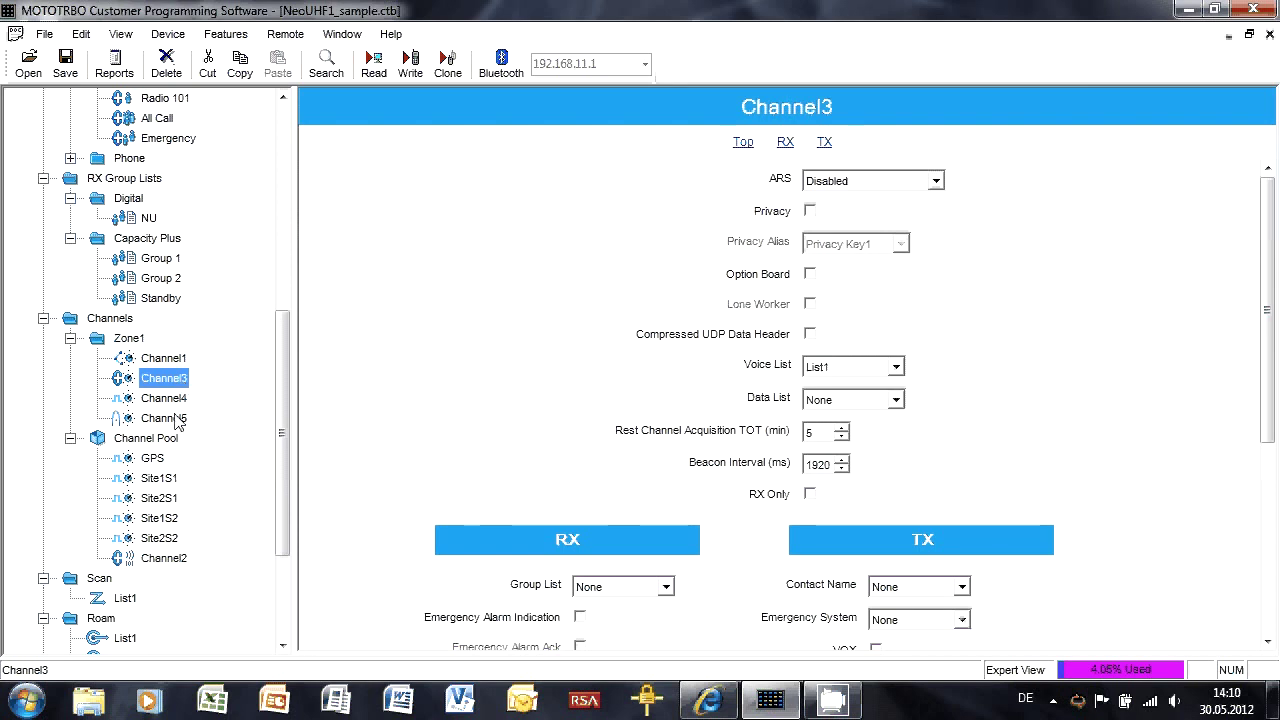
{"action": "left_click", "coordinate": [178, 421], "text": "shift"}
{"action": "key", "text": "Delete"}
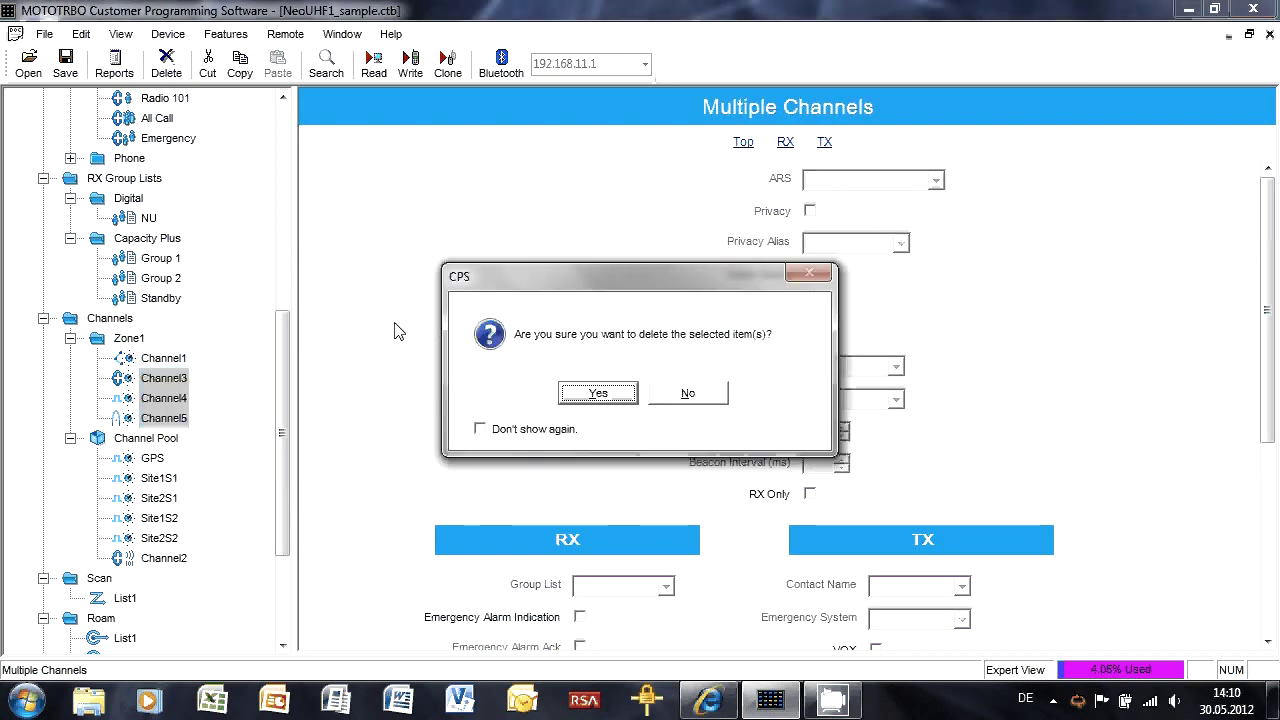
{"action": "key", "text": "Return"}
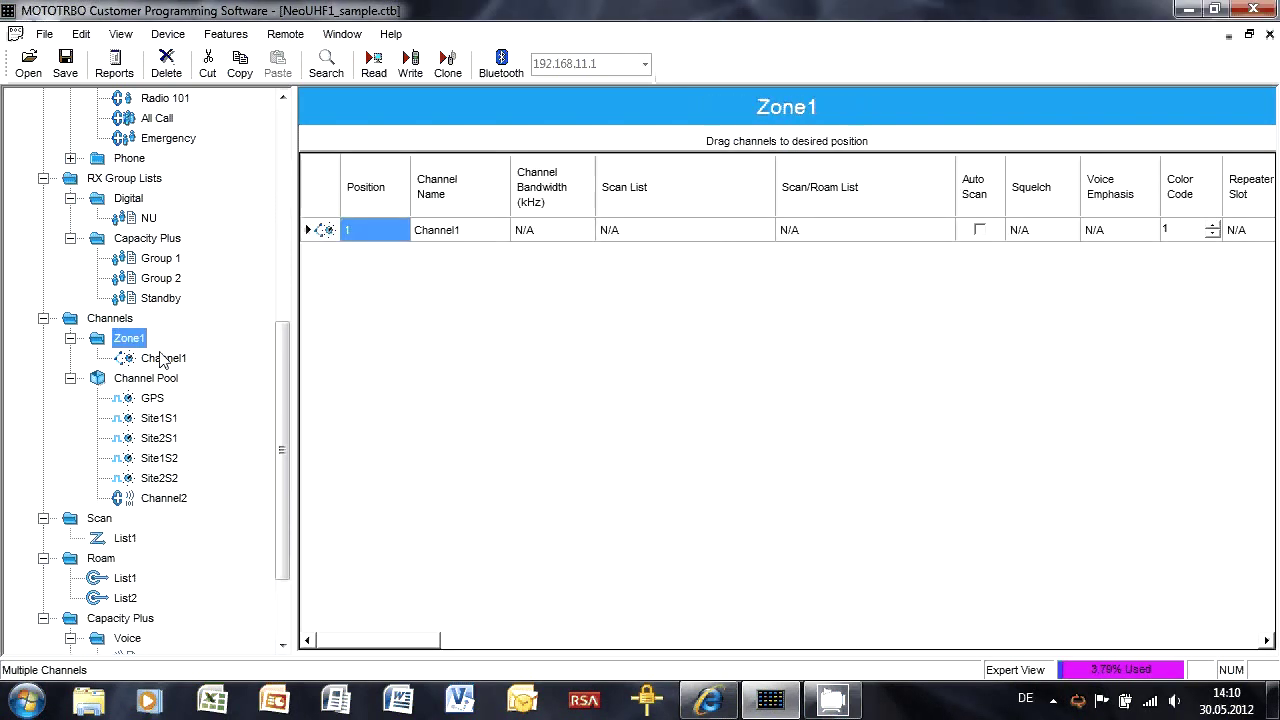
- Add two linked Capacity Plus personalities to Zone1
{"action": "right_click", "coordinate": [135, 340]}
{"action": "mouse_move", "coordinate": [258, 350]}
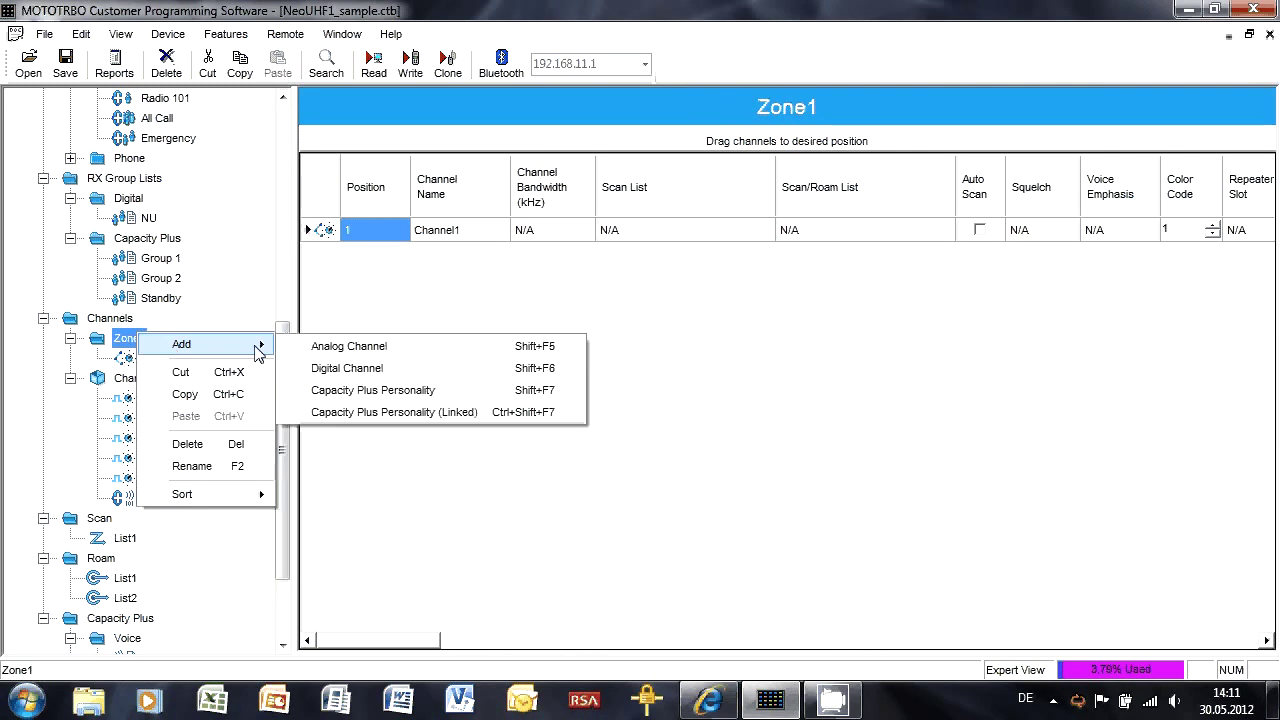
{"action": "left_click", "coordinate": [460, 413]}
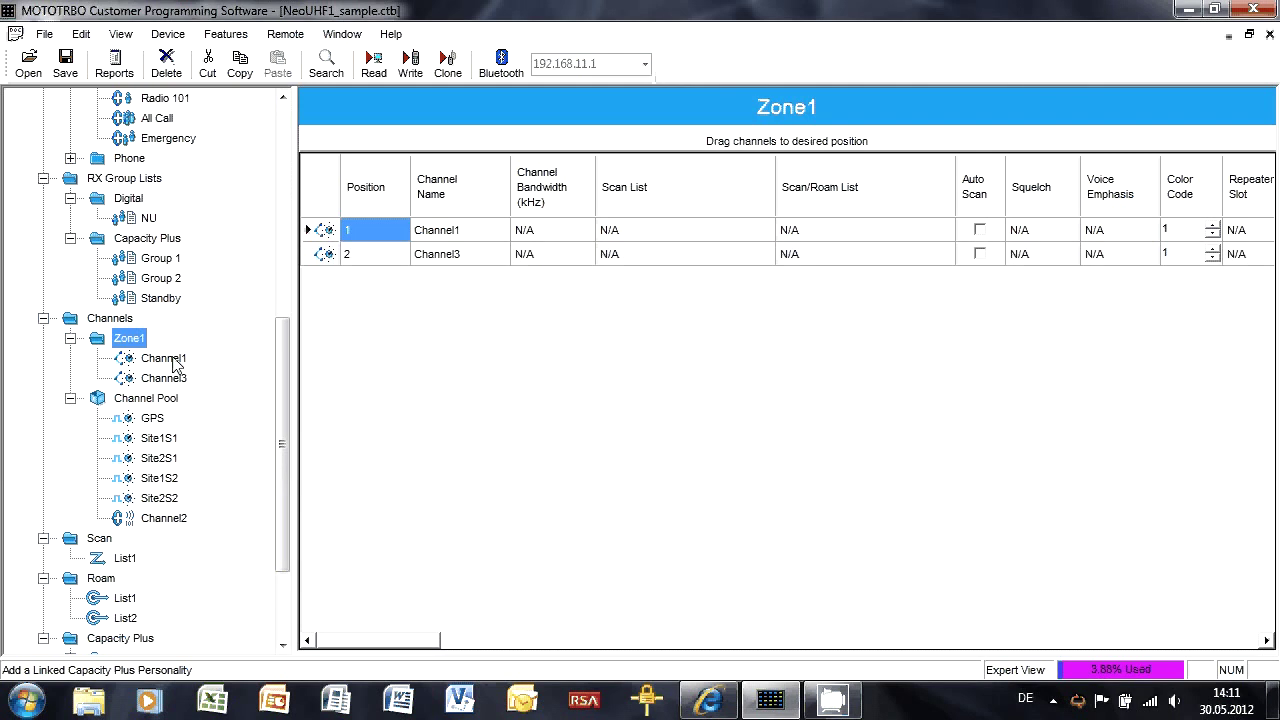
{"action": "left_click", "coordinate": [163, 358]}
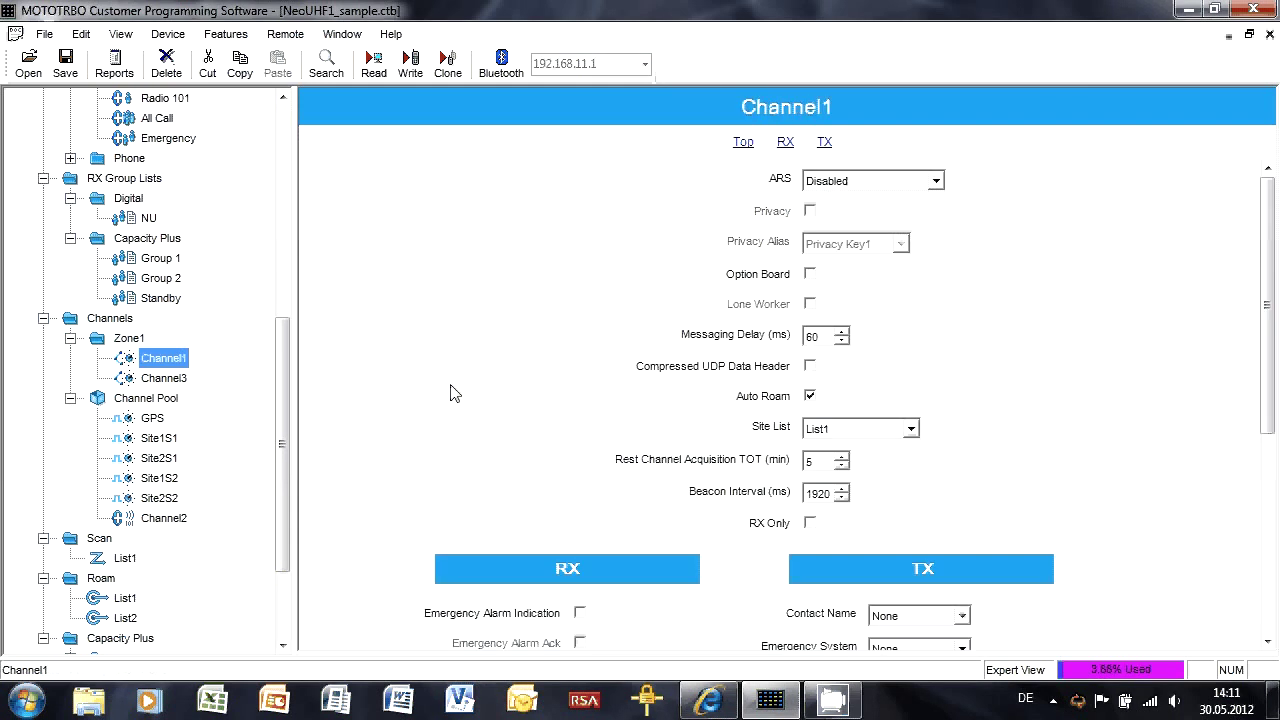
{"action": "left_click", "coordinate": [170, 380]}
{"action": "key", "text": "Up"}
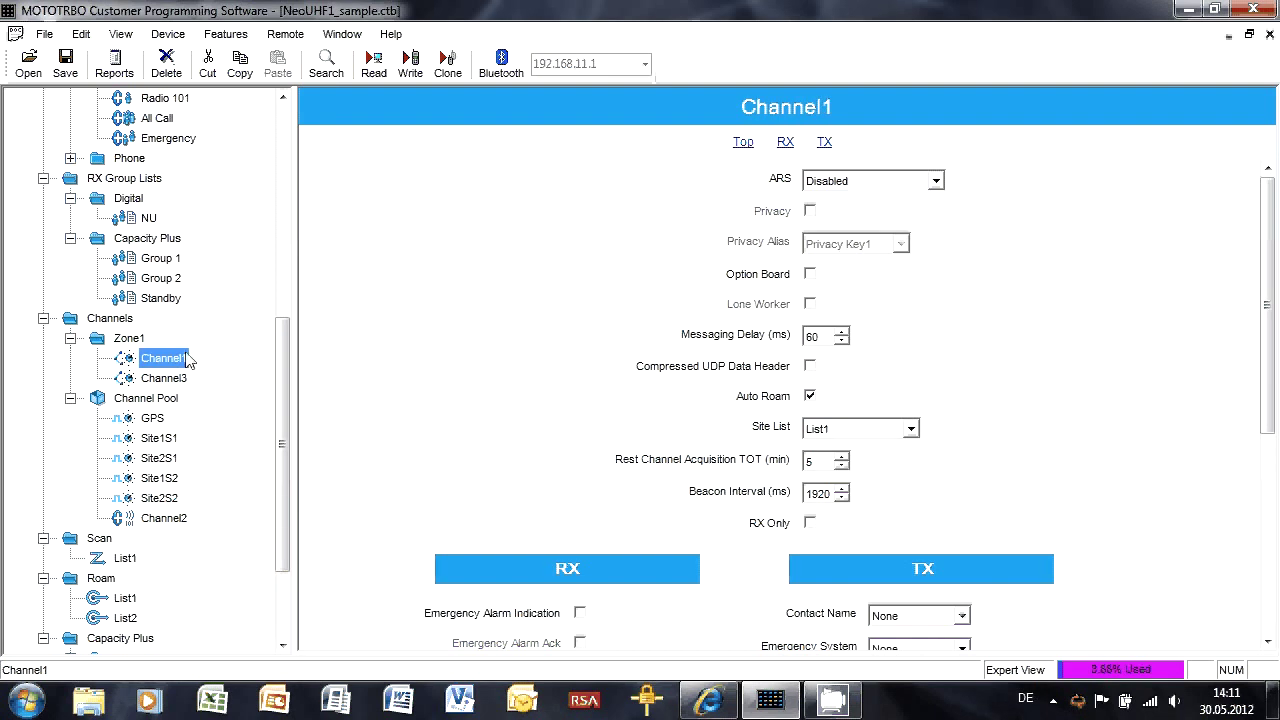
{"action": "right_click", "coordinate": [136, 338]}
{"action": "mouse_move", "coordinate": [230, 347]}
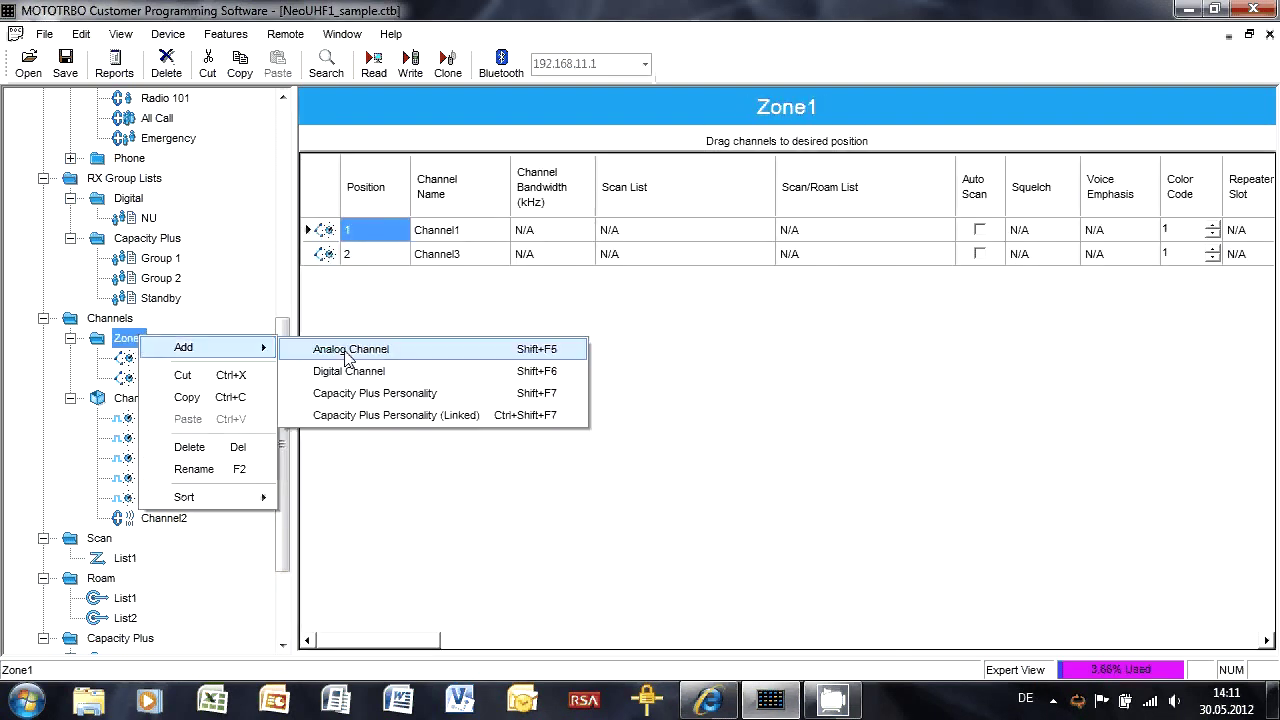
{"action": "left_click", "coordinate": [402, 415]}
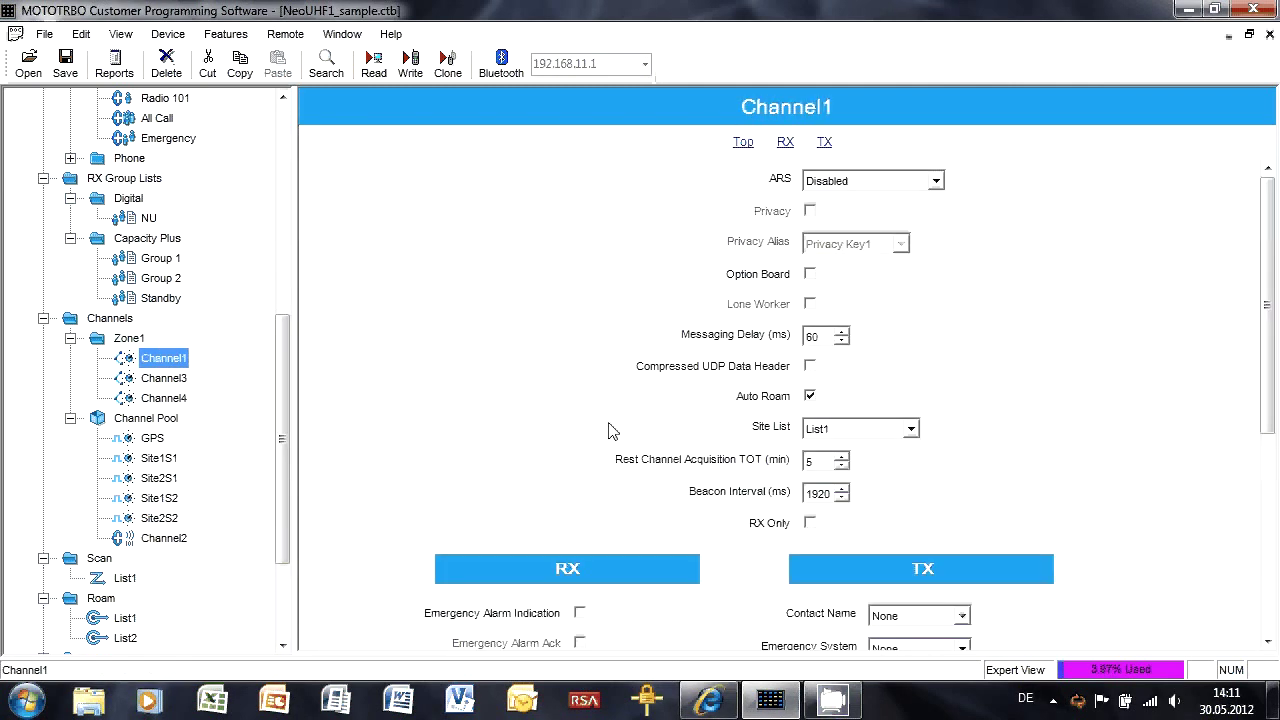
- Rename the Zone1 channels Channel1 and Channel3 to Group 1 and Group 2
{"action": "key", "text": "F2"}
{"action": "type", "text": "Group 1"}
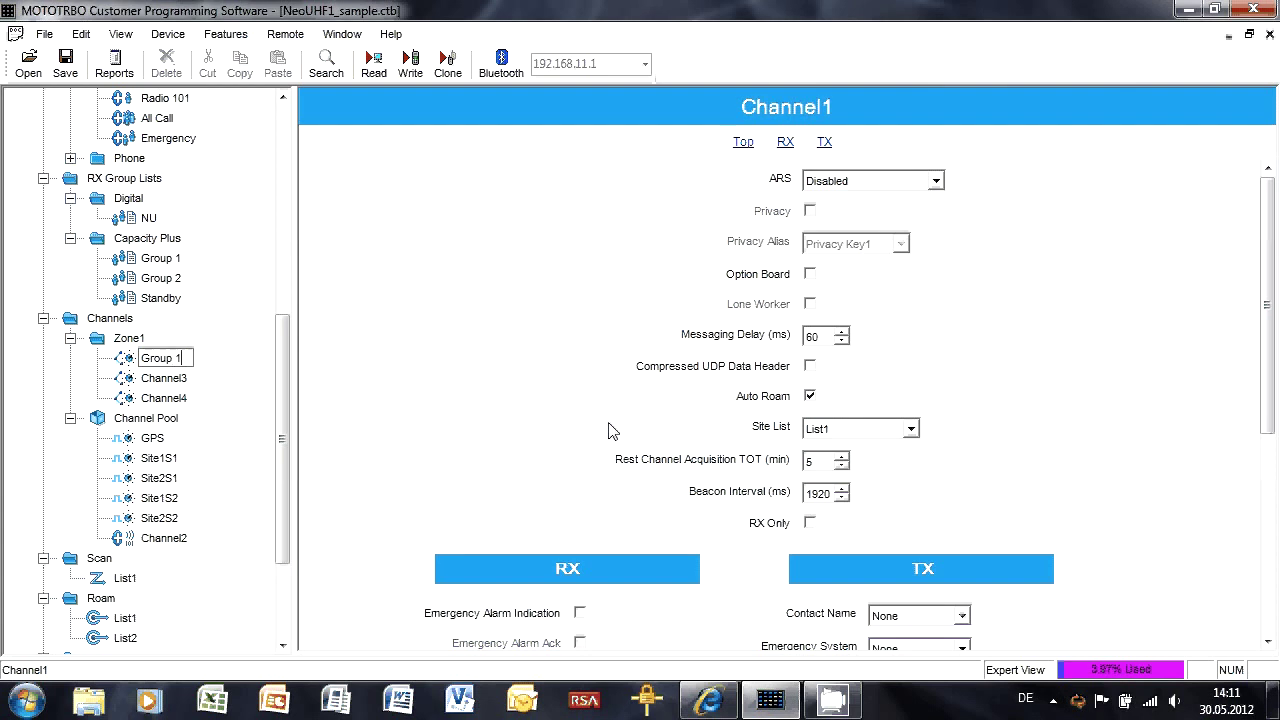
{"action": "key", "text": "Return"}
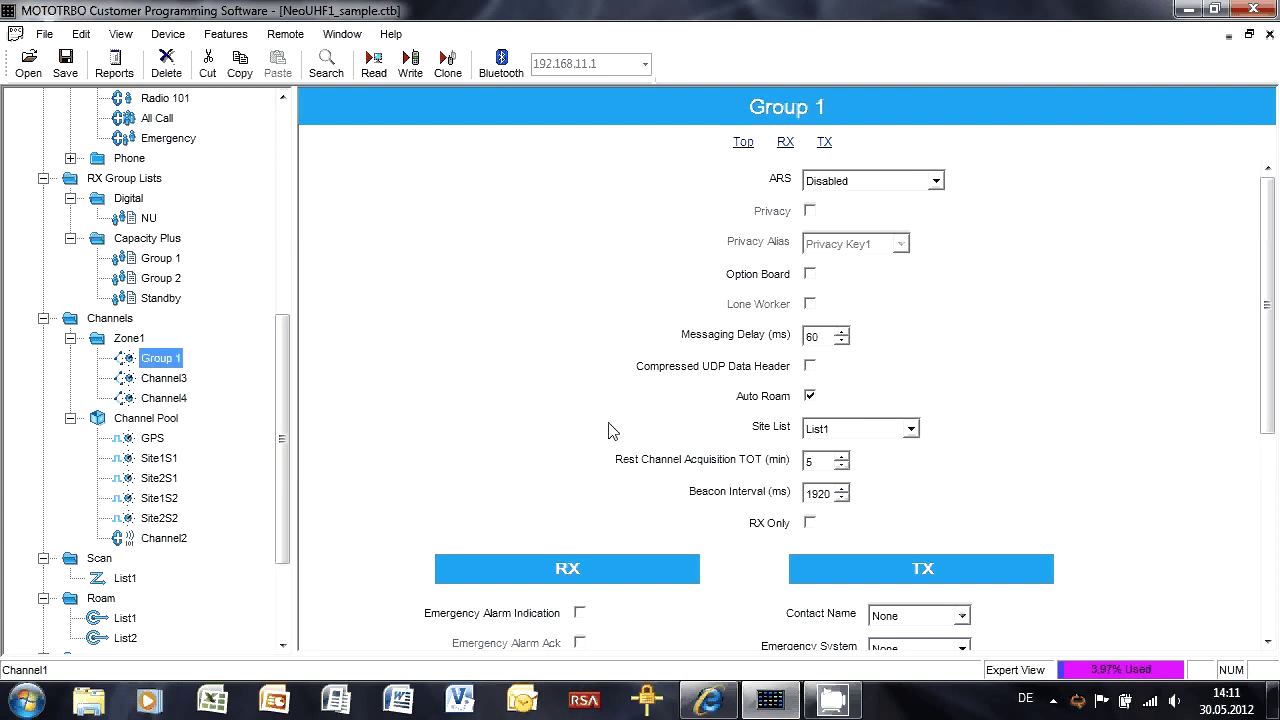
{"action": "left_click", "coordinate": [176, 377]}
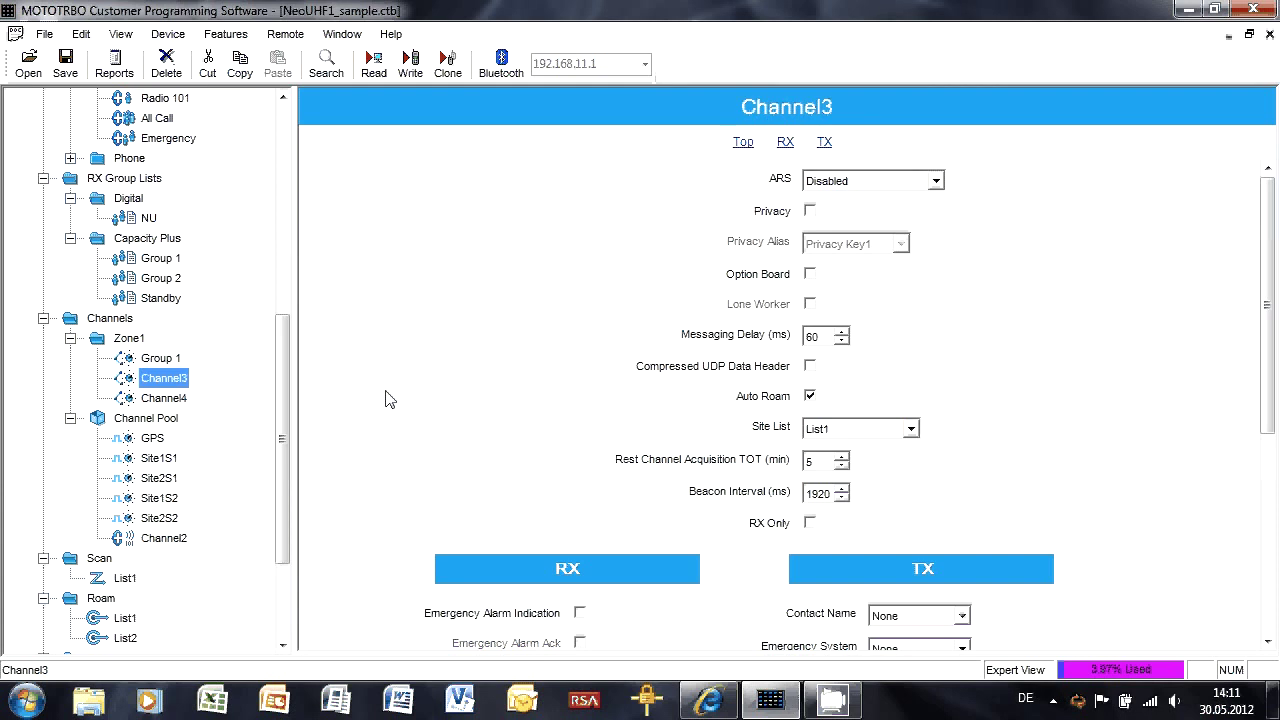
{"action": "key", "text": "F2"}
{"action": "type", "text": "Grou"}
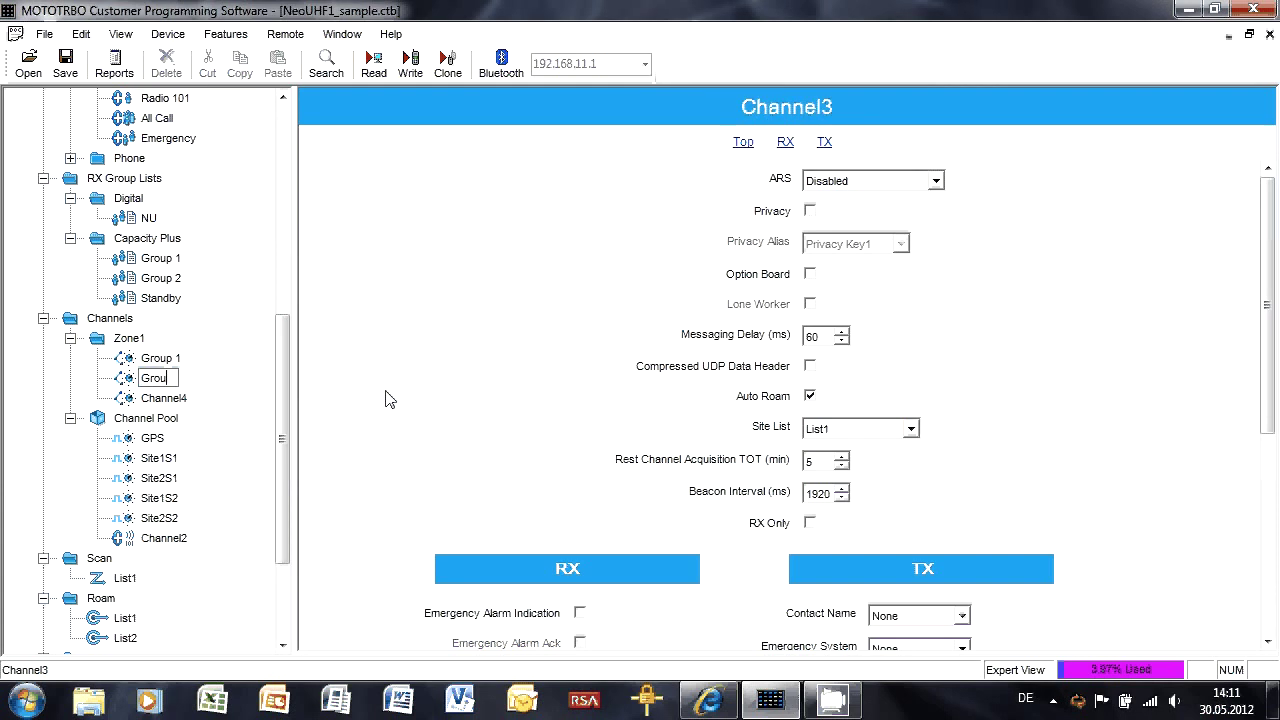
{"action": "type", "text": "p 2"}
{"action": "key", "text": "Return"}
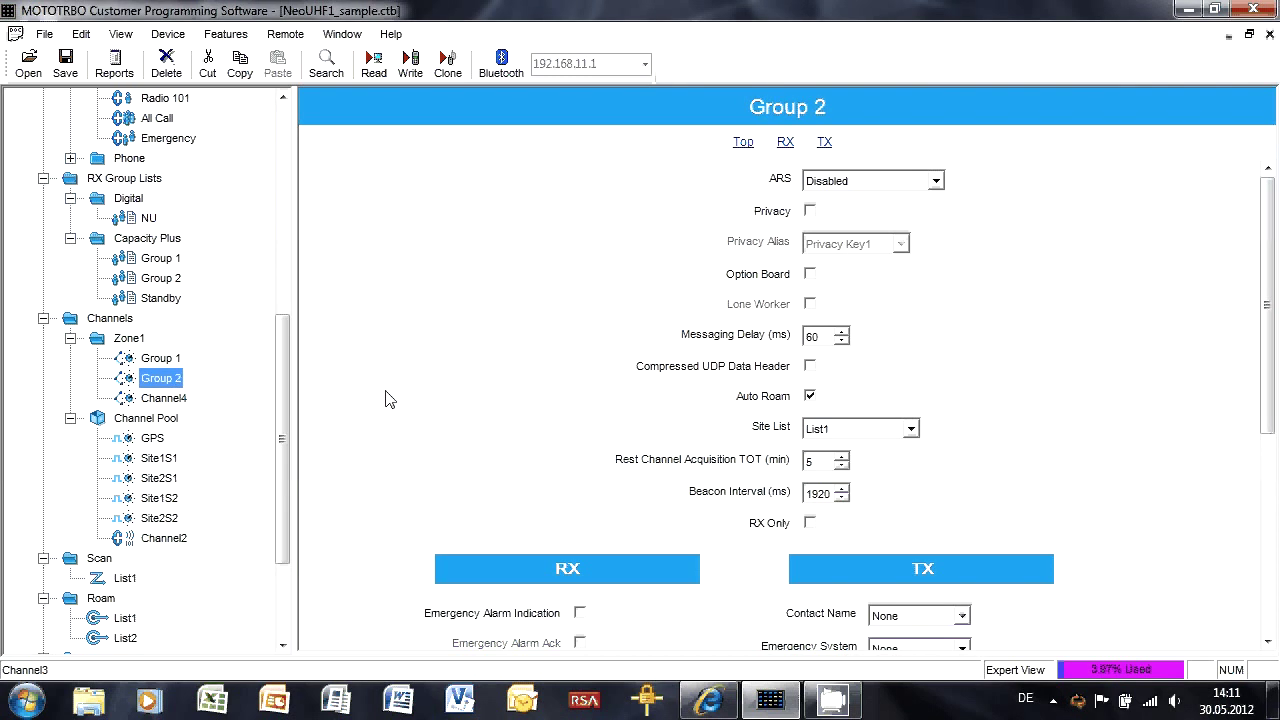
- Rename the Zone1 channel Channel4 to Standby
{"action": "key", "text": "Down"}
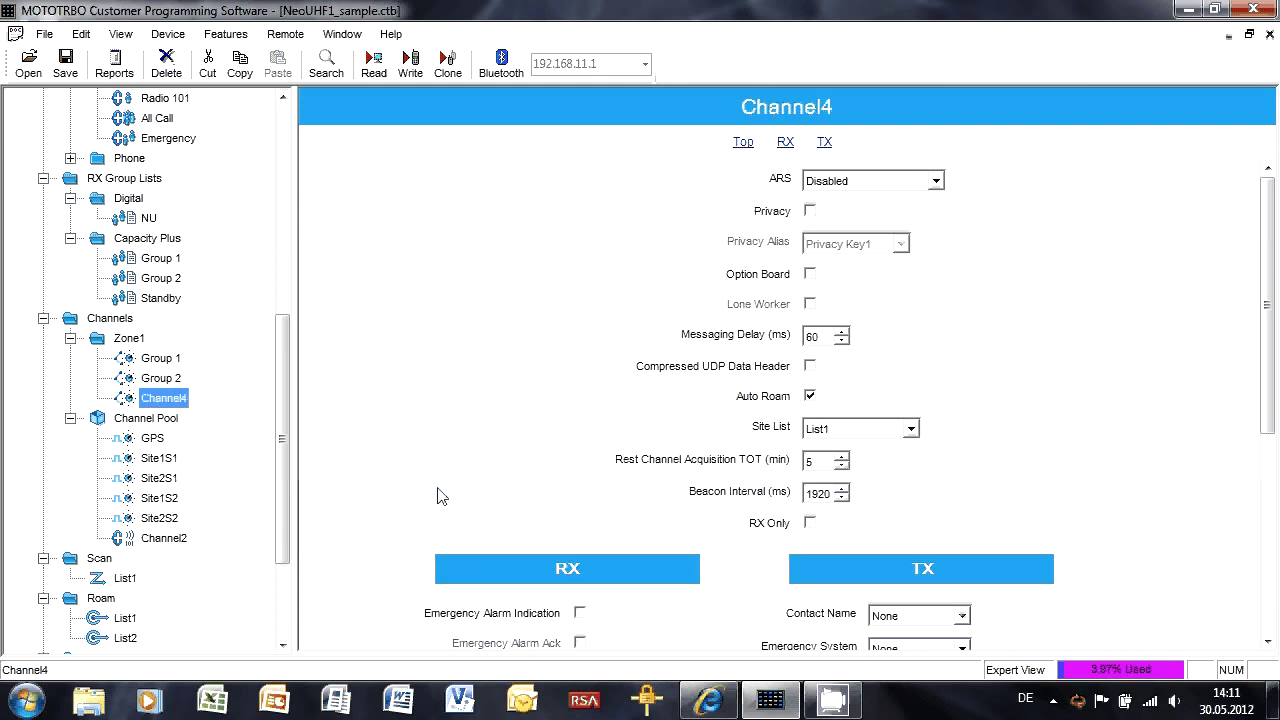
{"action": "key", "text": "F2"}
{"action": "type", "text": "G"}
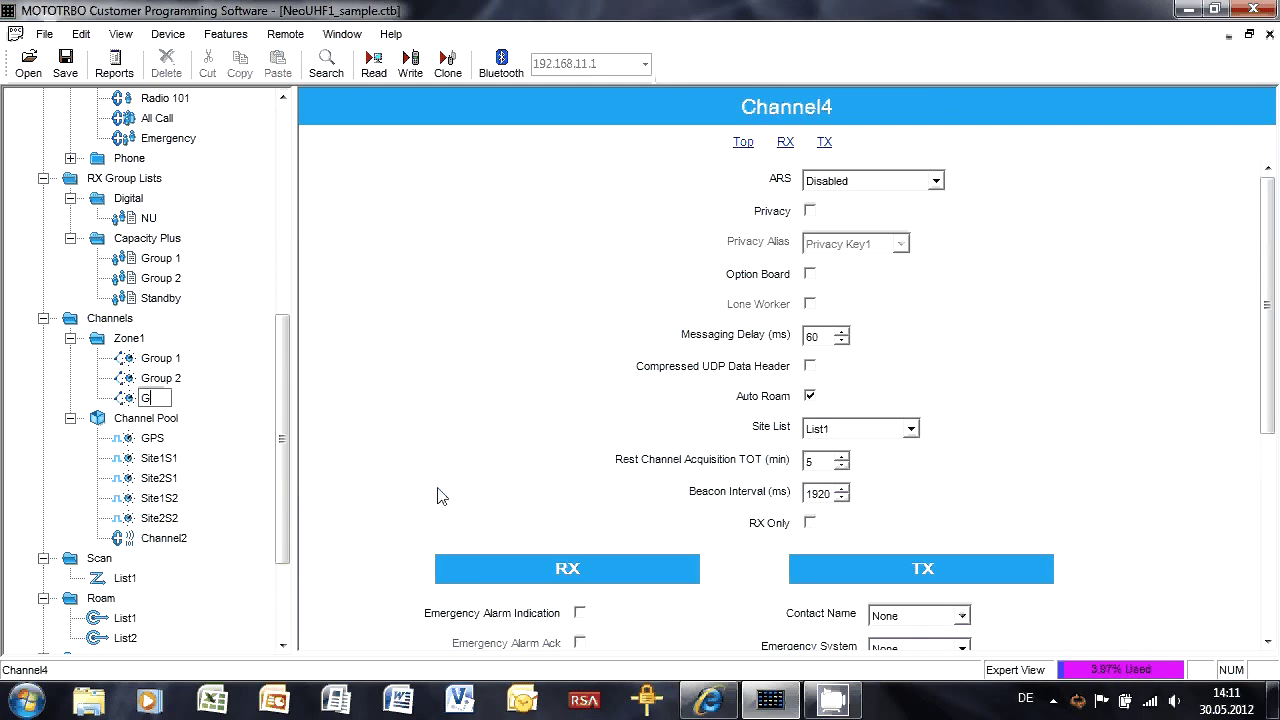
{"action": "type", "text": "roup 3"}
{"action": "key", "text": "BackSpace"}
{"action": "key", "text": "BackSpace"}
{"action": "key", "text": "BackSpace"}
{"action": "key", "text": "BackSpace"}
{"action": "key", "text": "BackSpace"}
{"action": "key", "text": "BackSpace"}
{"action": "key", "text": "BackSpace"}
{"action": "type", "text": "Standby"}
{"action": "key", "text": "Return"}
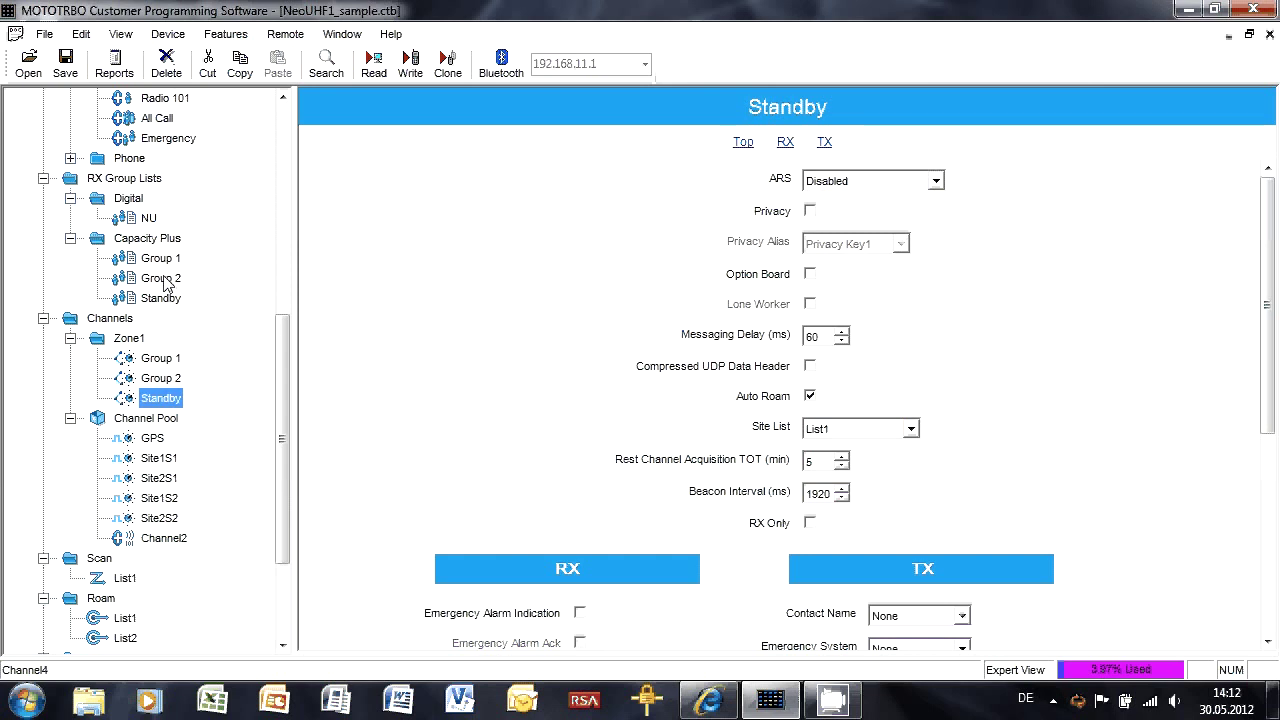
- Review the general, RX and TX settings of the Zone1 channel Group 1 and the Capacity Plus lists
{"action": "left_click", "coordinate": [160, 358]}
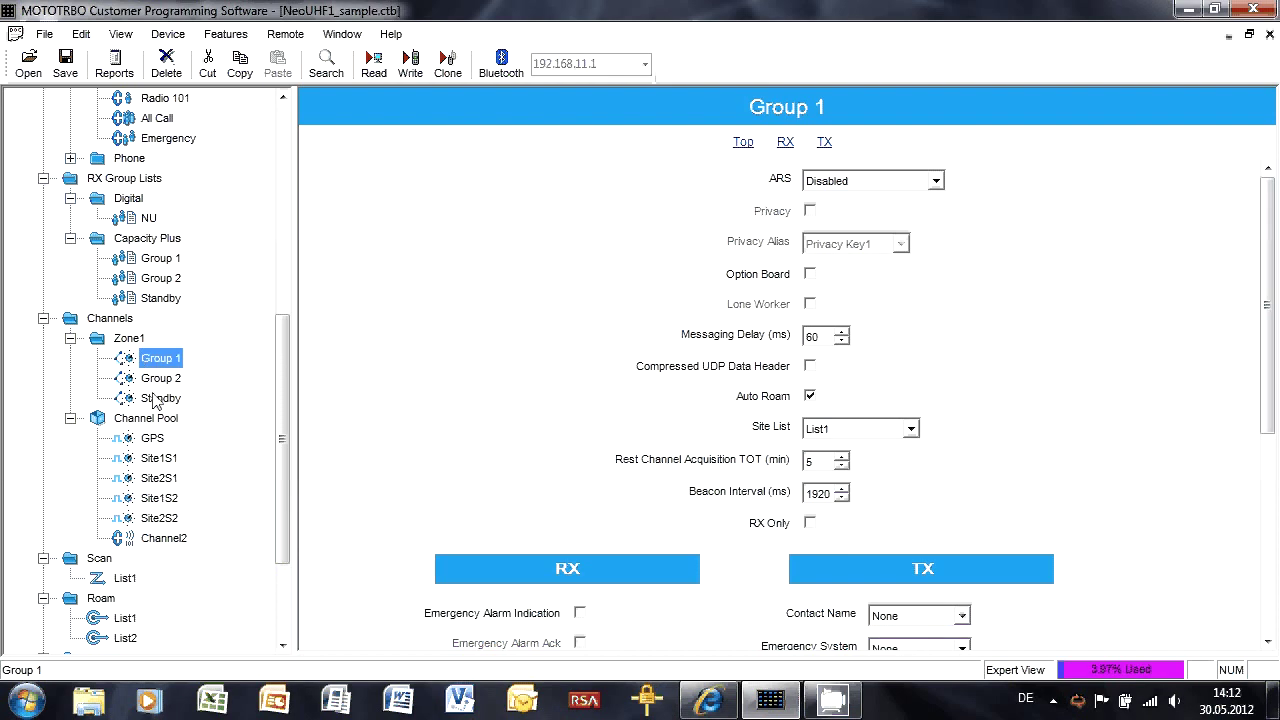
{"action": "scroll", "coordinate": [1276, 455], "scroll_direction": "down", "scroll_amount": 5}
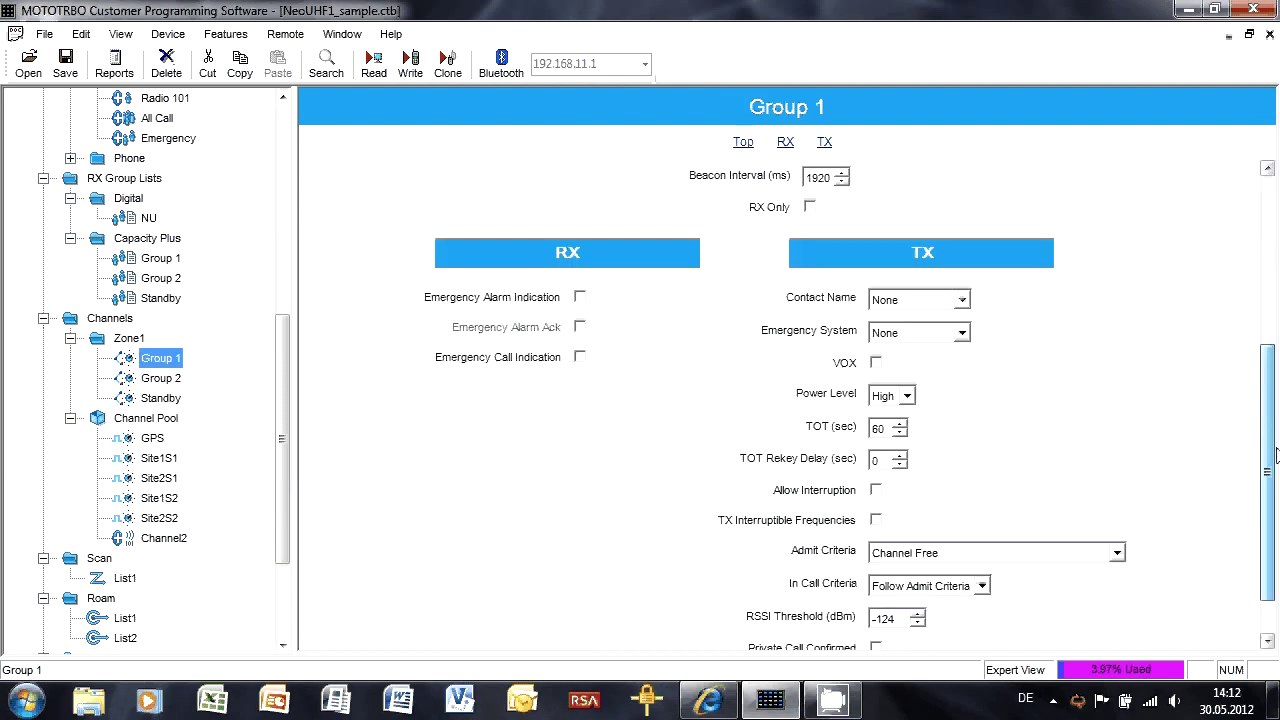
{"action": "scroll", "coordinate": [1276, 455], "scroll_direction": "down", "scroll_amount": 1}
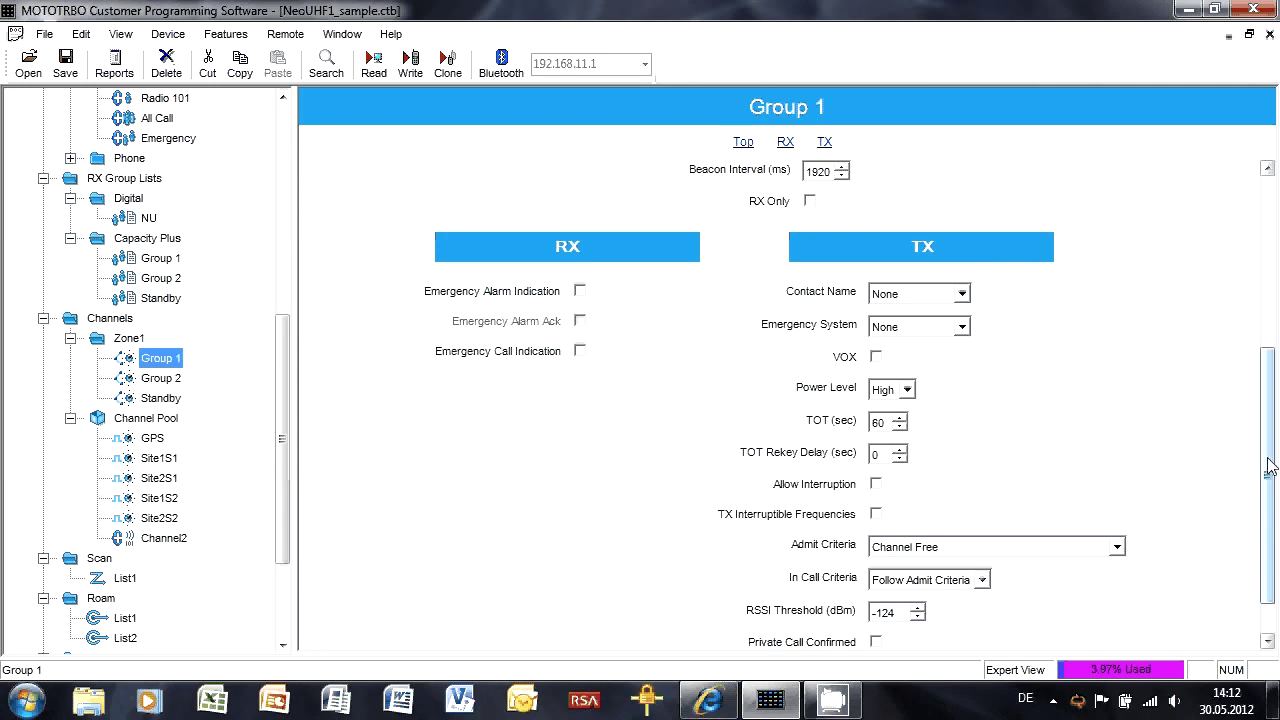
{"action": "left_click_drag", "start_coordinate": [1268, 466], "coordinate": [1272, 220]}
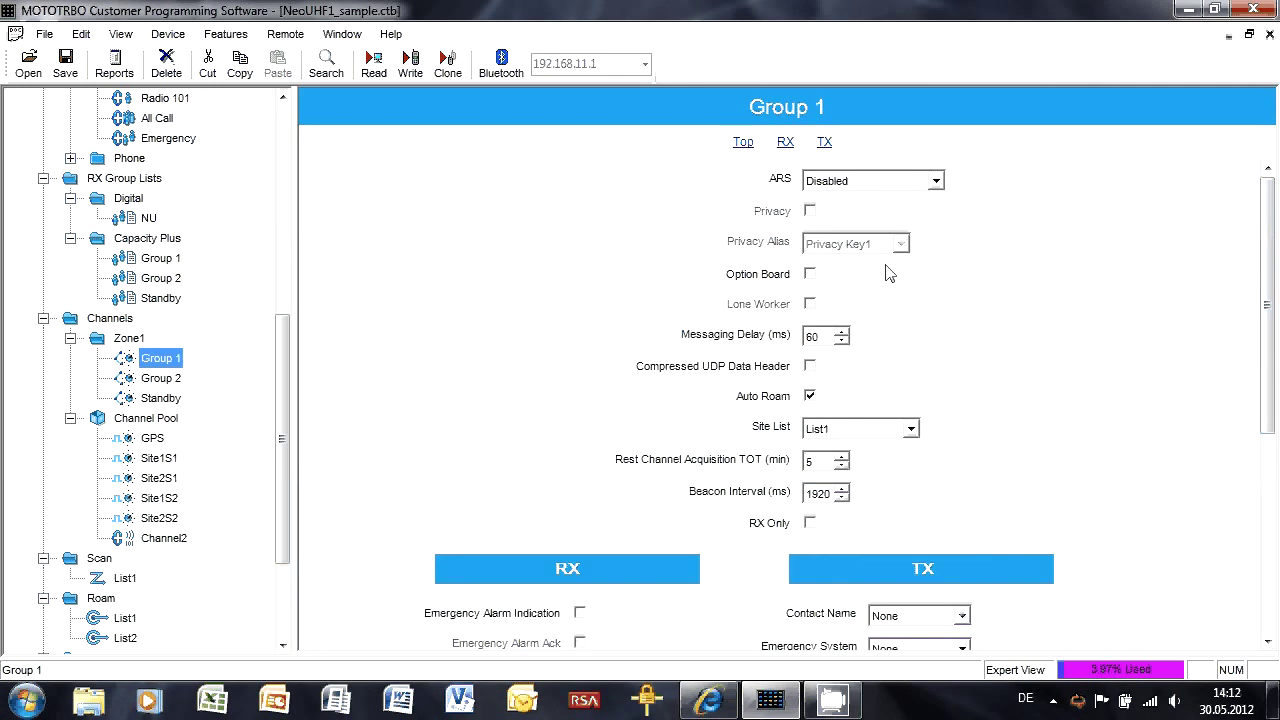
{"action": "scroll", "coordinate": [1274, 428], "scroll_direction": "down", "scroll_amount": 2}
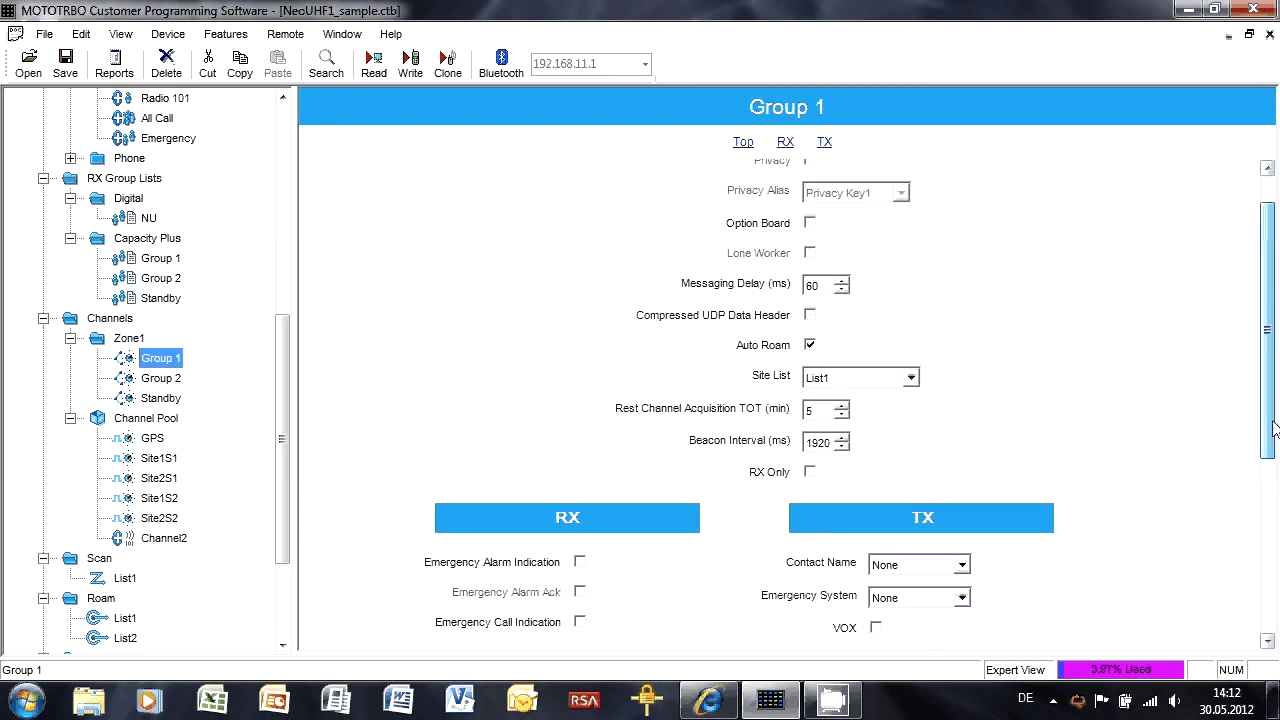
{"action": "scroll", "coordinate": [1274, 428], "scroll_direction": "down", "scroll_amount": 6}
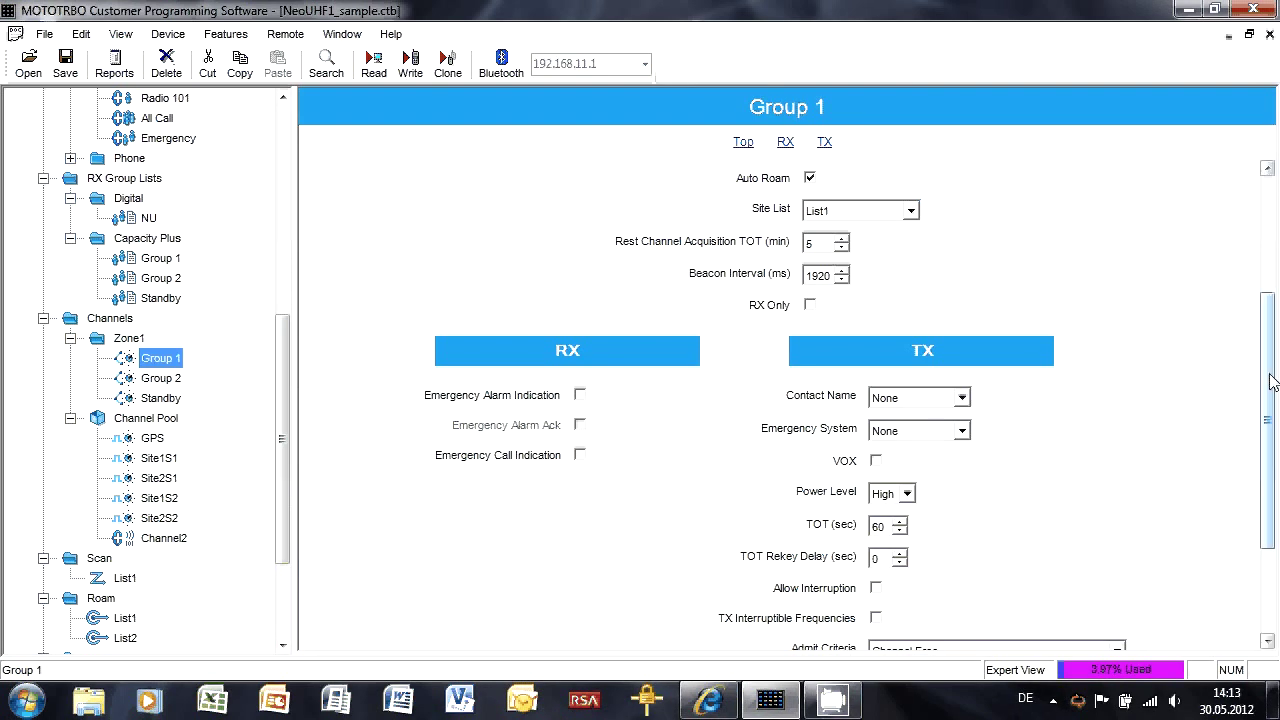
{"action": "left_click_drag", "start_coordinate": [1270, 382], "coordinate": [1275, 240]}
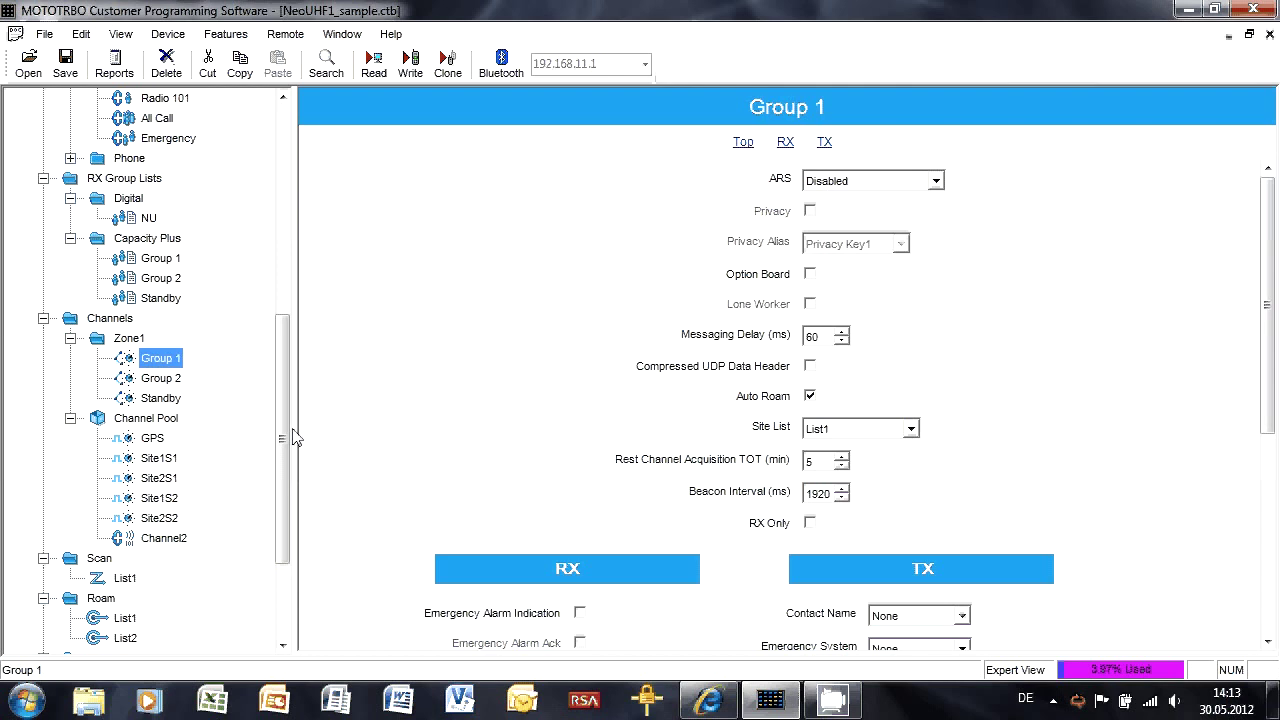
{"action": "scroll", "coordinate": [295, 437], "scroll_direction": "down", "scroll_amount": 3}
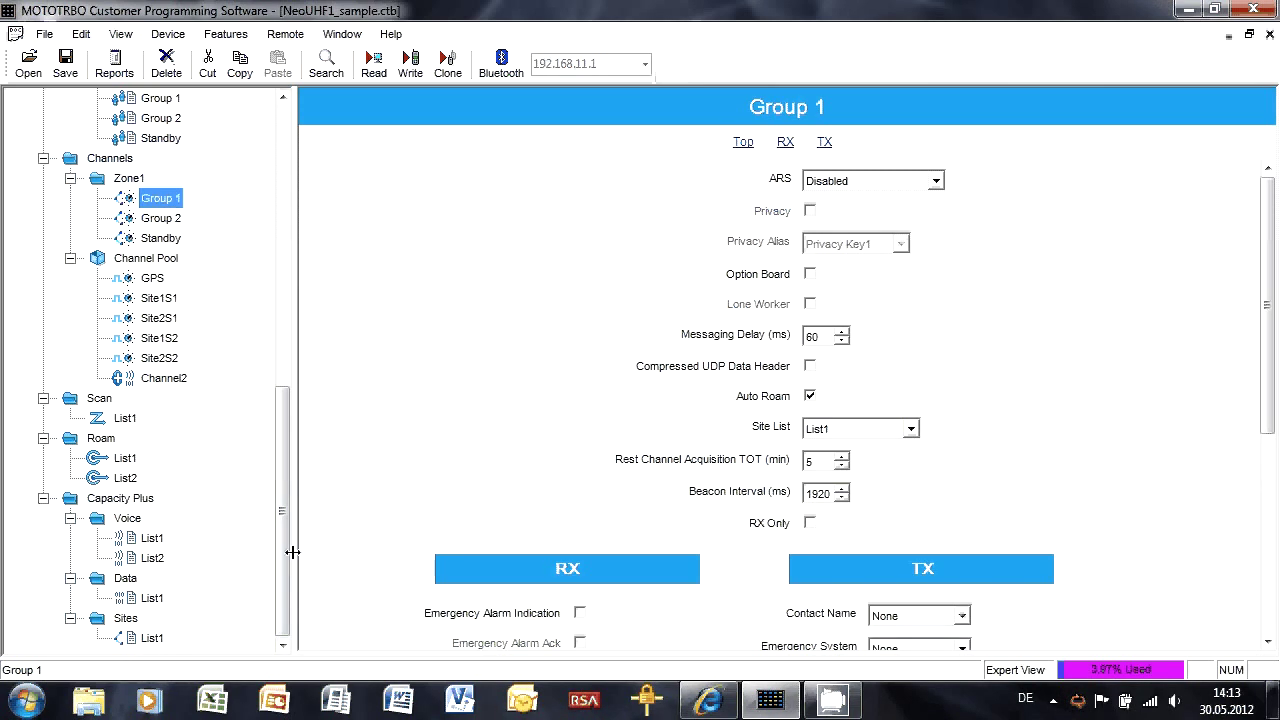
{"action": "left_click_drag", "start_coordinate": [286, 552], "coordinate": [280, 464]}
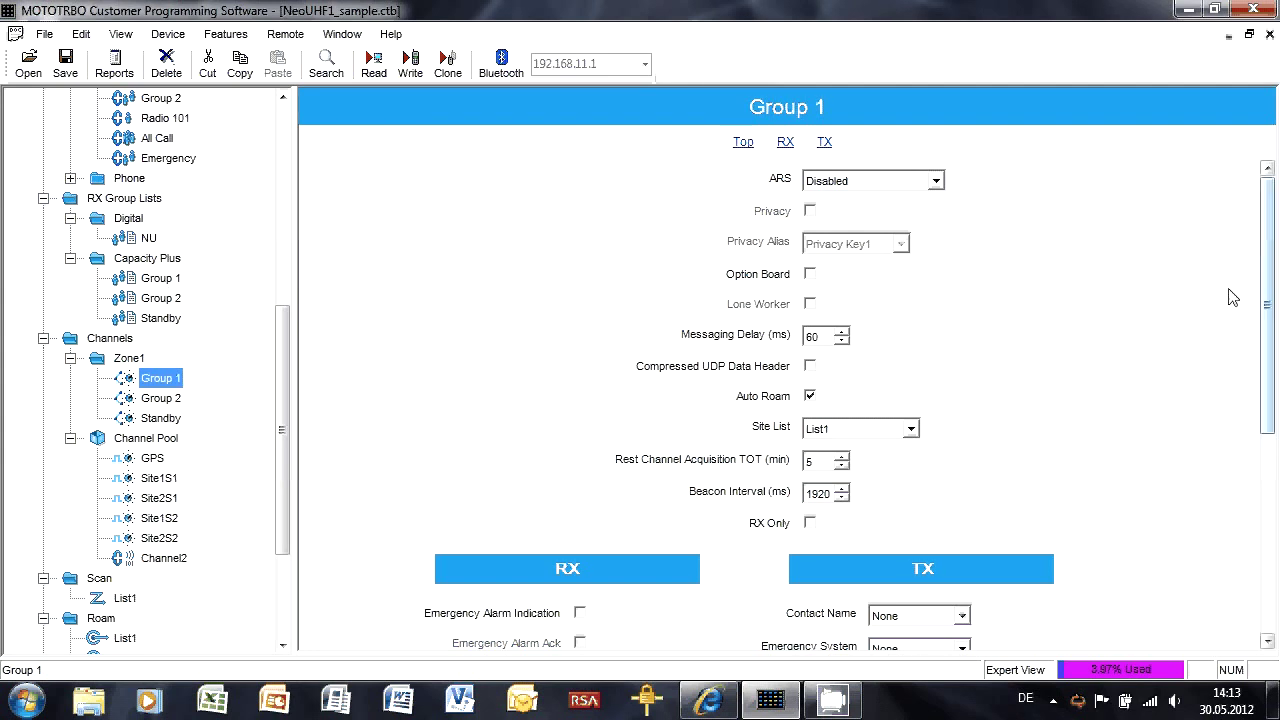
- Set the Group 1 channel's TX contact name to Group 1 and its emergency system to Emergency 1
{"action": "left_click_drag", "start_coordinate": [1272, 276], "coordinate": [1277, 465]}
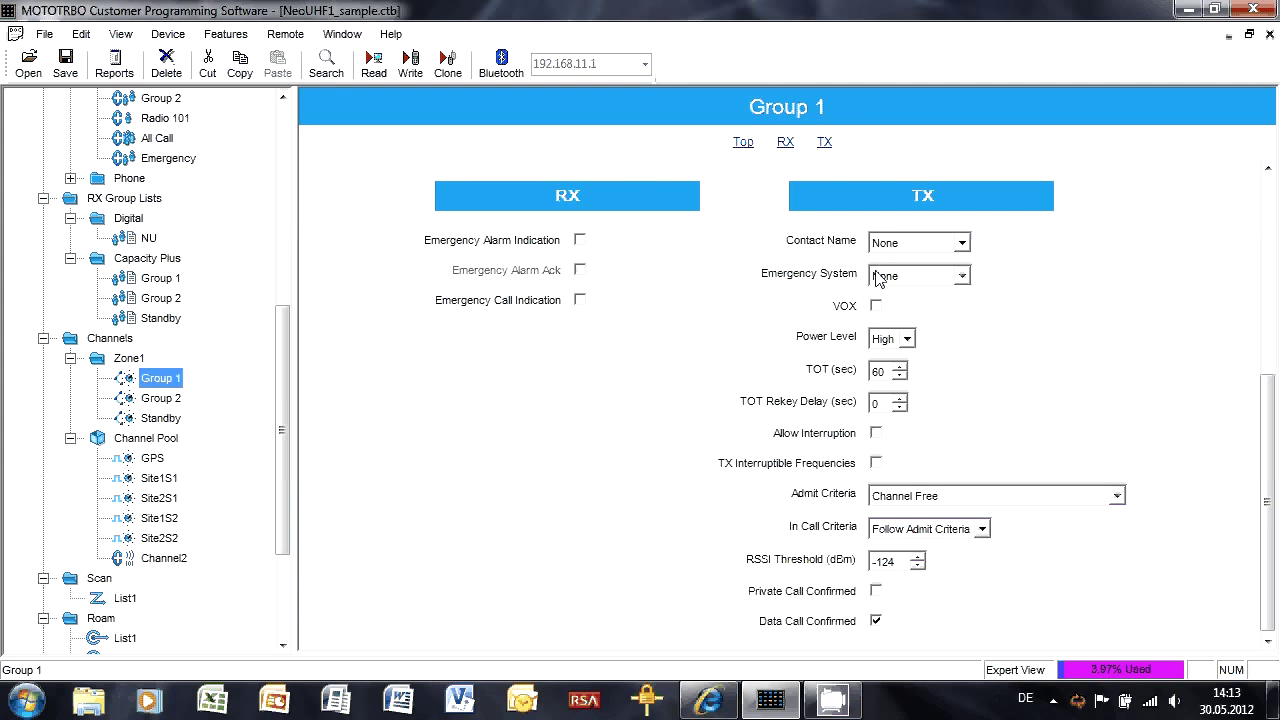
{"action": "left_click", "coordinate": [962, 243]}
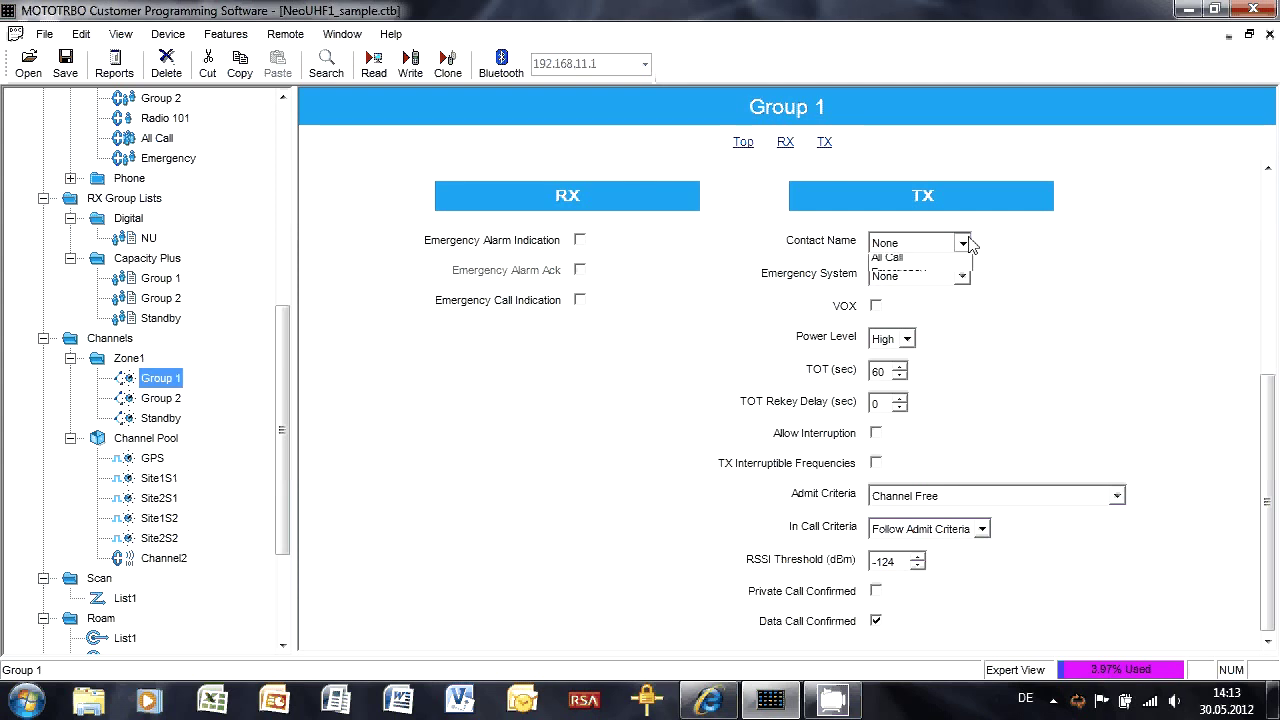
{"action": "left_click", "coordinate": [912, 272]}
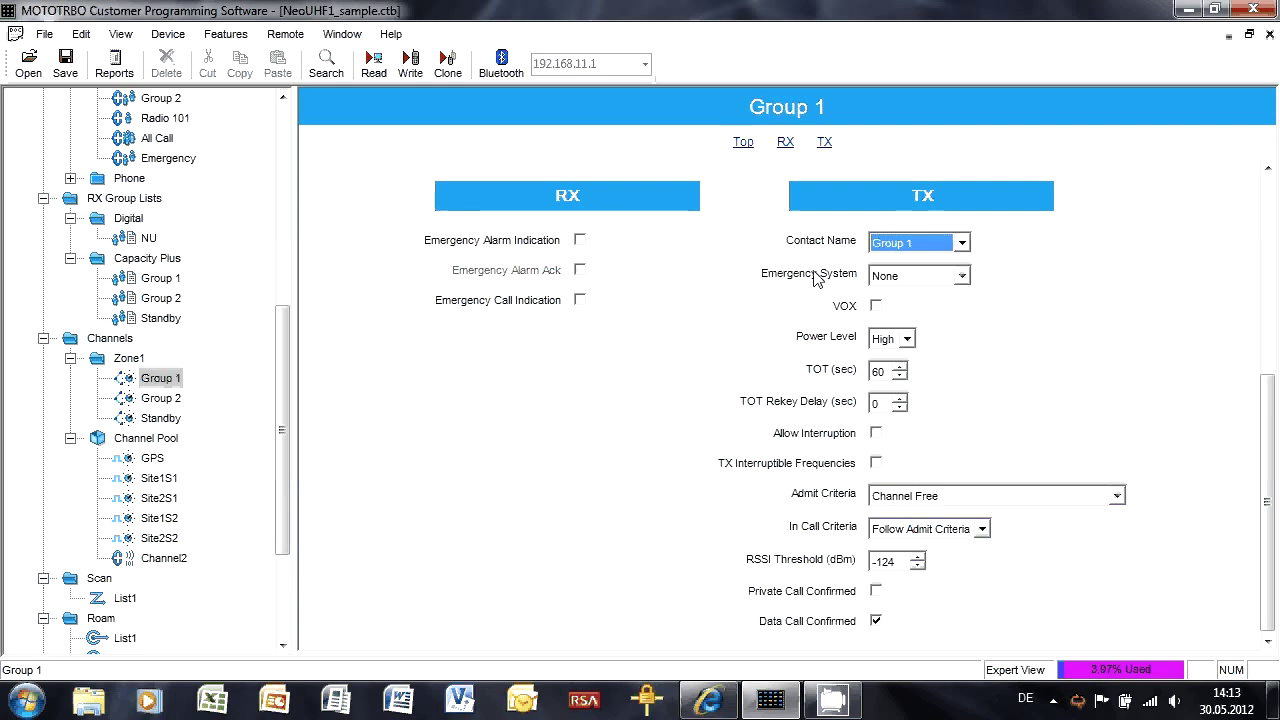
{"action": "left_click", "coordinate": [966, 277]}
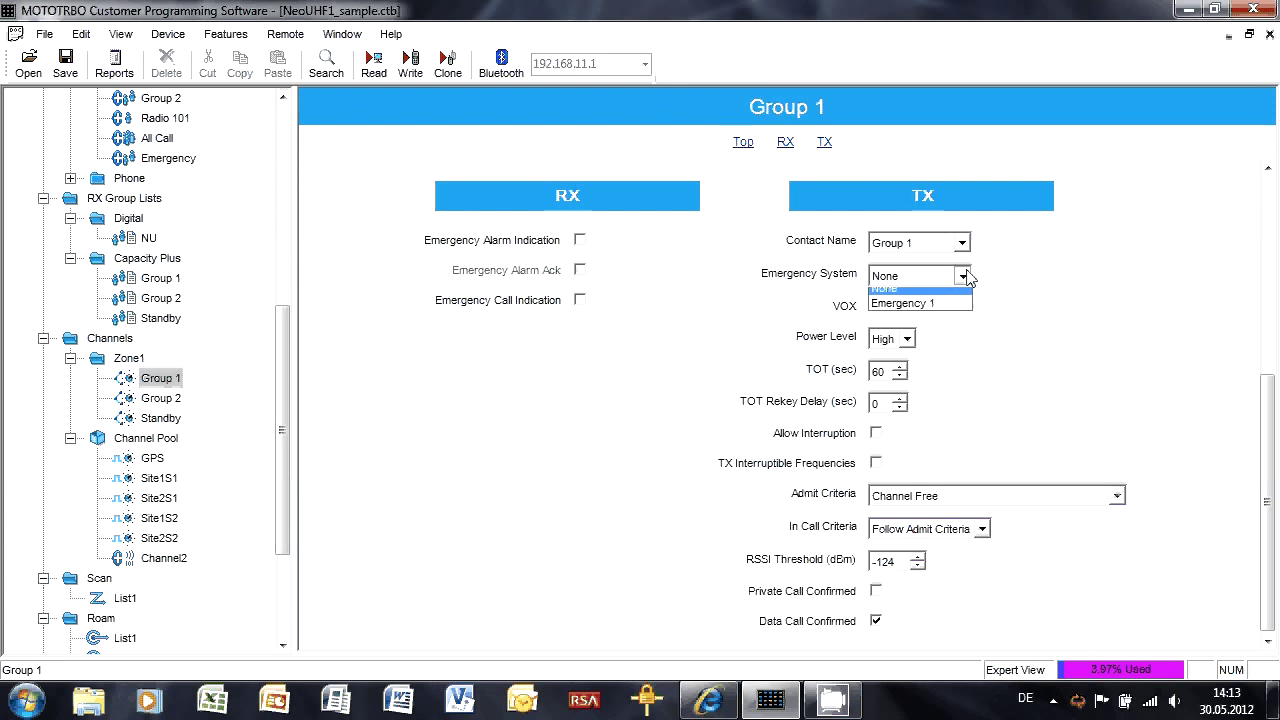
{"action": "left_click", "coordinate": [932, 312]}
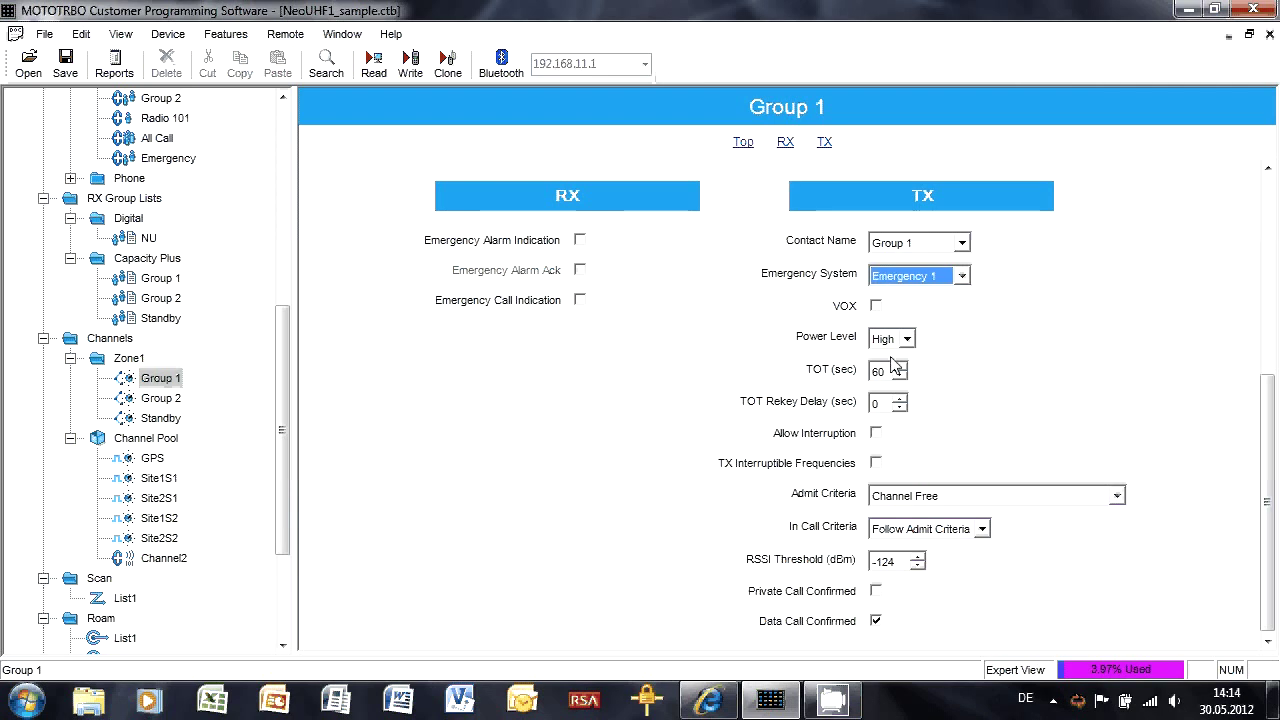
- Enable Allow Interruption for the Group 1 channel and set its admit criteria to Color Code Free
{"action": "left_click", "coordinate": [878, 434]}
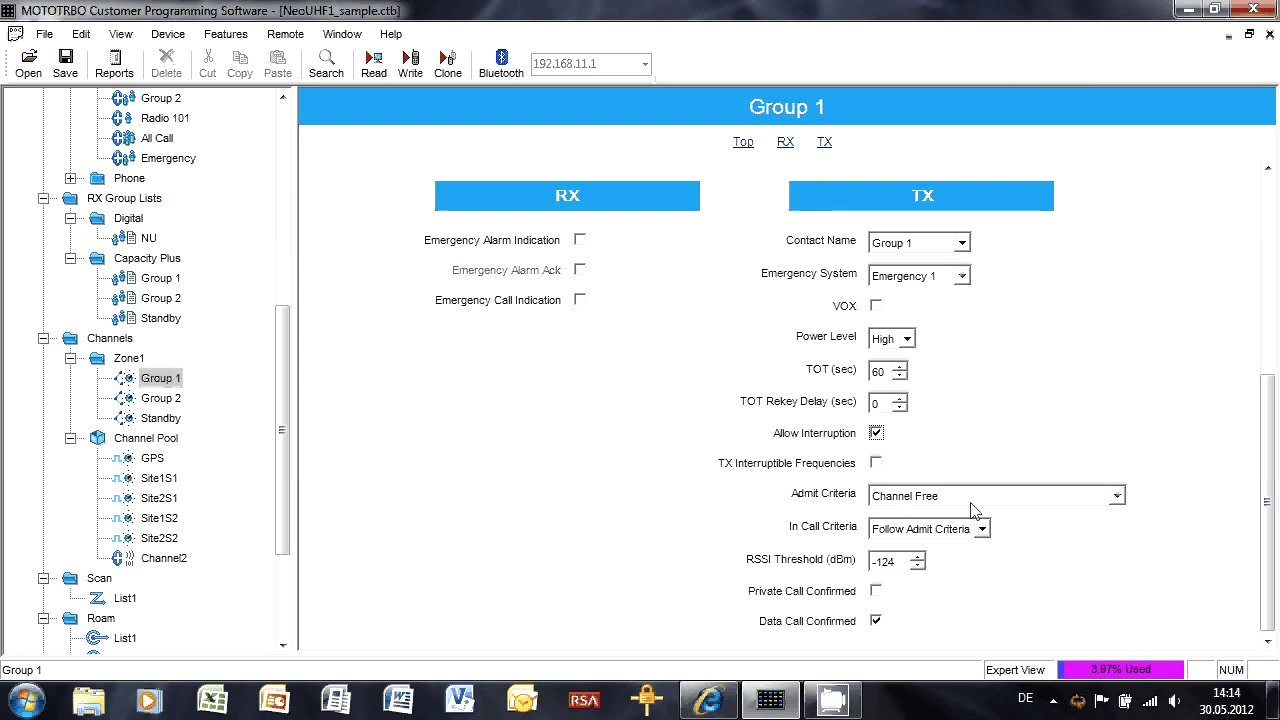
{"action": "left_click", "coordinate": [1122, 500]}
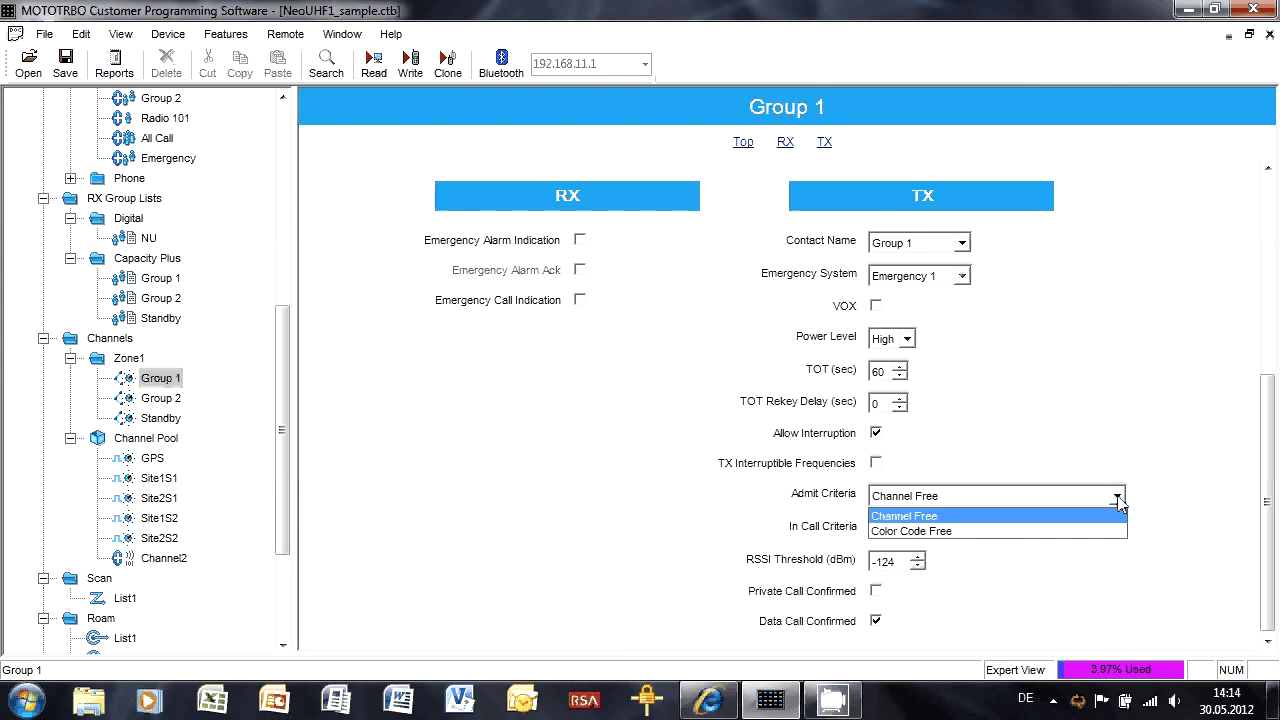
{"action": "left_click", "coordinate": [1001, 531]}
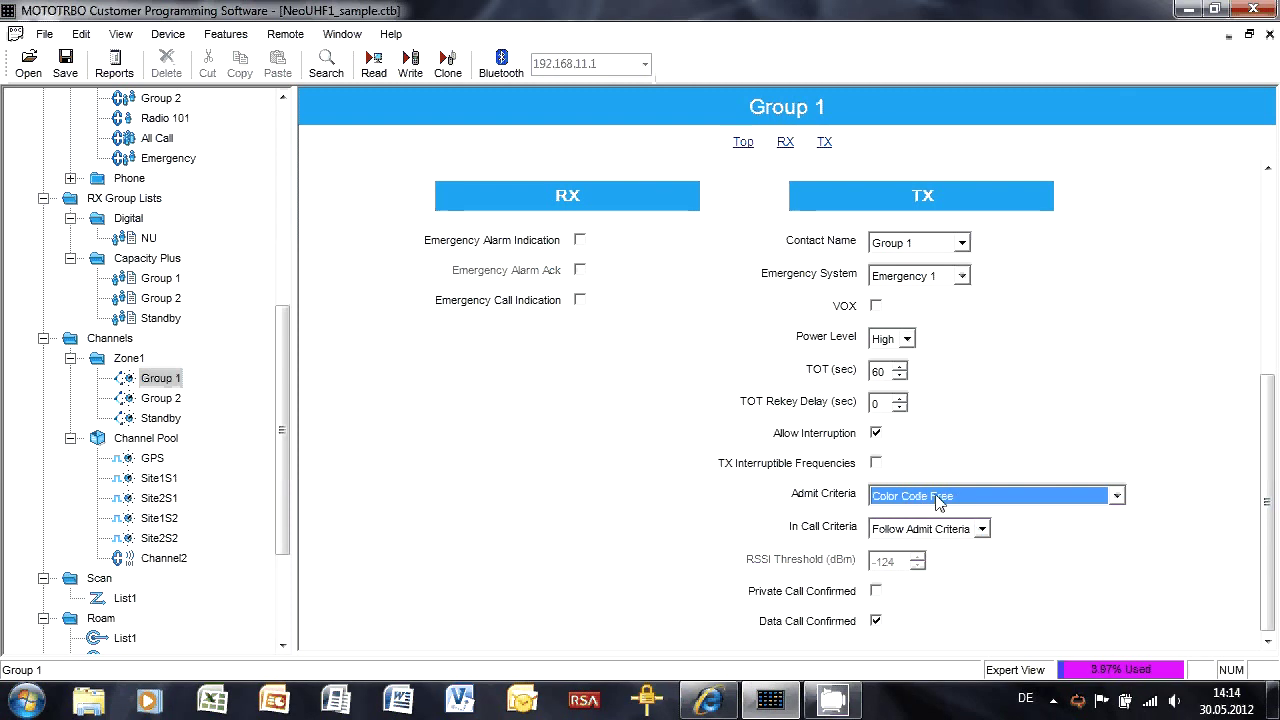
- Keep the Group 1 channel's in call criteria at Follow Admit Criteria and enable Private Call Confirmed
{"action": "left_click", "coordinate": [982, 530]}
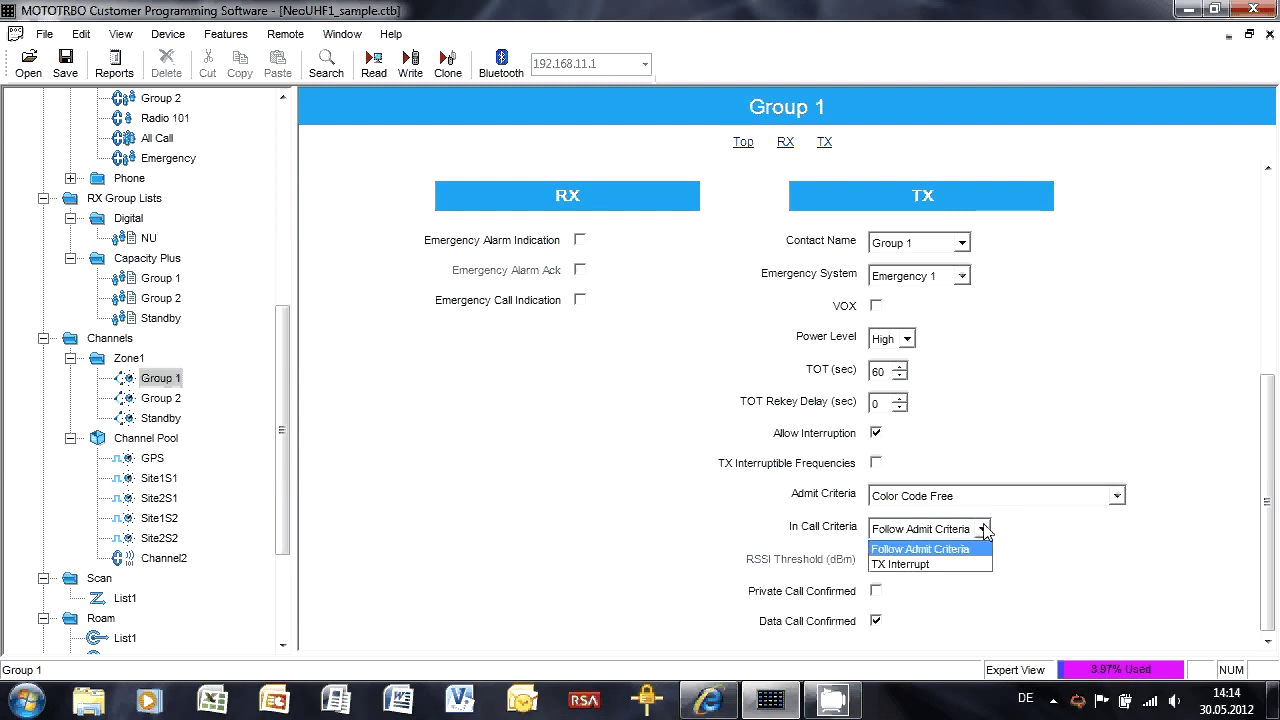
{"action": "left_click", "coordinate": [895, 548]}
{"action": "left_click", "coordinate": [888, 535]}
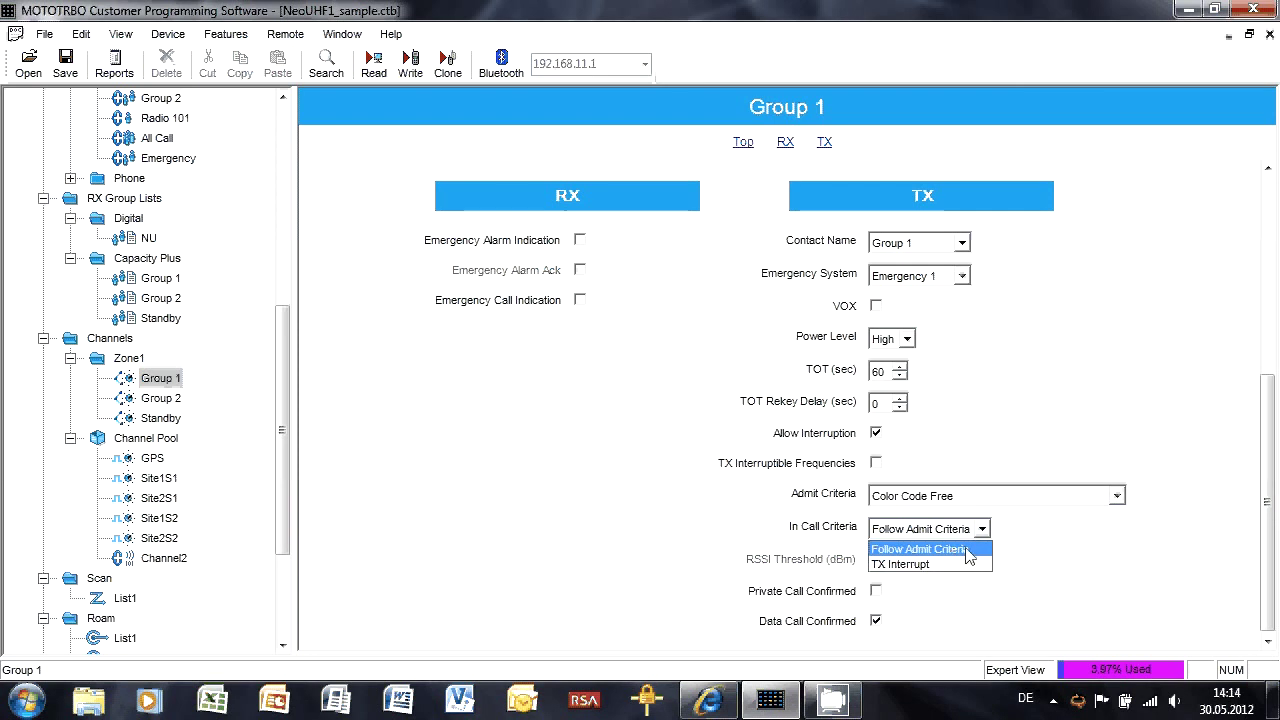
{"action": "left_click", "coordinate": [967, 556]}
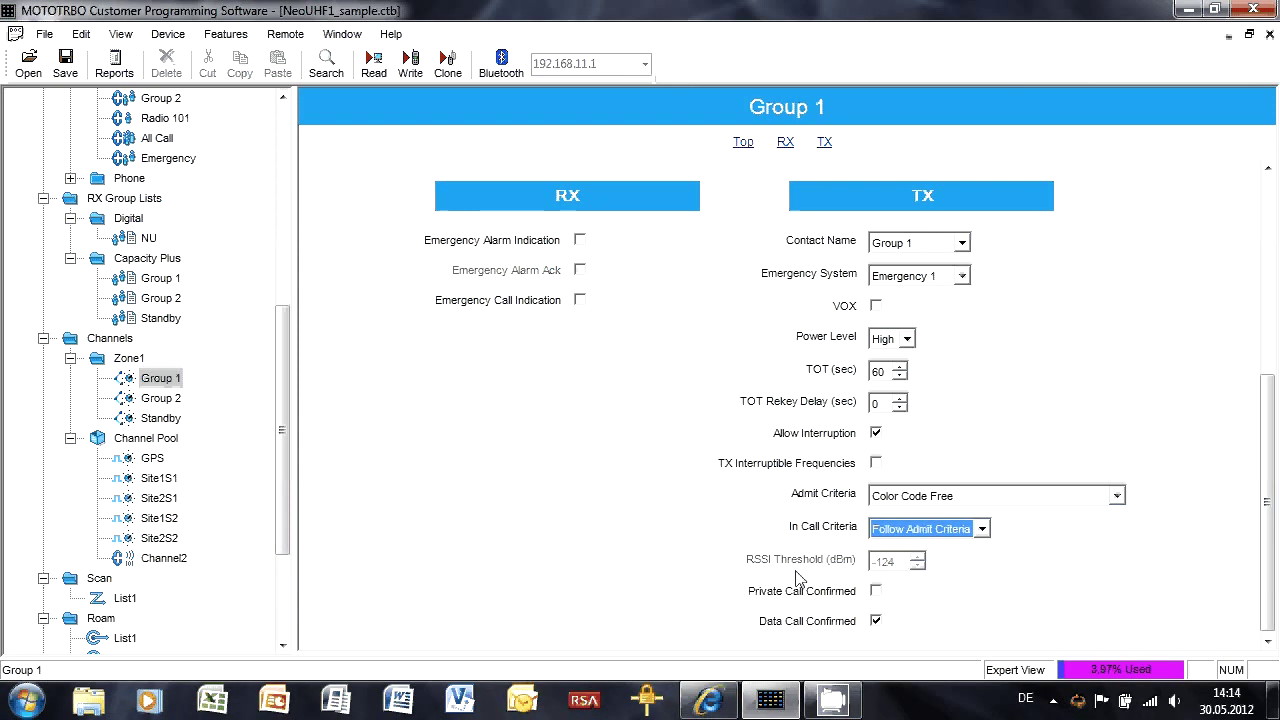
{"action": "left_click", "coordinate": [877, 591]}
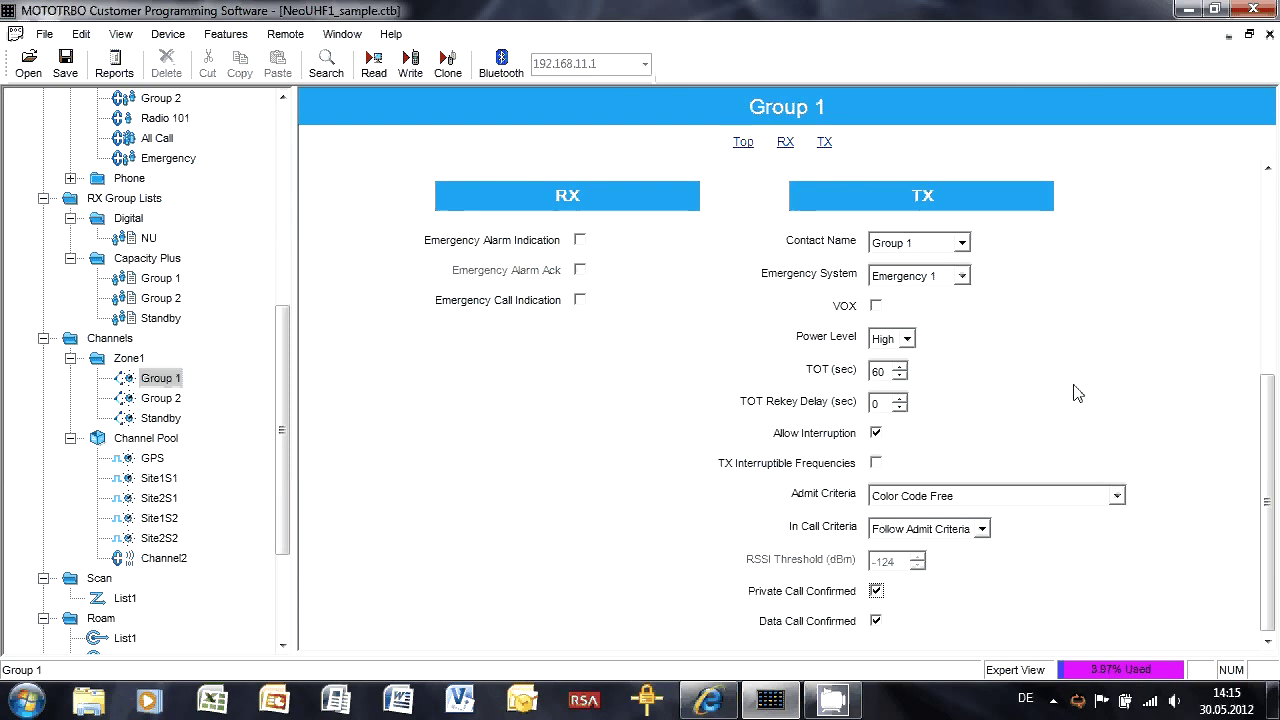
- Enable Emergency Alarm Indication and Emergency Call Indication for the Group 1 channel, leaving Emergency Alarm Ack off
{"action": "left_click", "coordinate": [580, 241]}
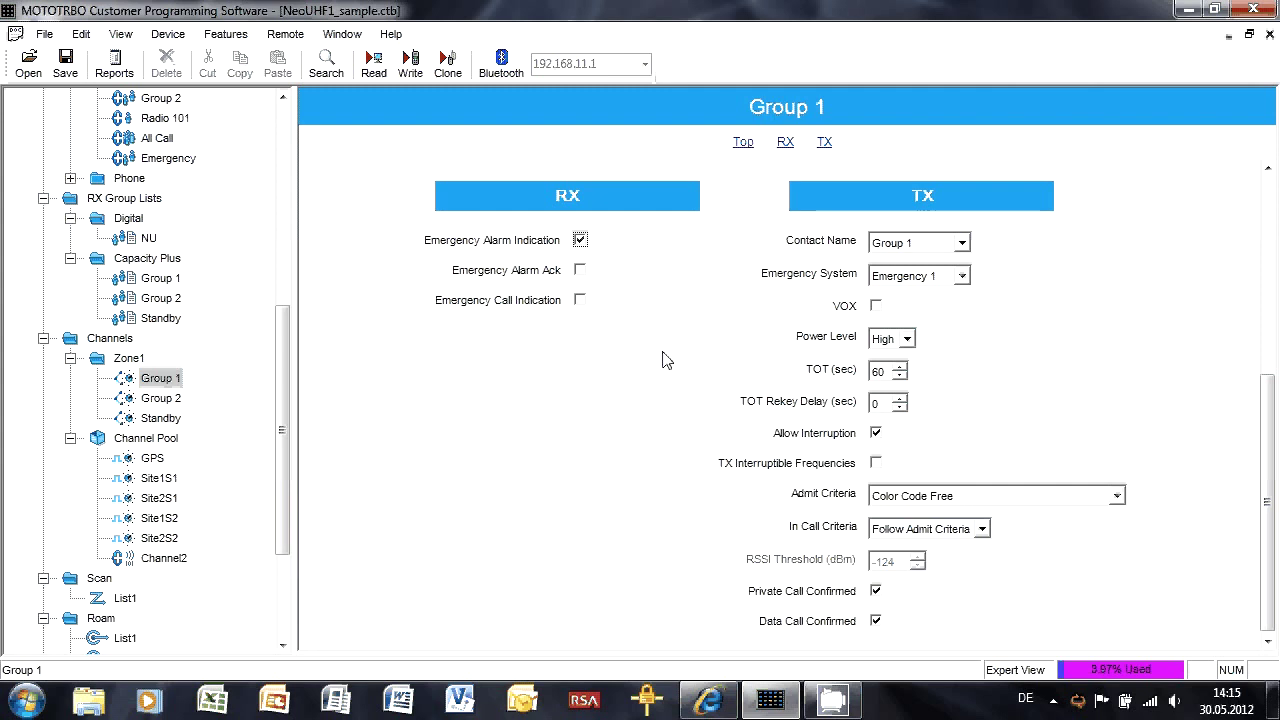
{"action": "left_click", "coordinate": [580, 270]}
{"action": "left_click", "coordinate": [579, 270]}
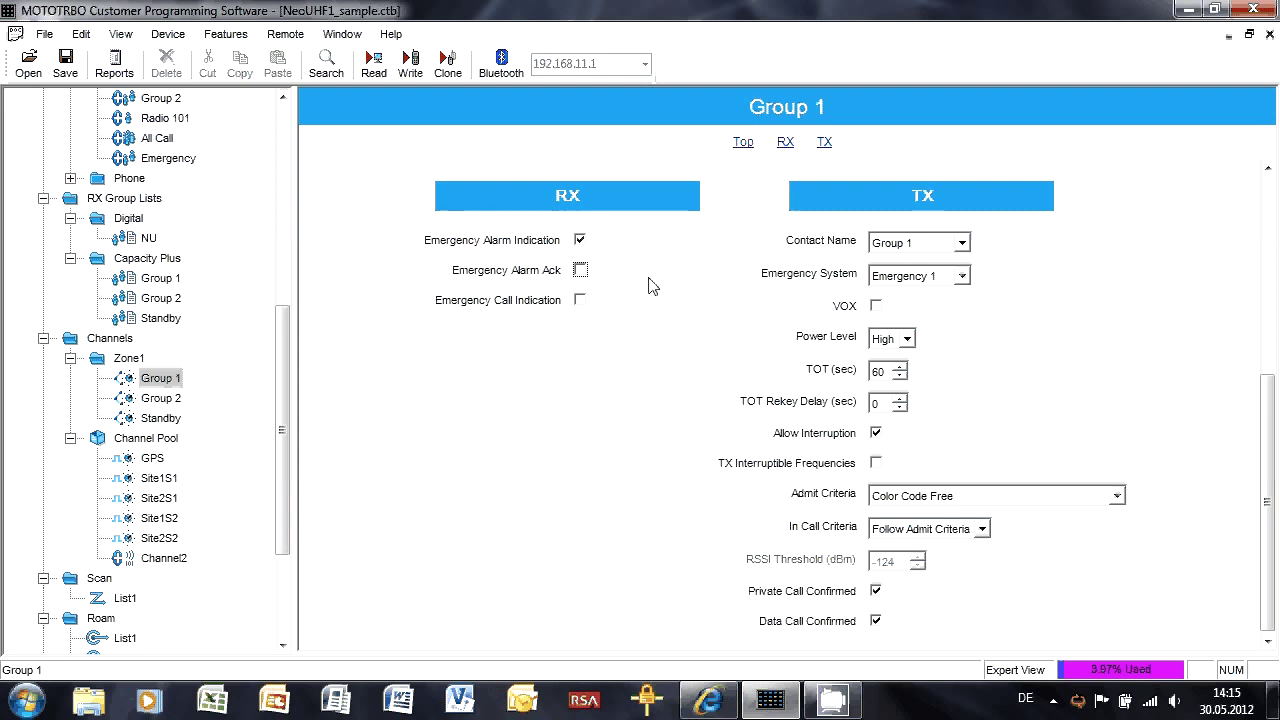
{"action": "left_click", "coordinate": [580, 300]}
- In the Zone1 channel table, enable Emergency Alarm Indication and Emergency Call Indication for channels 2 and 3
{"action": "left_click", "coordinate": [160, 399]}
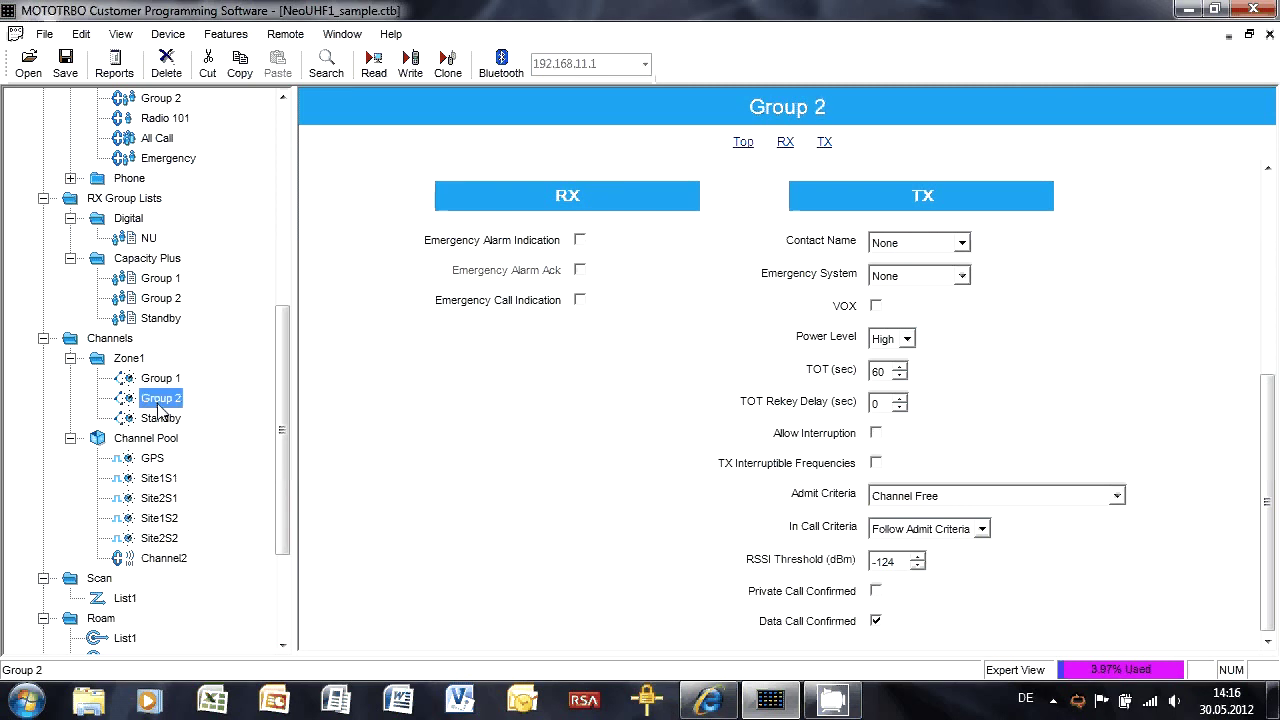
{"action": "left_click", "coordinate": [127, 362]}
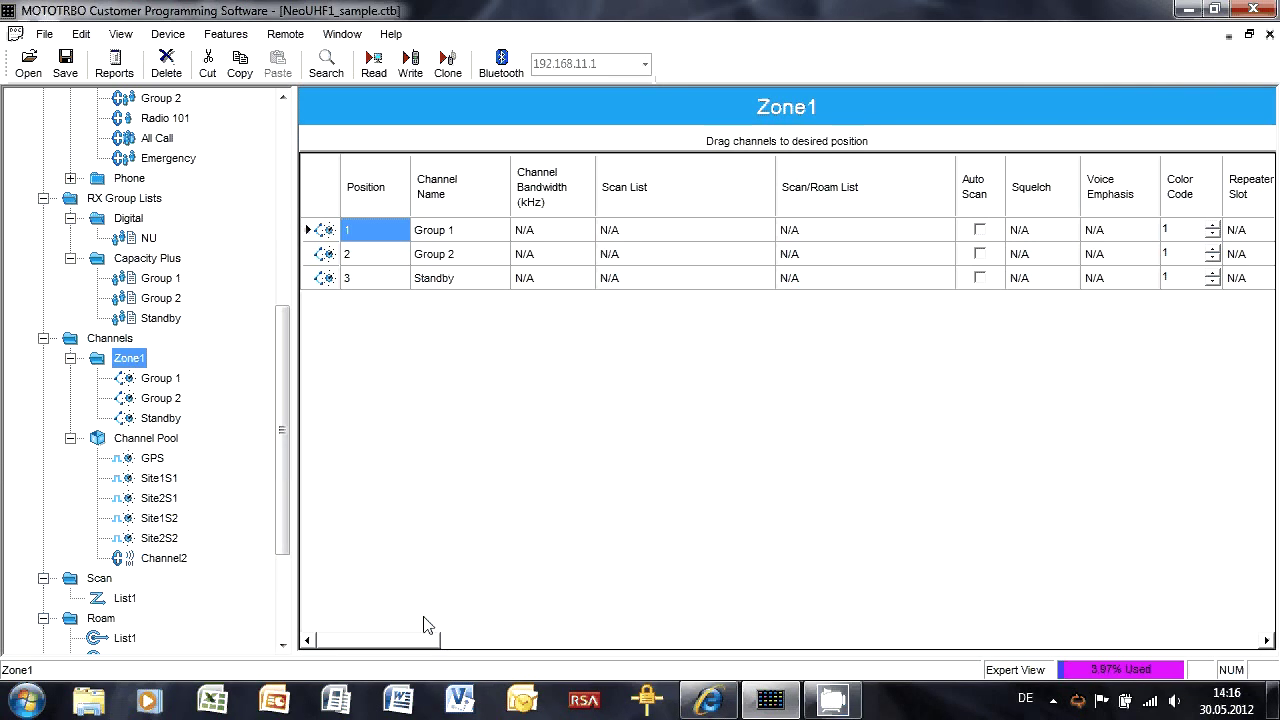
{"action": "left_click_drag", "start_coordinate": [406, 647], "coordinate": [657, 661]}
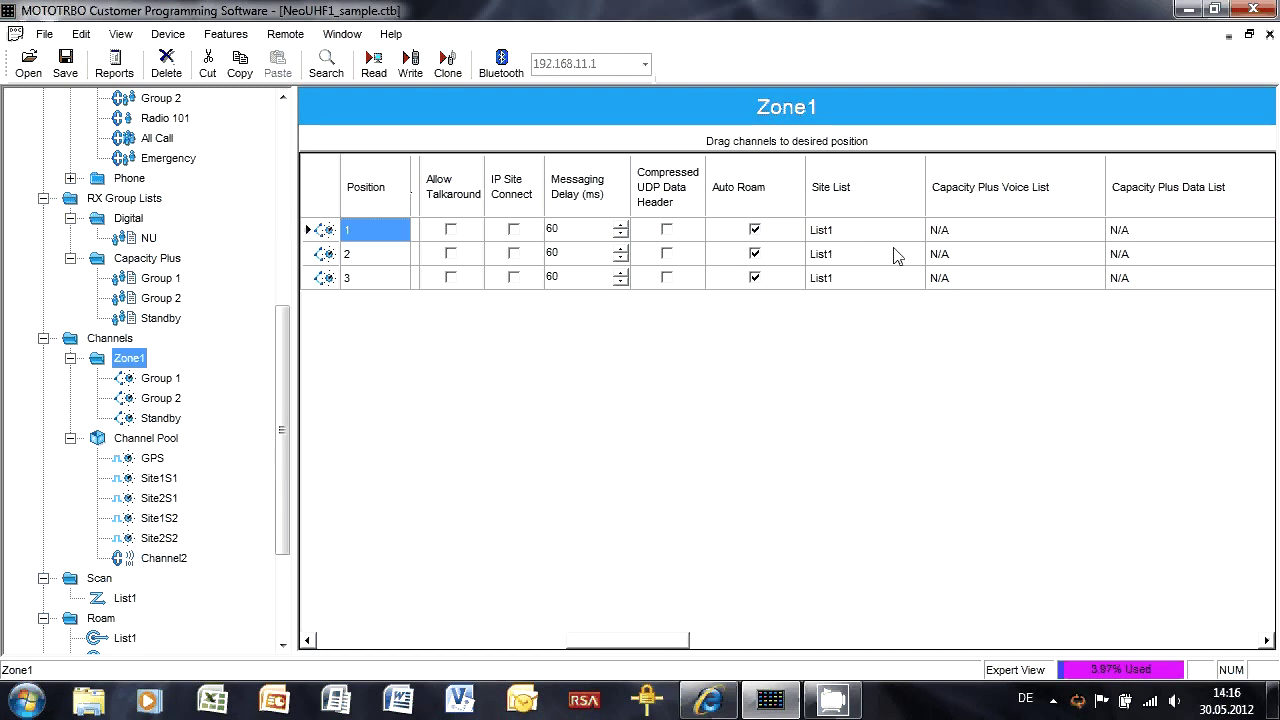
{"action": "left_click_drag", "start_coordinate": [605, 641], "coordinate": [811, 650]}
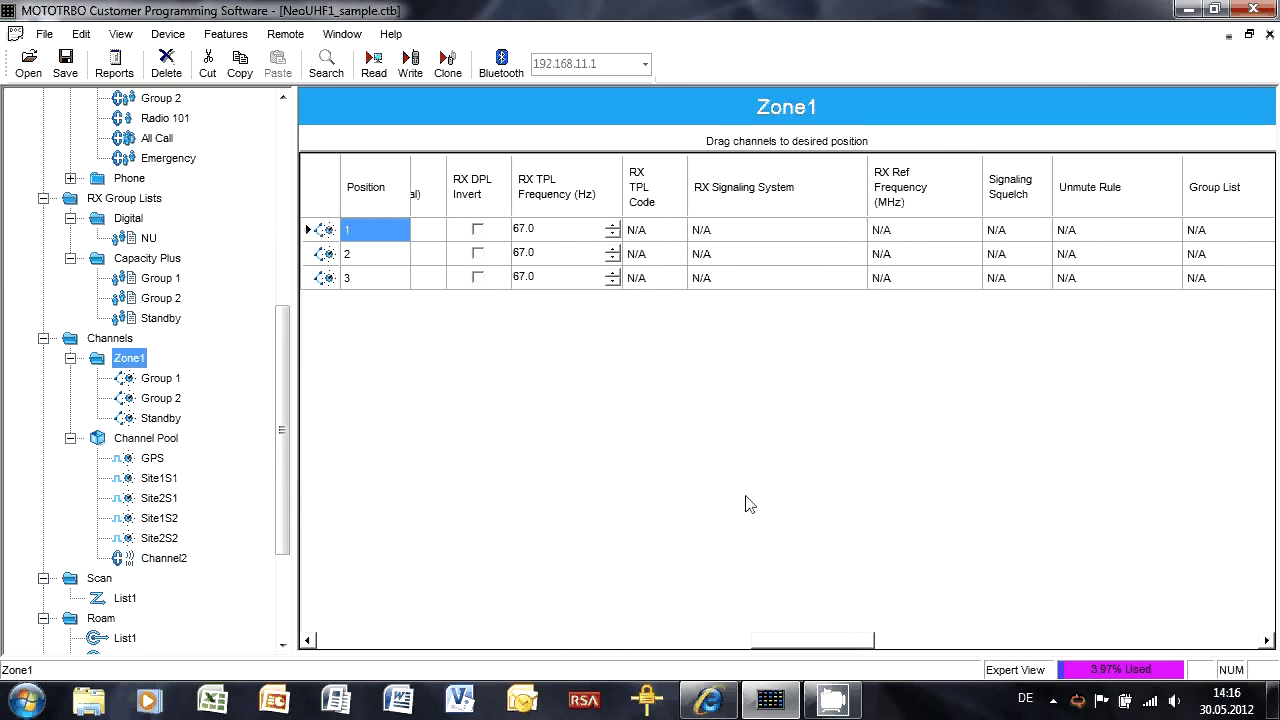
{"action": "left_click_drag", "start_coordinate": [800, 652], "coordinate": [900, 648]}
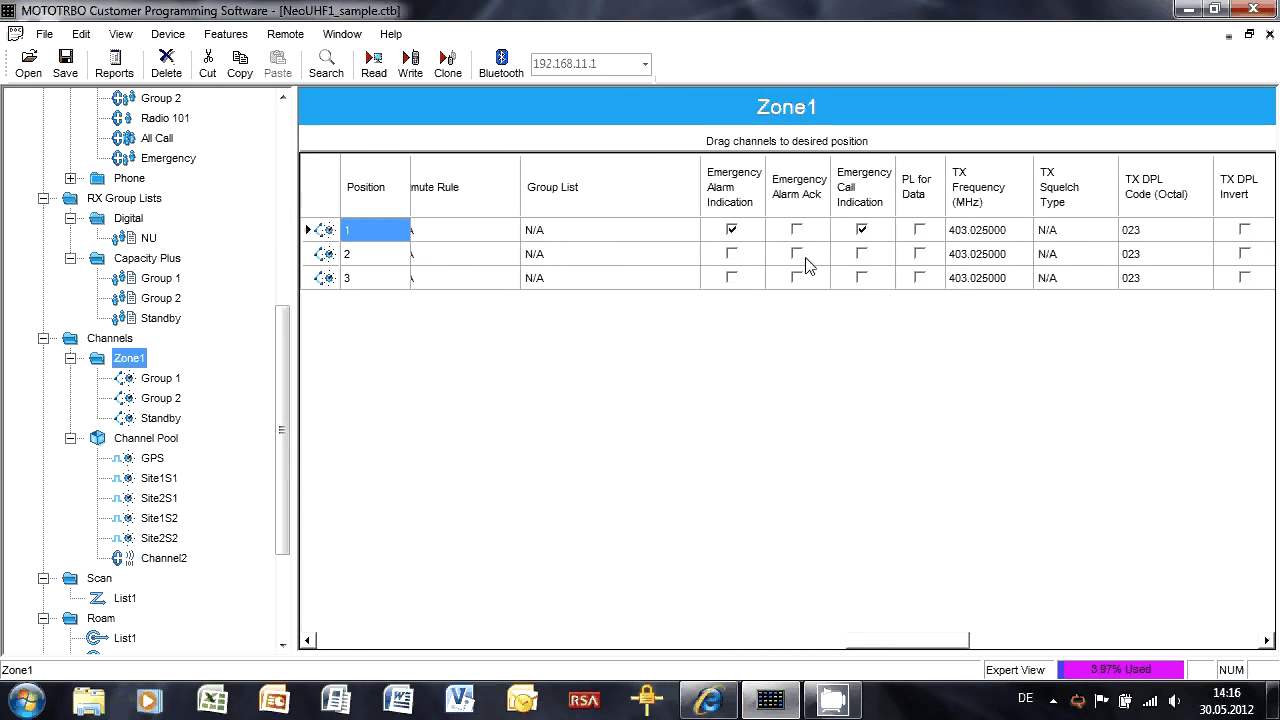
{"action": "left_click", "coordinate": [735, 255]}
{"action": "left_click", "coordinate": [733, 255]}
{"action": "left_click", "coordinate": [731, 278]}
{"action": "left_click", "coordinate": [862, 278]}
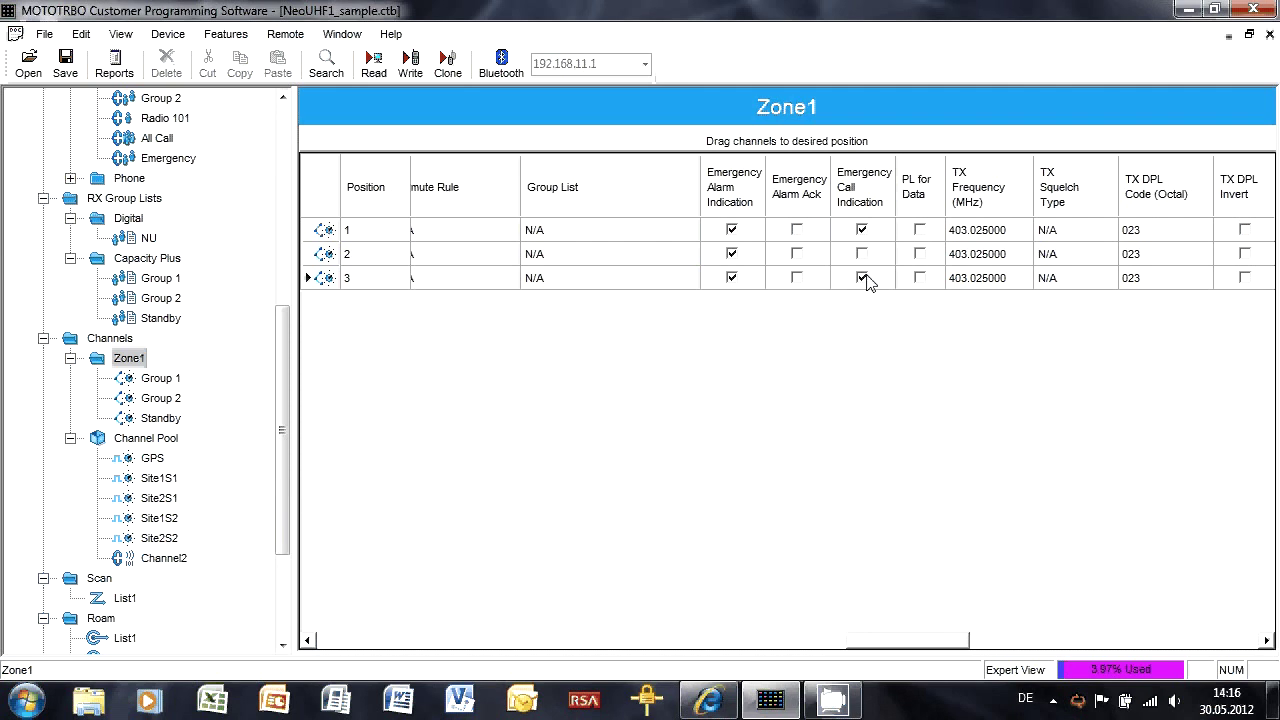
{"action": "left_click", "coordinate": [862, 254]}
- In the Zone1 table, set channel 2's contact name to Group 2 and keep channel 3's at None
{"action": "left_click_drag", "start_coordinate": [876, 648], "coordinate": [1049, 650]}
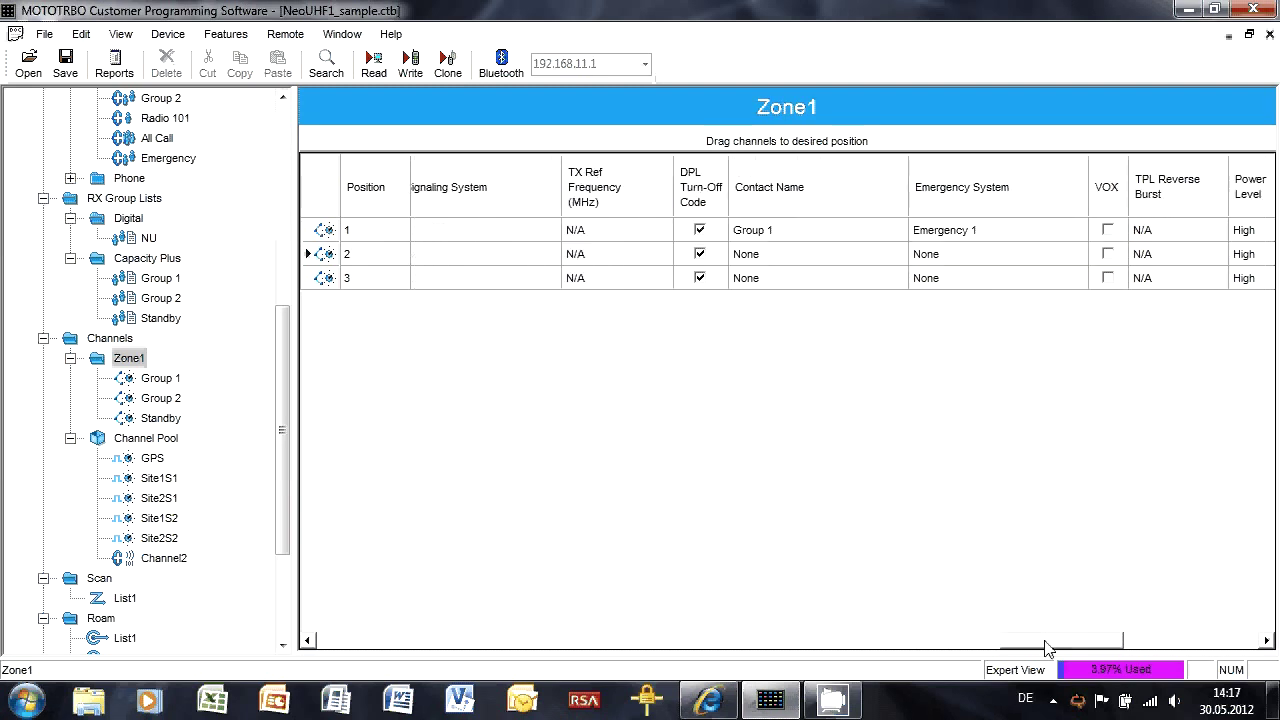
{"action": "left_click", "coordinate": [900, 255]}
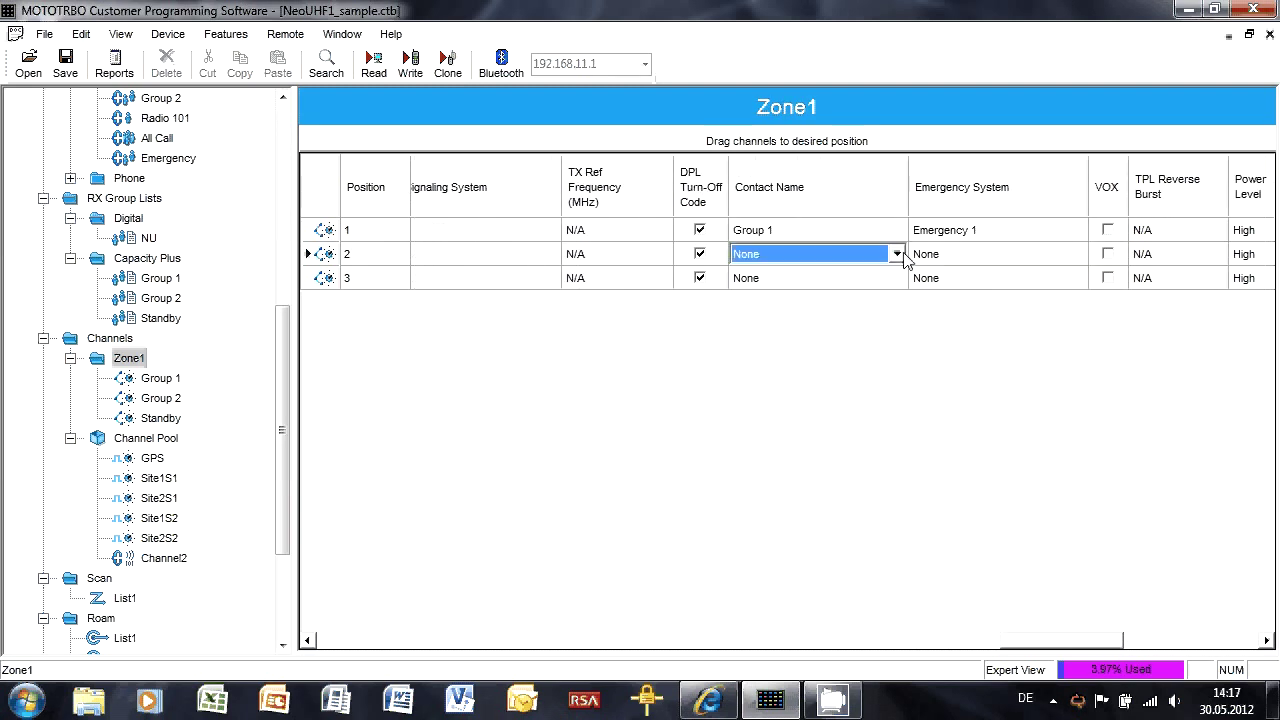
{"action": "left_click", "coordinate": [898, 254]}
{"action": "left_click", "coordinate": [782, 320]}
{"action": "left_click", "coordinate": [898, 278]}
{"action": "left_click", "coordinate": [898, 279]}
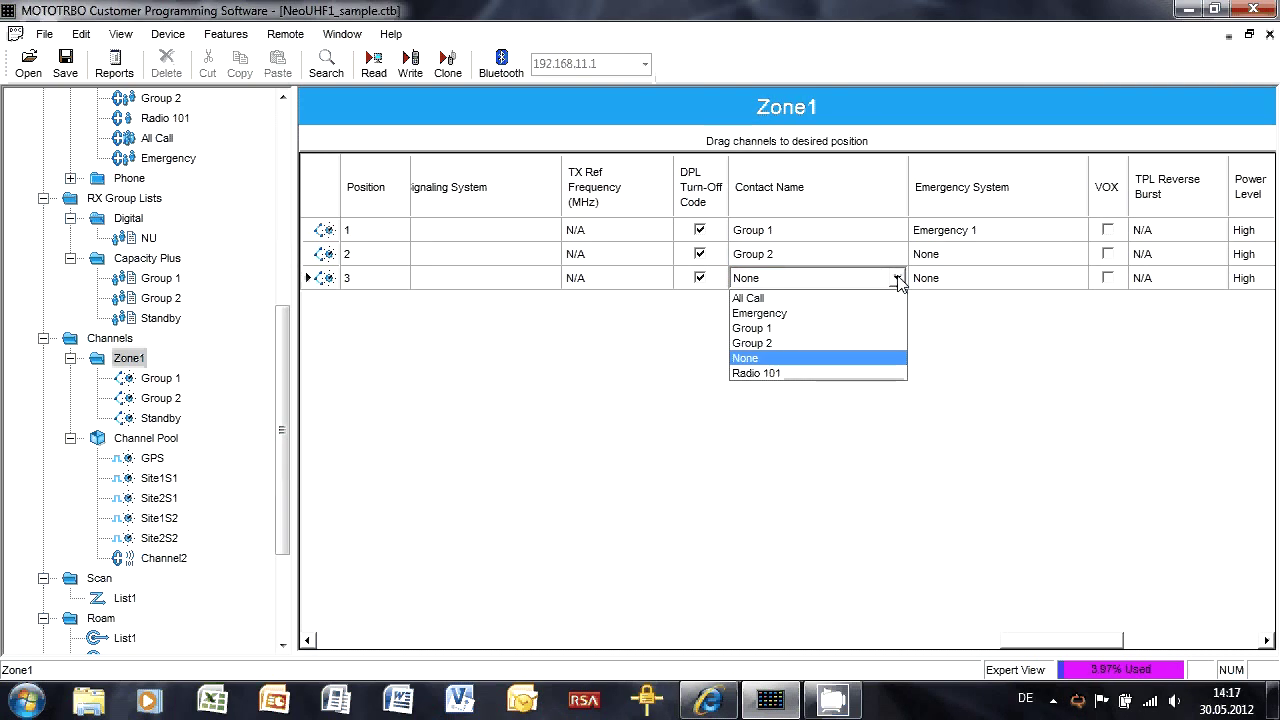
{"action": "left_click", "coordinate": [771, 358]}
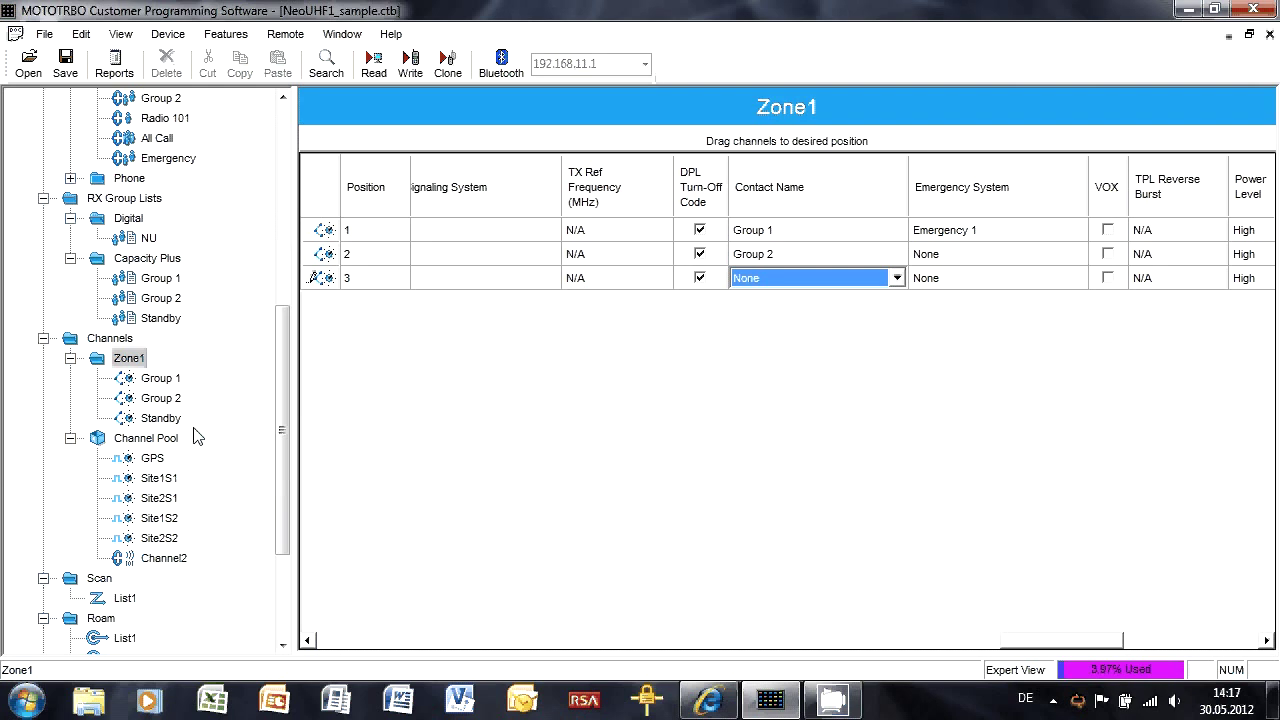
- In the Zone1 channel table, set the emergency system of channels 3 and 2 to Emergency 1
{"action": "left_click", "coordinate": [1077, 280]}
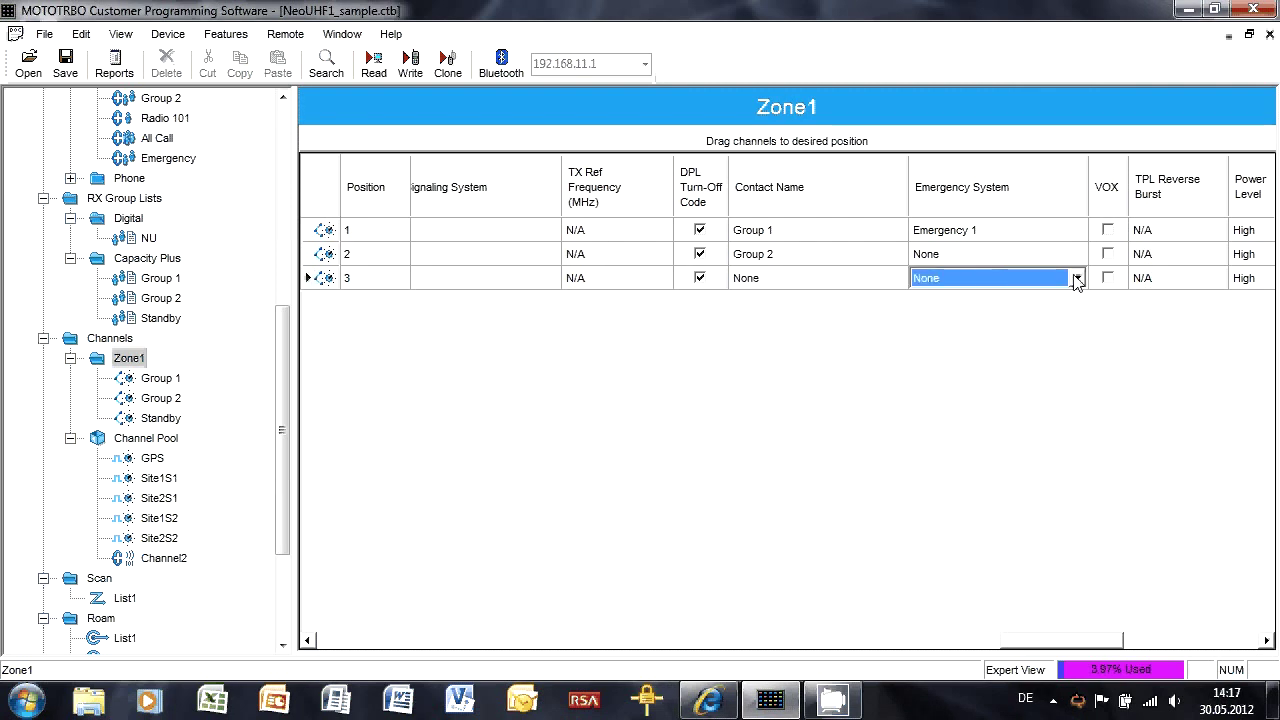
{"action": "left_click", "coordinate": [1078, 279]}
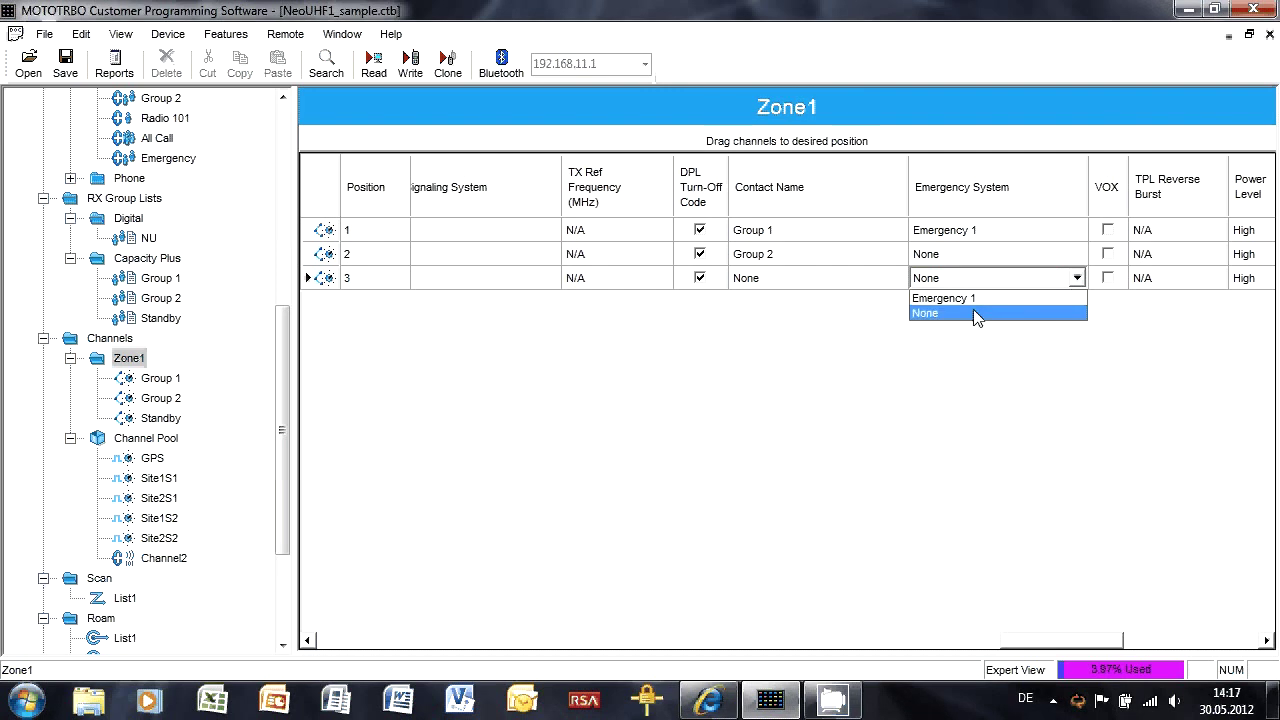
{"action": "left_click", "coordinate": [1000, 298]}
{"action": "left_click", "coordinate": [1035, 256]}
{"action": "left_click", "coordinate": [1077, 255]}
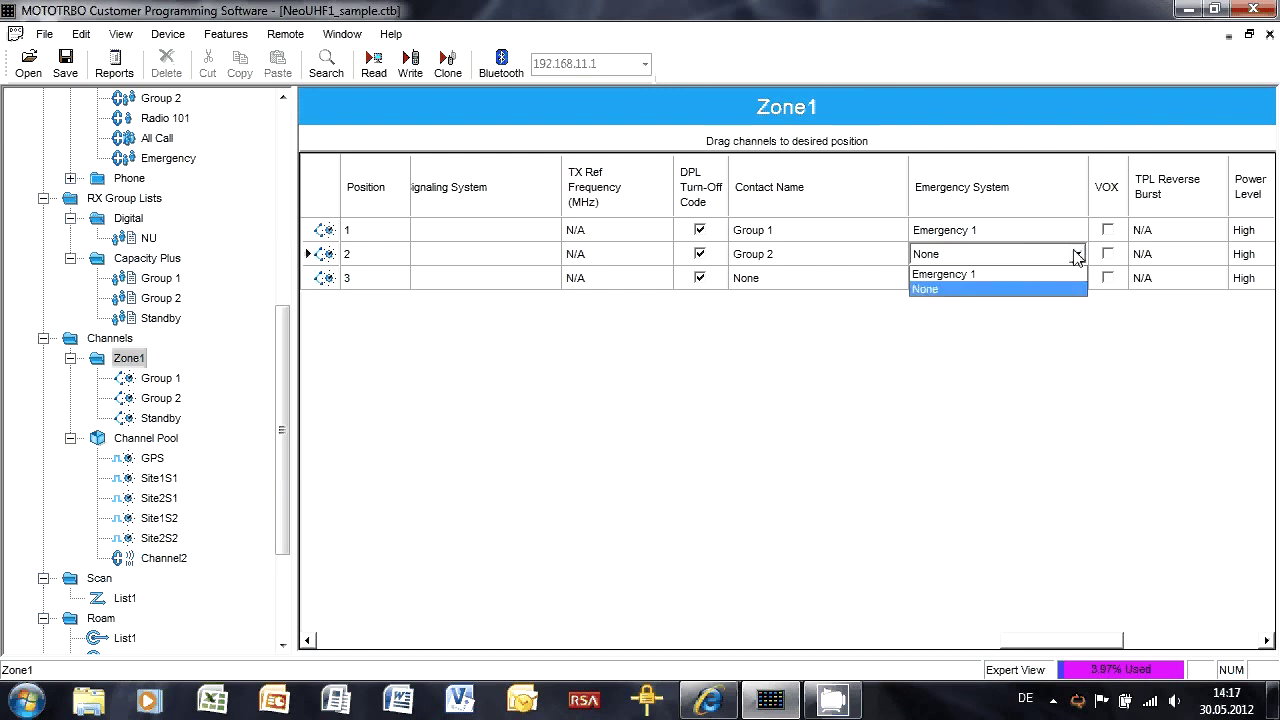
{"action": "left_click", "coordinate": [960, 274]}
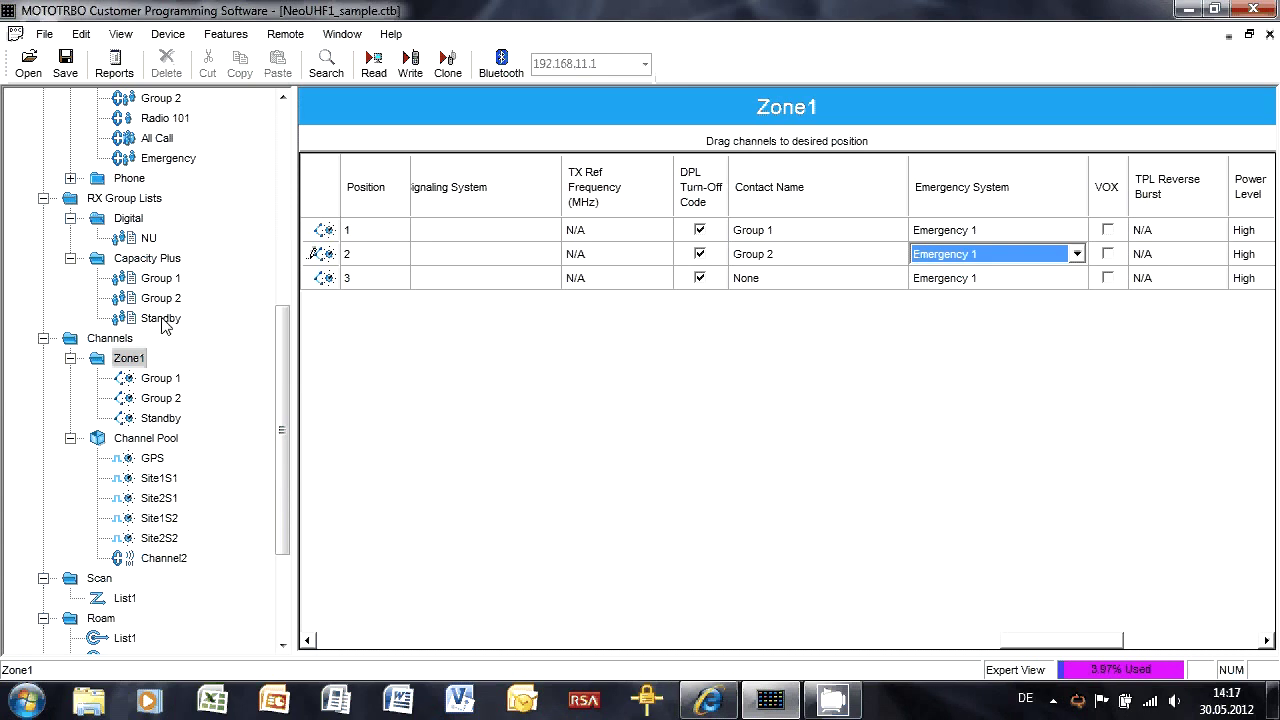
- Enable Allow Interruption for channels 2 and 3 in the Zone1 table
{"action": "left_click_drag", "start_coordinate": [1057, 637], "coordinate": [1130, 650]}
{"action": "left_click", "coordinate": [971, 253]}
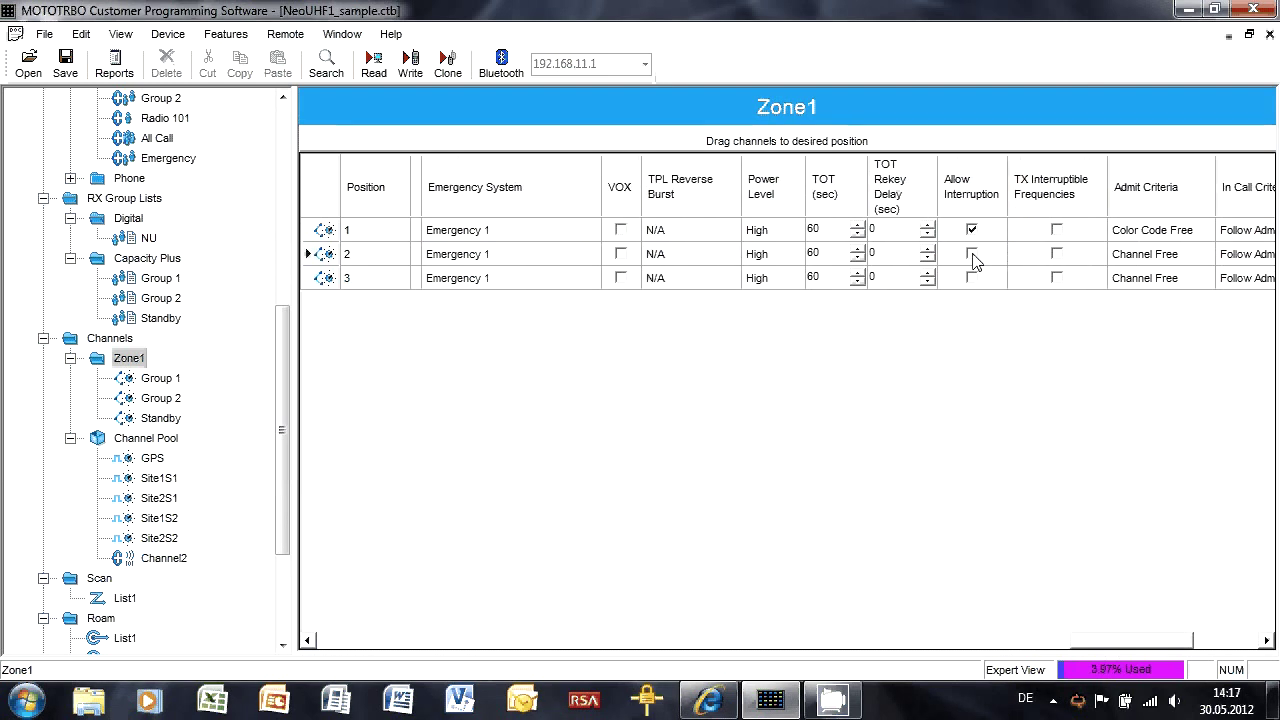
{"action": "left_click", "coordinate": [971, 277]}
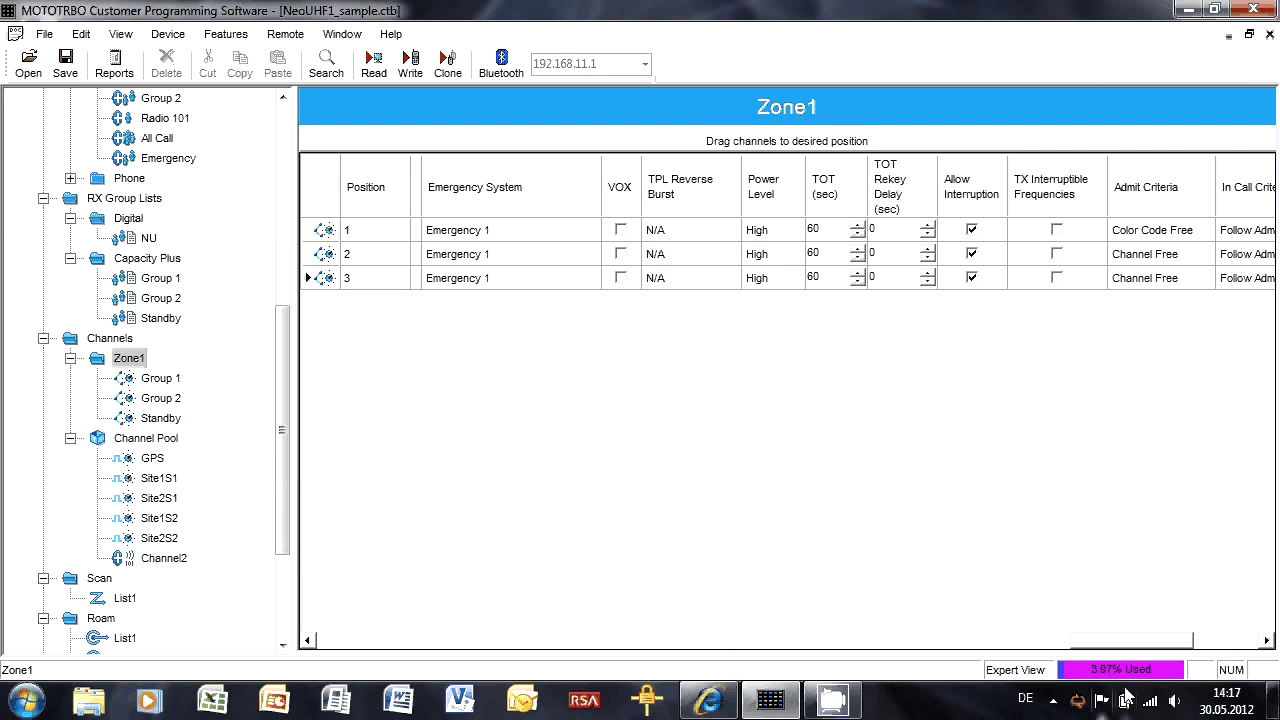
- Set the admit criteria of Zone1 channels 2 and 3 to Color Code Free
{"action": "left_click_drag", "start_coordinate": [1130, 640], "coordinate": [1188, 640]}
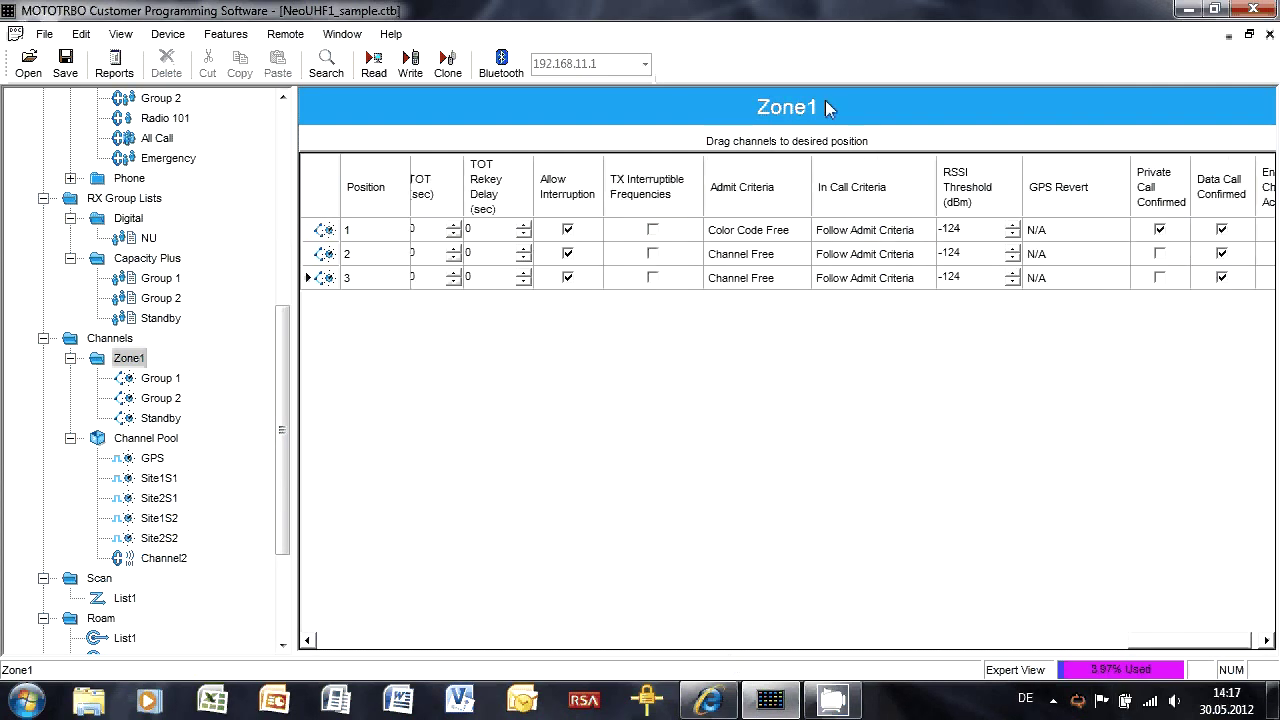
{"action": "left_click", "coordinate": [795, 253]}
{"action": "left_click", "coordinate": [795, 253]}
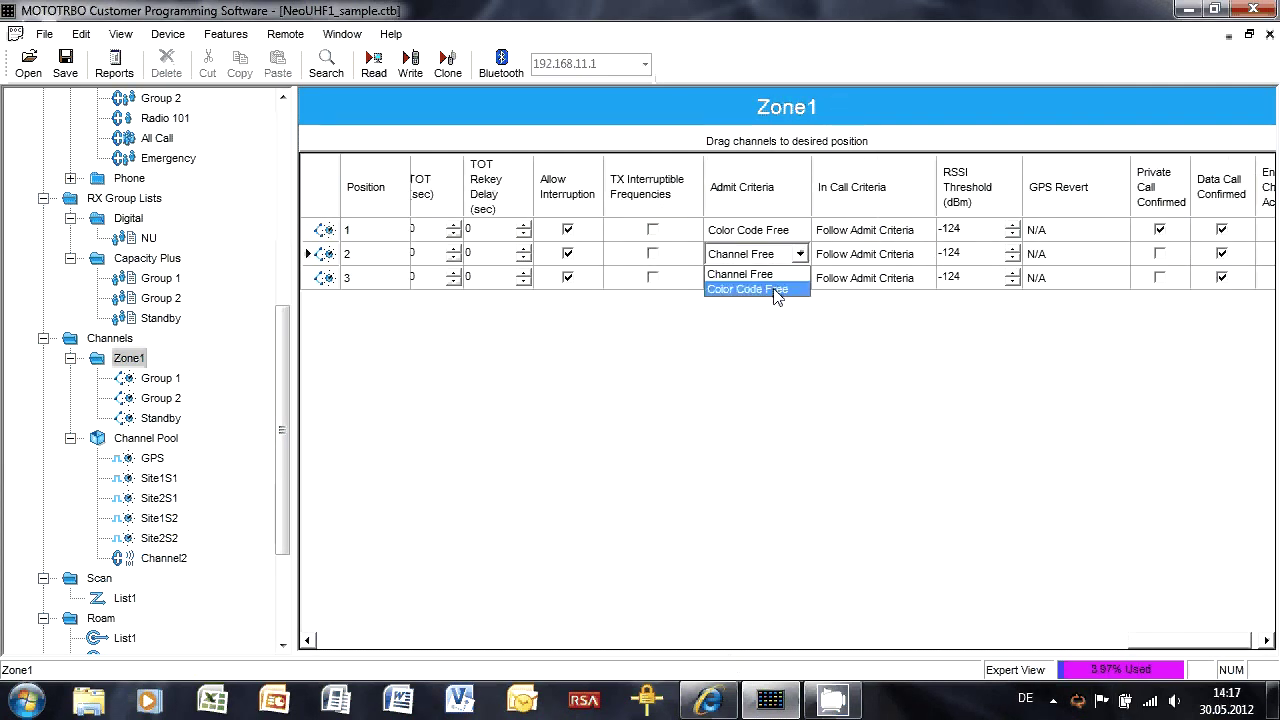
{"action": "left_click", "coordinate": [797, 280]}
{"action": "left_click", "coordinate": [797, 280]}
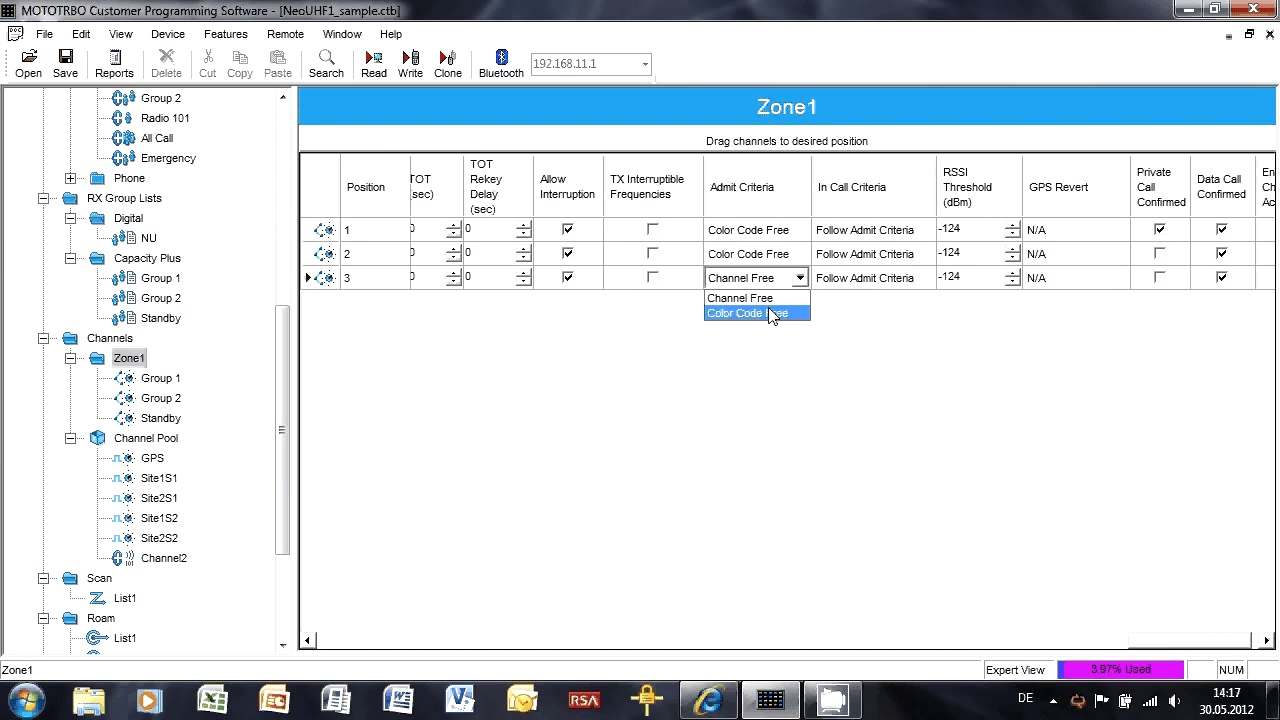
{"action": "left_click", "coordinate": [773, 314]}
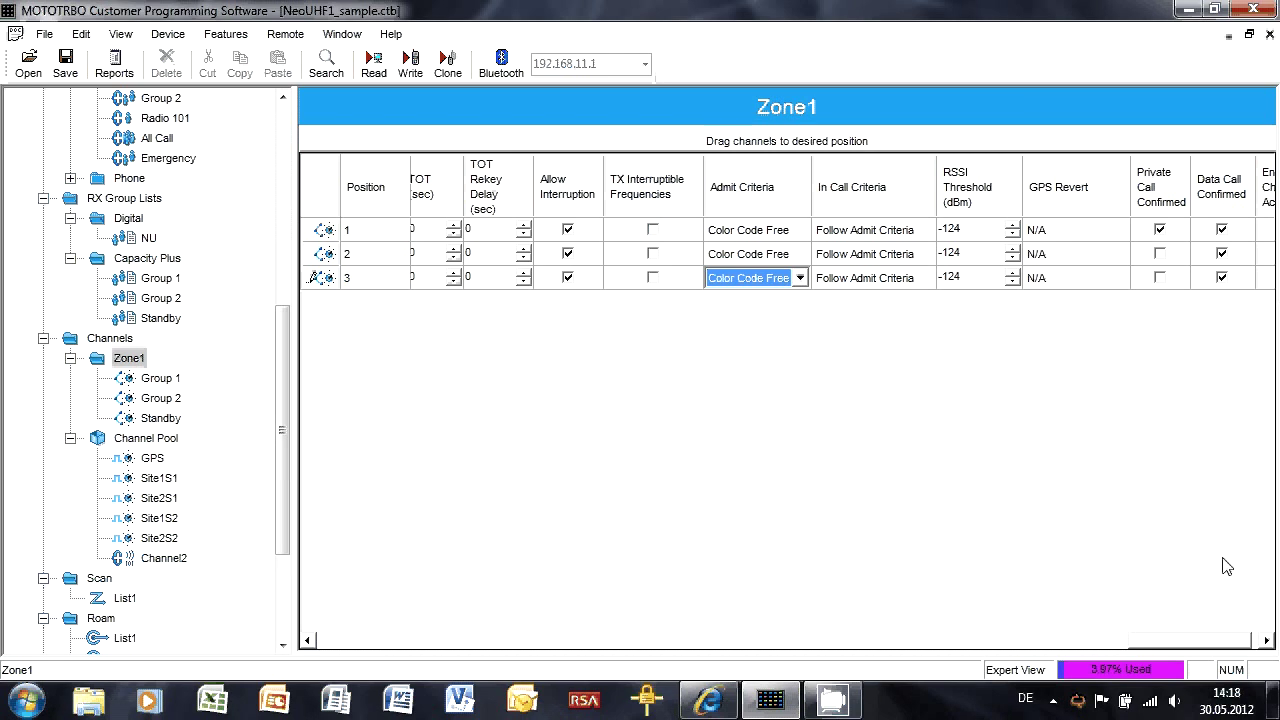
- Enable Private Call Confirmed for channels 2 and 3 in the Zone1 table
{"action": "scroll", "coordinate": [1250, 535], "scroll_direction": "right", "scroll_amount": 1}
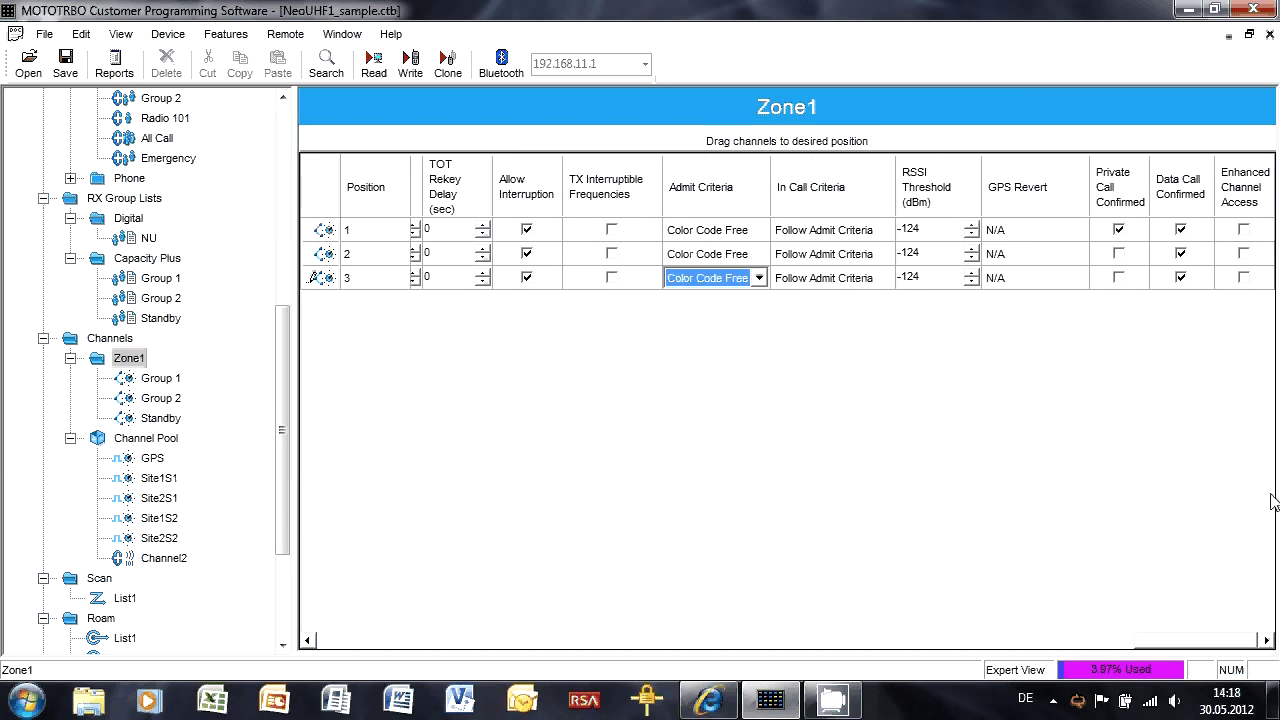
{"action": "left_click", "coordinate": [1119, 253]}
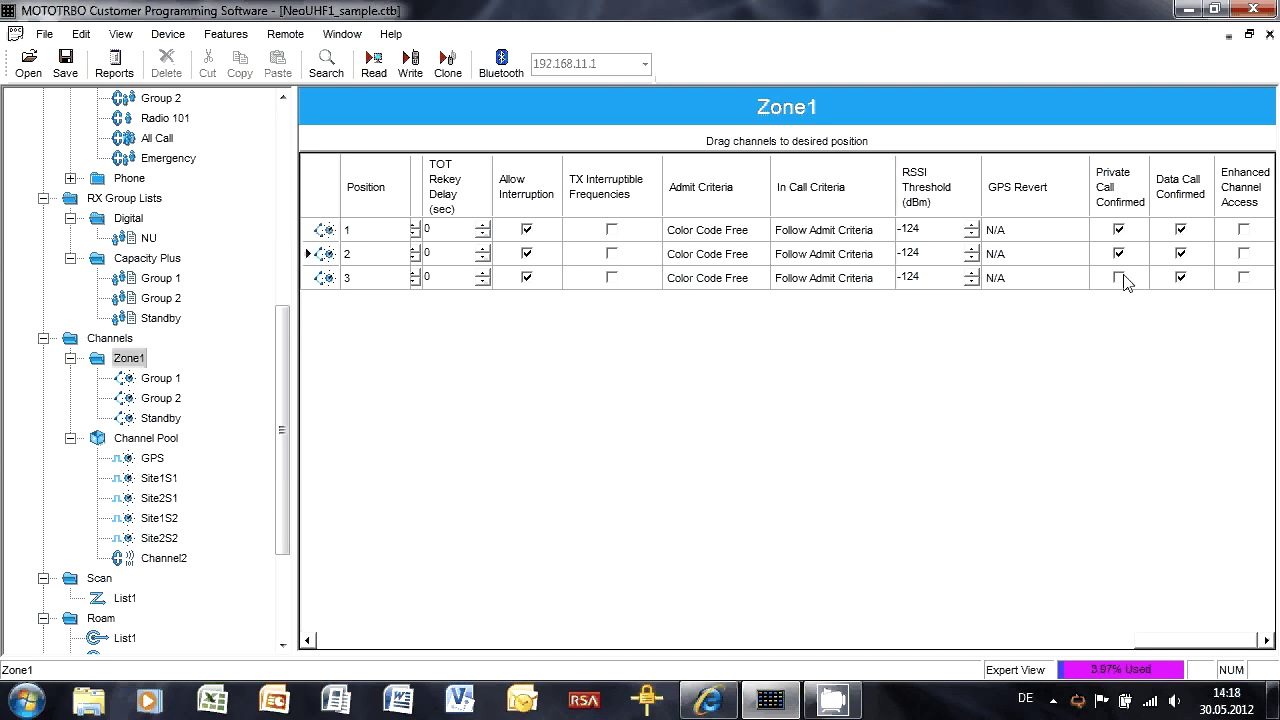
{"action": "left_click", "coordinate": [1119, 278]}
- Delete the channels GPS, Site1S1, Site2S1, Site1S2 and Site2S2 from the Channel Pool, keeping Channel2
{"action": "left_click", "coordinate": [155, 460]}
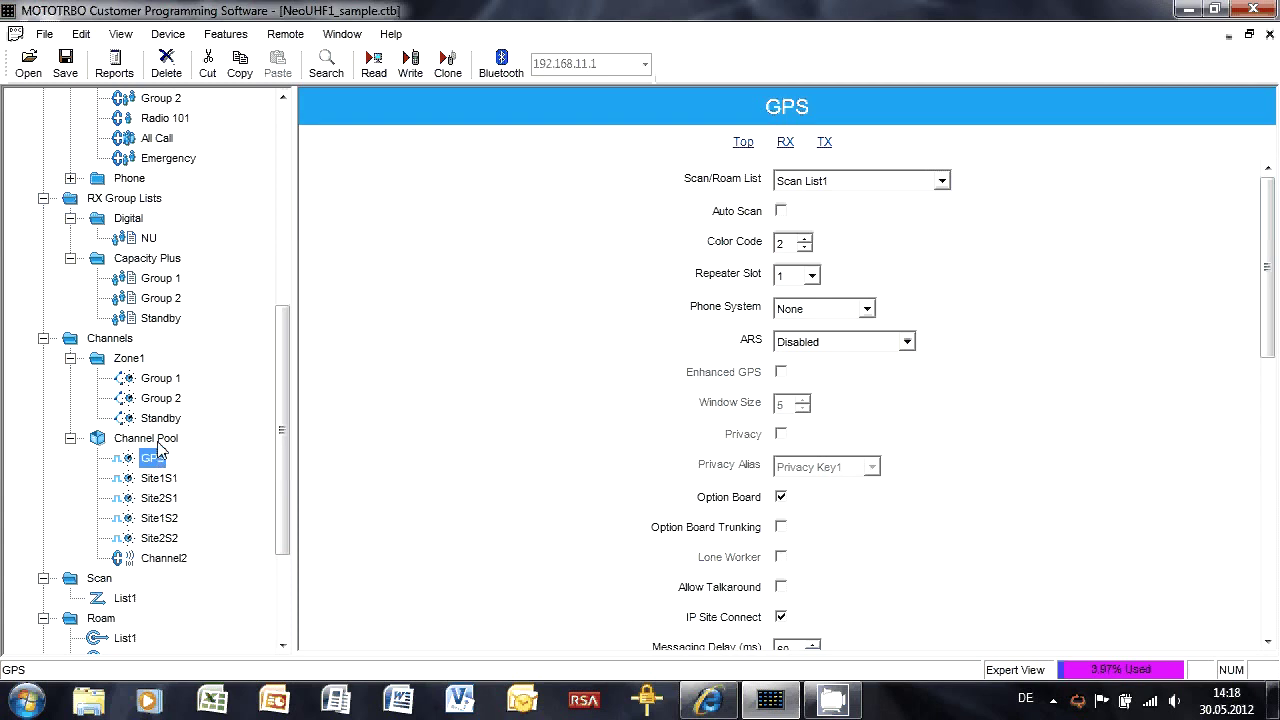
{"action": "left_click", "coordinate": [161, 540], "text": "shift"}
{"action": "key", "text": "Delete"}
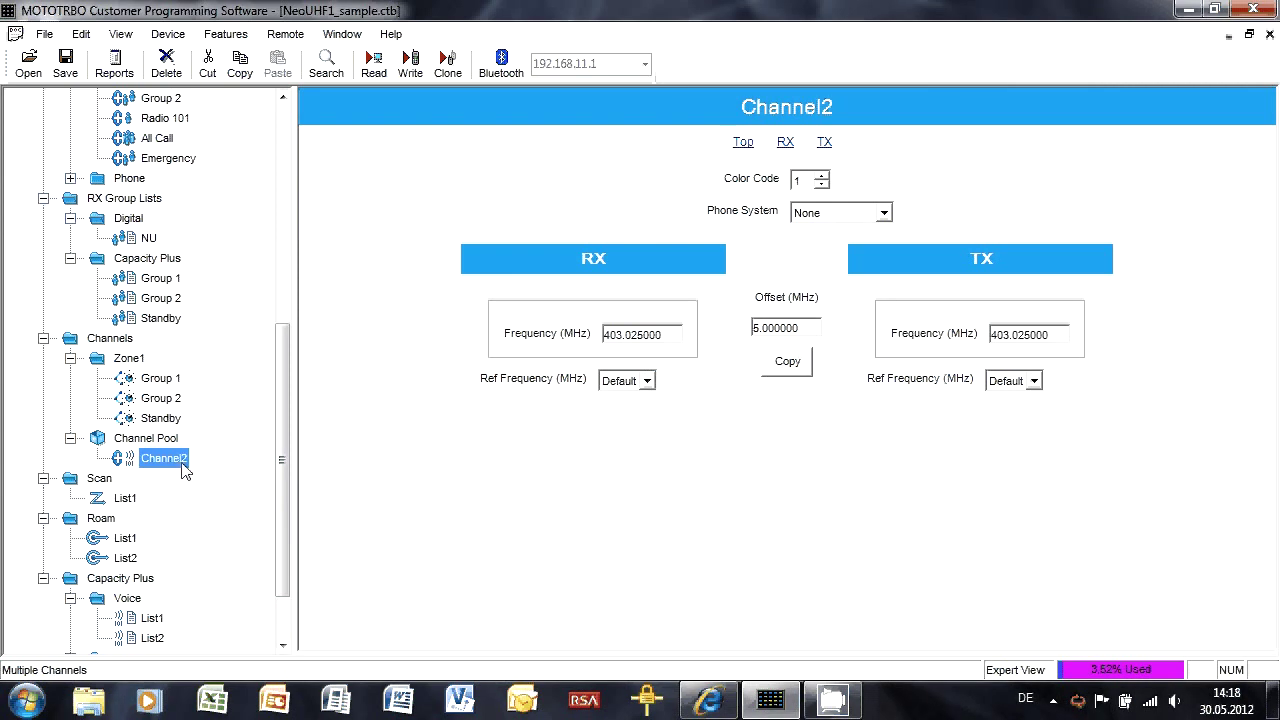
- Add three Capacity Plus Voice channels to the Channel Pool
{"action": "right_click", "coordinate": [153, 442]}
{"action": "mouse_move", "coordinate": [218, 456]}
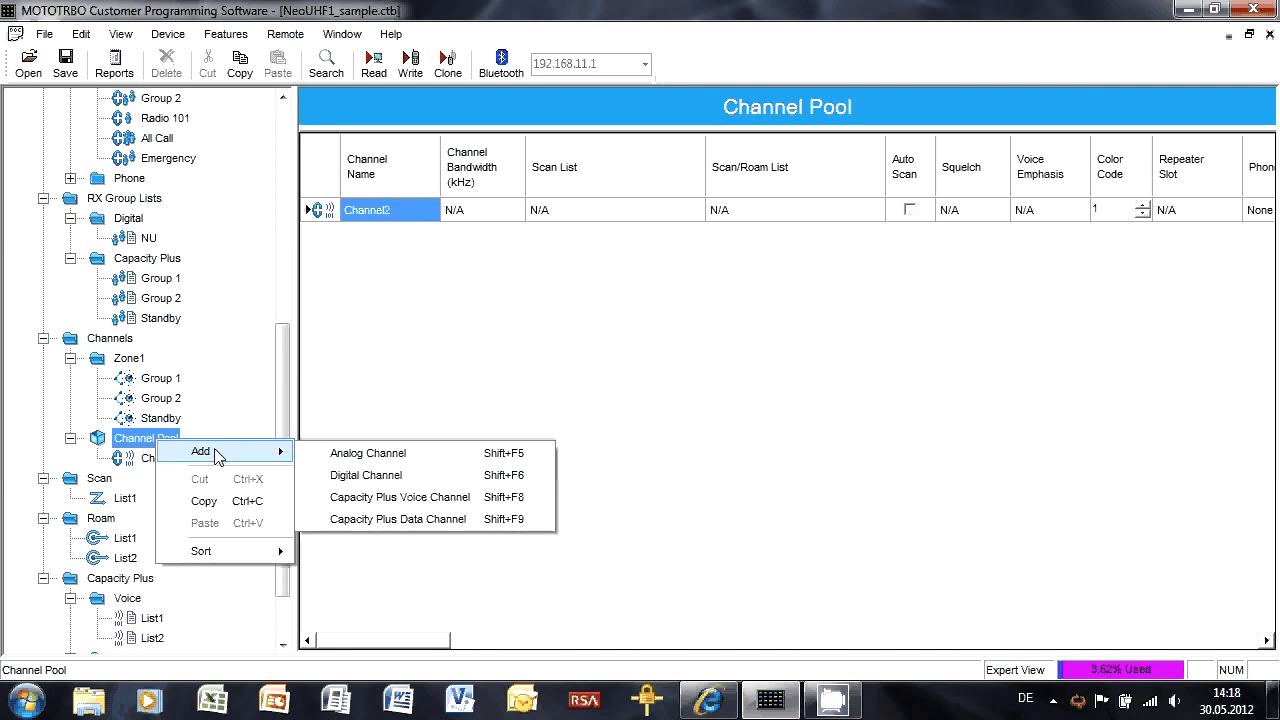
{"action": "left_click", "coordinate": [412, 500]}
{"action": "right_click", "coordinate": [160, 441]}
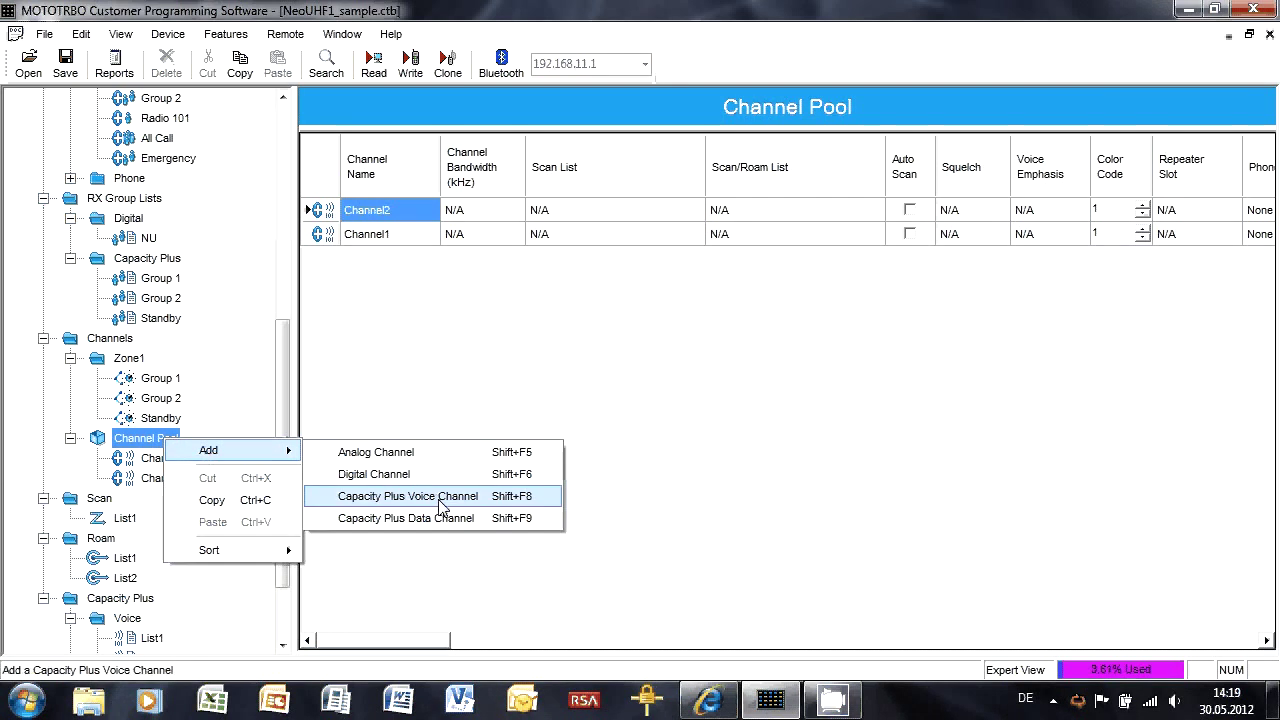
{"action": "left_click", "coordinate": [437, 498]}
{"action": "right_click", "coordinate": [167, 440]}
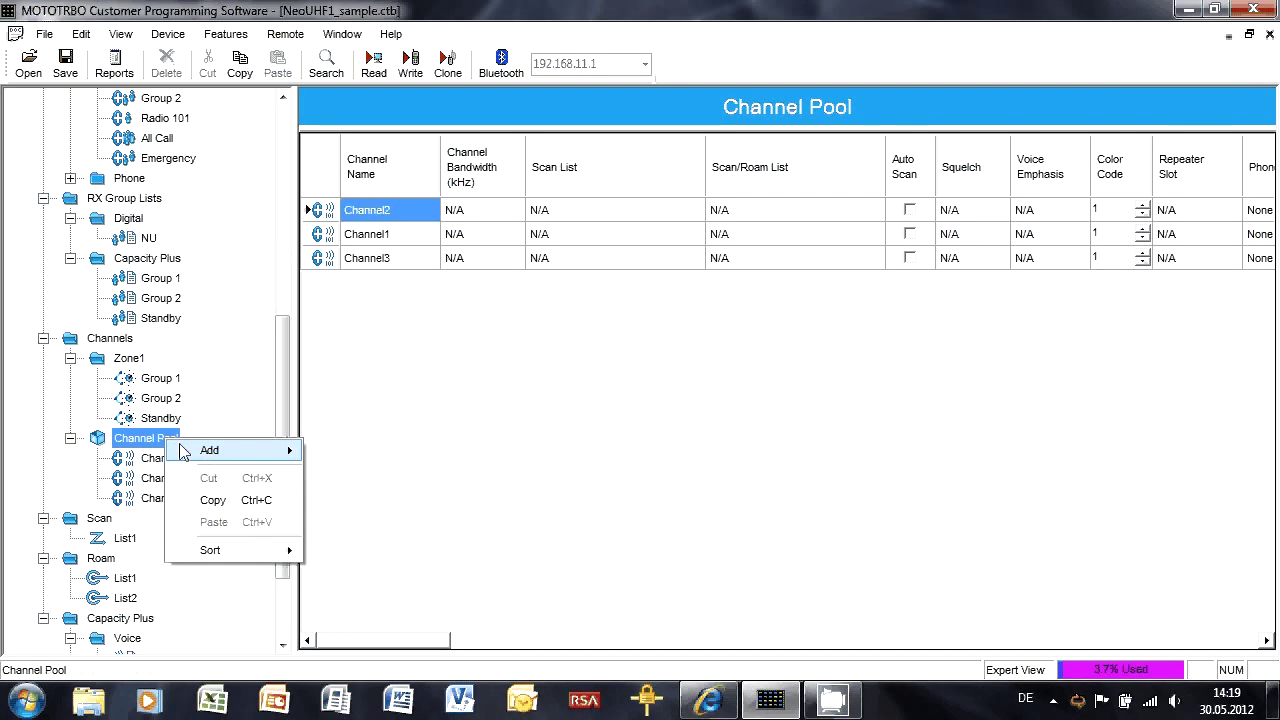
{"action": "mouse_move", "coordinate": [184, 452]}
{"action": "left_click", "coordinate": [466, 495]}
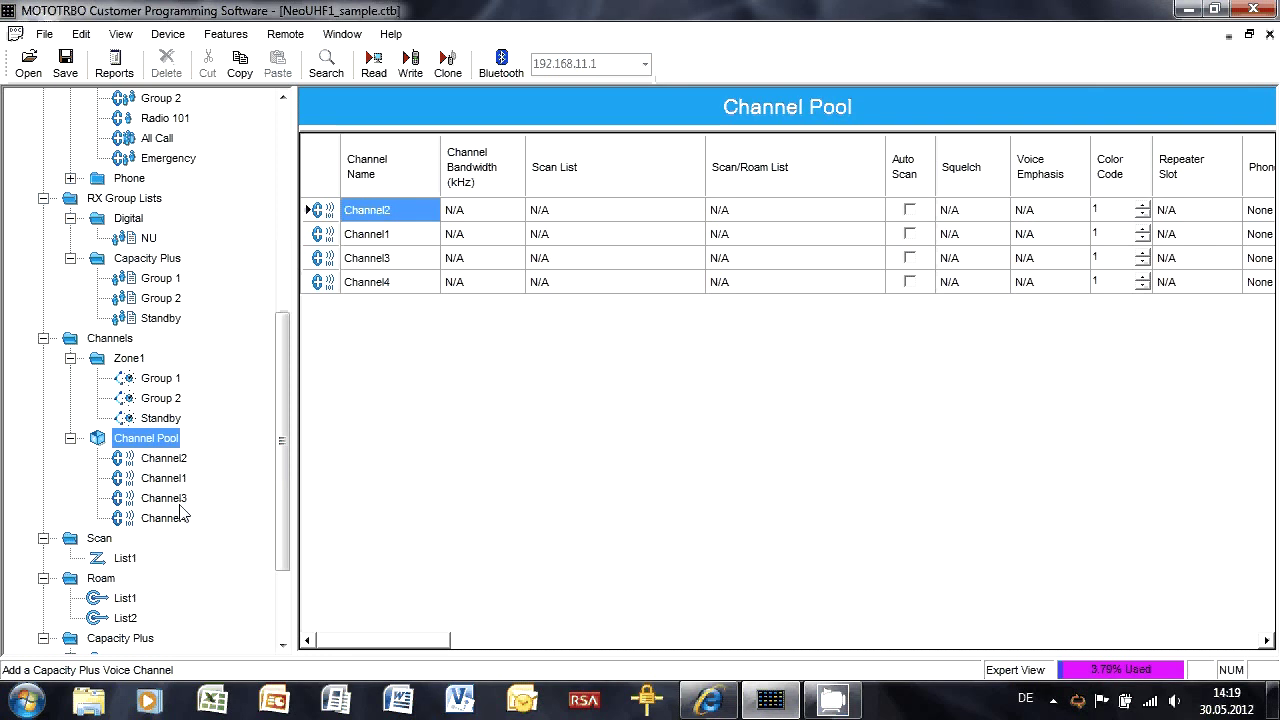
- Rename Channel2 in the Channel Pool as Site 1 Rack 1.1
{"action": "left_click", "coordinate": [165, 458]}
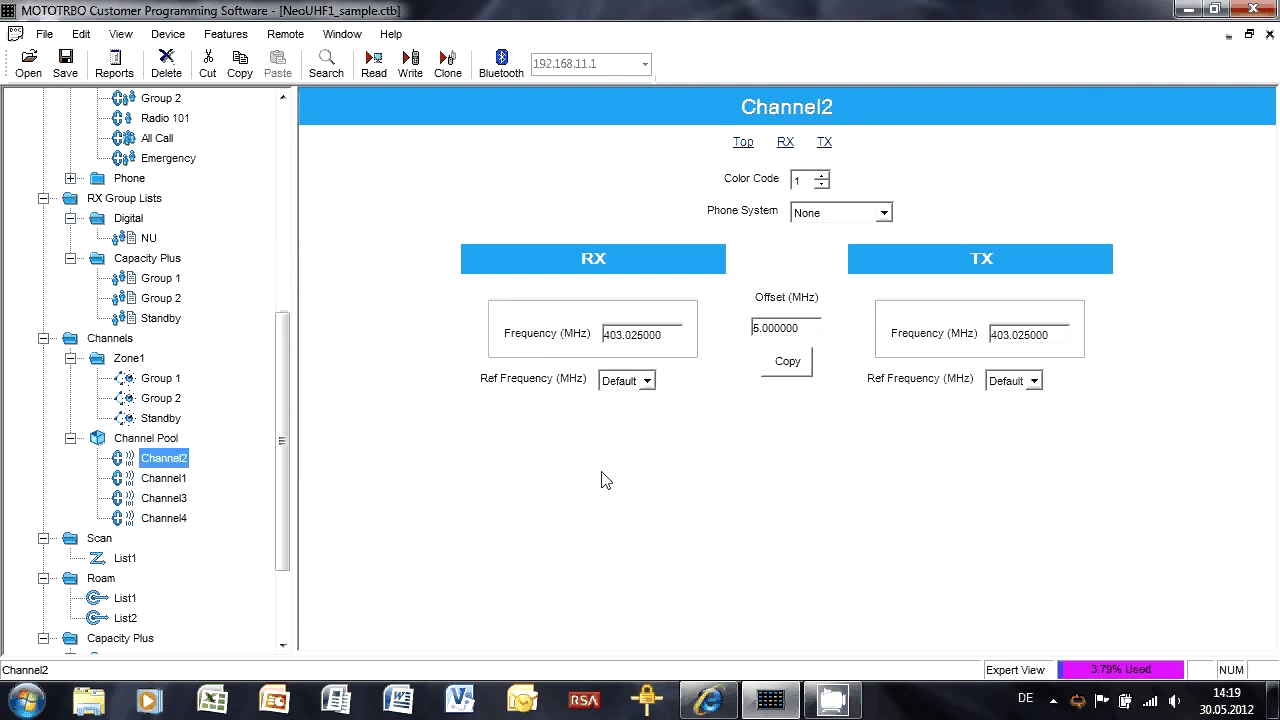
{"action": "key", "text": "F2"}
{"action": "type", "text": "Site "}
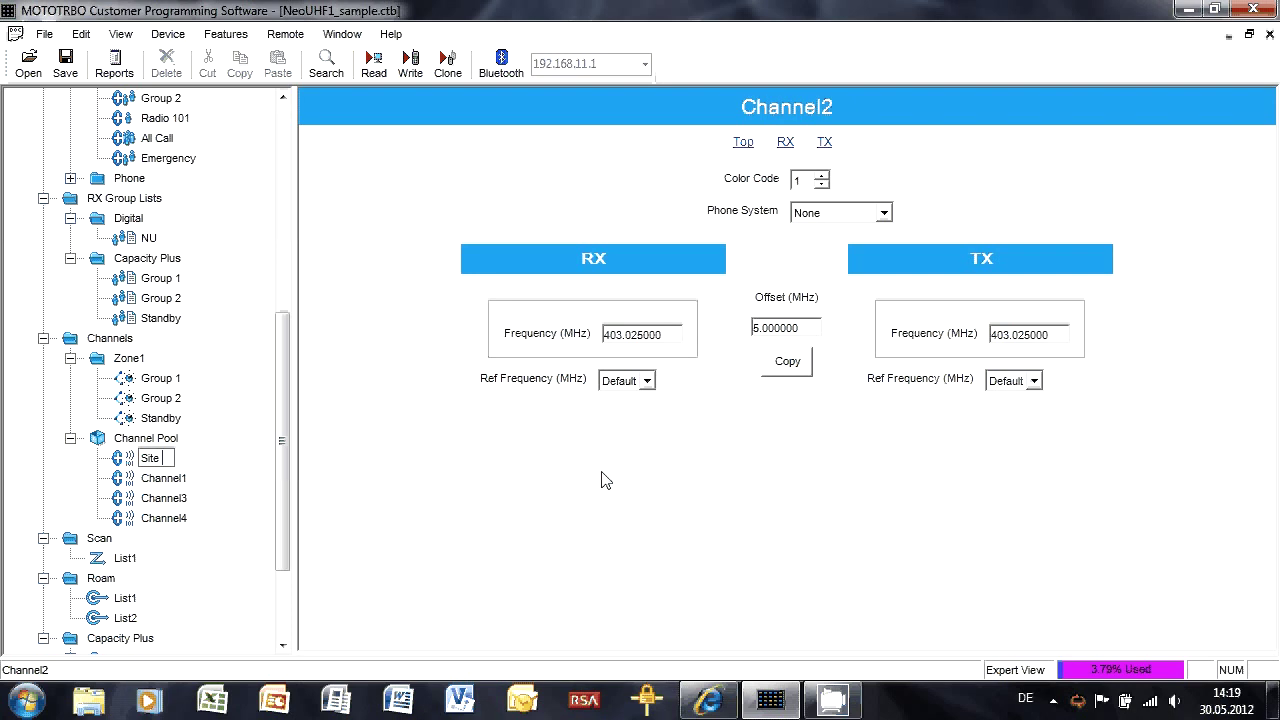
{"action": "type", "text": "1 Rack 1.1"}
{"action": "key", "text": "Return"}
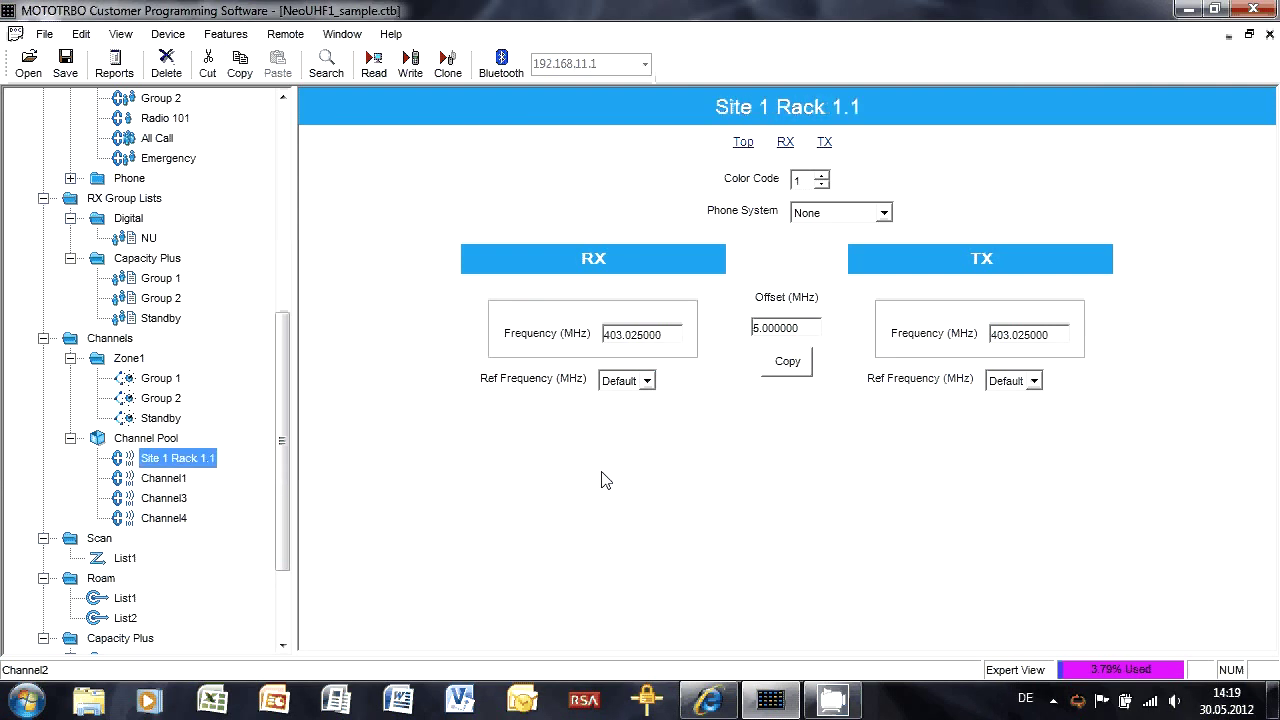
- Rename Channel1 in the Channel Pool as Site 1 Rack 1.2
{"action": "left_click", "coordinate": [163, 478]}
{"action": "key", "text": "F2"}
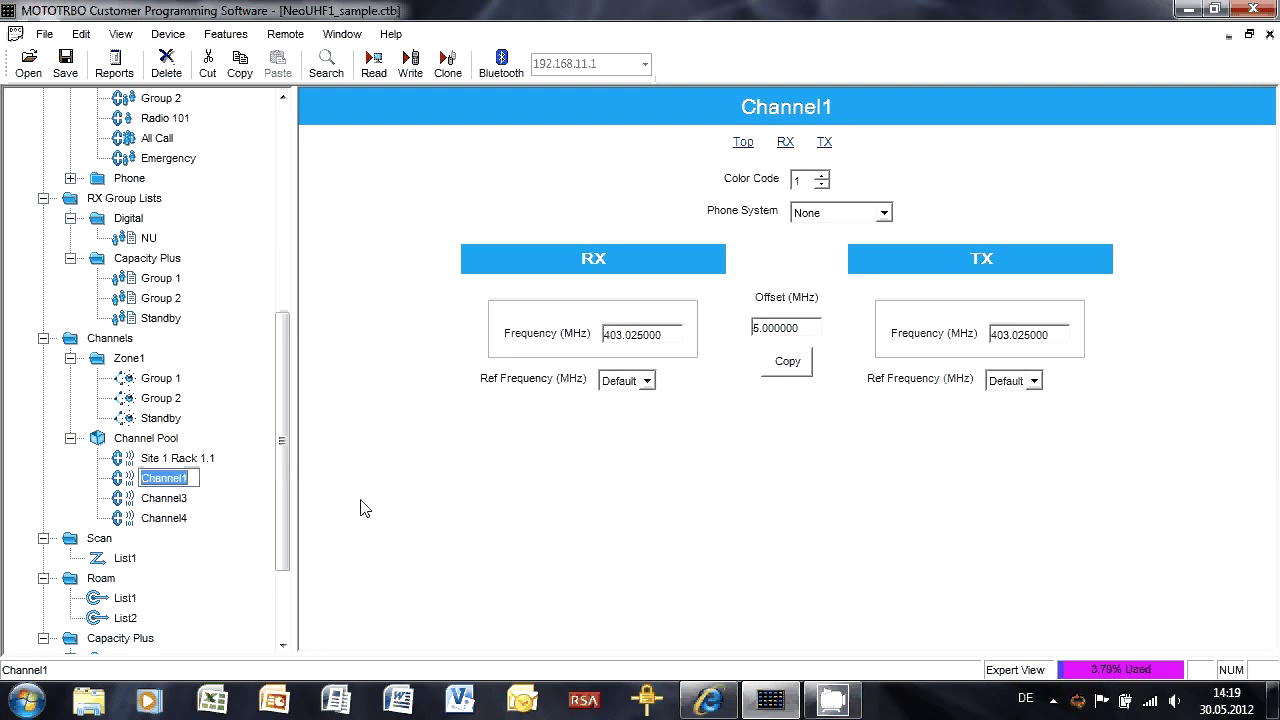
{"action": "type", "text": "Site 1 "}
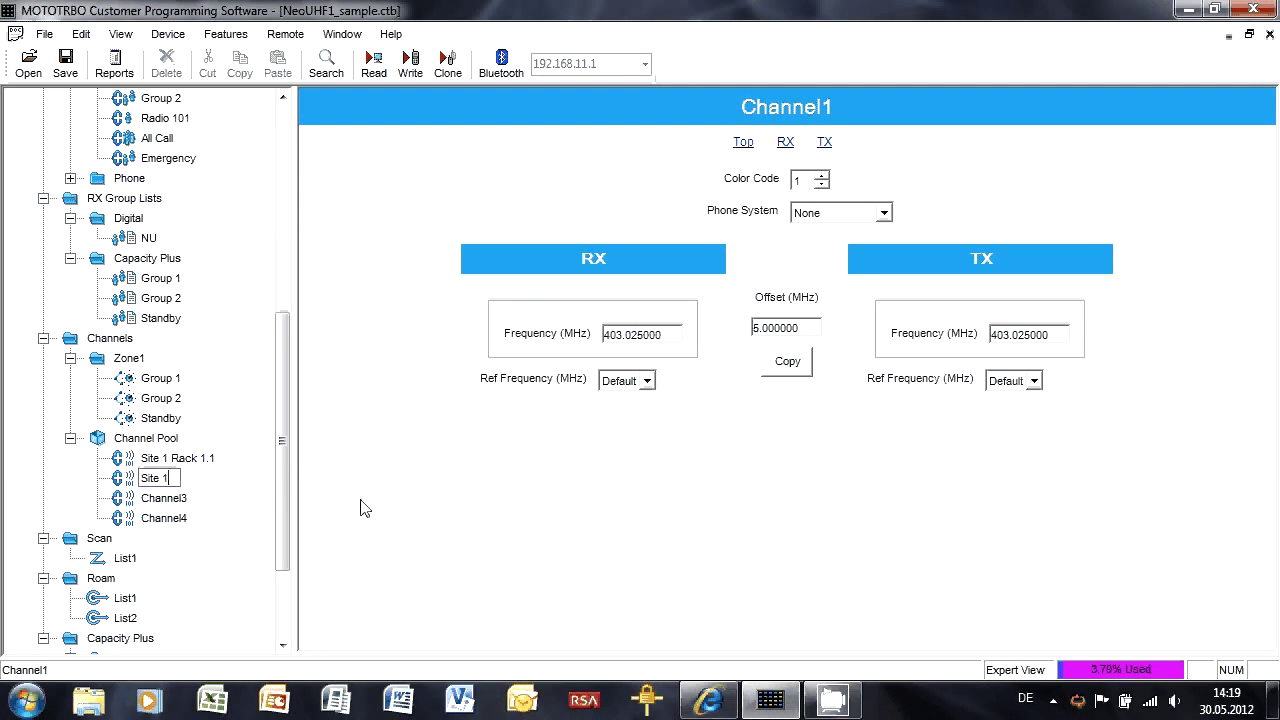
{"action": "type", "text": "Rac"}
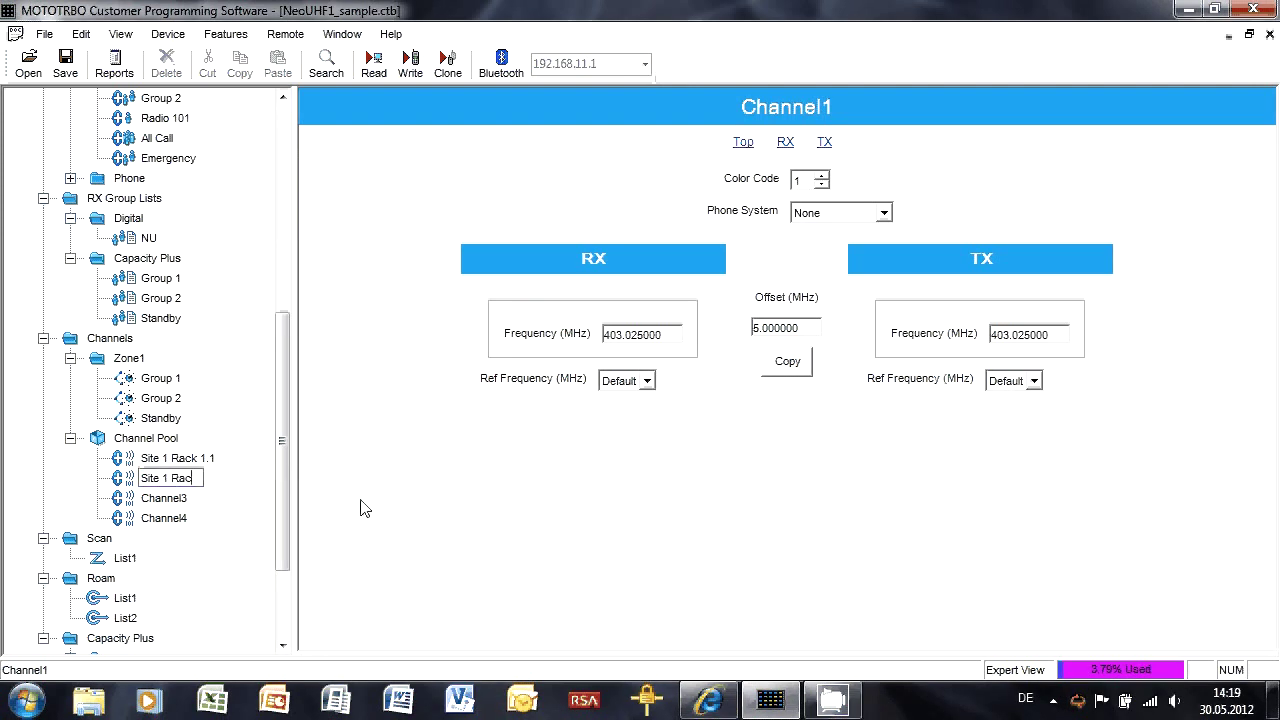
{"action": "type", "text": "k 1.2"}
{"action": "key", "text": "Return"}
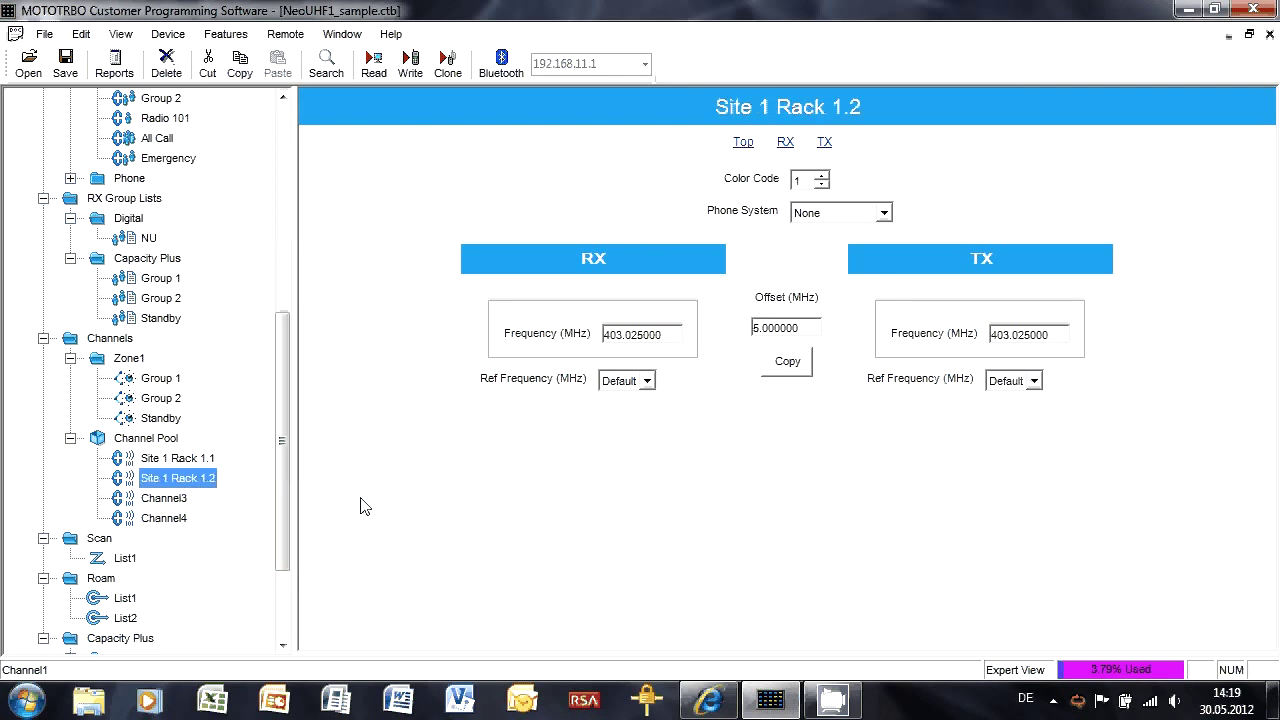
- Rename Channel3 in the Channel Pool as Site 2 Rack 2.1
{"action": "left_click", "coordinate": [163, 498]}
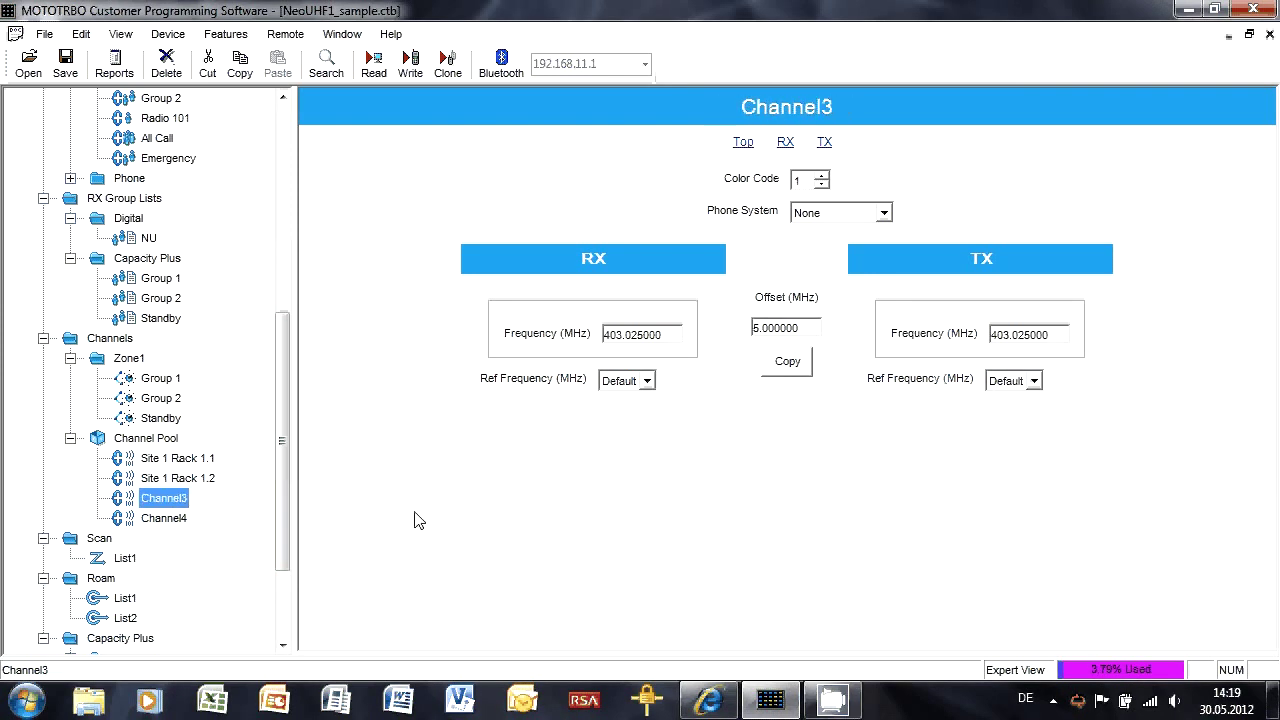
{"action": "key", "text": "F2"}
{"action": "type", "text": "Site 1"}
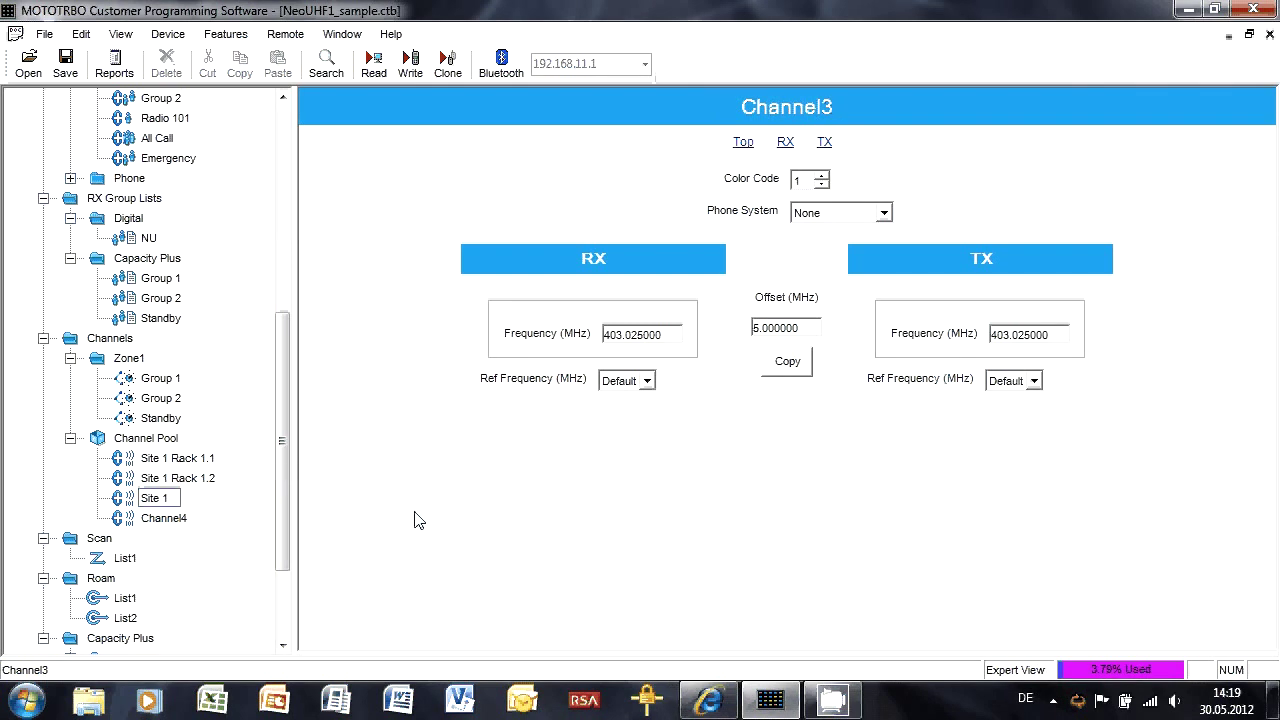
{"action": "key", "text": "BackSpace"}
{"action": "type", "text": "2 Rack 1"}
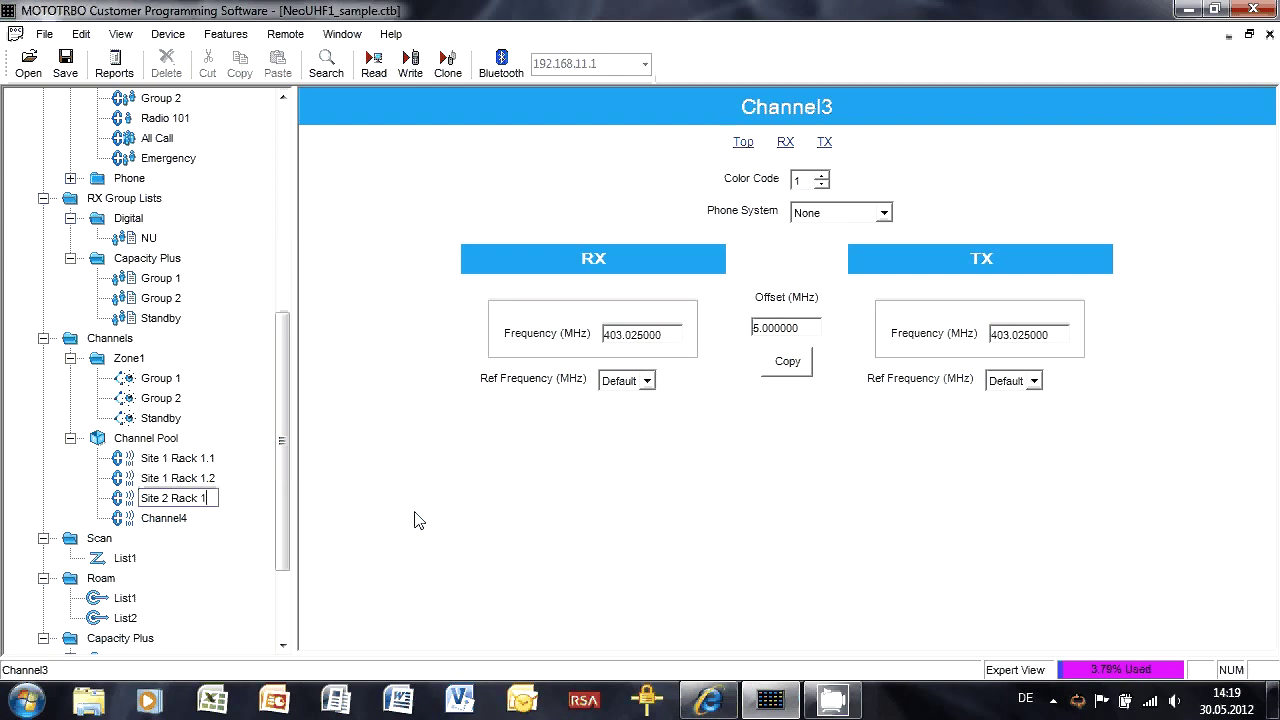
{"action": "type", "text": ".2"}
{"action": "key", "text": "BackSpace"}
{"action": "key", "text": "BackSpace"}
{"action": "key", "text": "BackSpace"}
{"action": "type", "text": "2.1"}
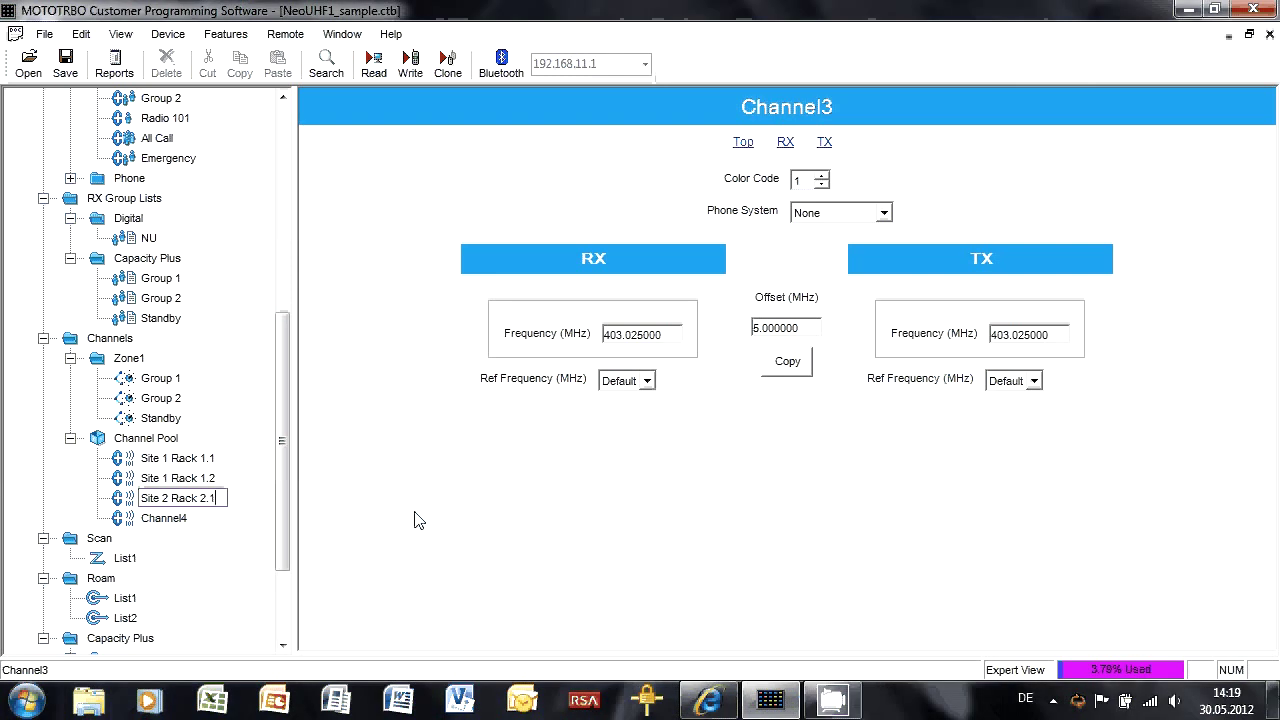
{"action": "key", "text": "Return"}
- Rename Channel4 in the Channel Pool as Site 2 Rack 2.2
{"action": "left_click", "coordinate": [168, 522]}
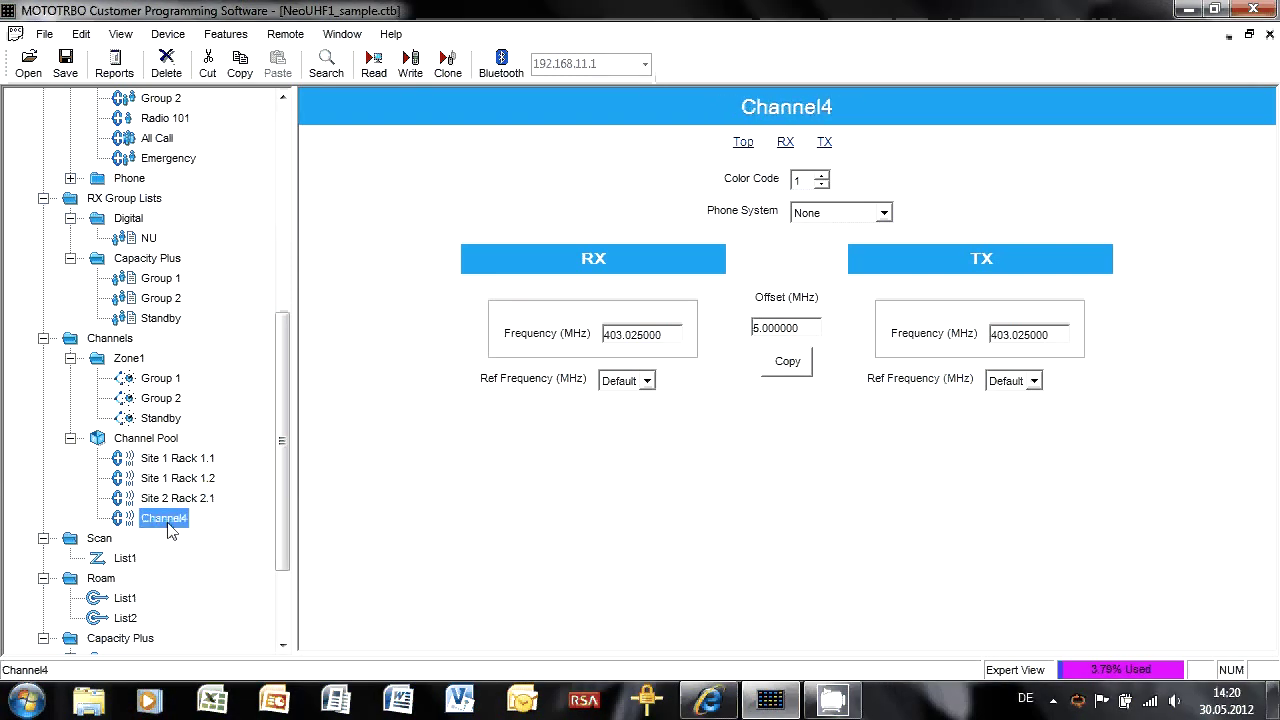
{"action": "key", "text": "F2"}
{"action": "type", "text": "Site 2"}
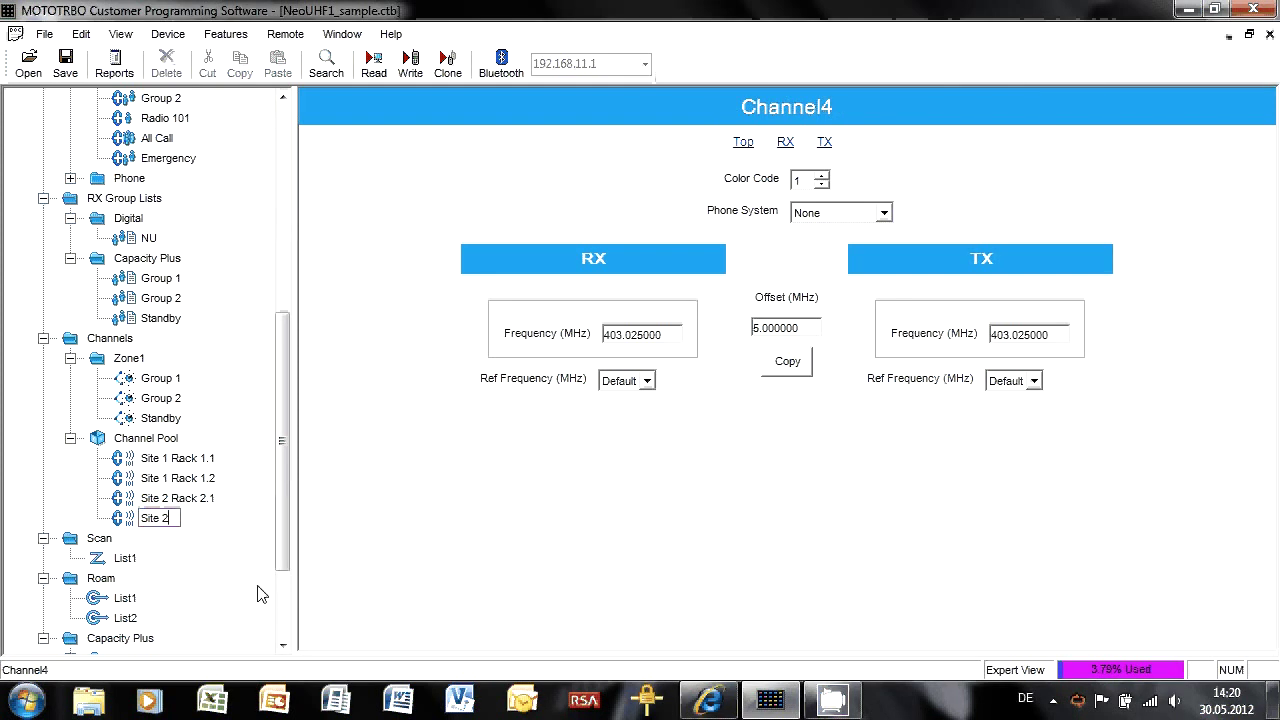
{"action": "type", "text": " Rack 2.2"}
{"action": "key", "text": "Return"}
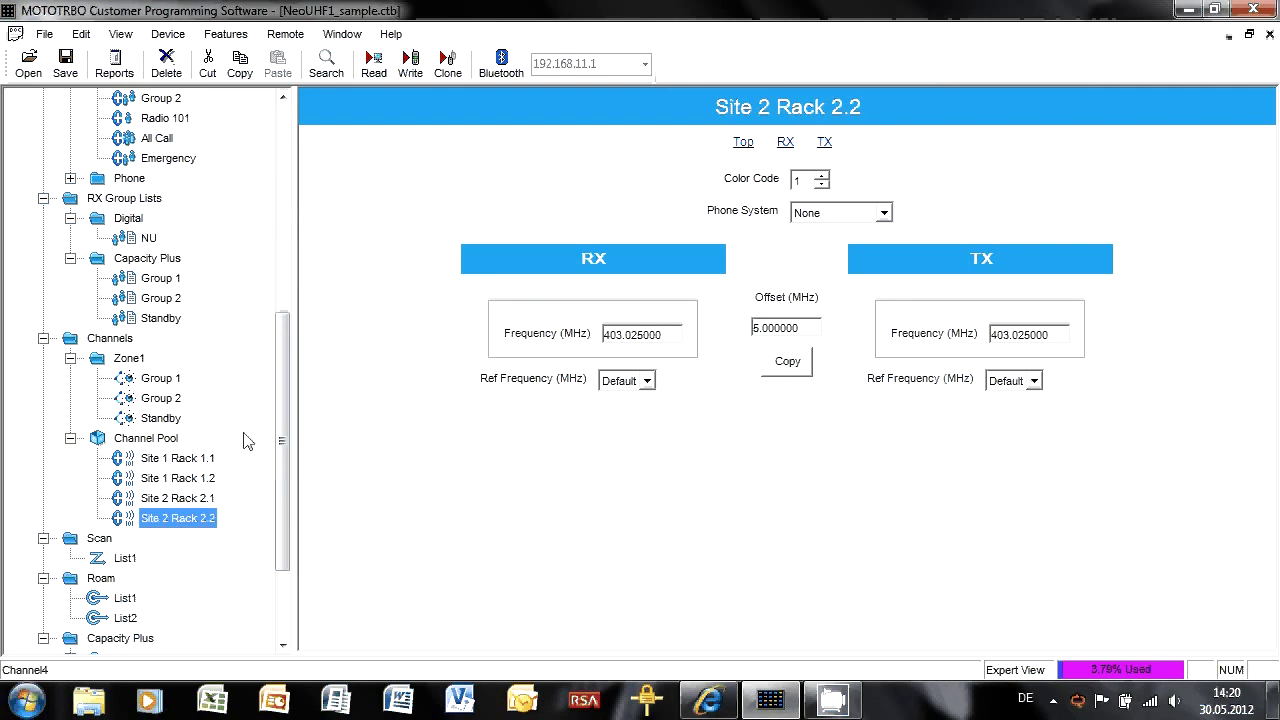
- For Site 1 Rack 1.1, copy the RX frequency to TX with the 5 MHz offset, giving 408.025000 MHz
{"action": "key", "text": "Up"}
{"action": "key", "text": "Up"}
{"action": "key", "text": "Up"}
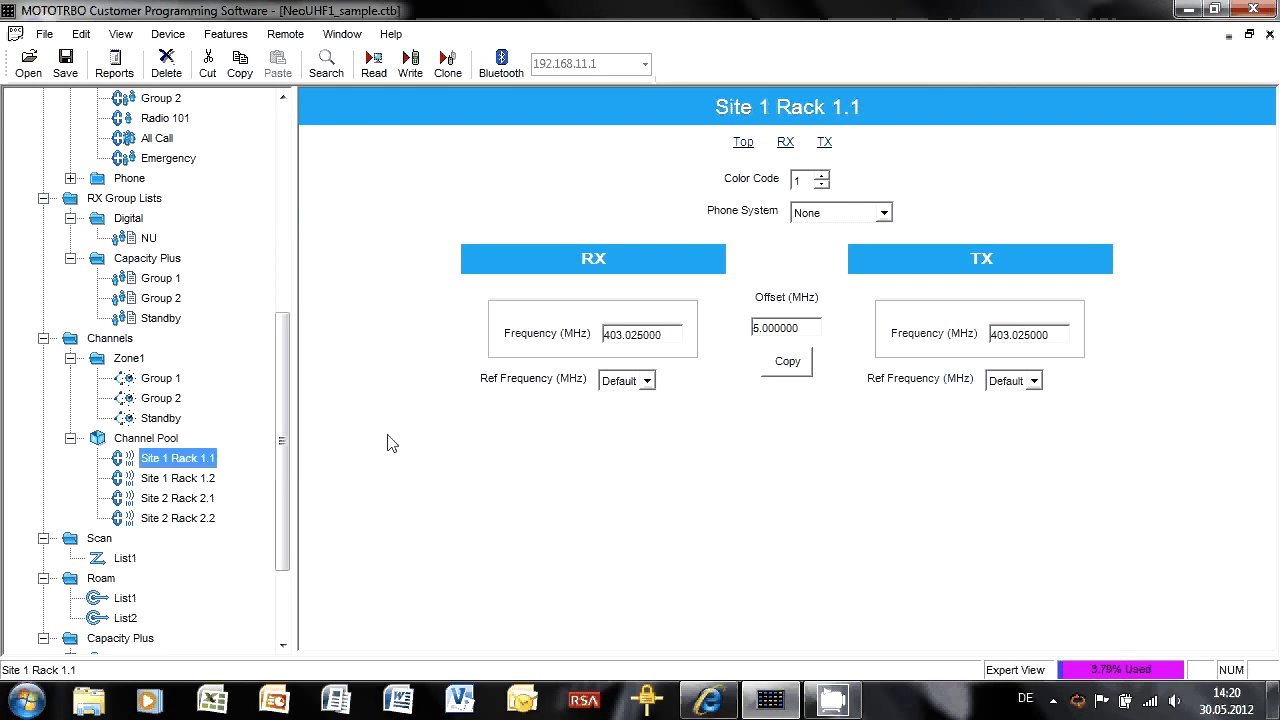
{"action": "left_click", "coordinate": [776, 352]}
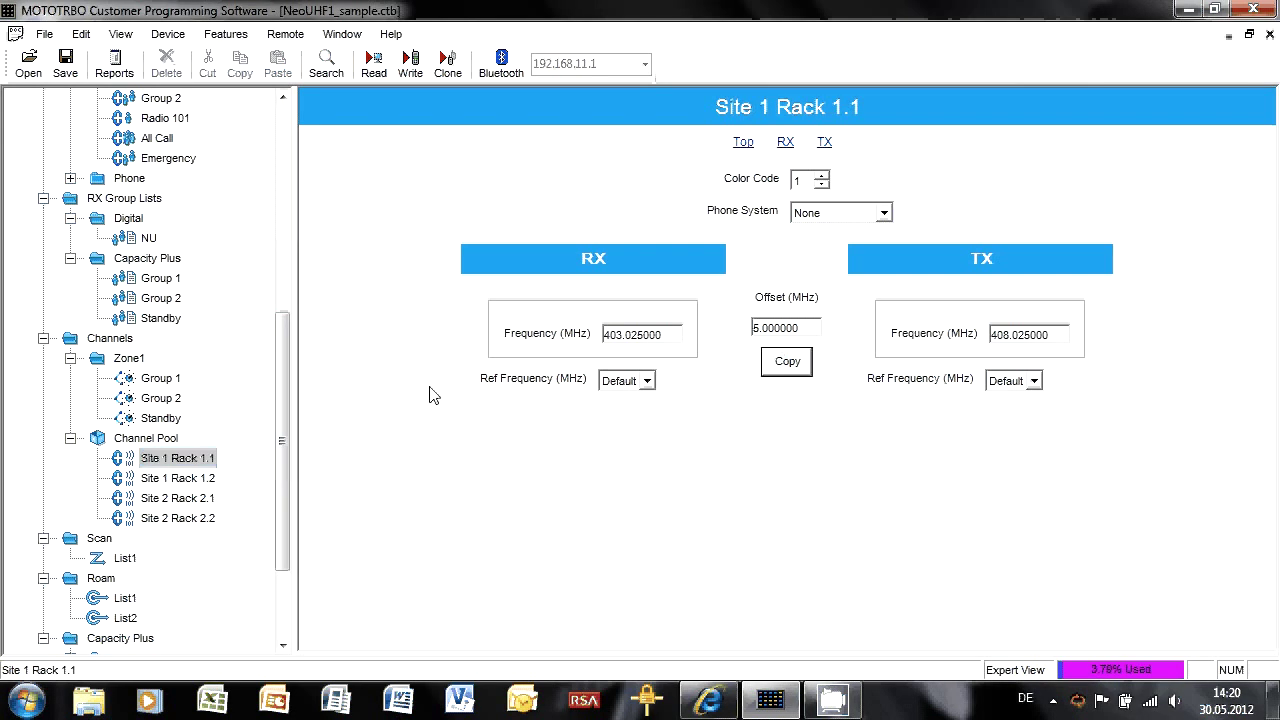
- Review the color code, RX and TX frequencies of the four site repeater channels in the Channel Pool
{"action": "left_click", "coordinate": [207, 480]}
{"action": "double_click", "coordinate": [676, 334]}
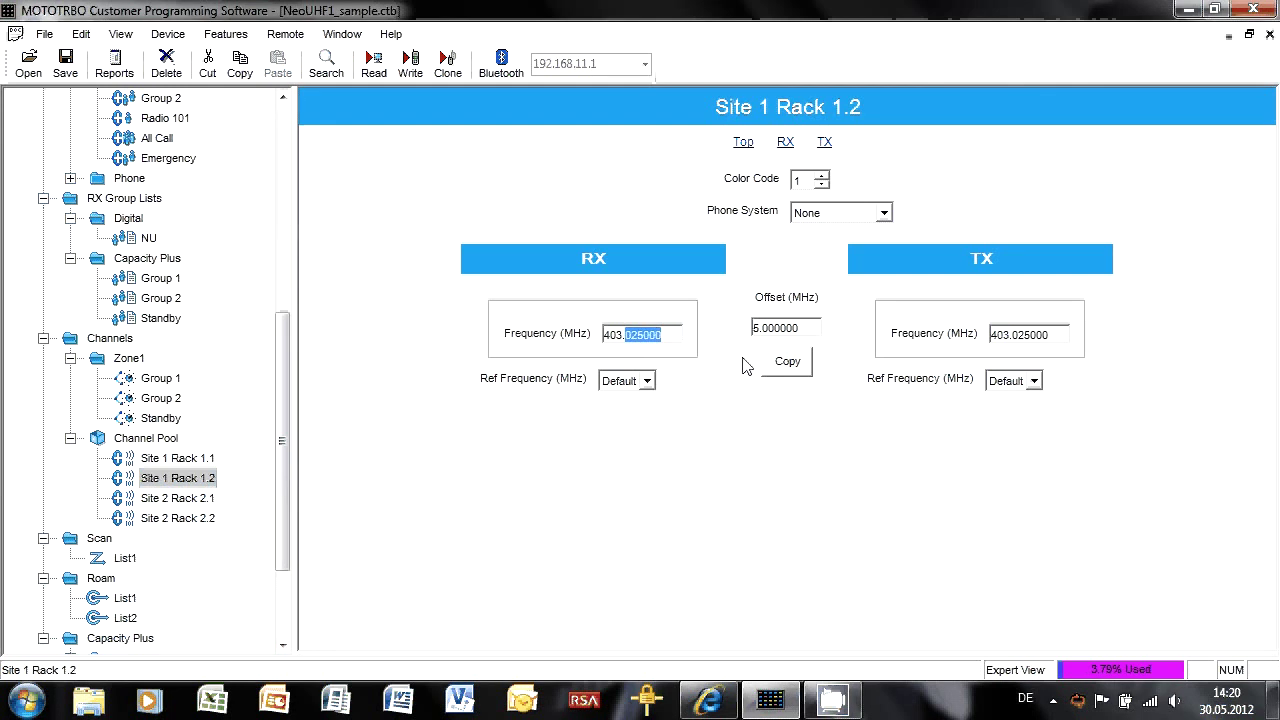
{"action": "left_click", "coordinate": [190, 498]}
{"action": "left_click", "coordinate": [205, 520]}
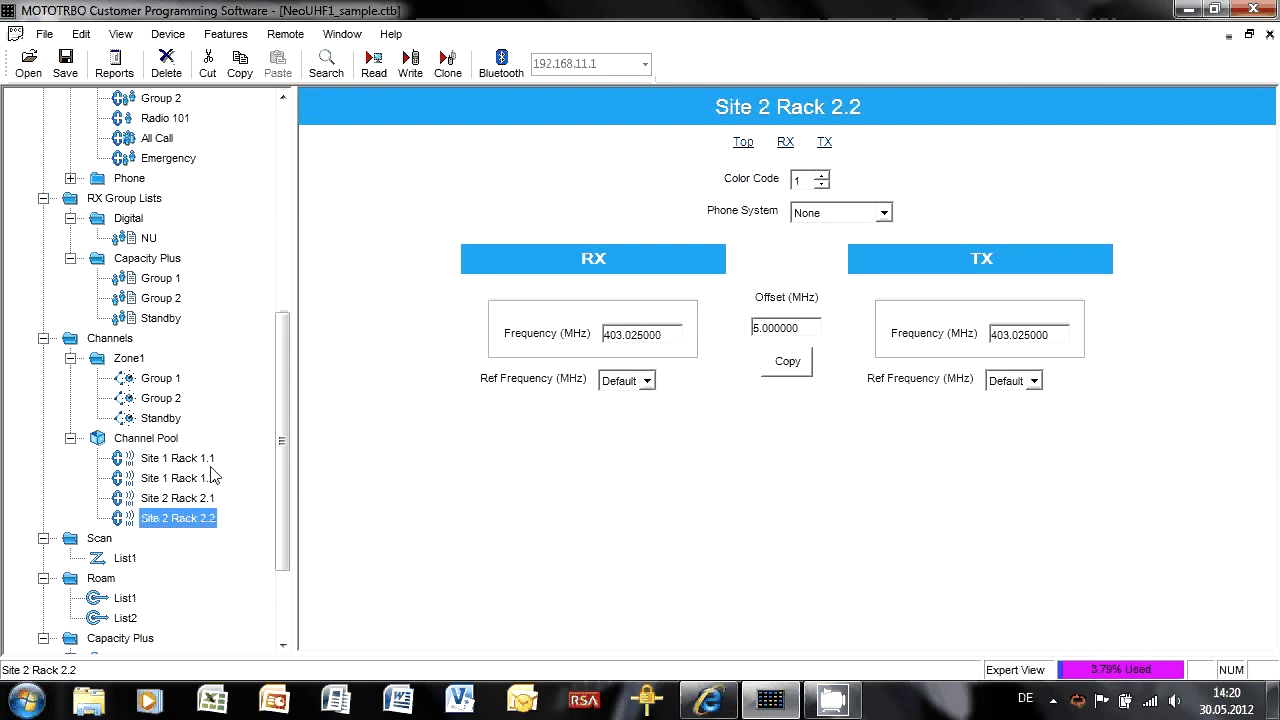
{"action": "left_click", "coordinate": [204, 462]}
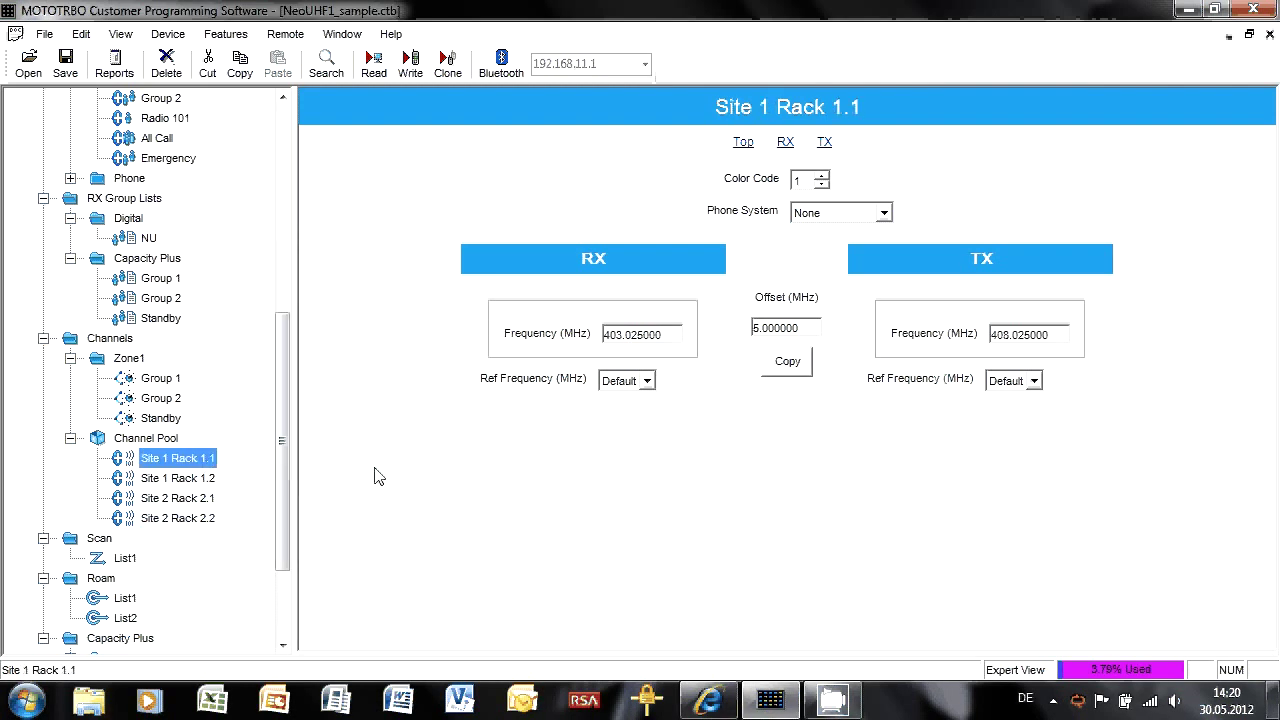
{"action": "left_click", "coordinate": [806, 179]}
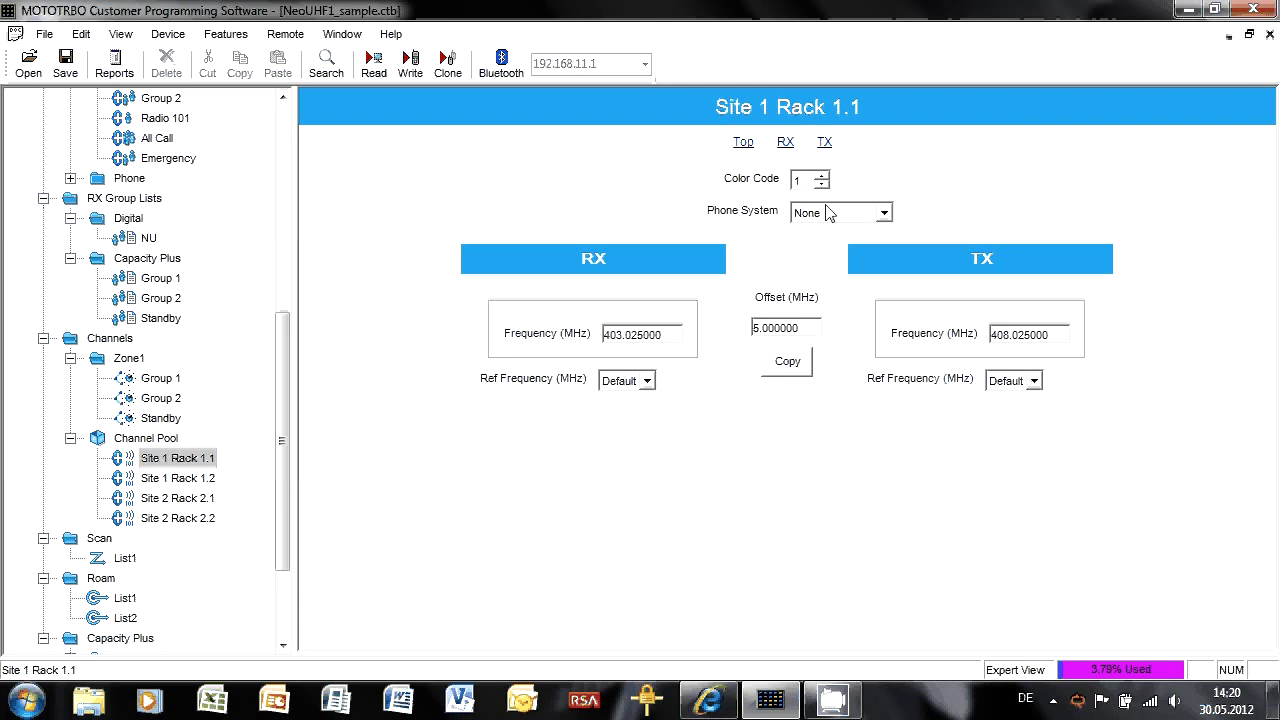
{"action": "left_click", "coordinate": [666, 338]}
{"action": "left_click", "coordinate": [1046, 346]}
{"action": "left_click", "coordinate": [200, 482]}
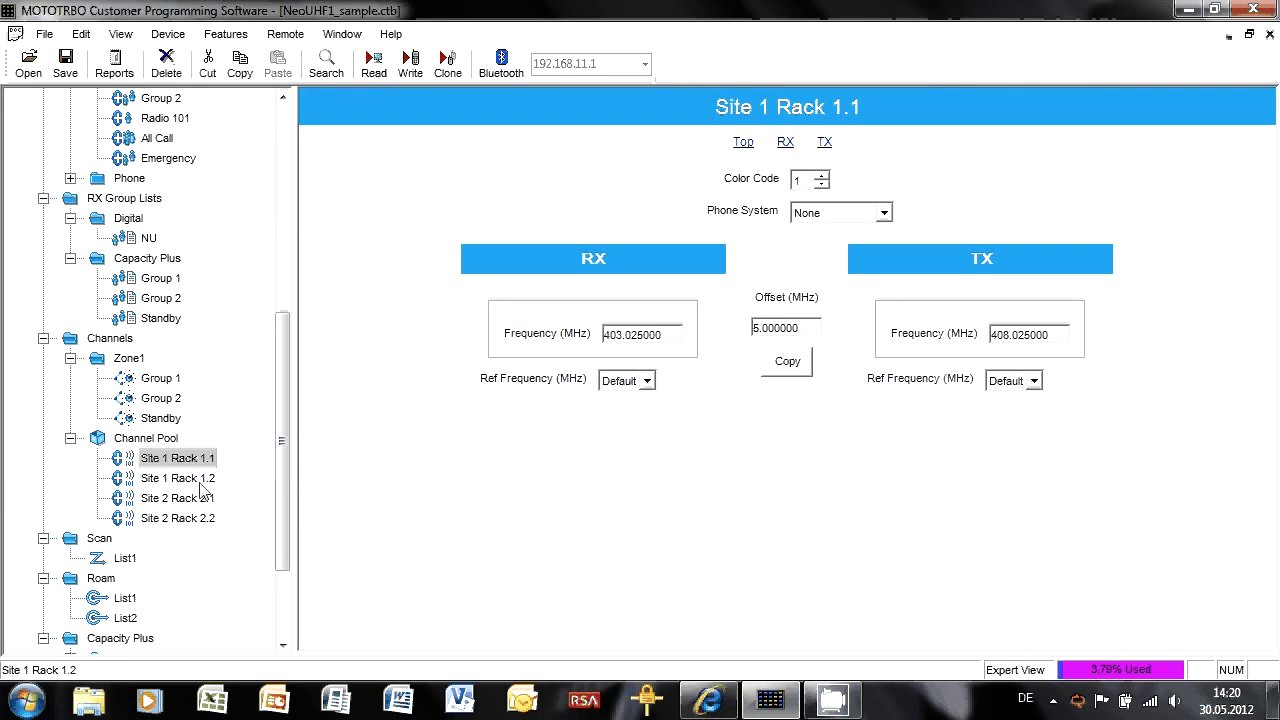
{"action": "left_click", "coordinate": [197, 498]}
{"action": "left_click", "coordinate": [190, 519]}
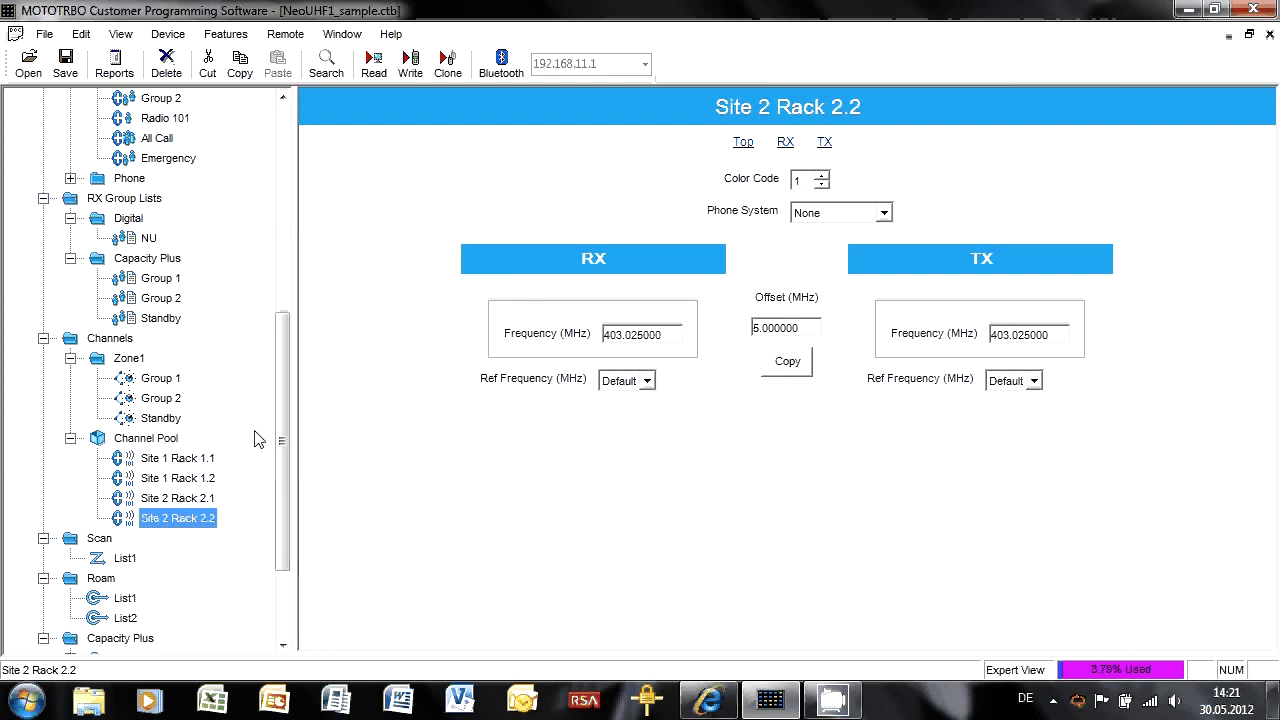
- Rename the scan list List1 as NU
{"action": "left_click_drag", "start_coordinate": [290, 438], "coordinate": [279, 538]}
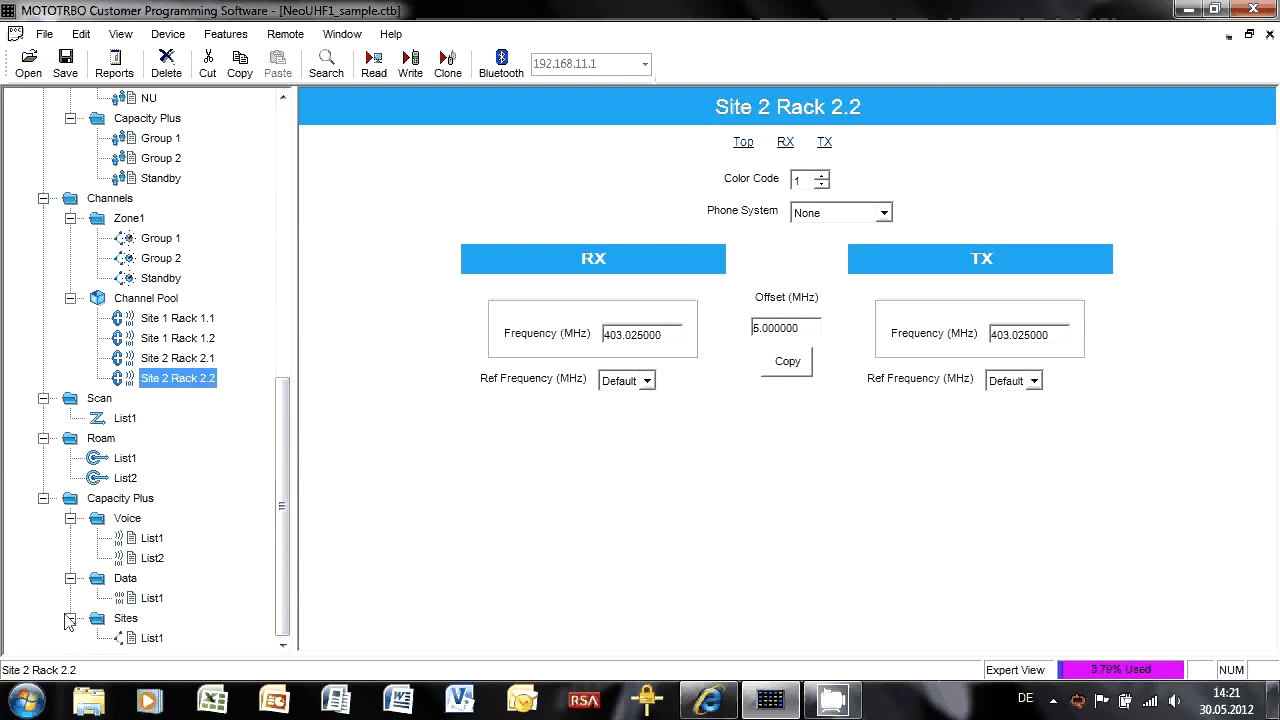
{"action": "left_click", "coordinate": [124, 418]}
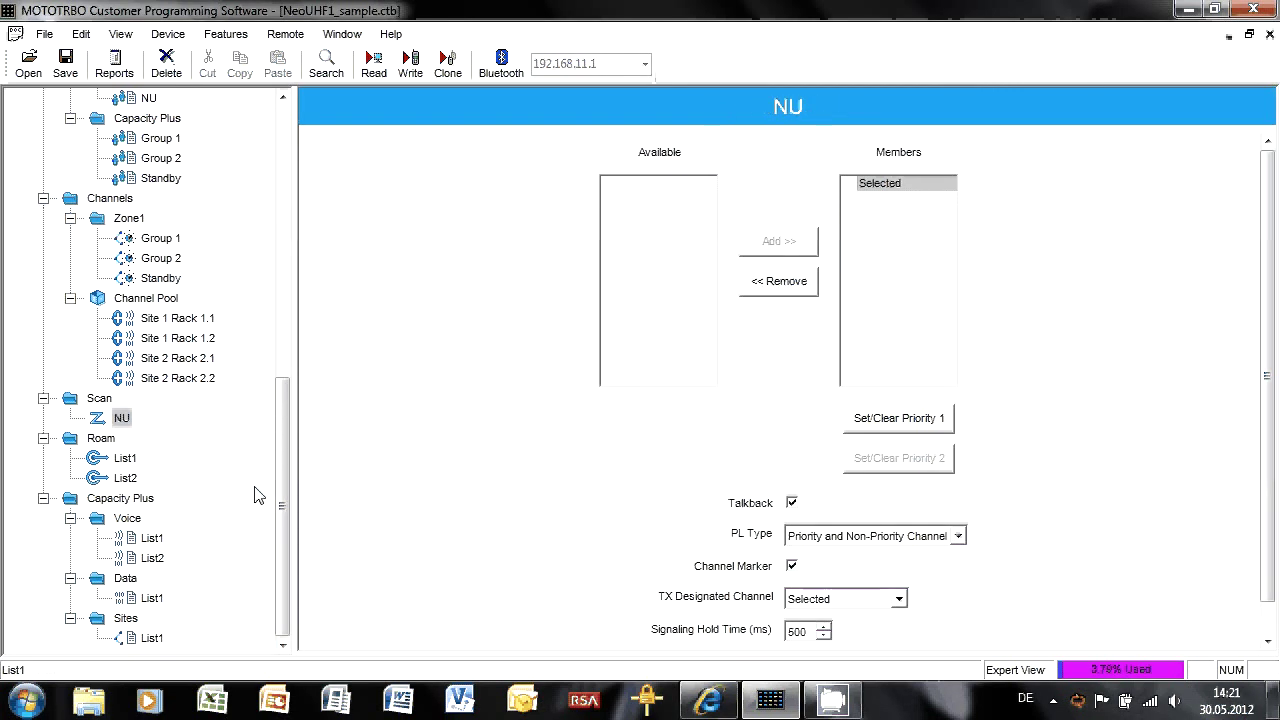
- Delete the roam list List2
{"action": "left_click", "coordinate": [126, 479]}
{"action": "key", "text": "F2"}
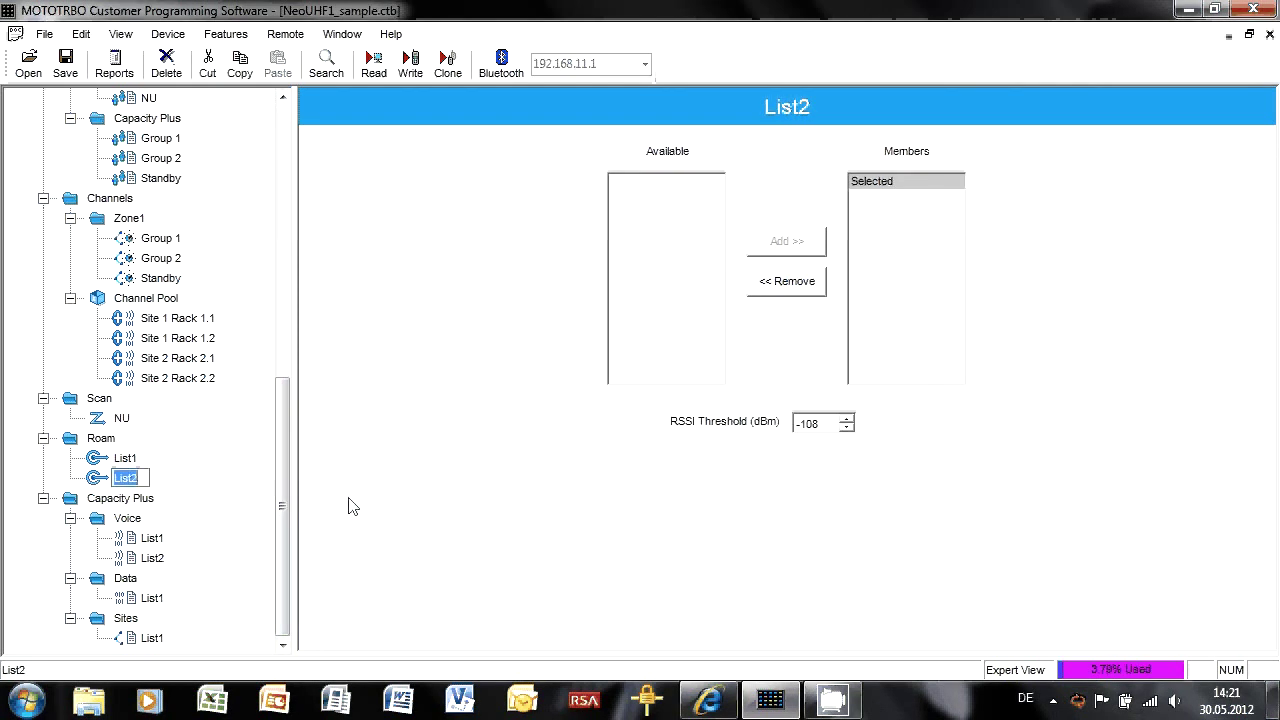
{"action": "key", "text": "Escape"}
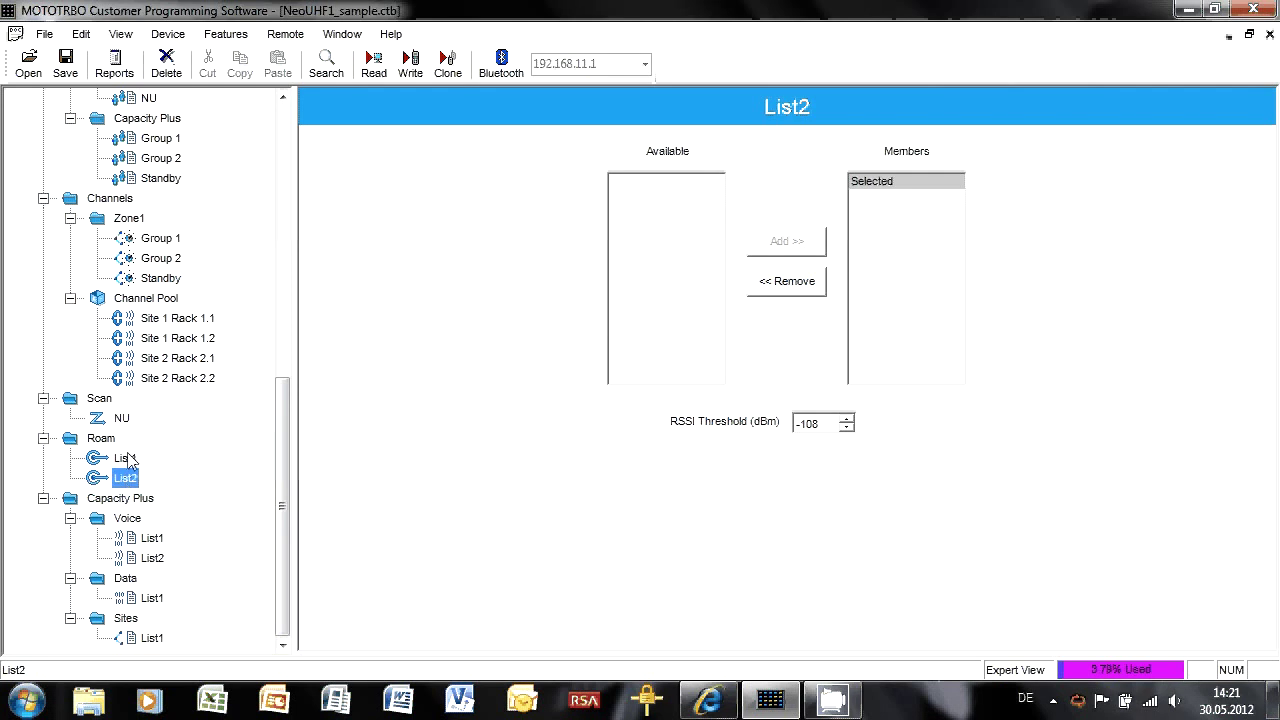
{"action": "key", "text": "Delete"}
{"action": "key", "text": "Return"}
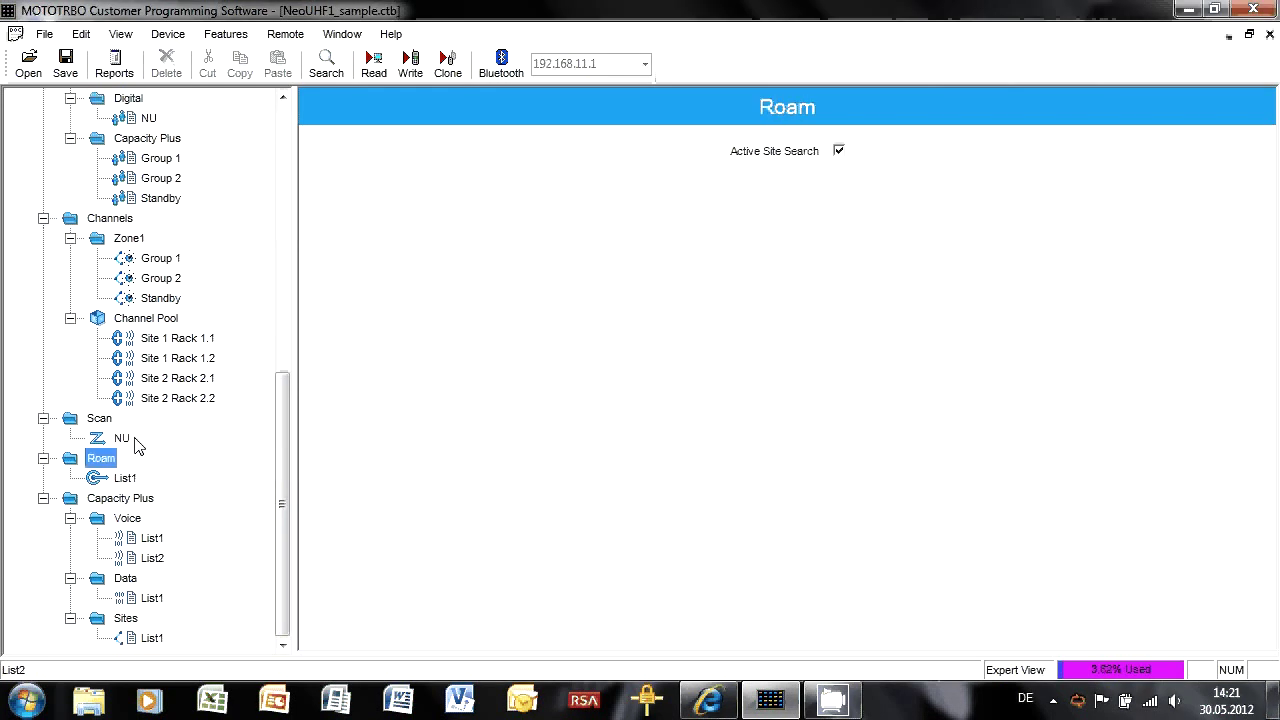
- Rename the roam list List1 as NU and collapse the Scan and Roam folders
{"action": "left_click", "coordinate": [120, 479]}
{"action": "key", "text": "F2"}
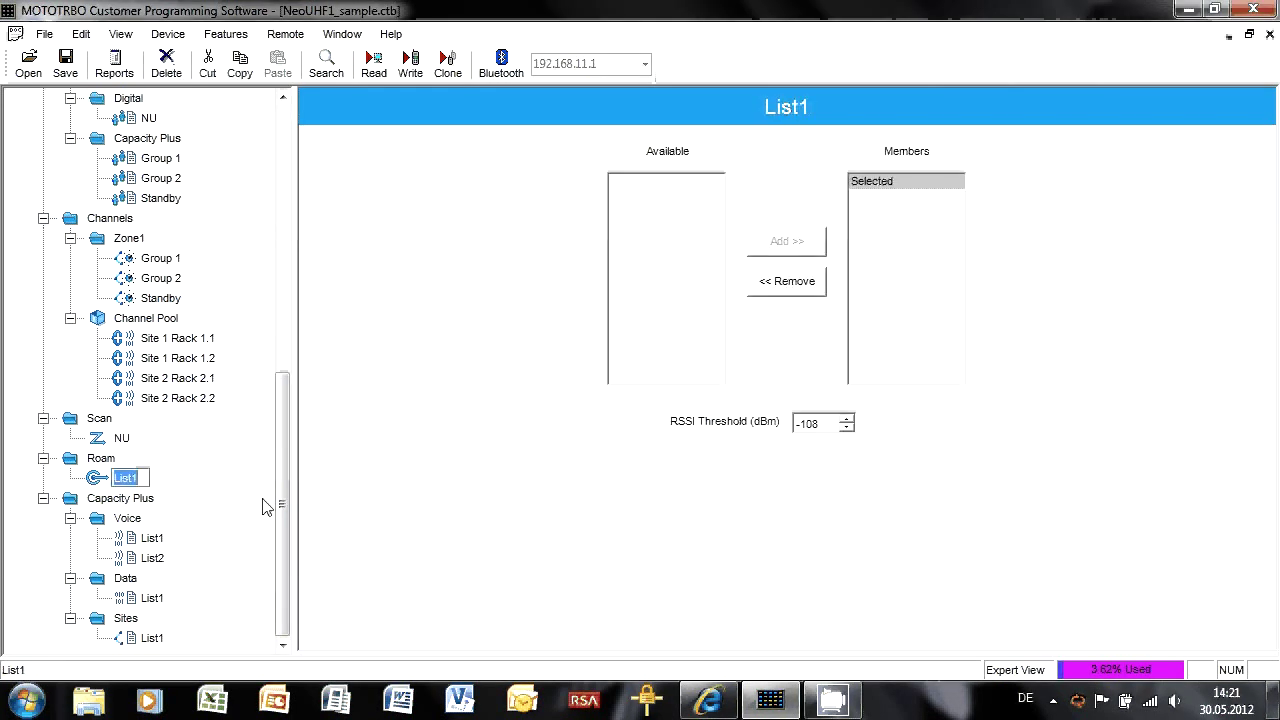
{"action": "type", "text": "NU"}
{"action": "key", "text": "Return"}
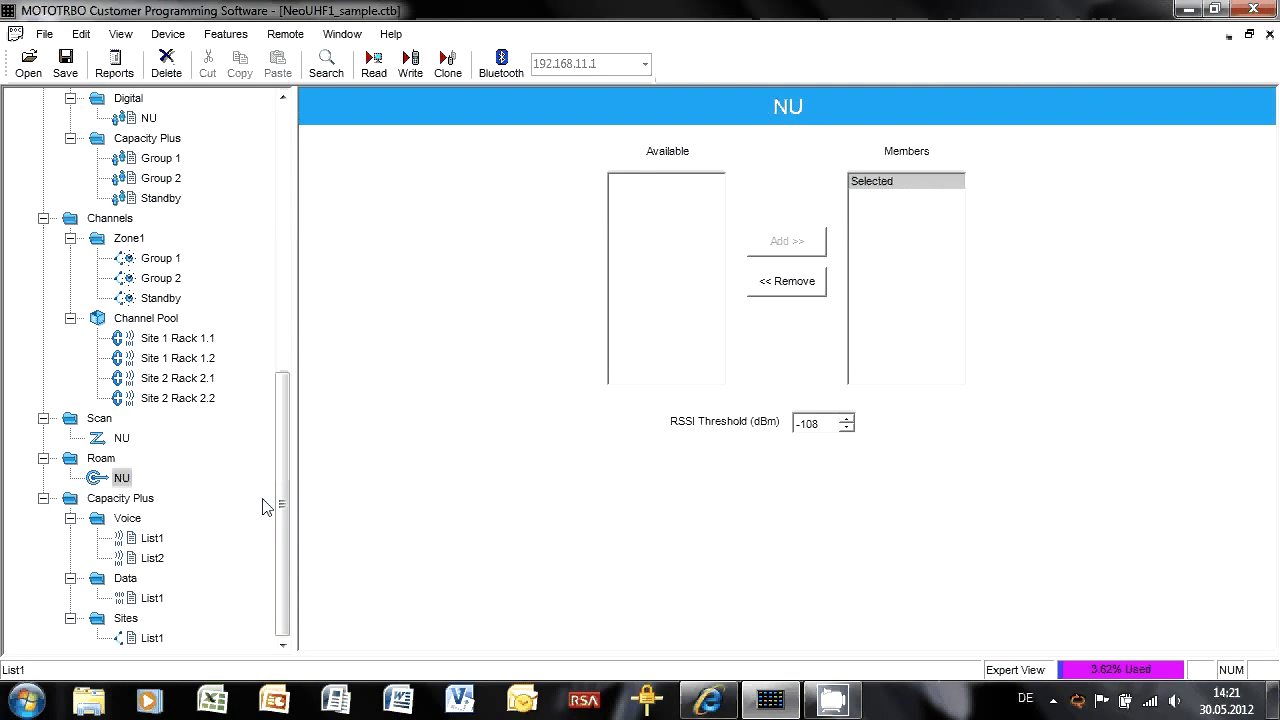
{"action": "left_click", "coordinate": [43, 418]}
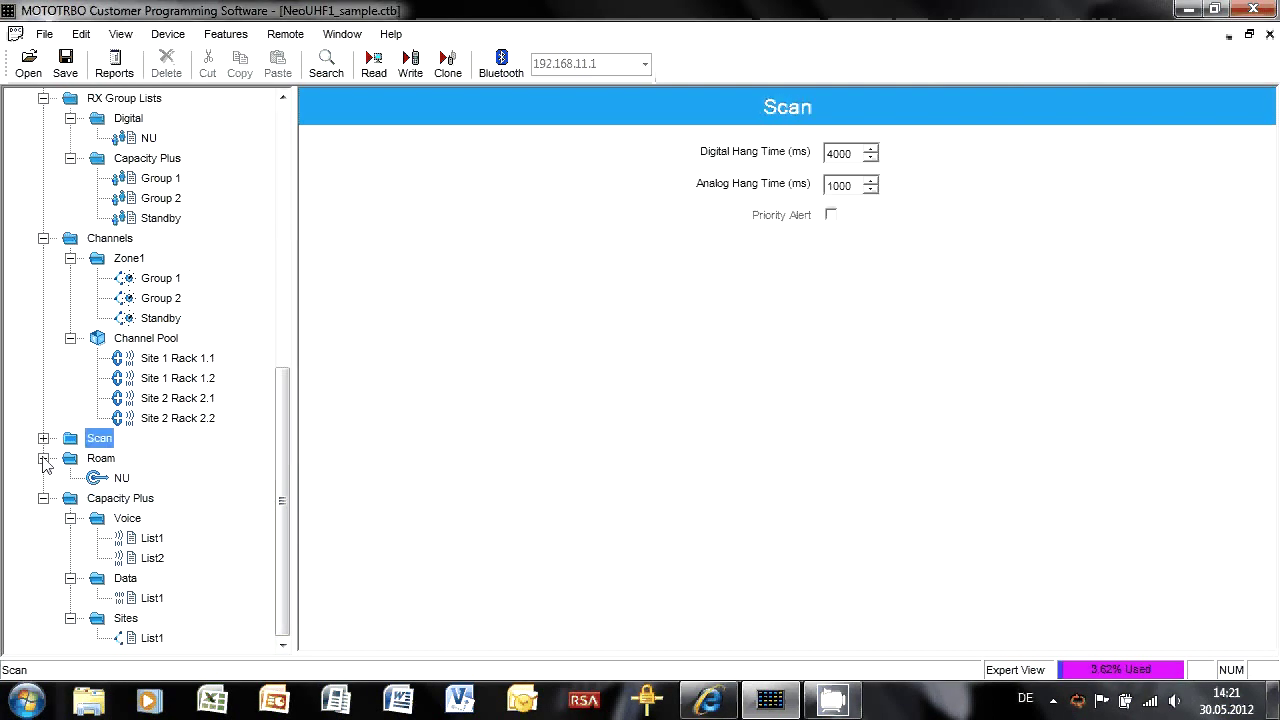
{"action": "left_click", "coordinate": [43, 458]}
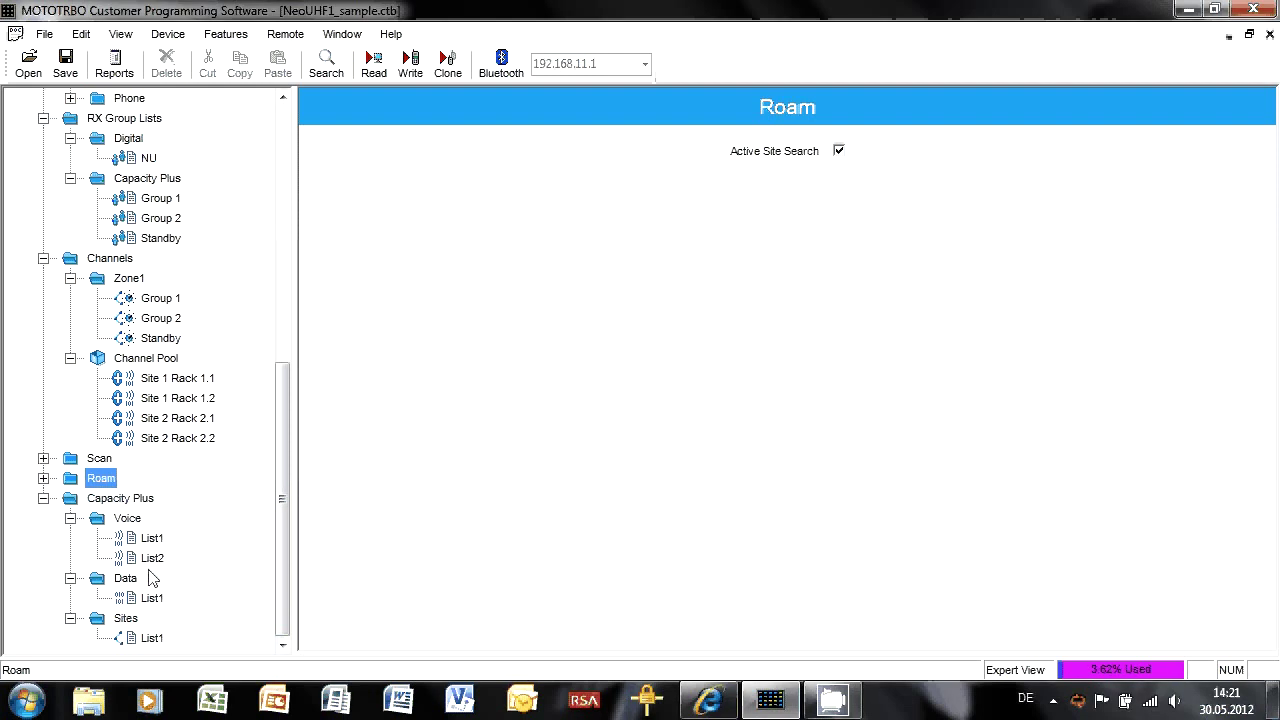
- Rename the Capacity Plus voice list List1 as Site 1
{"action": "left_click", "coordinate": [152, 539]}
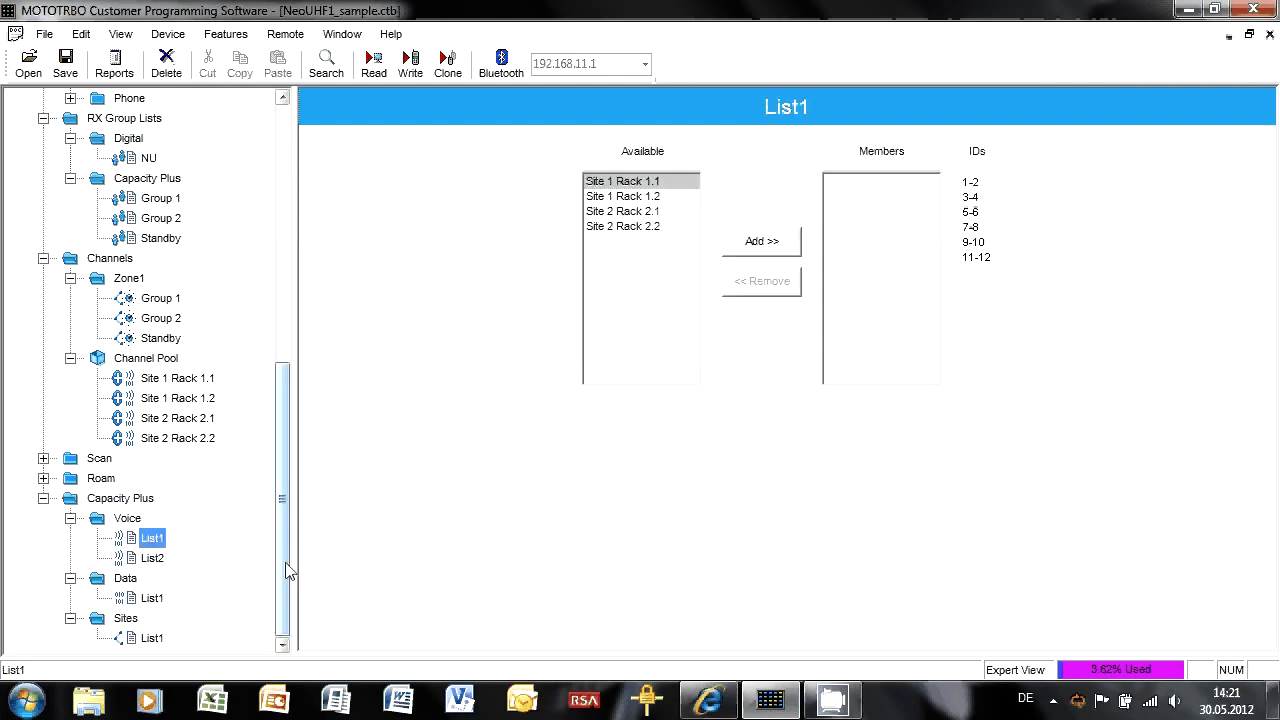
{"action": "key", "text": "F2"}
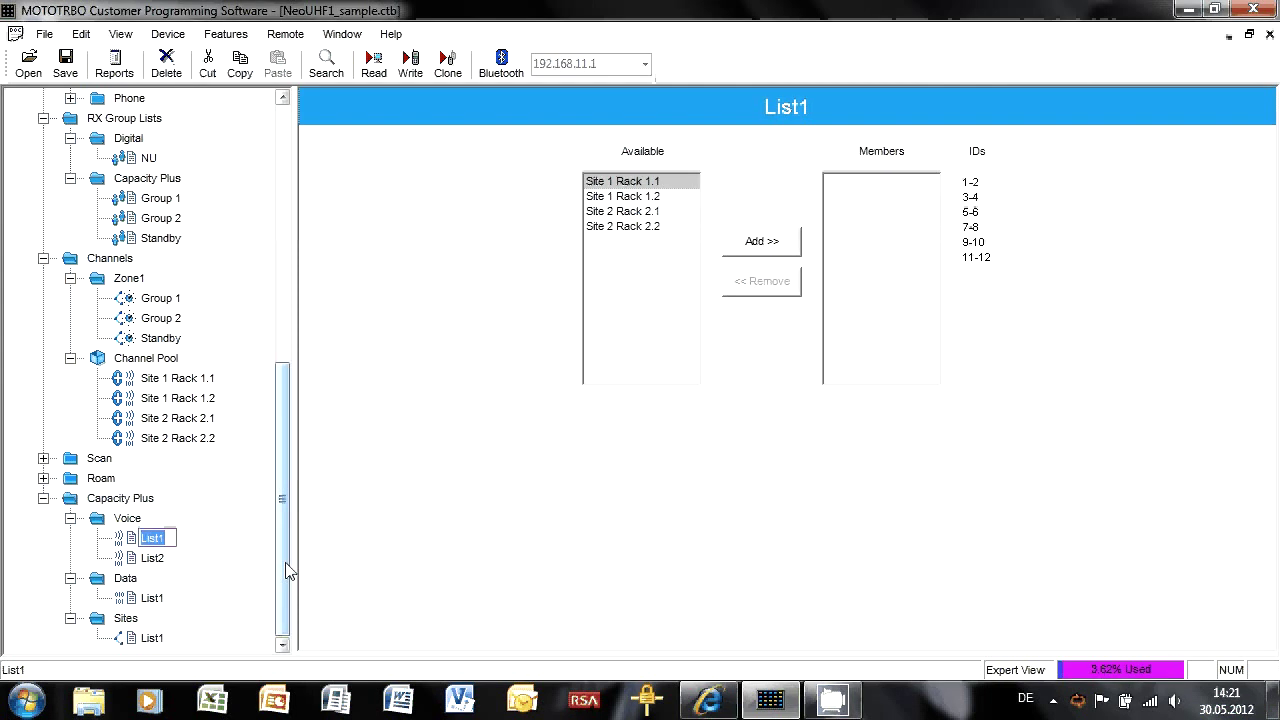
{"action": "type", "text": "Site 1"}
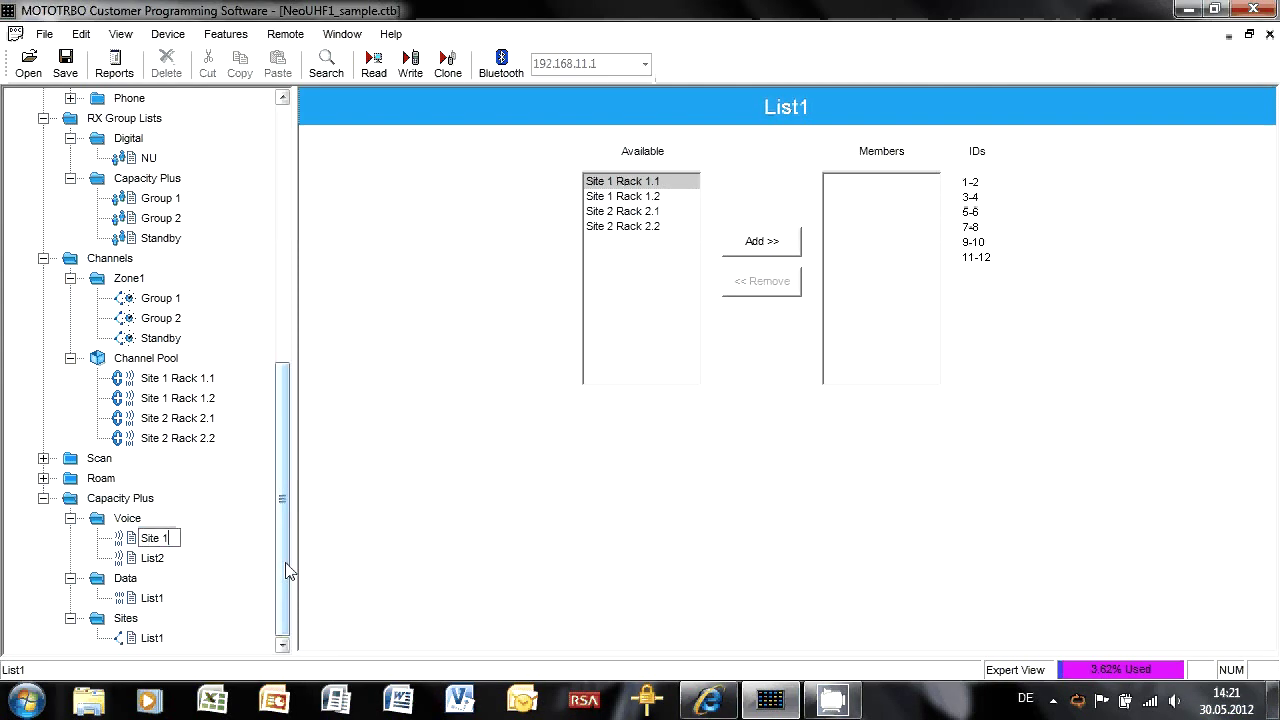
{"action": "key", "text": "Return"}
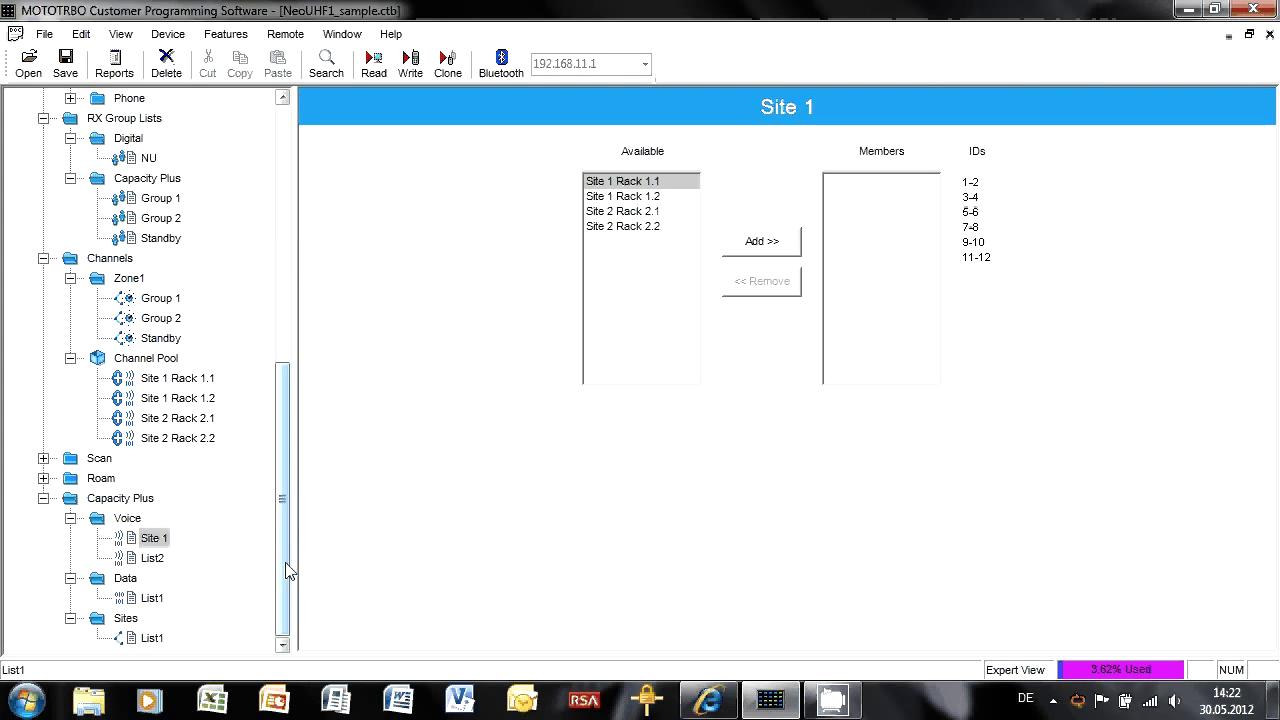
- Rename the Capacity Plus voice list List2 as Site 2
{"action": "left_click", "coordinate": [228, 553]}
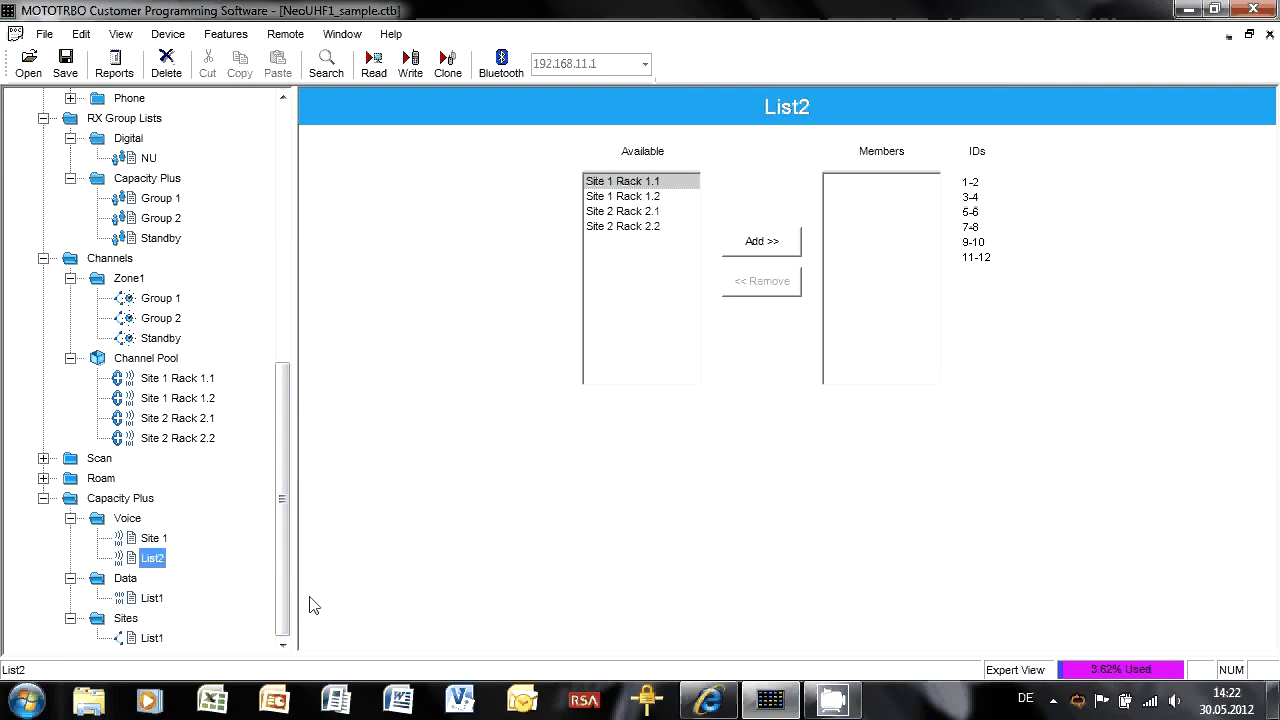
{"action": "key", "text": "F2"}
{"action": "type", "text": "Site "}
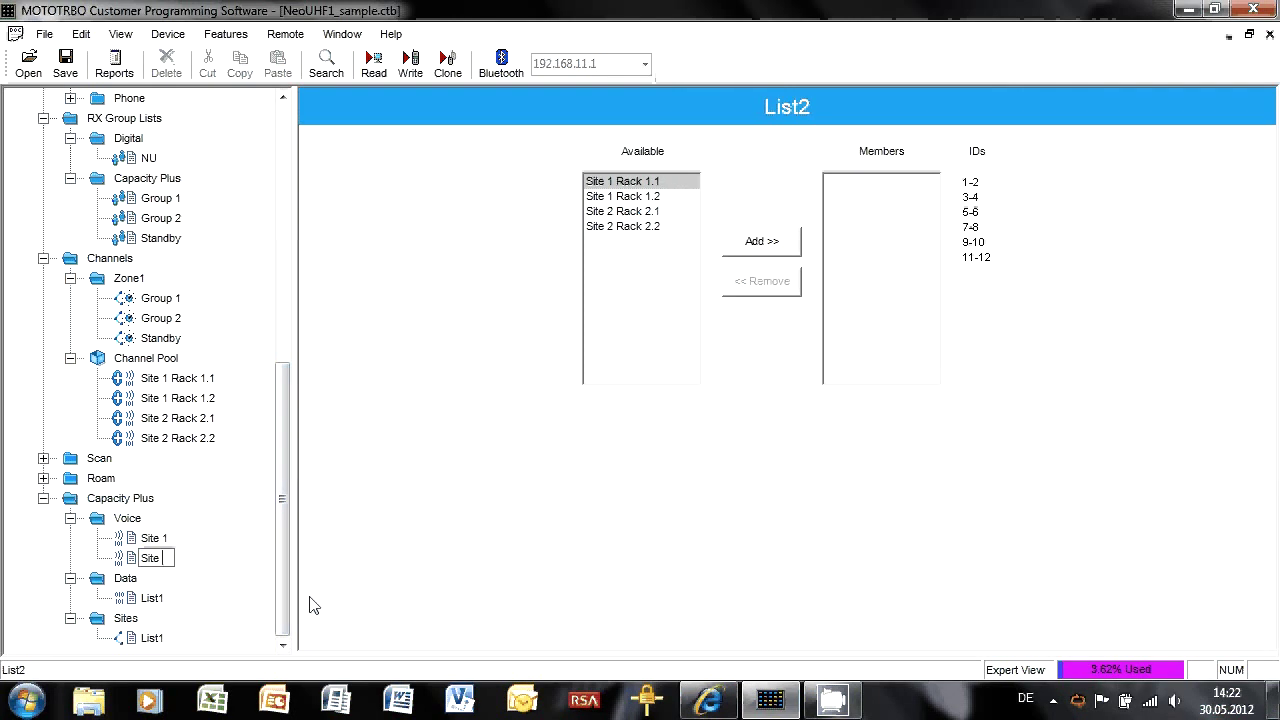
{"action": "type", "text": "2"}
{"action": "key", "text": "Return"}
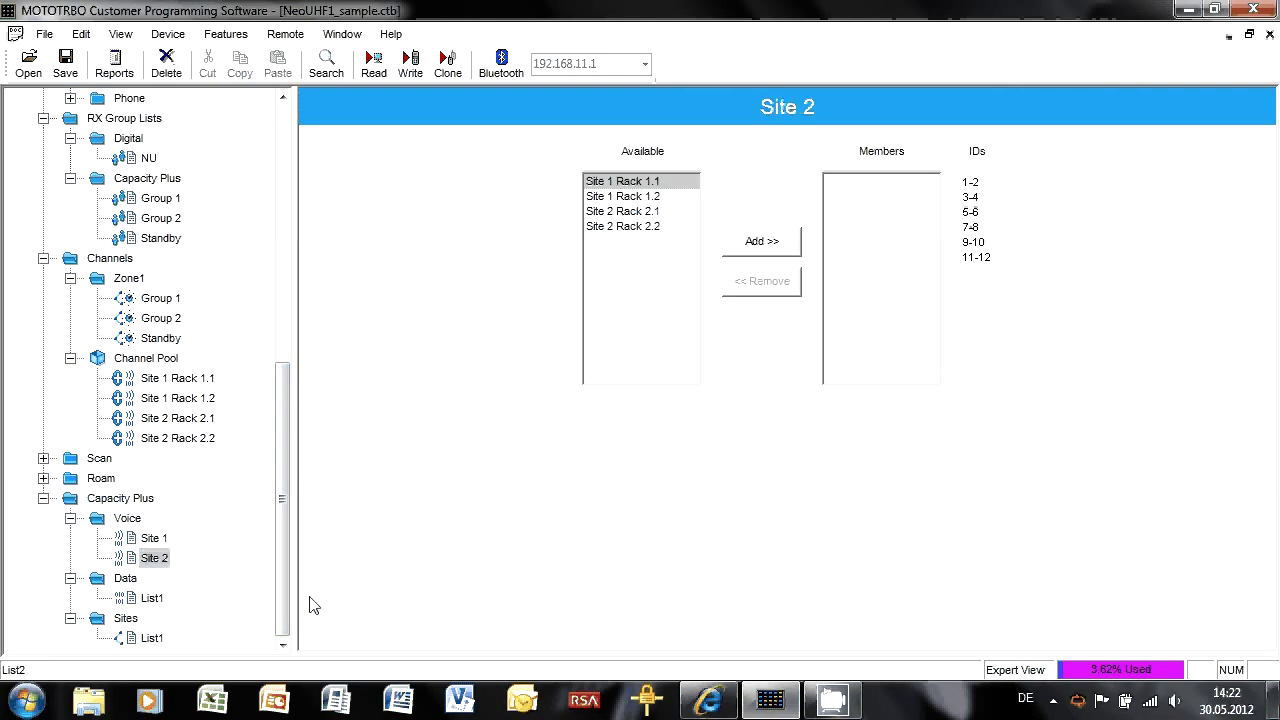
- Add Site 1 Rack 1.1 and Site 1 Rack 1.2 as members of the Site 1 voice list
{"action": "left_click", "coordinate": [195, 537]}
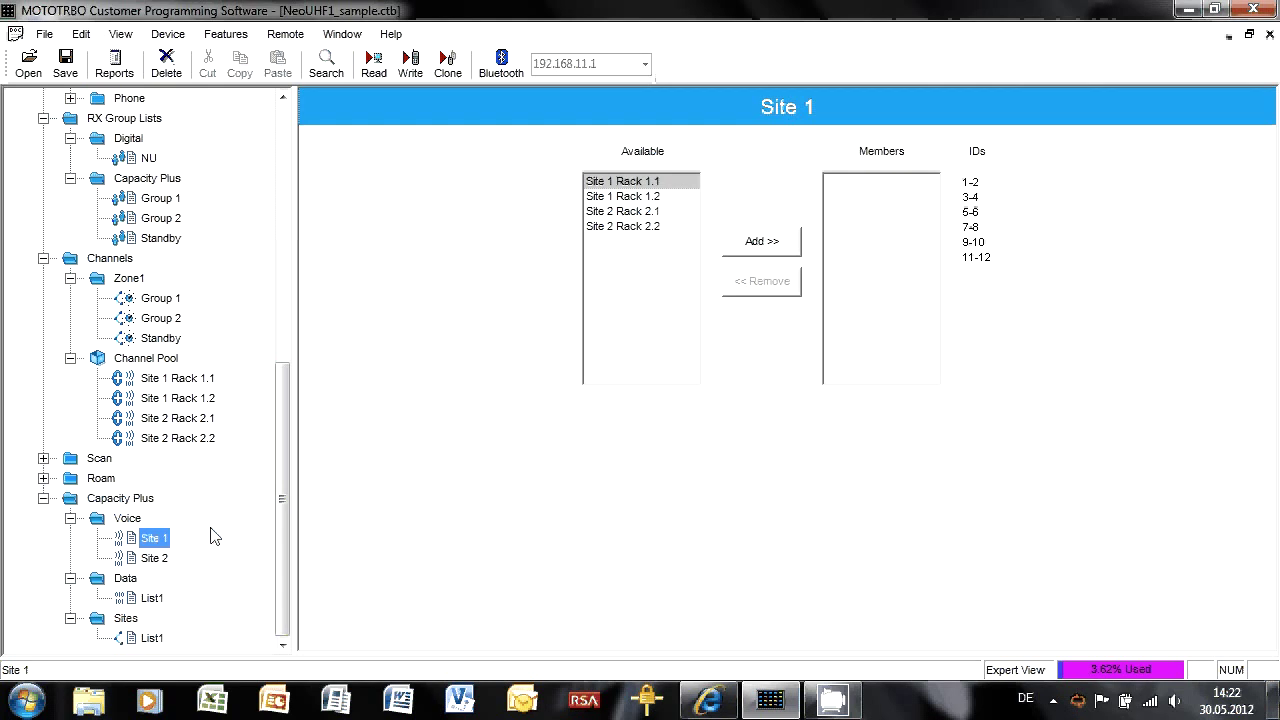
{"action": "left_click", "coordinate": [158, 558]}
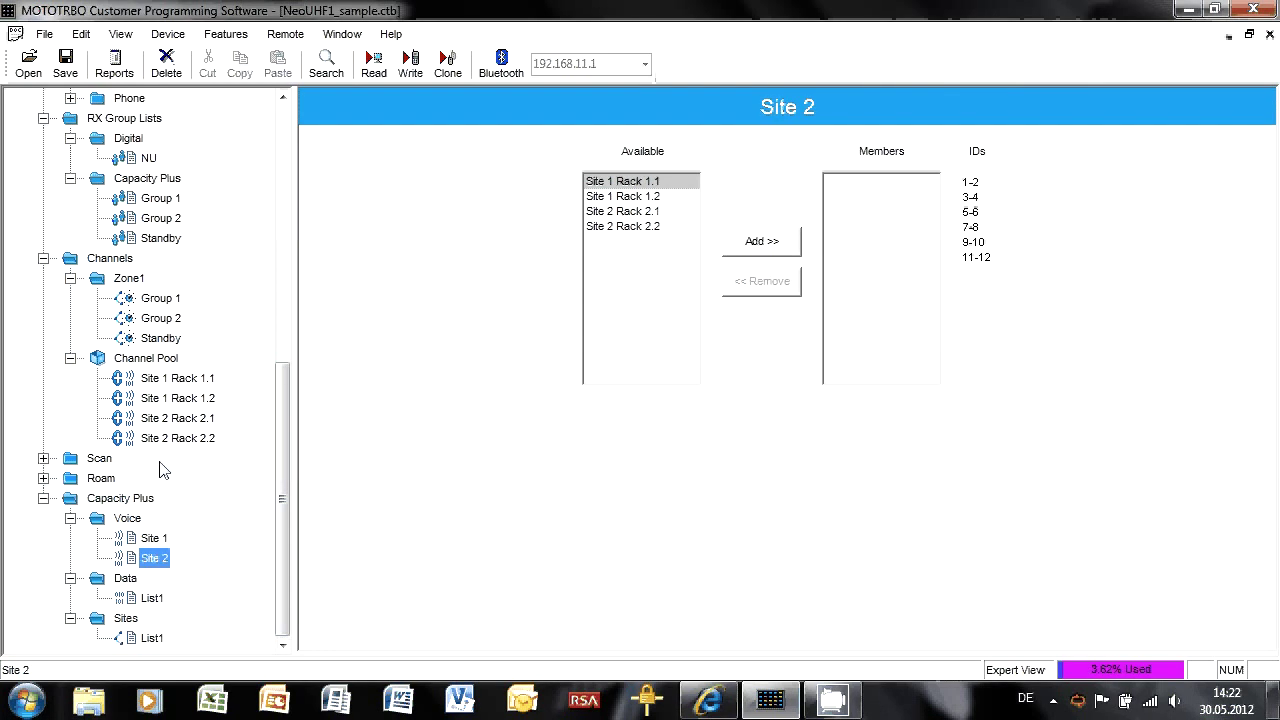
{"action": "left_click", "coordinate": [155, 540]}
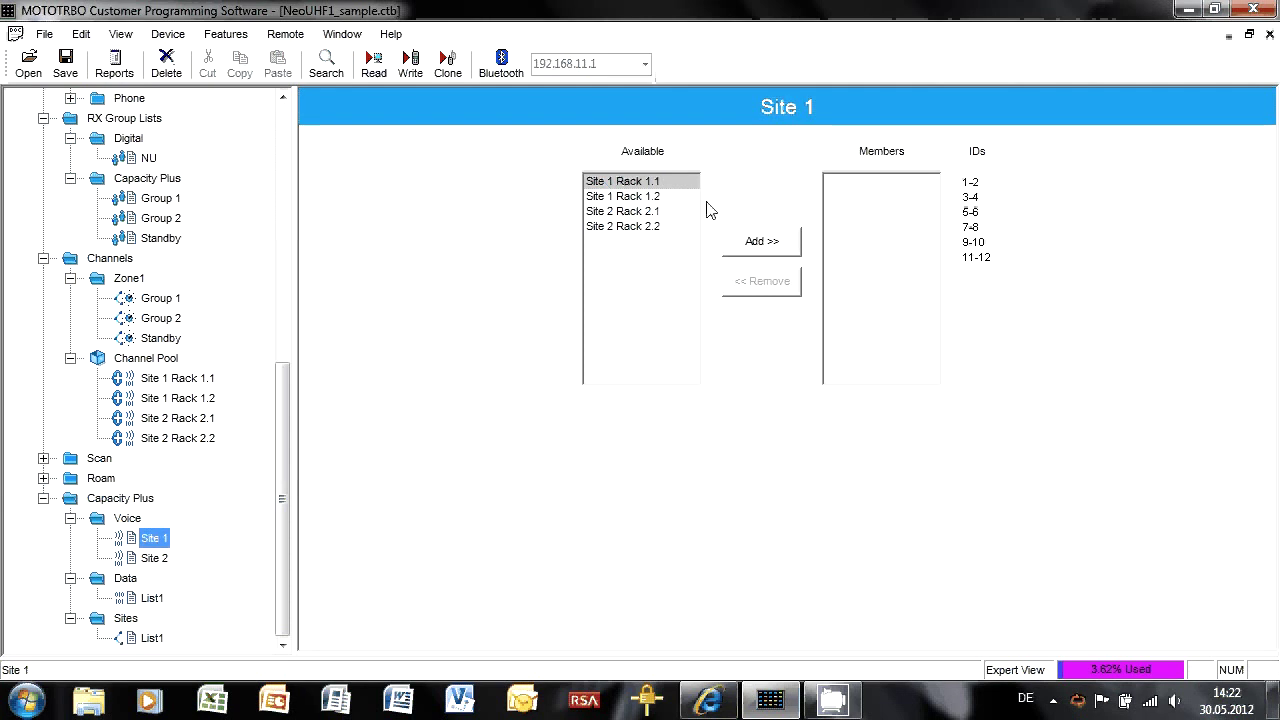
{"action": "left_click", "coordinate": [762, 246]}
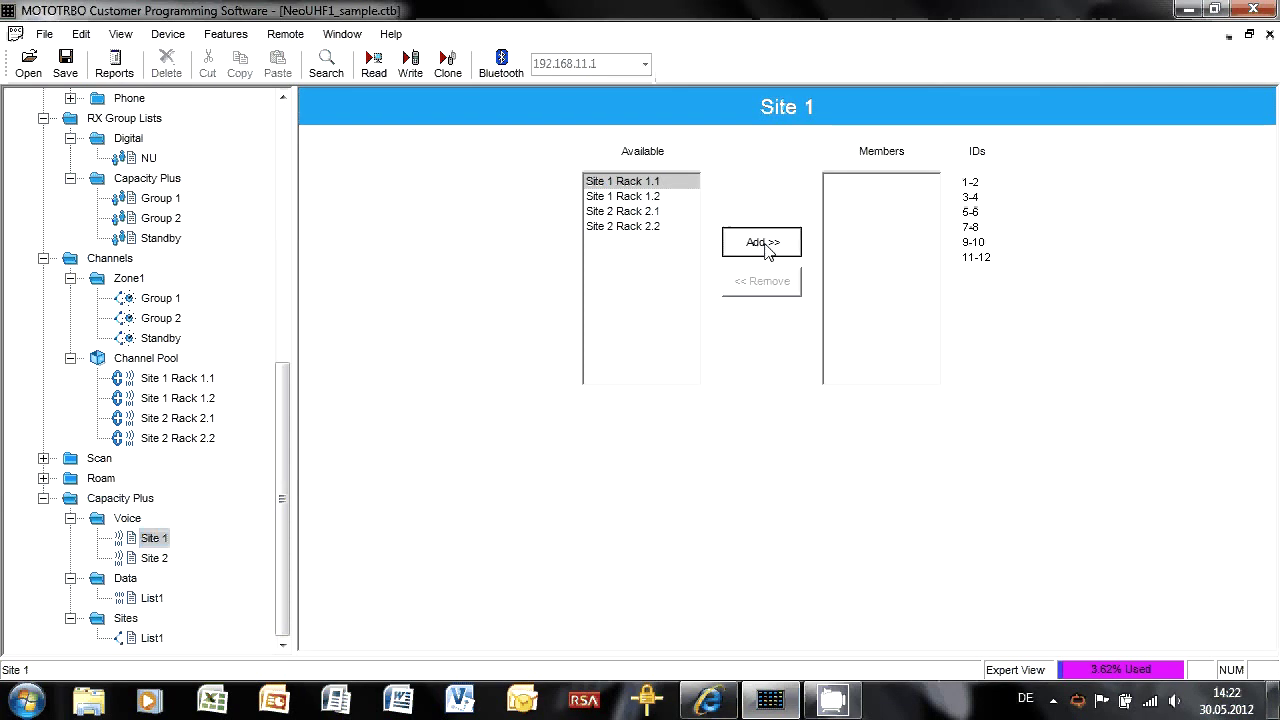
{"action": "left_click", "coordinate": [760, 252]}
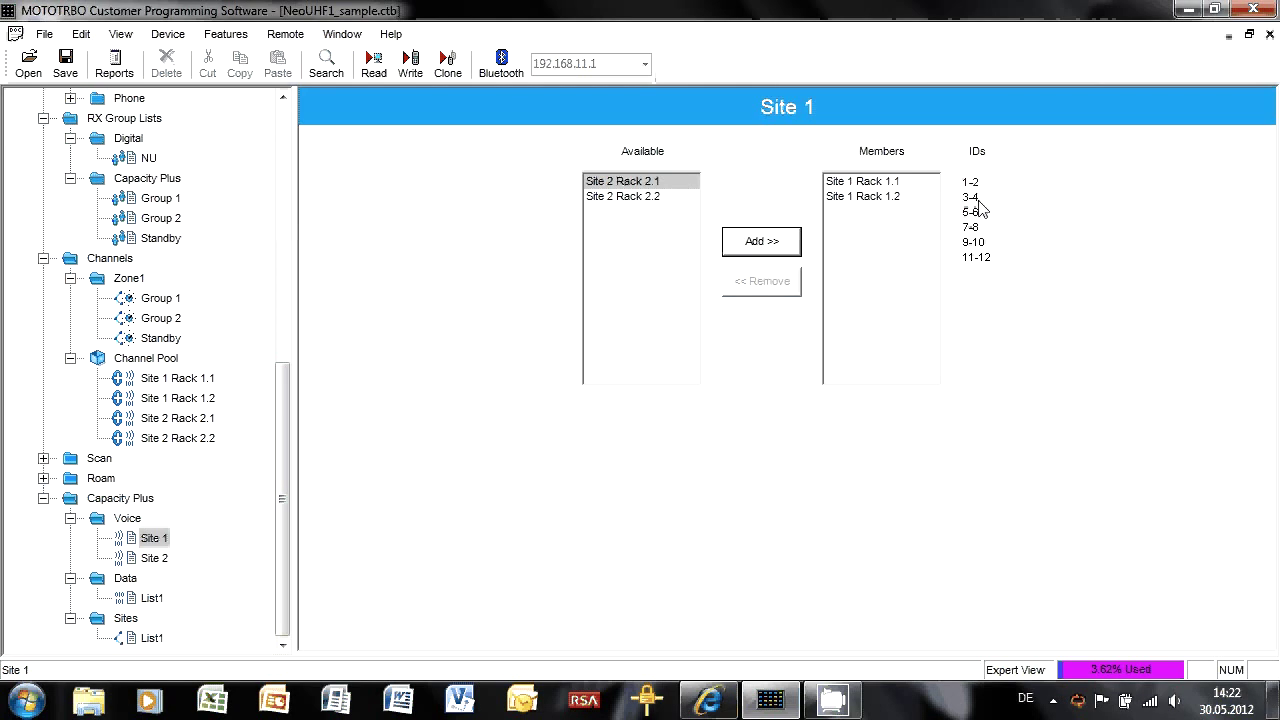
- Add Site 2 Rack 2.1 and Site 2 Rack 2.2 to the Site 2 voice list and check both lists' members
{"action": "left_click", "coordinate": [154, 558]}
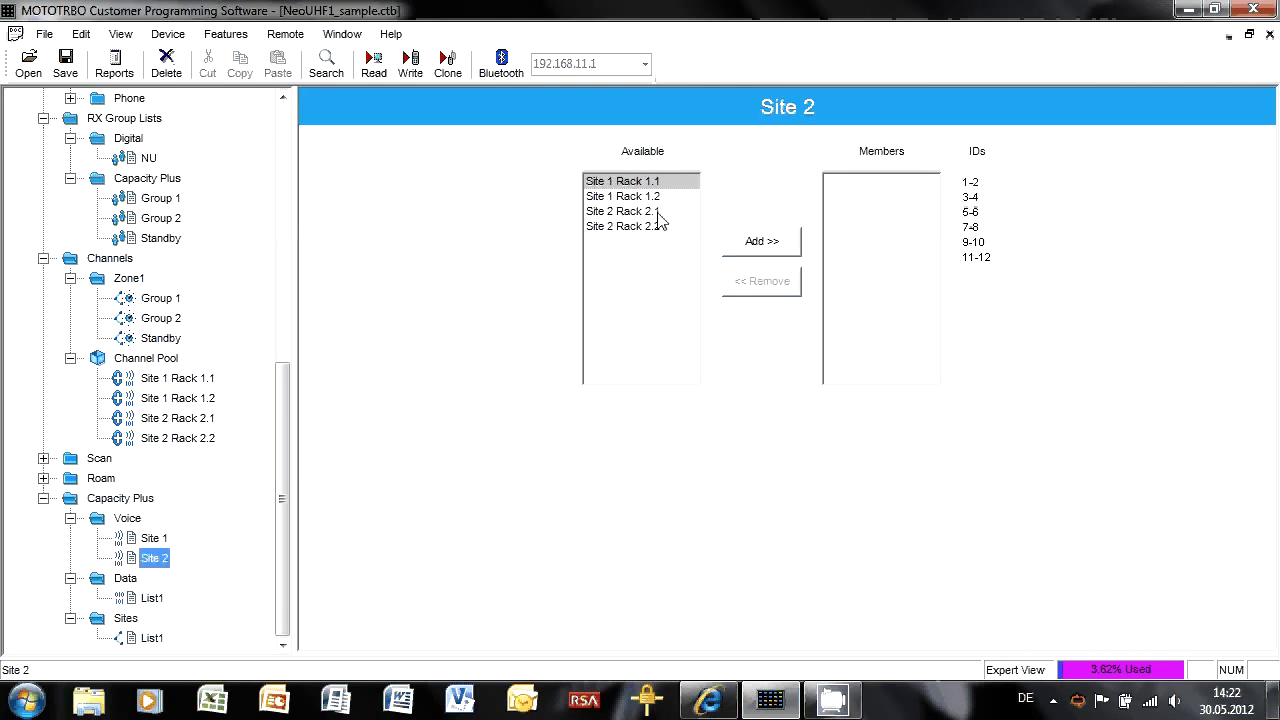
{"action": "left_click", "coordinate": [616, 212]}
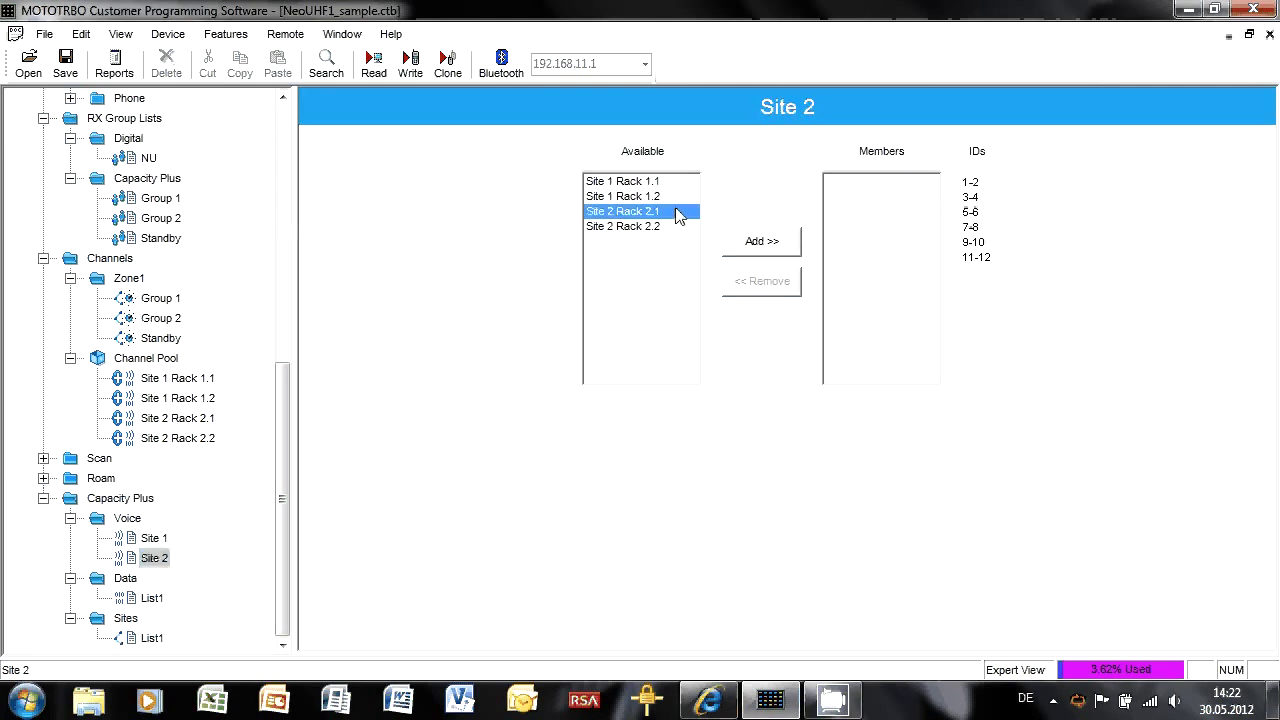
{"action": "left_click", "coordinate": [730, 240]}
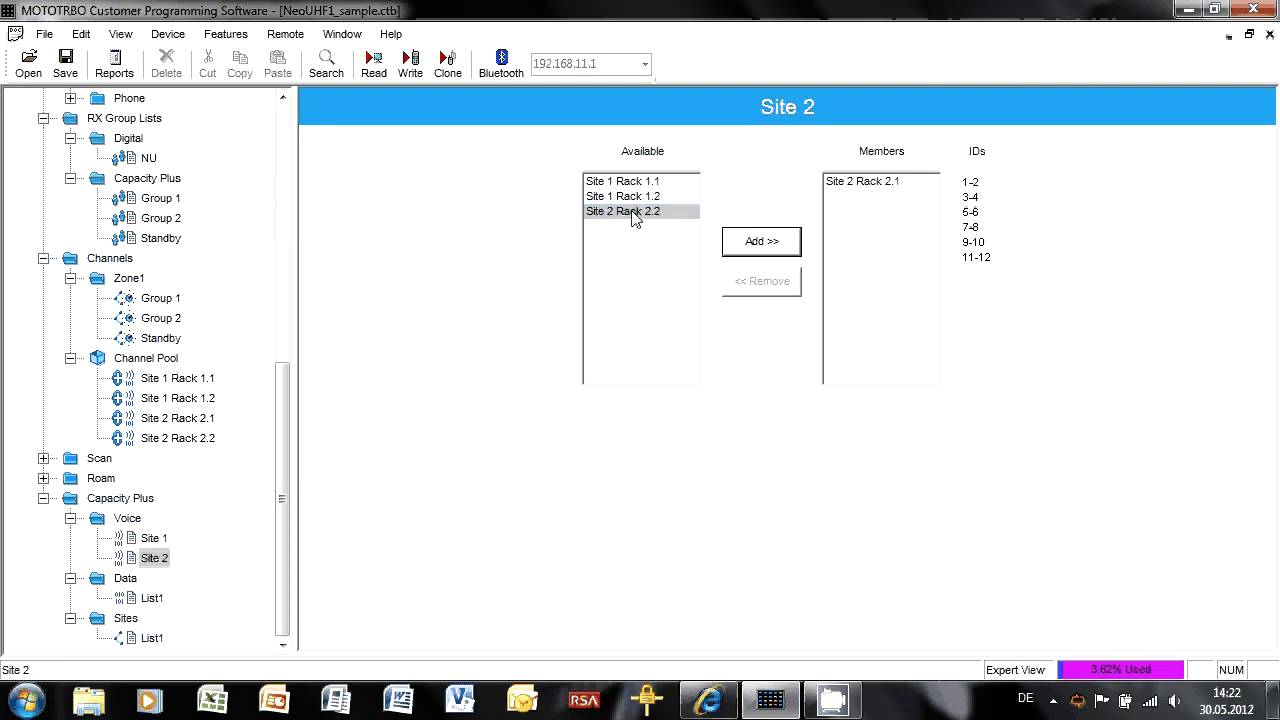
{"action": "left_click", "coordinate": [755, 244]}
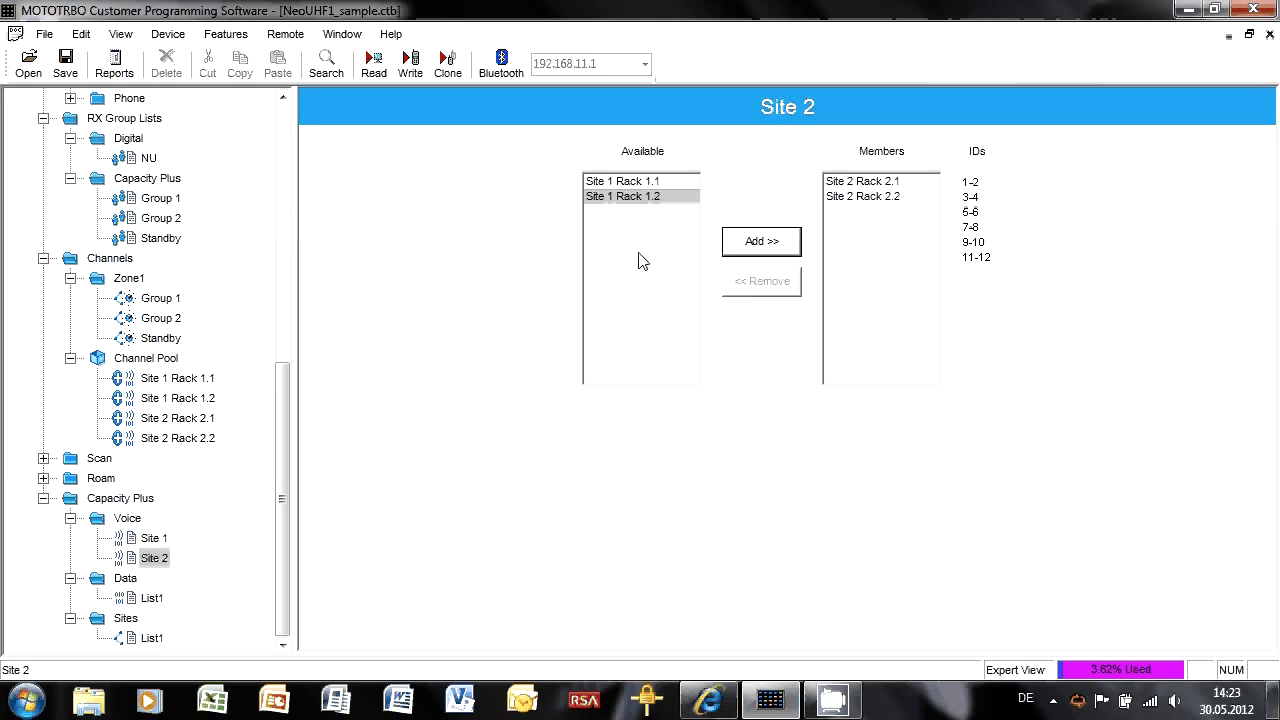
{"action": "left_click", "coordinate": [160, 540]}
{"action": "left_click", "coordinate": [158, 559]}
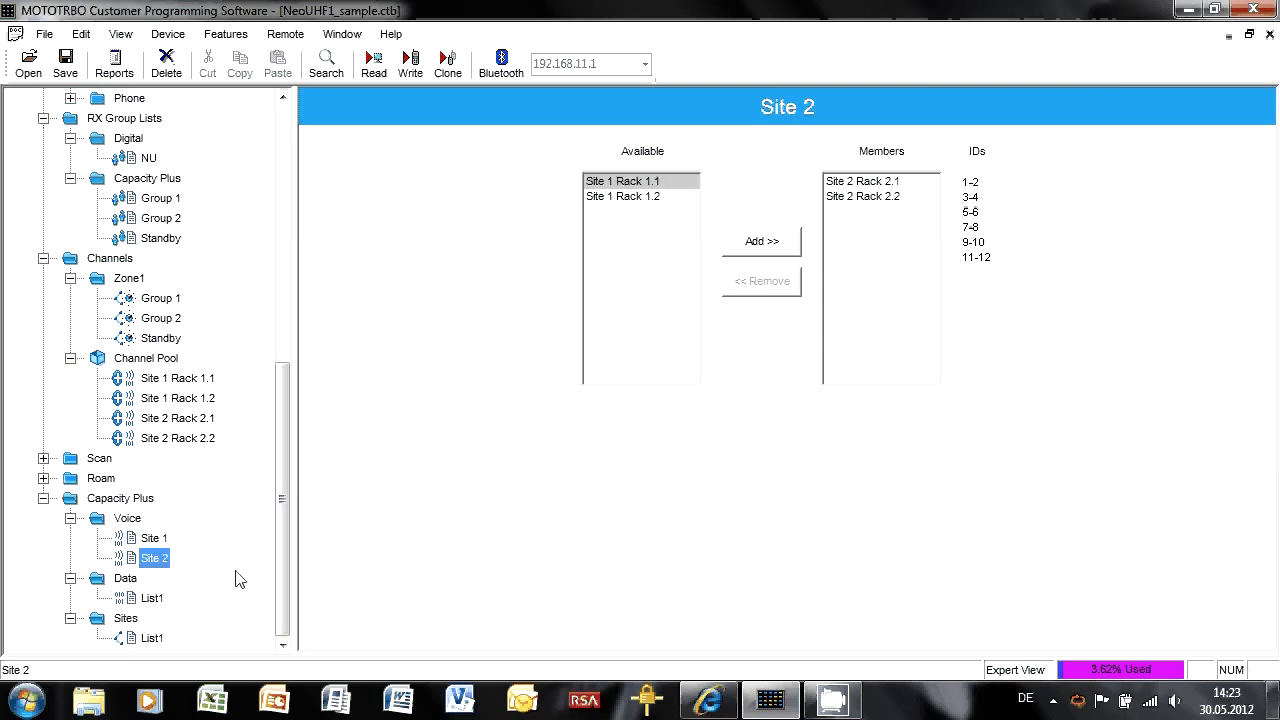
- Rename the Capacity Plus data list List1 as NU and collapse the Data group
{"action": "left_click", "coordinate": [152, 598]}
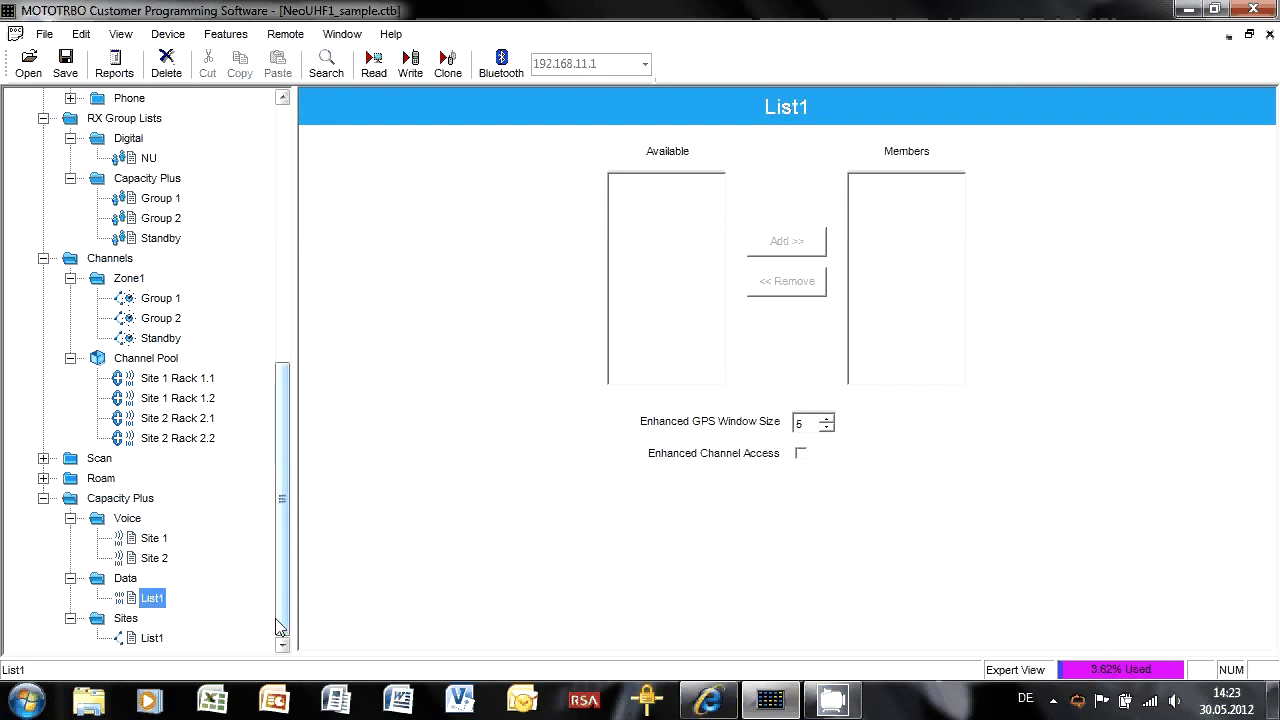
{"action": "key", "text": "F2"}
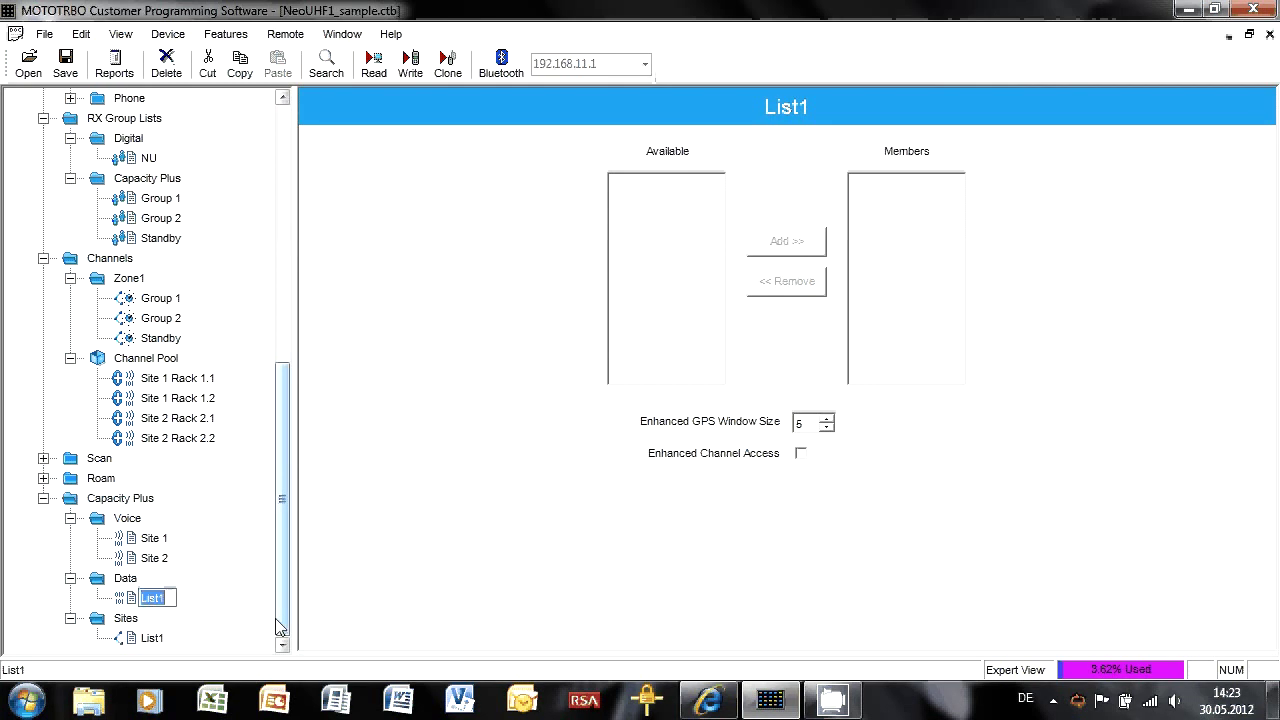
{"action": "type", "text": "NU"}
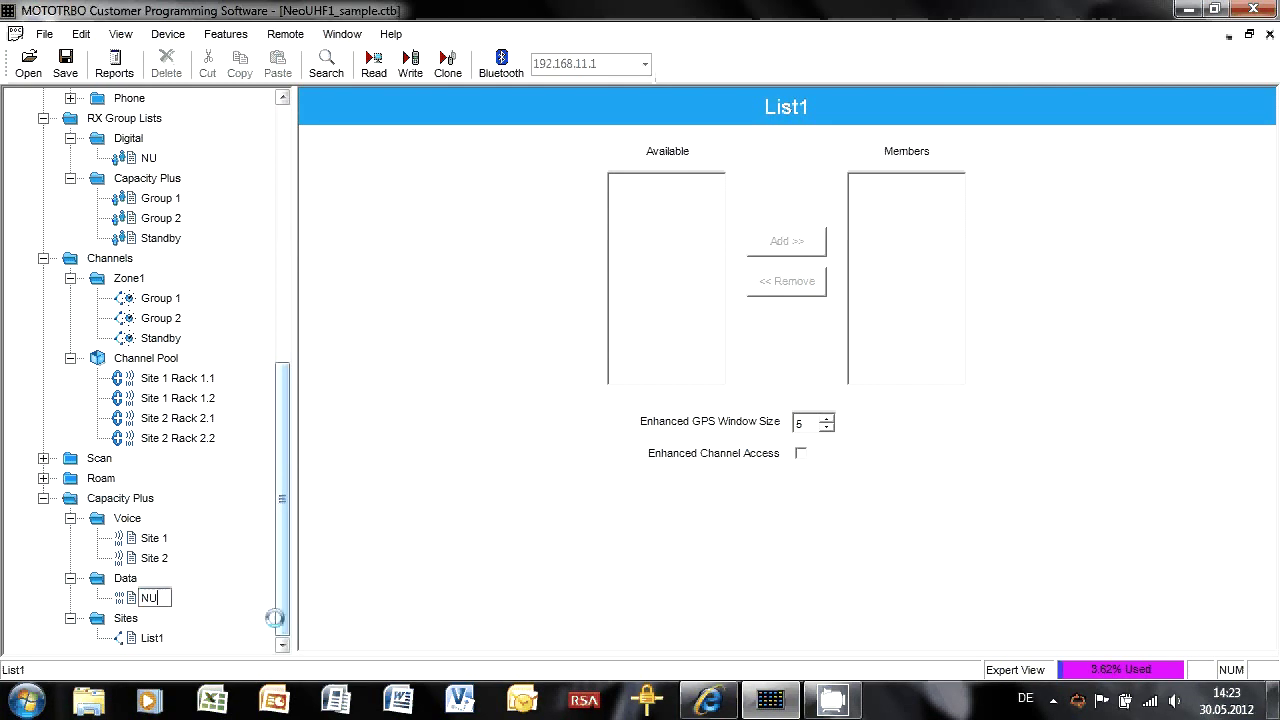
{"action": "left_click", "coordinate": [70, 578]}
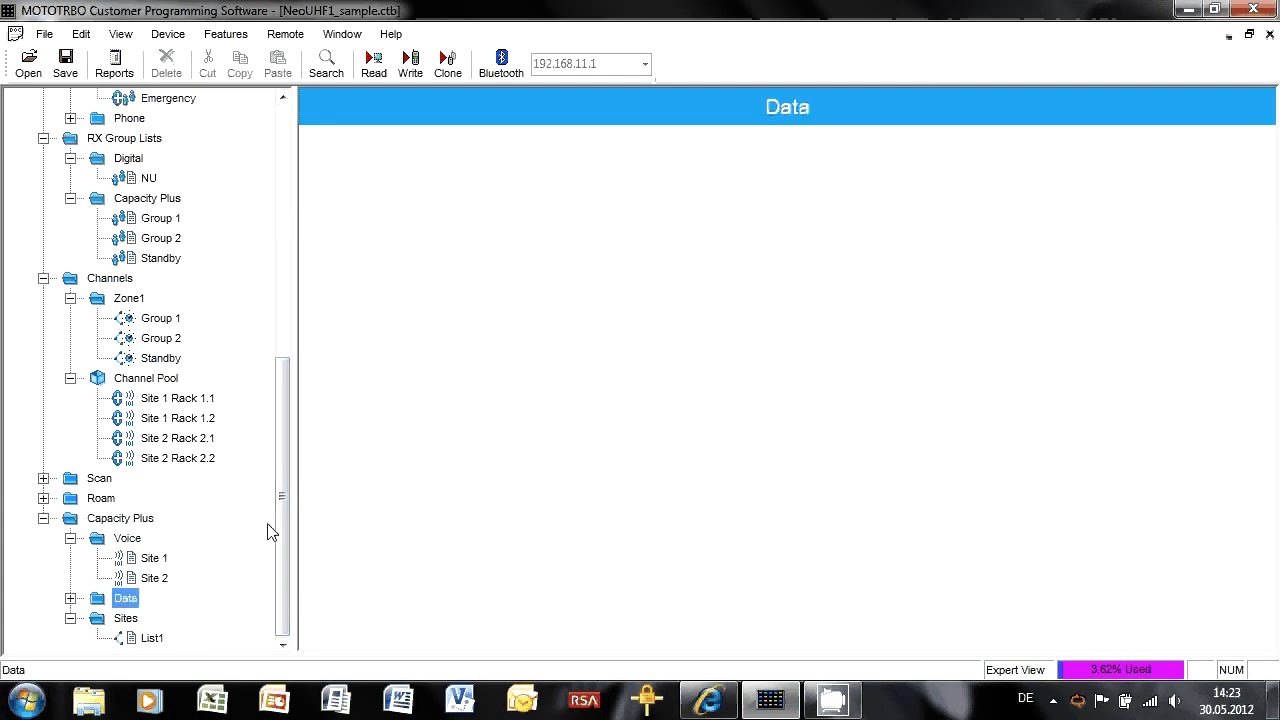
- Add two more Capacity Plus site lists to the Sites group alongside List1
{"action": "left_click", "coordinate": [151, 640]}
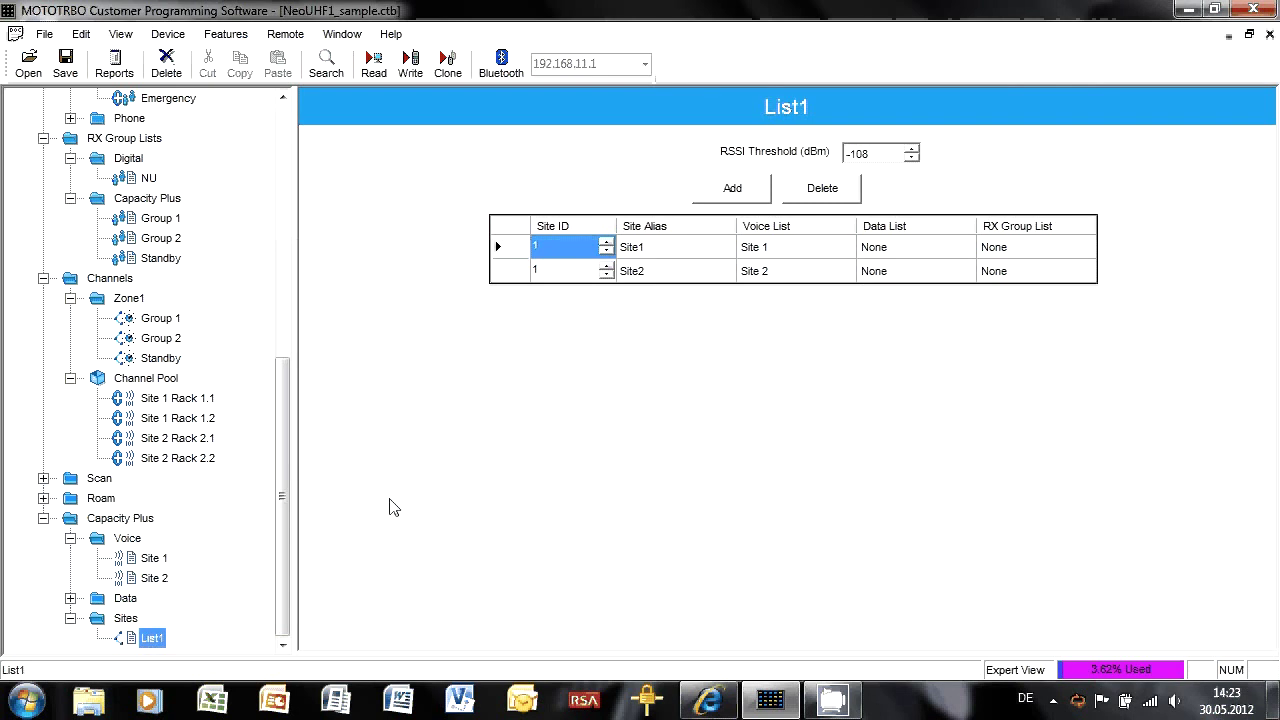
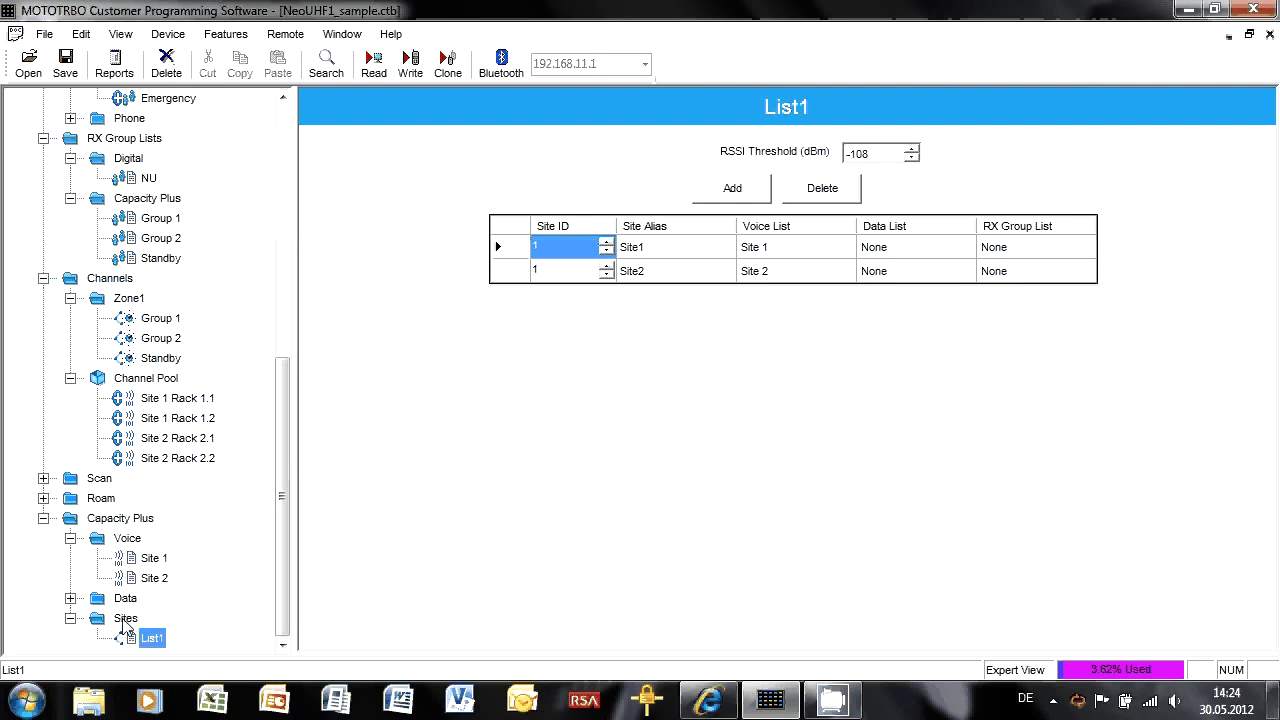
{"action": "right_click", "coordinate": [125, 620]}
{"action": "mouse_move", "coordinate": [200, 566]}
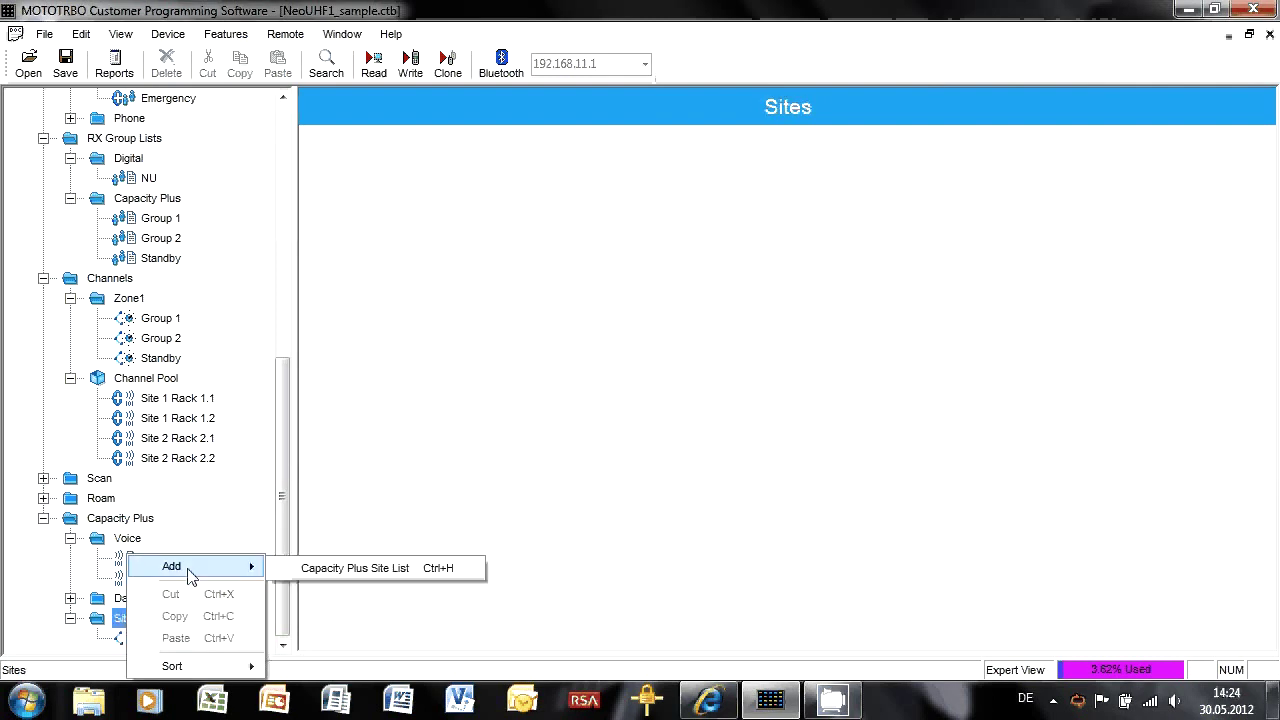
{"action": "left_click", "coordinate": [325, 568]}
{"action": "right_click", "coordinate": [125, 620]}
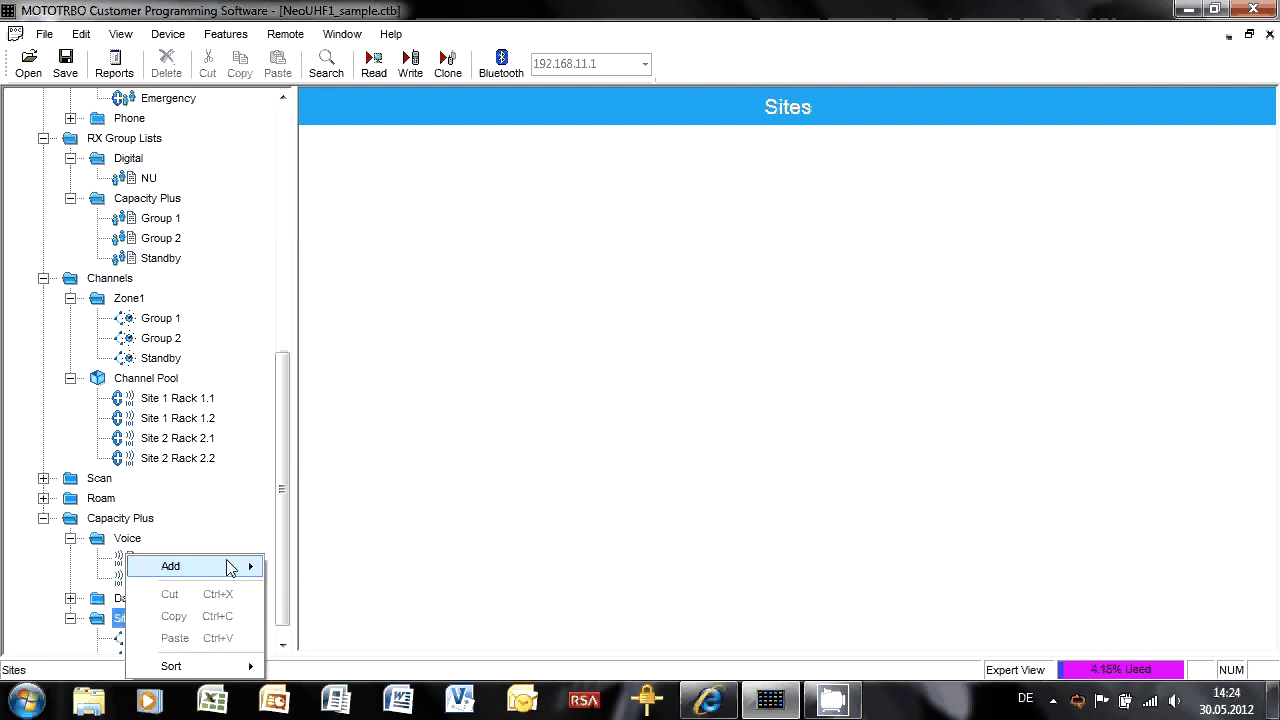
{"action": "mouse_move", "coordinate": [230, 566]}
{"action": "left_click", "coordinate": [334, 572]}
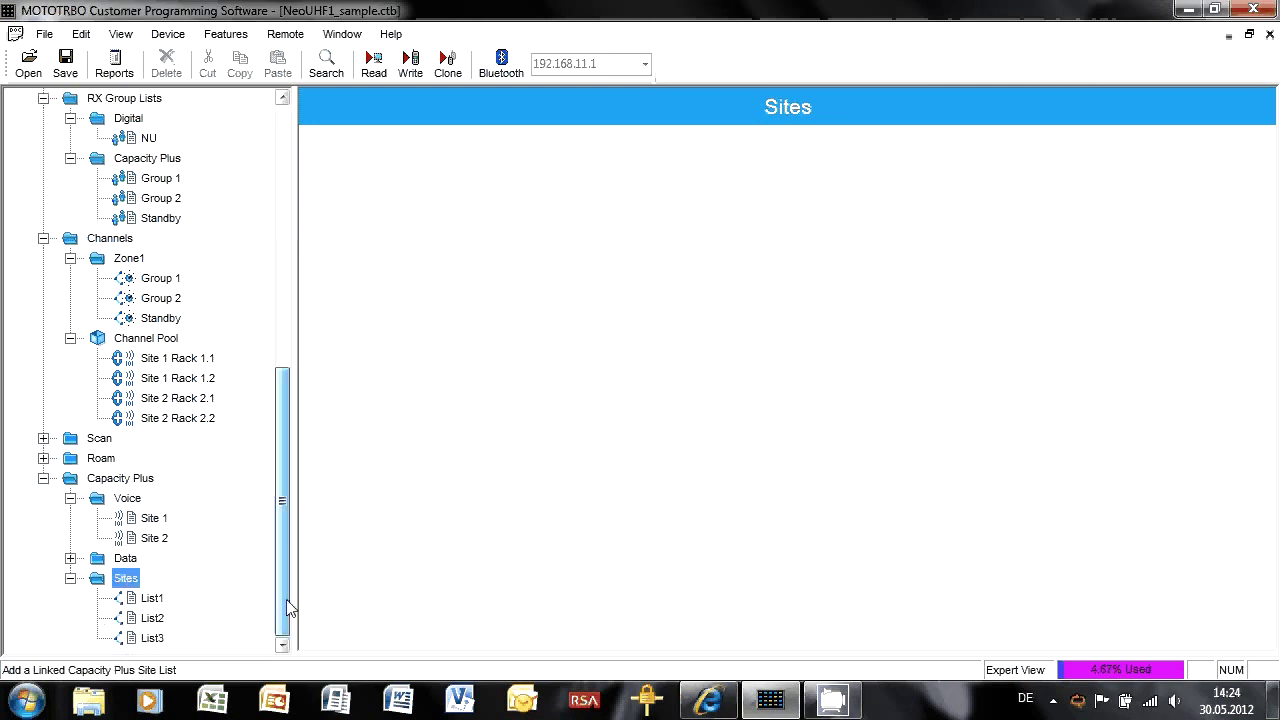
- Rename the Capacity Plus site list List1 as Group 1
{"action": "left_click", "coordinate": [150, 598]}
{"action": "key", "text": "F2"}
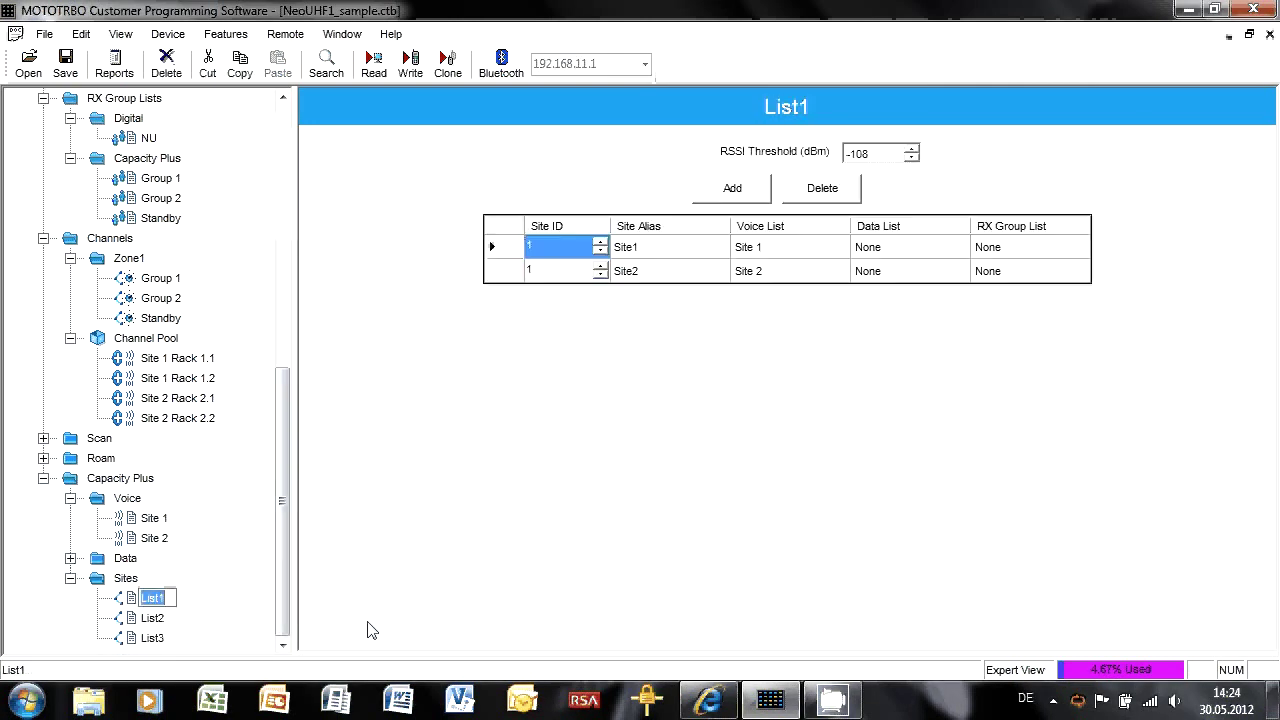
{"action": "type", "text": "Grou"}
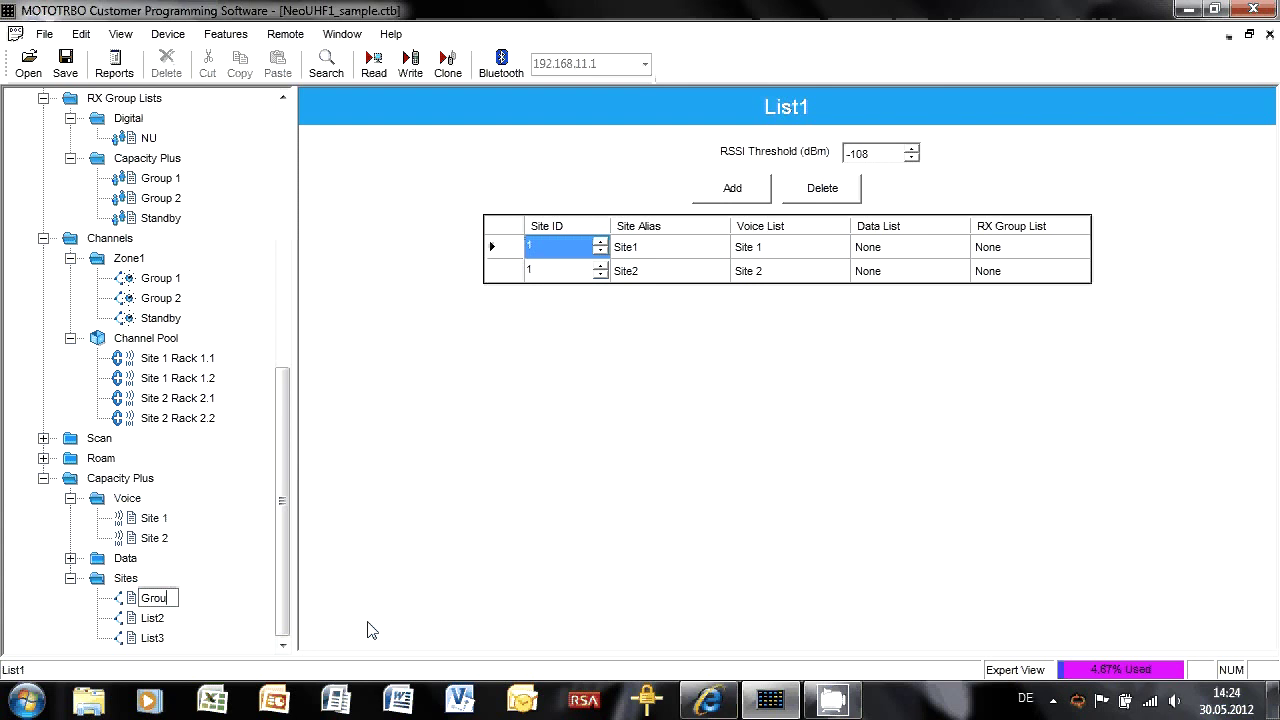
{"action": "type", "text": "p 1"}
{"action": "key", "text": "Return"}
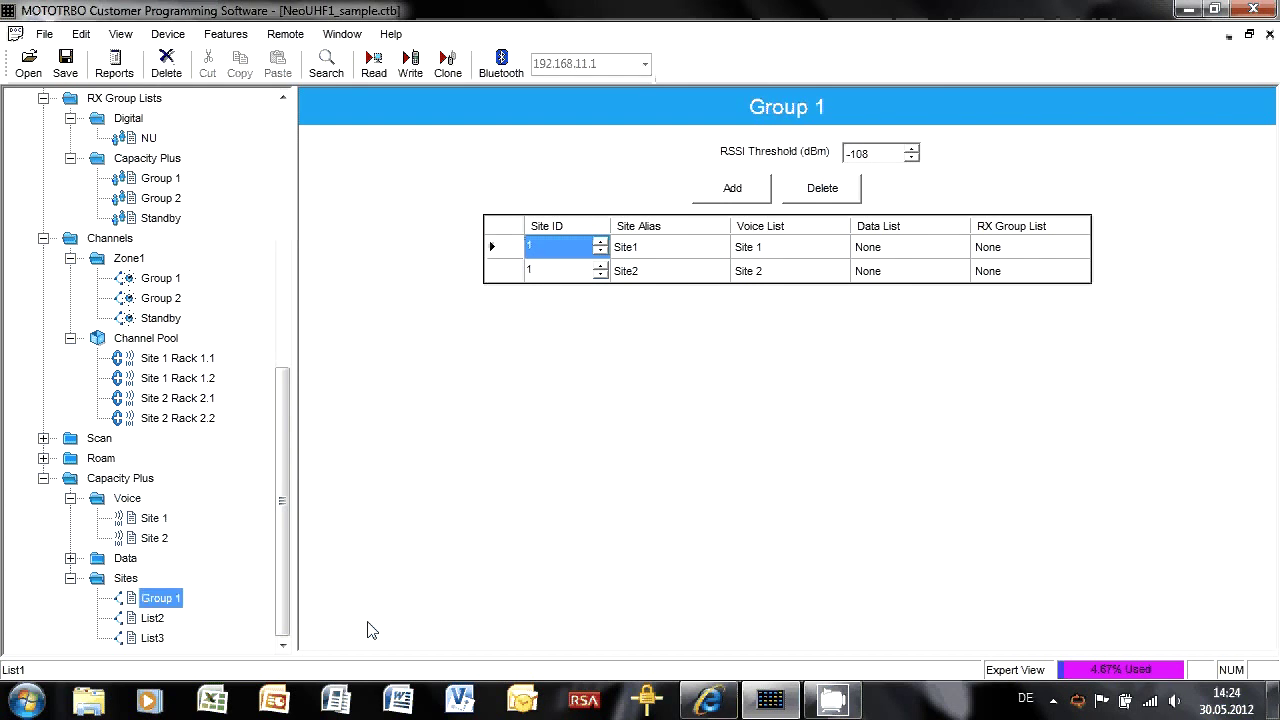
- Rename the Capacity Plus site list List2 as Group 2
{"action": "key", "text": "Down"}
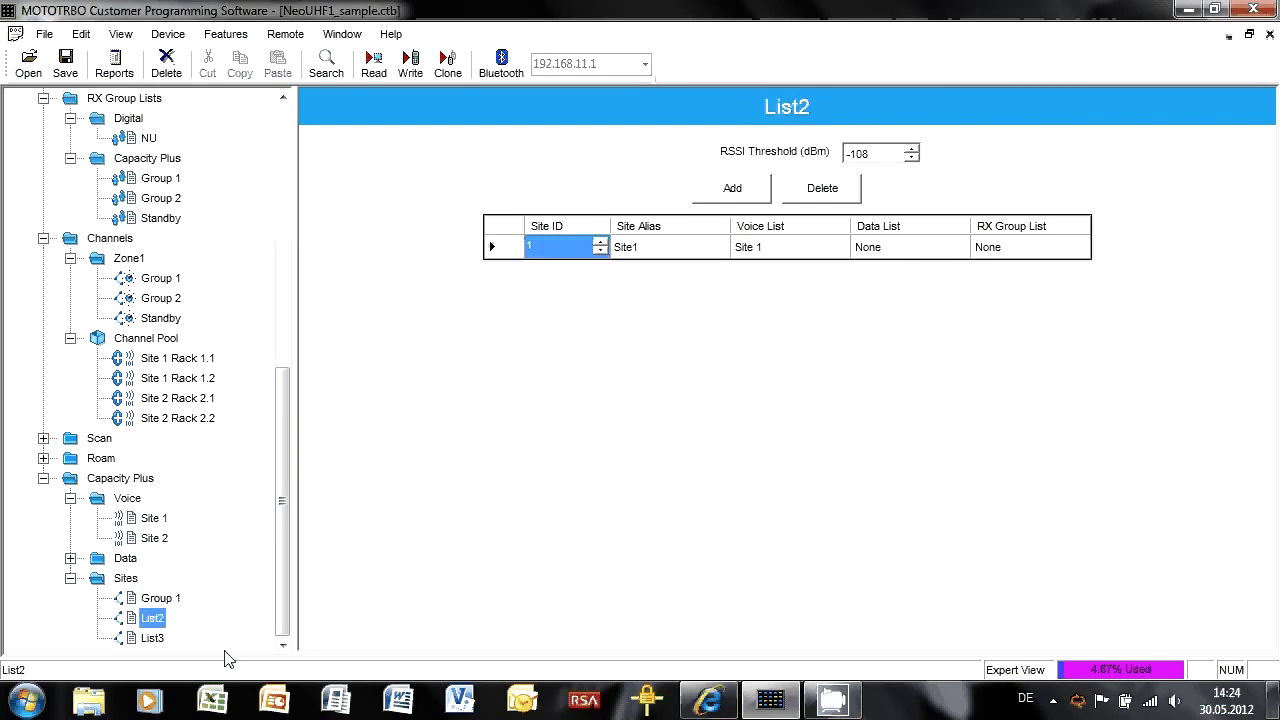
{"action": "key", "text": "F2"}
{"action": "type", "text": "Group 2"}
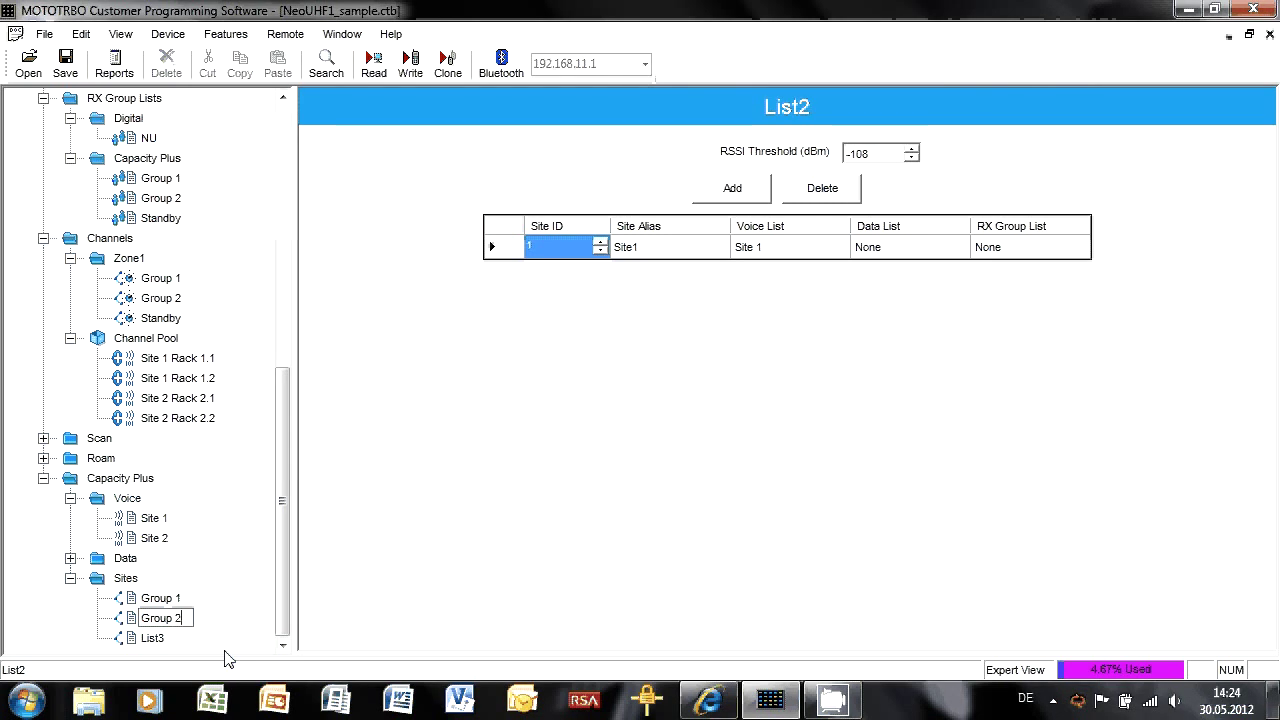
{"action": "key", "text": "Return"}
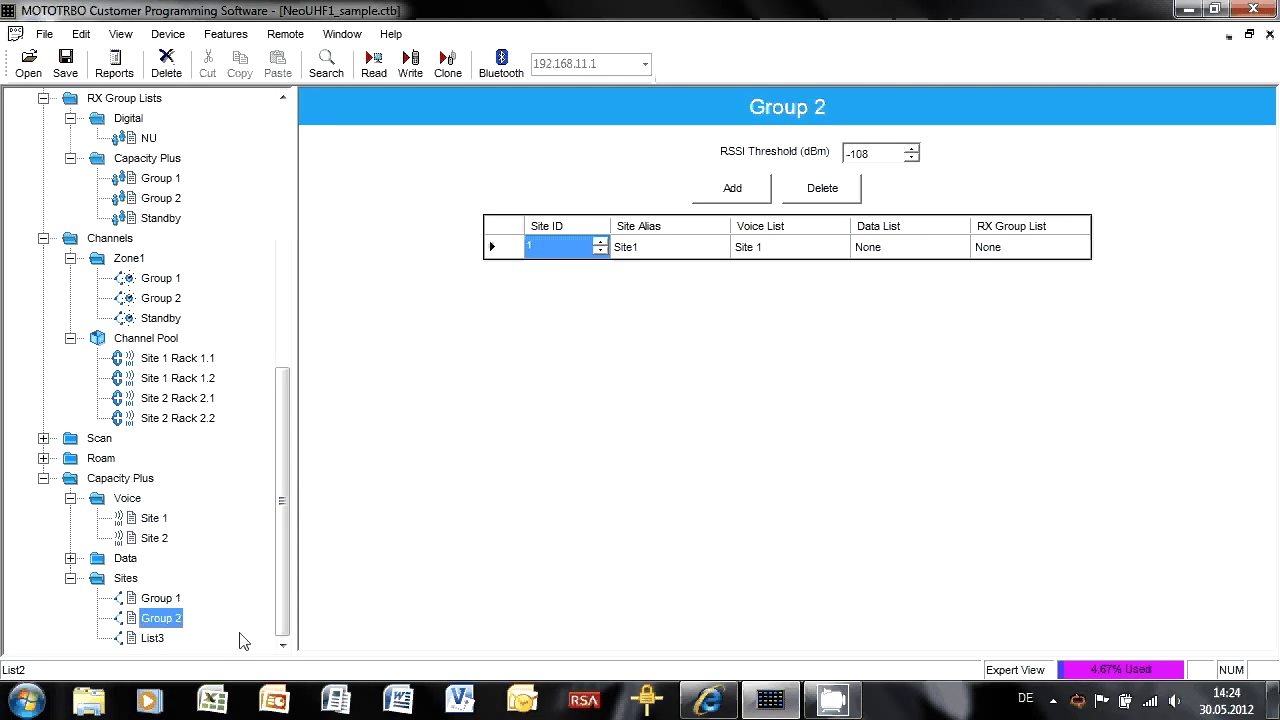
- Rename the Capacity Plus site list List3 as Standby
{"action": "left_click", "coordinate": [155, 638]}
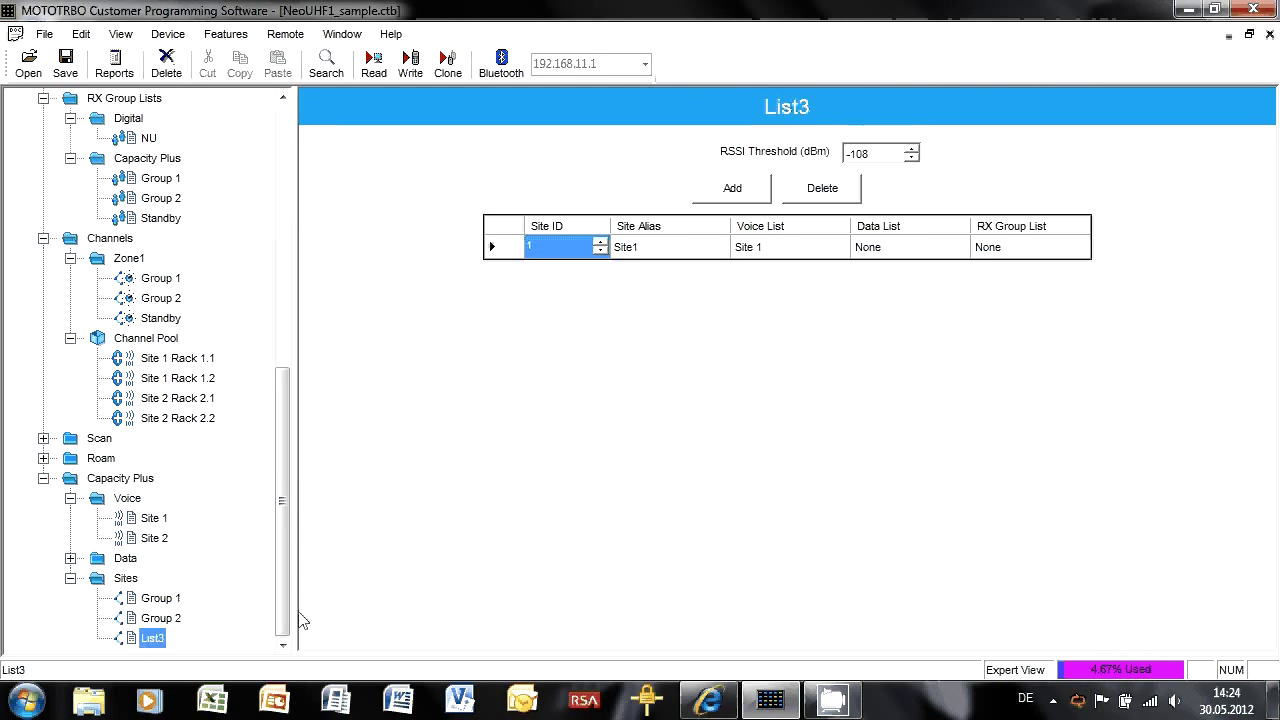
{"action": "key", "text": "F2"}
{"action": "type", "text": "Stand"}
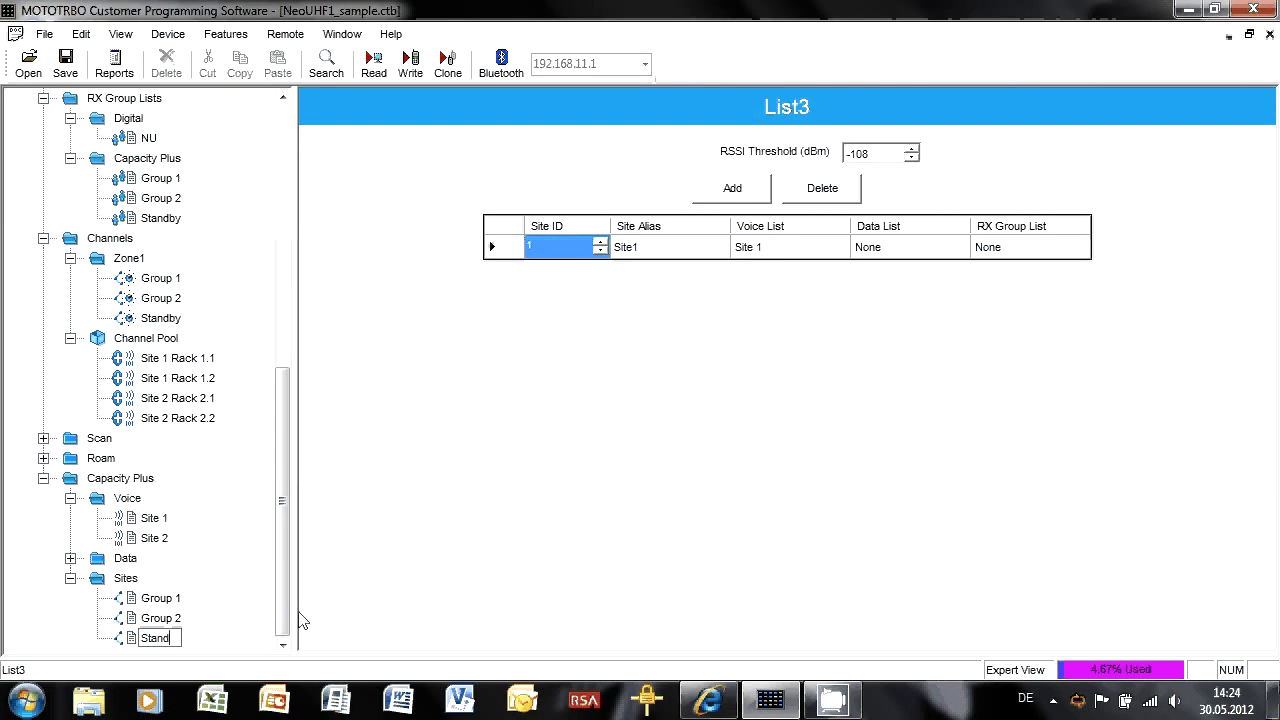
{"action": "type", "text": "by"}
{"action": "key", "text": "Return"}
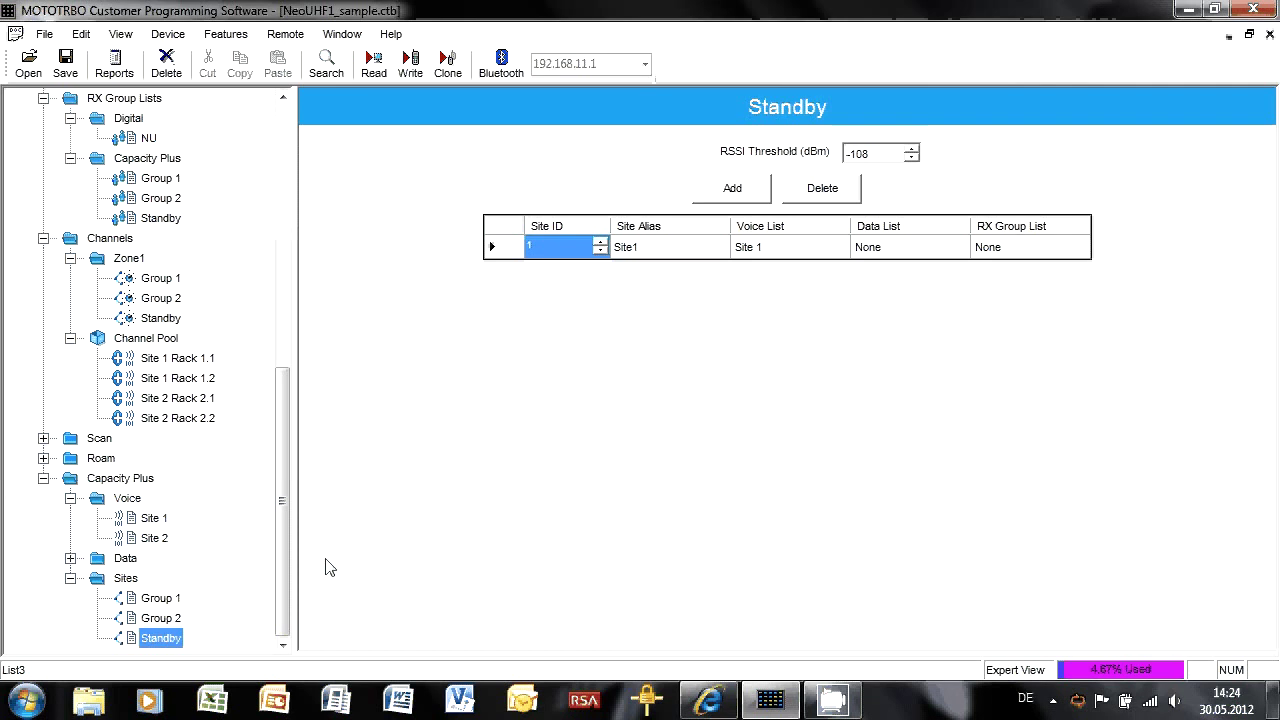
- Change the first site's alias in the Group 1 site list to Site 1
{"action": "left_click", "coordinate": [163, 599]}
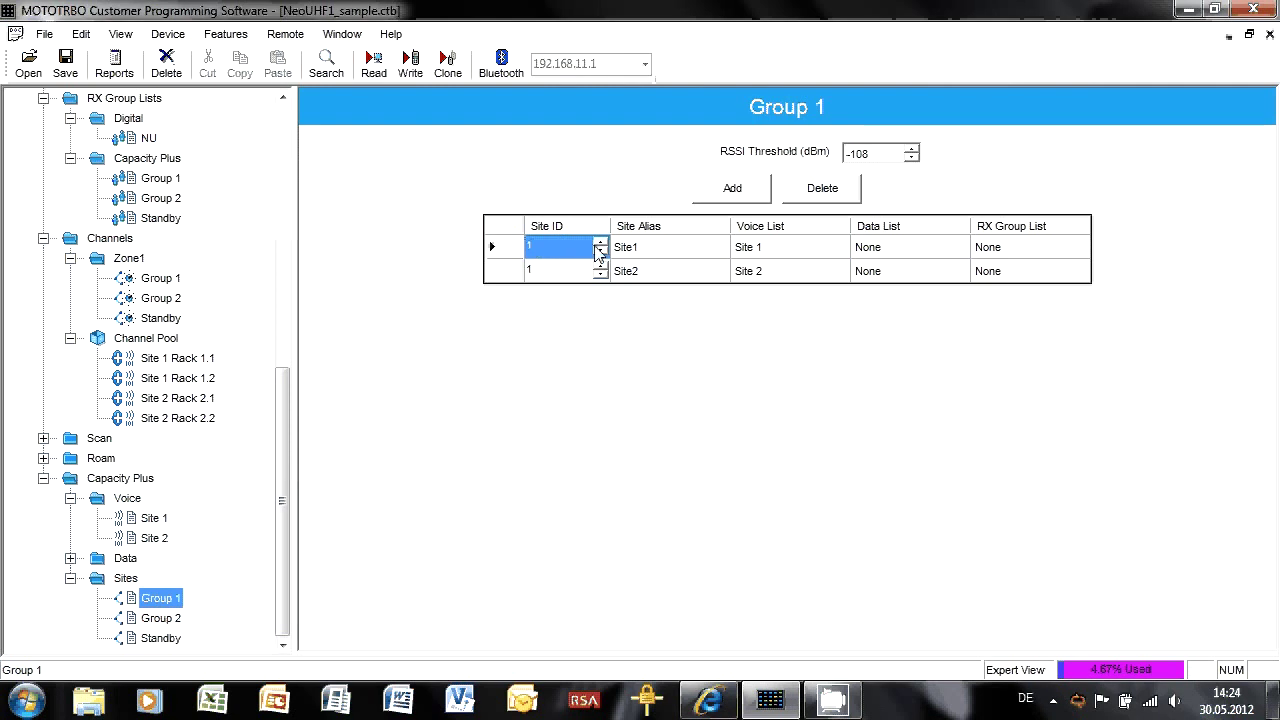
{"action": "left_click", "coordinate": [651, 249]}
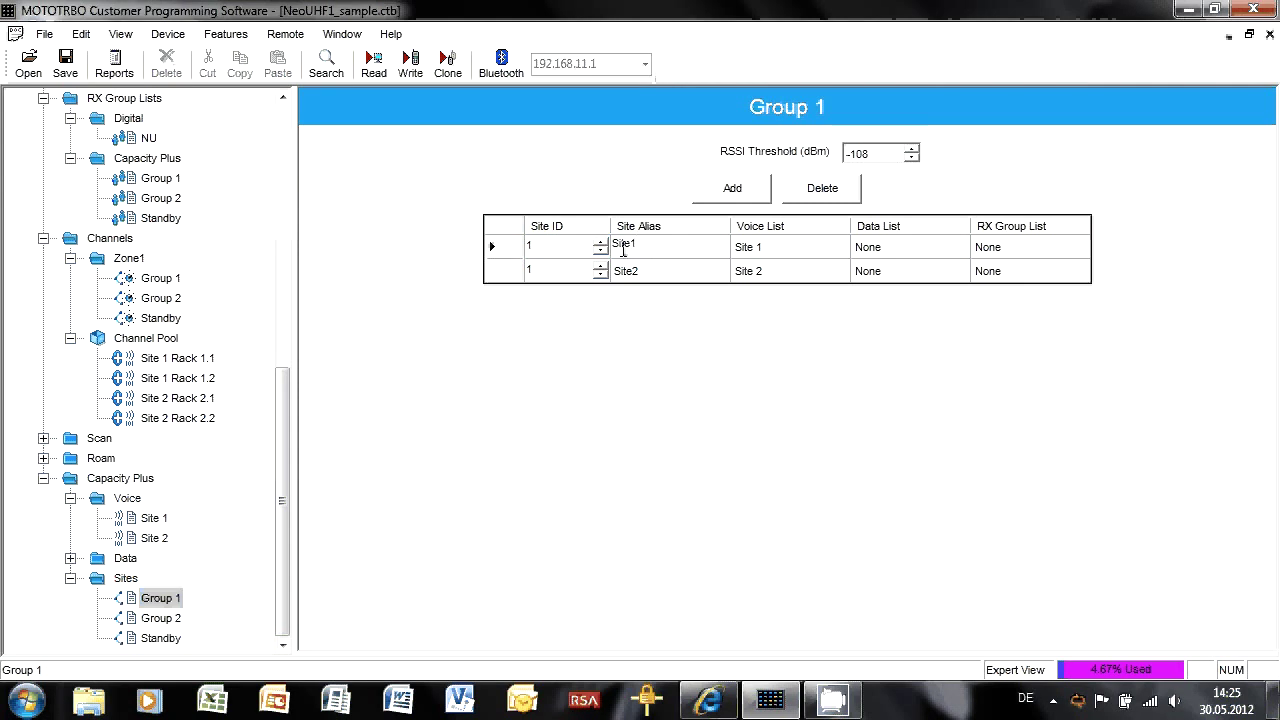
{"action": "key", "text": "BackSpace"}
{"action": "left_click", "coordinate": [792, 249]}
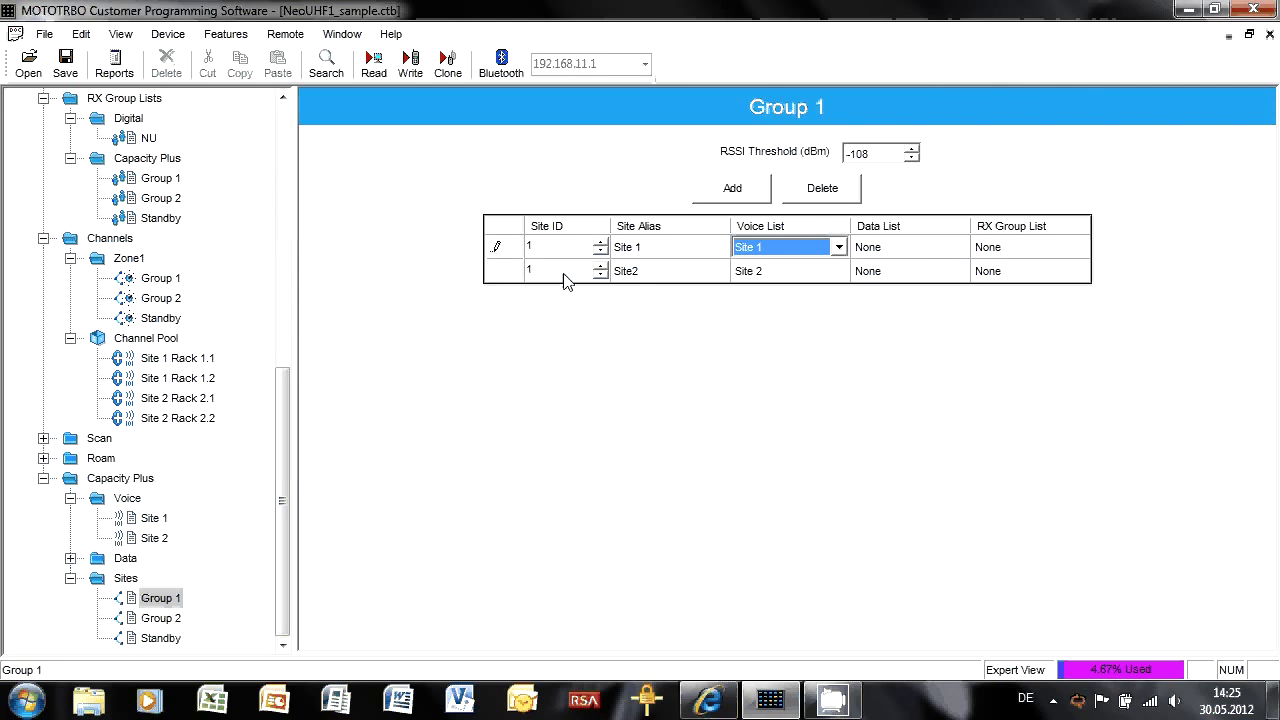
- Set the second site in the Group 1 site list to site ID 2 with the alias Site 2
{"action": "left_click", "coordinate": [601, 266]}
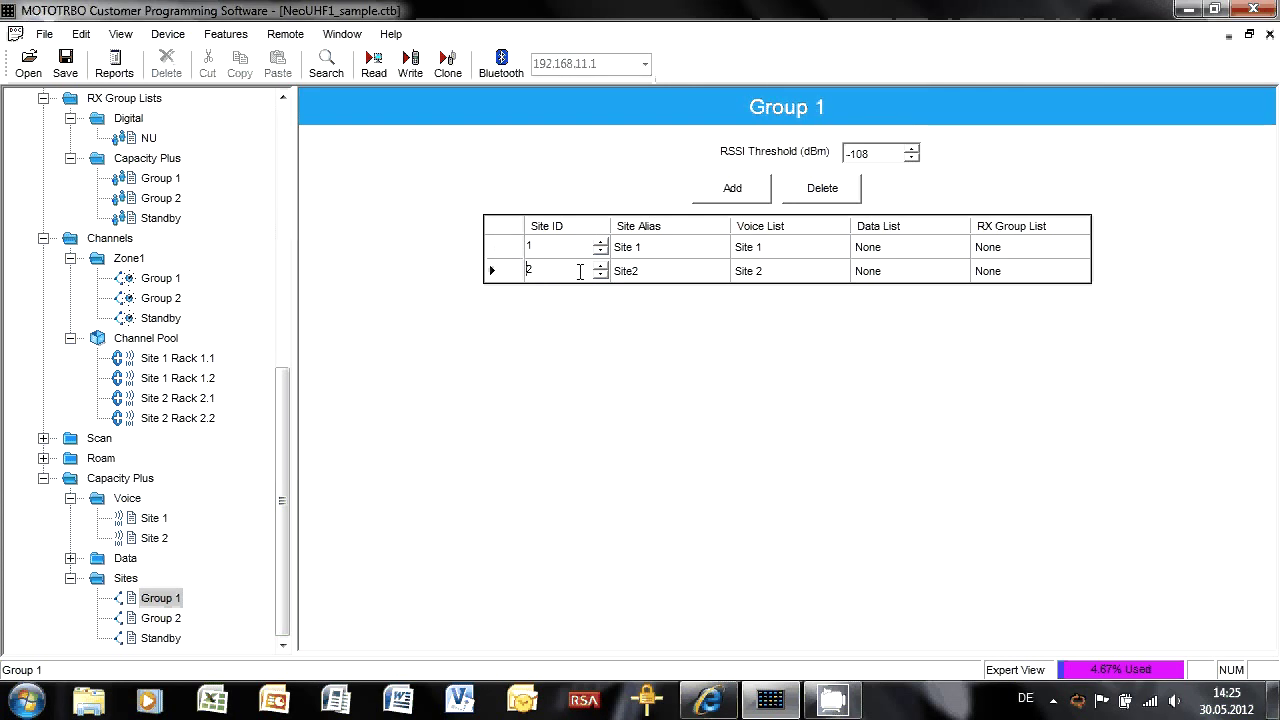
{"action": "left_click", "coordinate": [665, 271]}
{"action": "key", "text": "BackSpace"}
{"action": "type", "text": "2"}
{"action": "key", "text": "Return"}
- Assign the RX group list Group 1 to both sites in the Group 1 site list
{"action": "left_click", "coordinate": [1079, 249]}
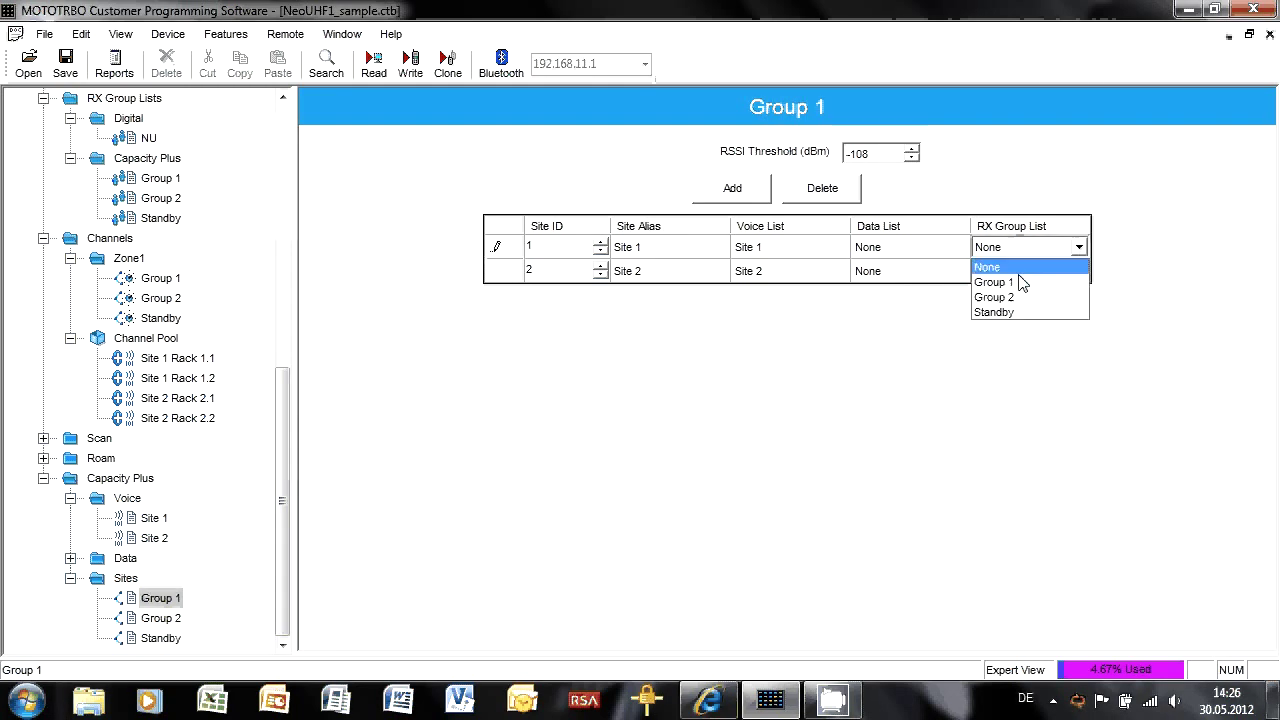
{"action": "left_click", "coordinate": [1047, 278]}
{"action": "left_click", "coordinate": [1080, 272]}
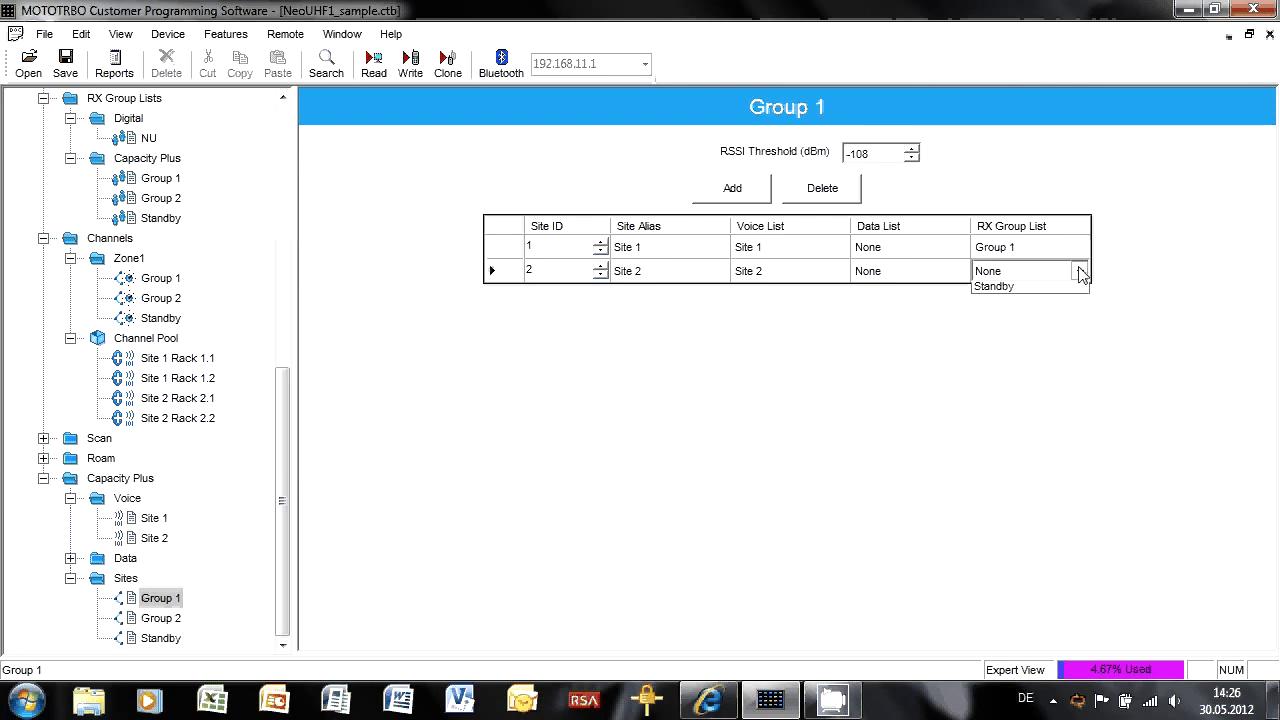
{"action": "left_click", "coordinate": [1030, 302]}
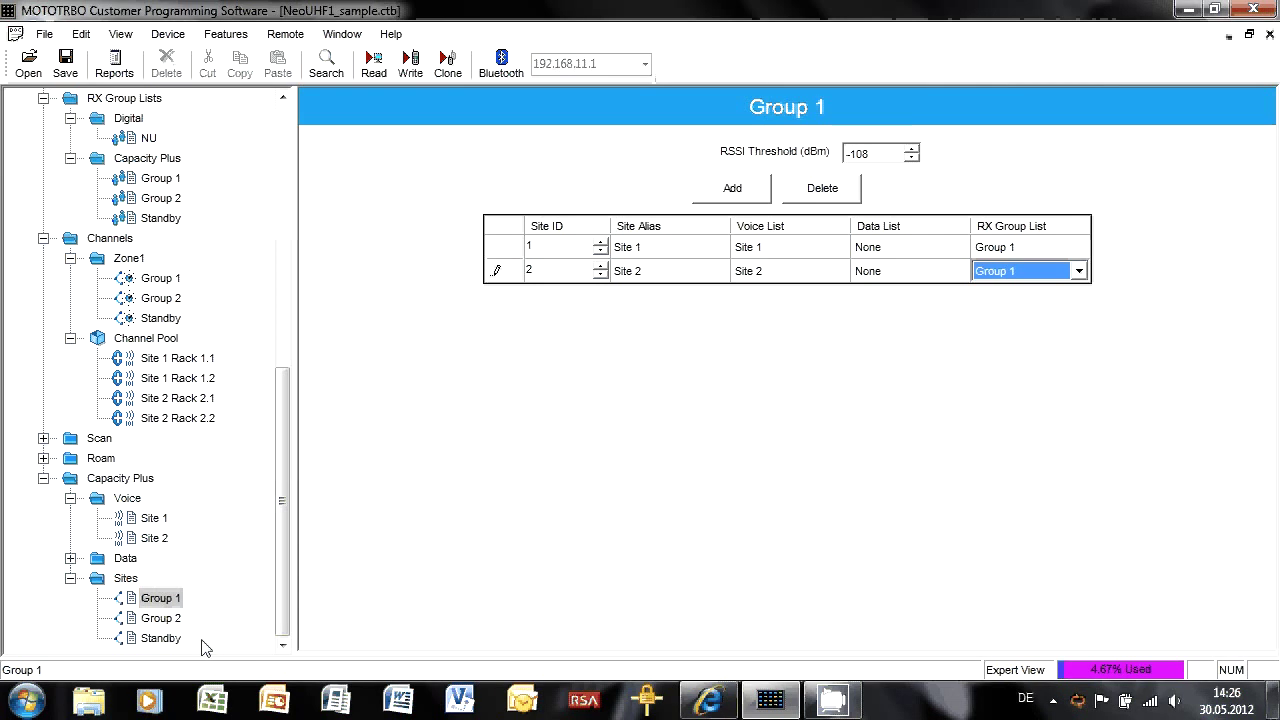
- Add a second site to the Group 2 site list with site ID 2 and the voice list Site 2
{"action": "left_click", "coordinate": [168, 619]}
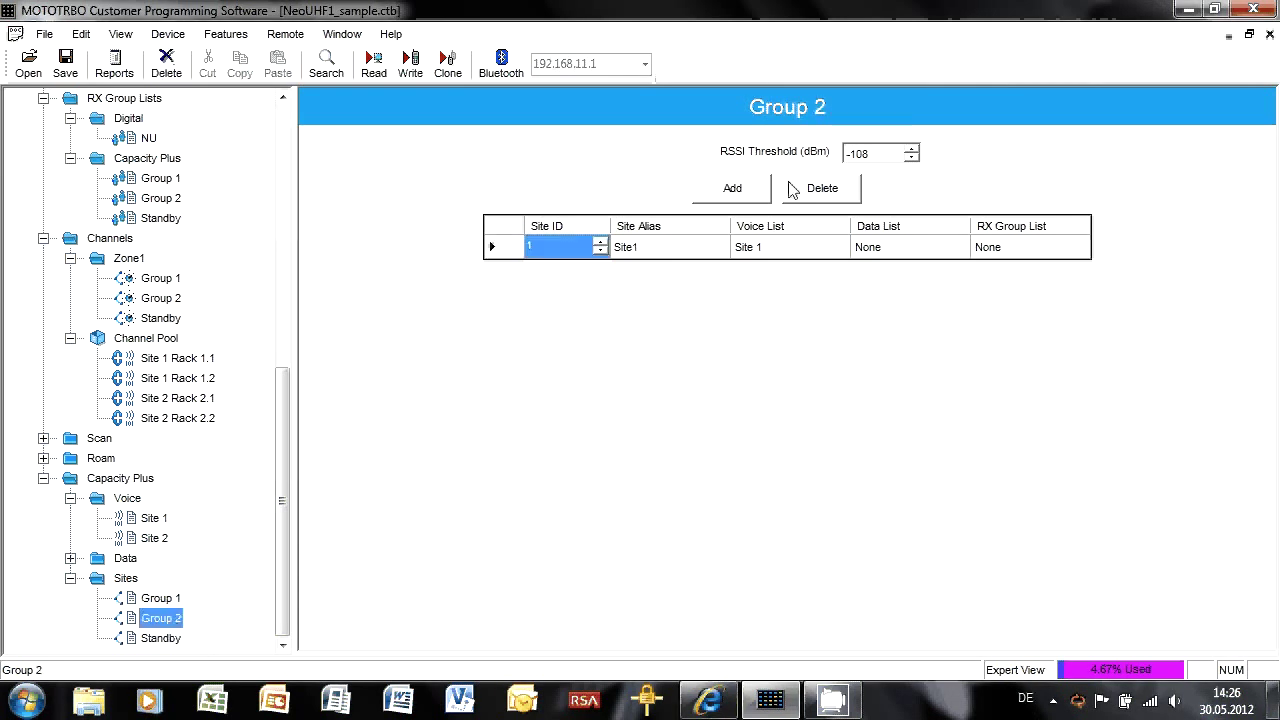
{"action": "left_click", "coordinate": [740, 190]}
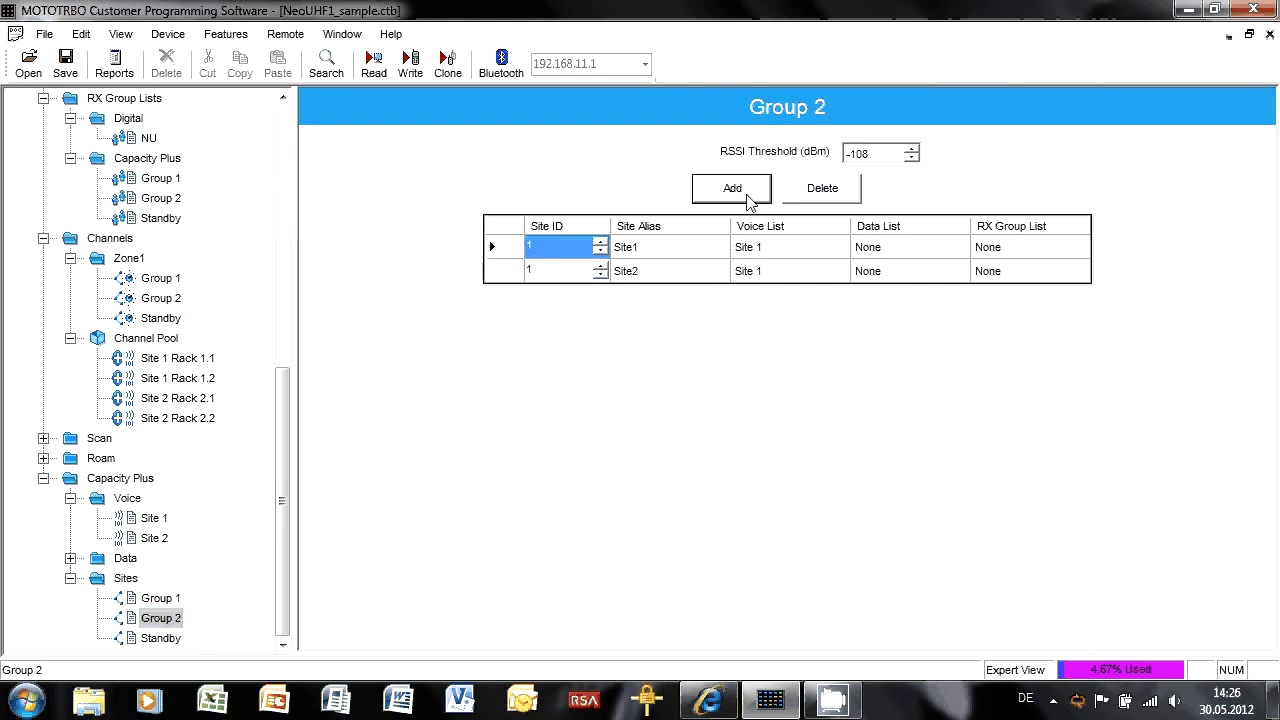
{"action": "left_click", "coordinate": [604, 272]}
{"action": "left_click", "coordinate": [600, 267]}
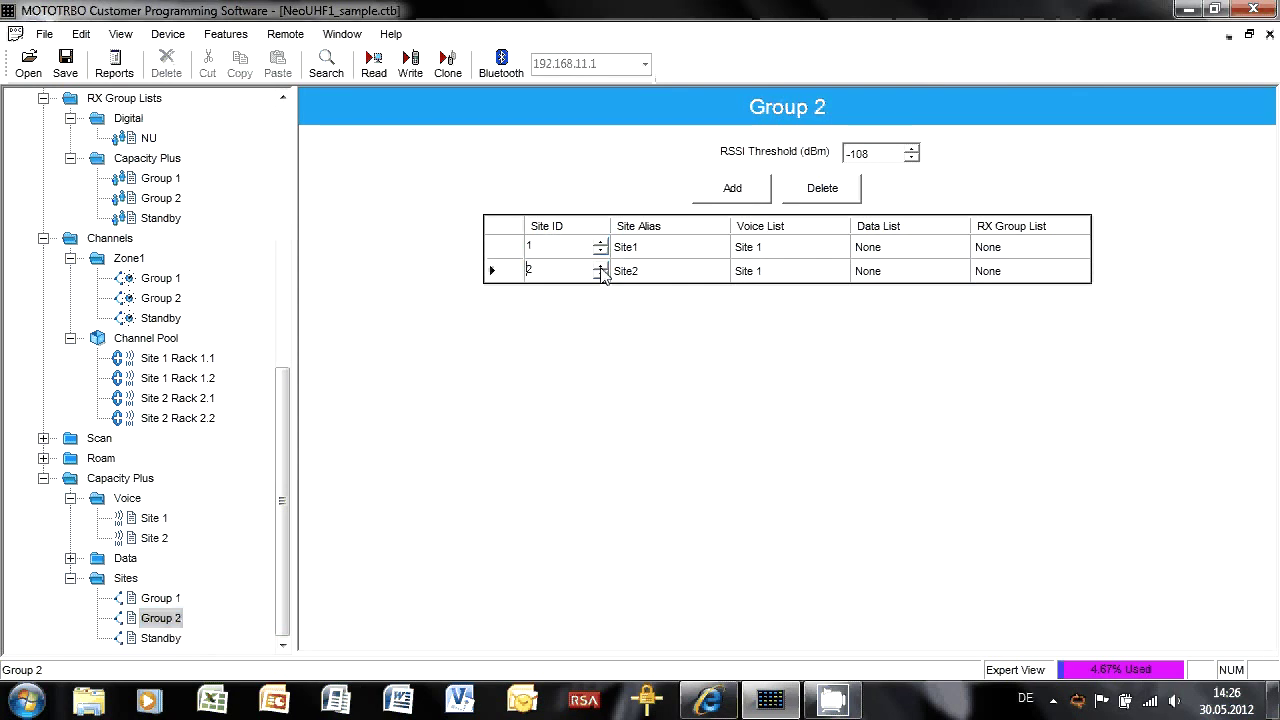
{"action": "left_click", "coordinate": [810, 279]}
{"action": "left_click", "coordinate": [791, 301]}
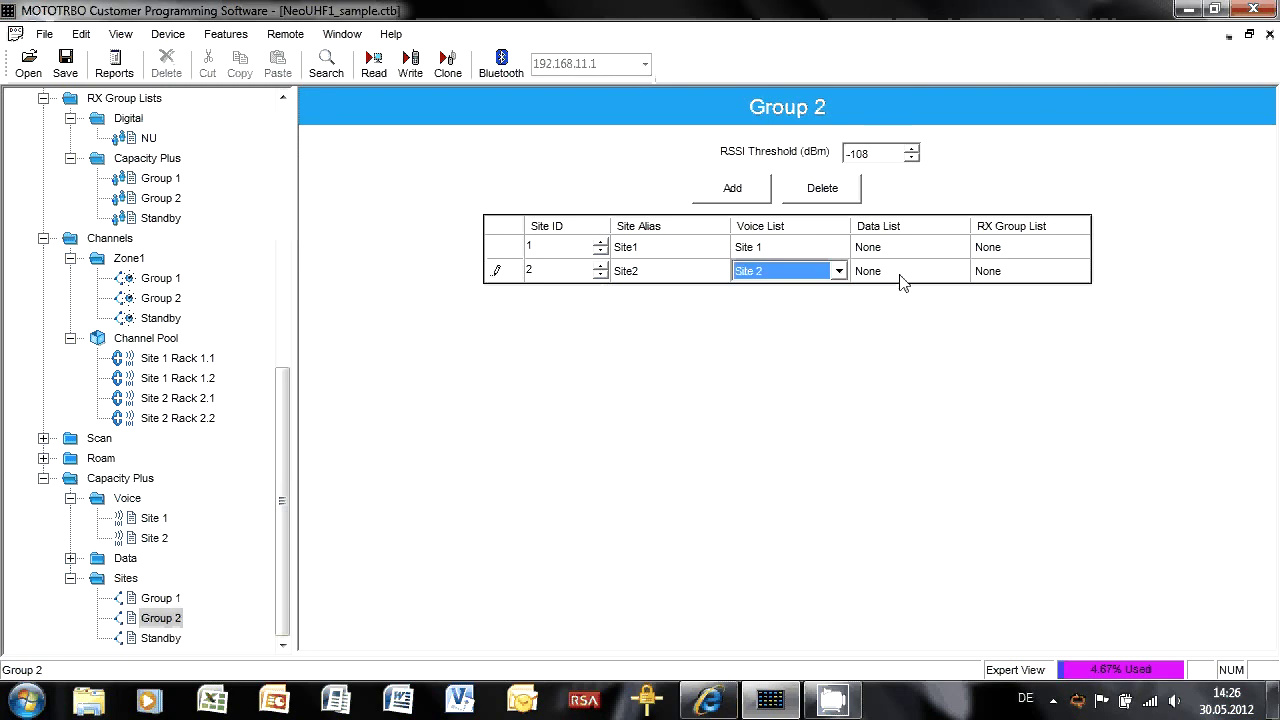
- Assign the RX group list Group 2 to both sites in the Group 2 site list
{"action": "left_click", "coordinate": [1080, 249]}
{"action": "left_click", "coordinate": [1020, 298]}
{"action": "left_click", "coordinate": [1080, 271]}
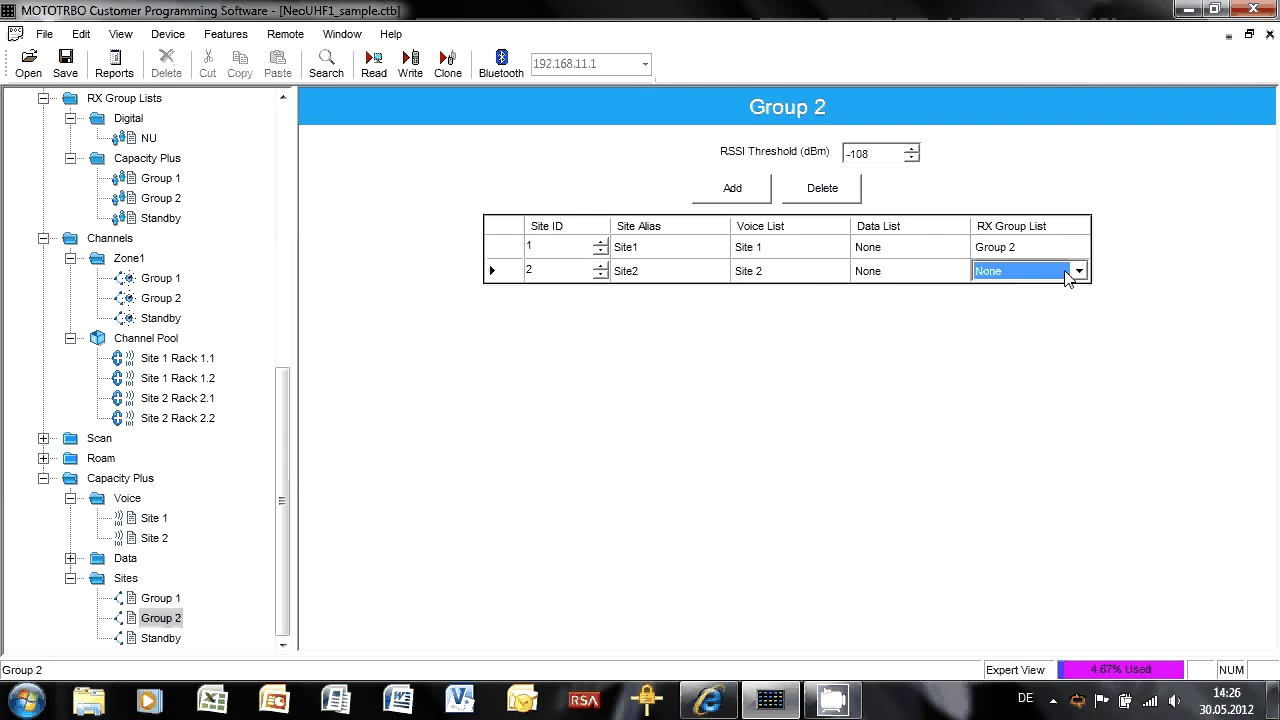
{"action": "left_click", "coordinate": [1020, 321]}
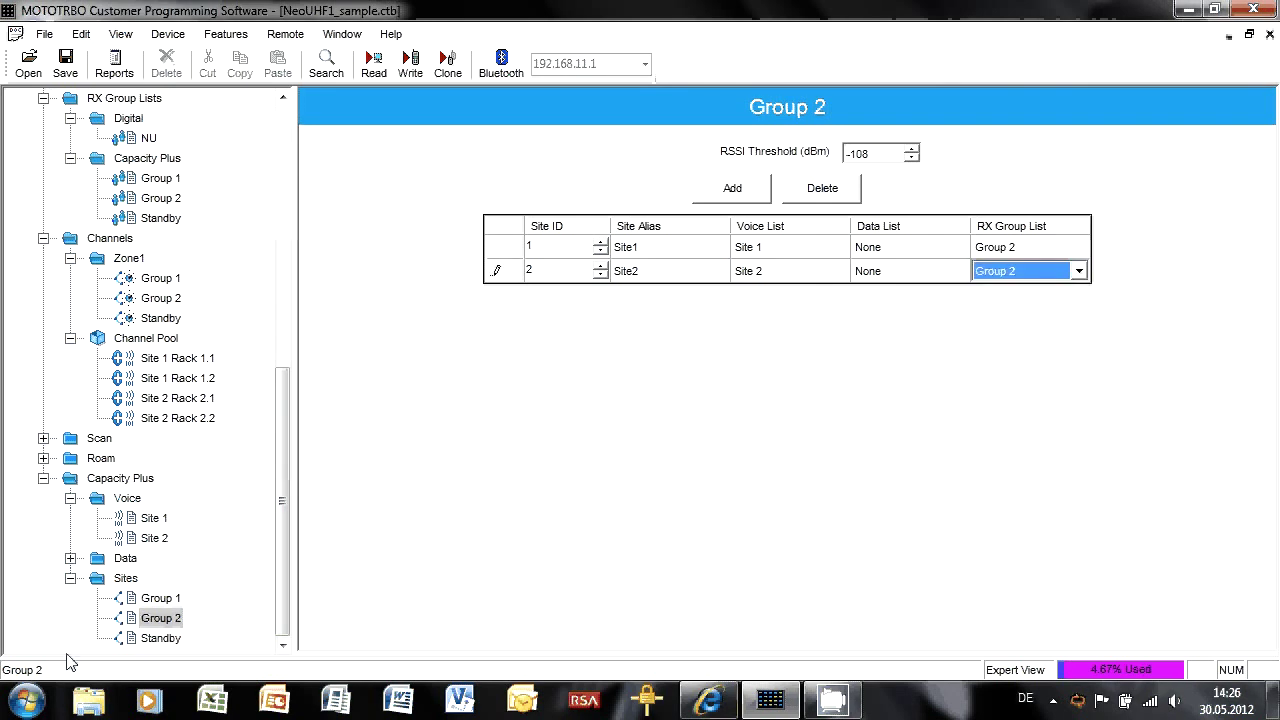
- Add a second site to the Standby site list with site ID 2 and the voice list Site 2
{"action": "left_click", "coordinate": [158, 642]}
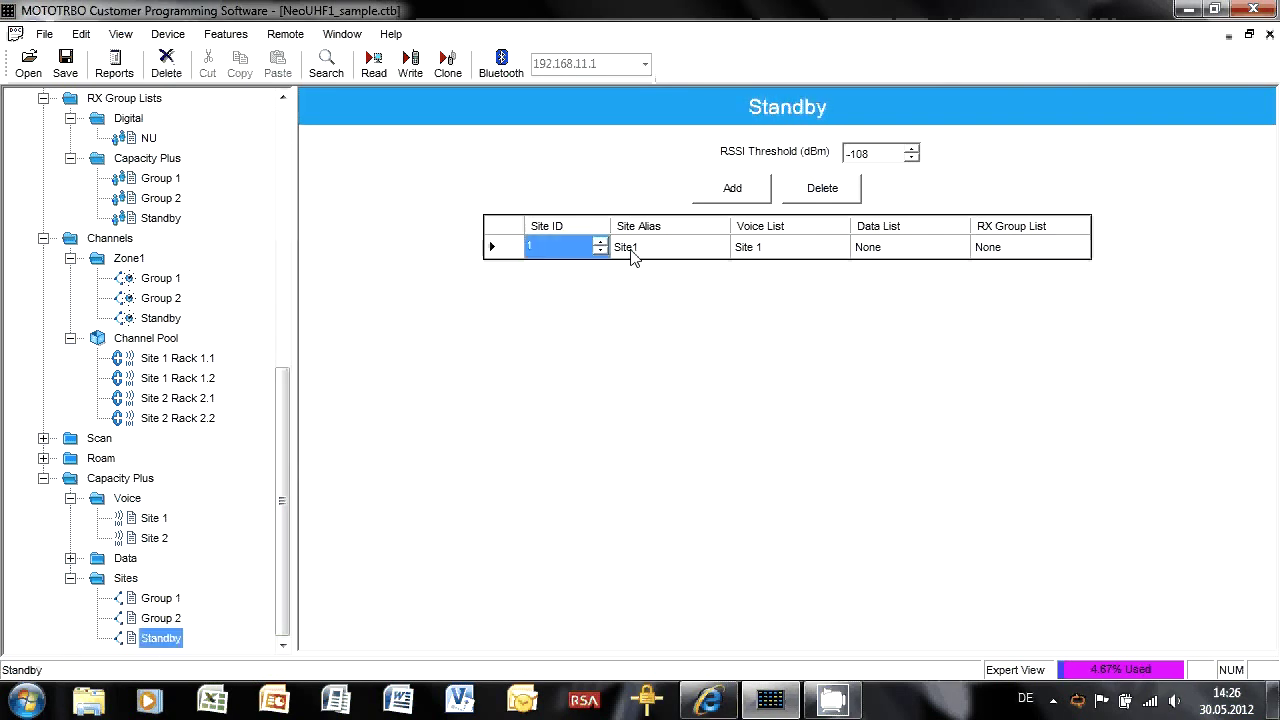
{"action": "left_click", "coordinate": [733, 191]}
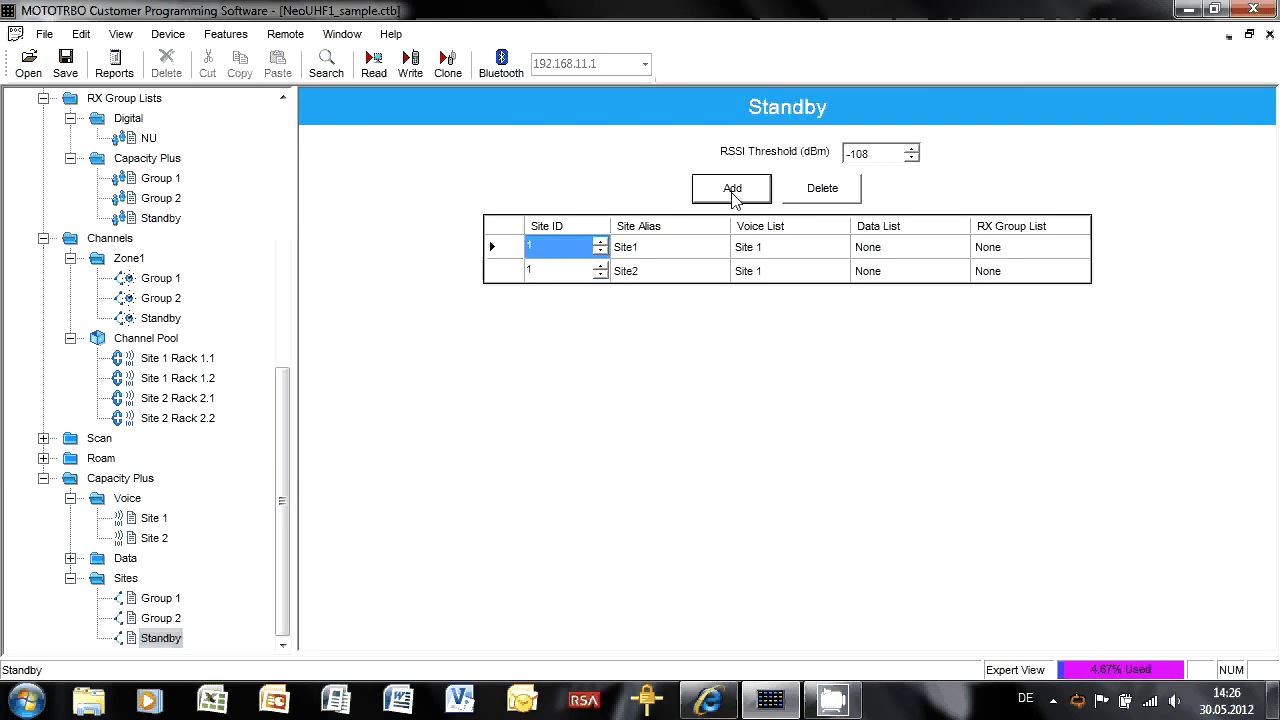
{"action": "left_click", "coordinate": [600, 267]}
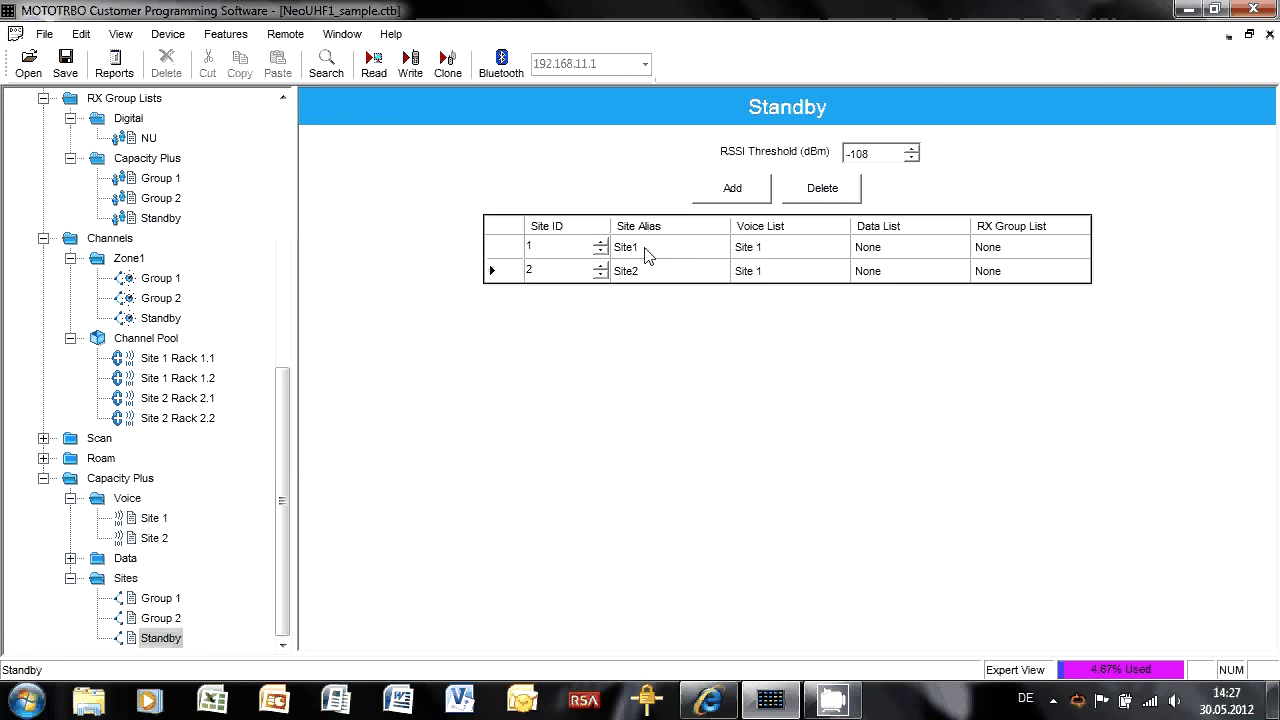
{"action": "left_click", "coordinate": [785, 256]}
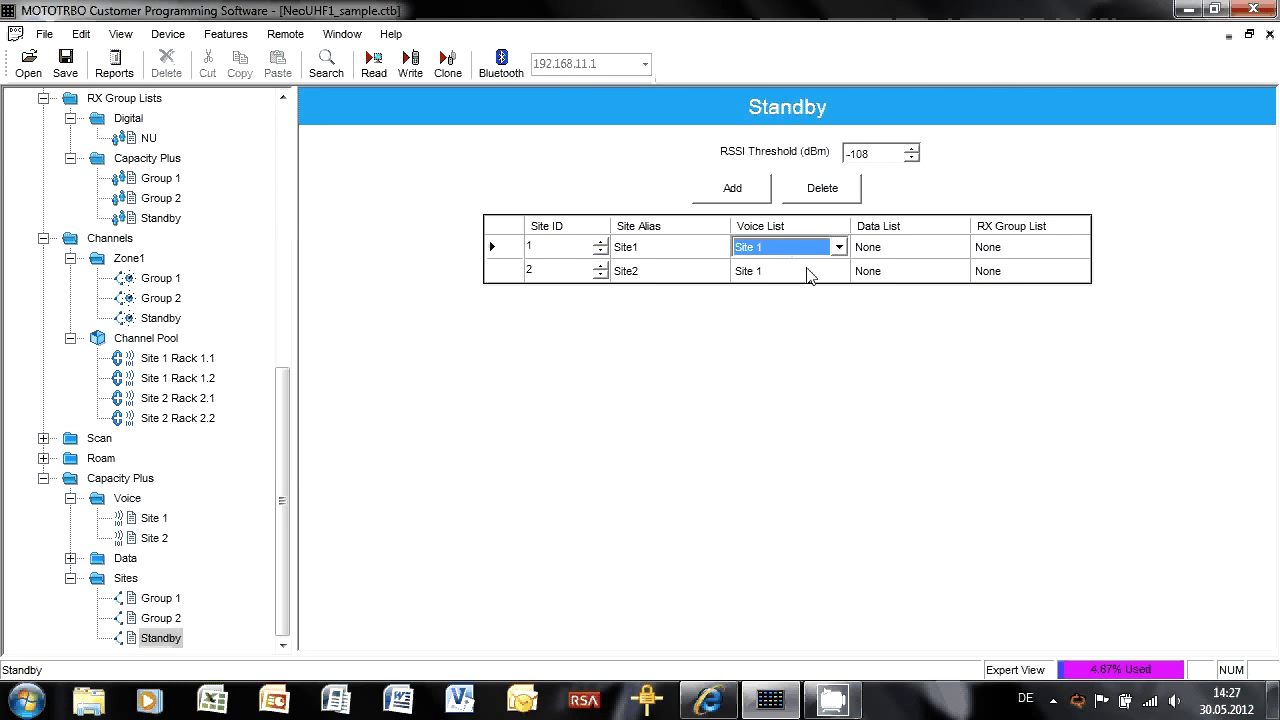
{"action": "left_click", "coordinate": [811, 272]}
{"action": "left_click", "coordinate": [840, 272]}
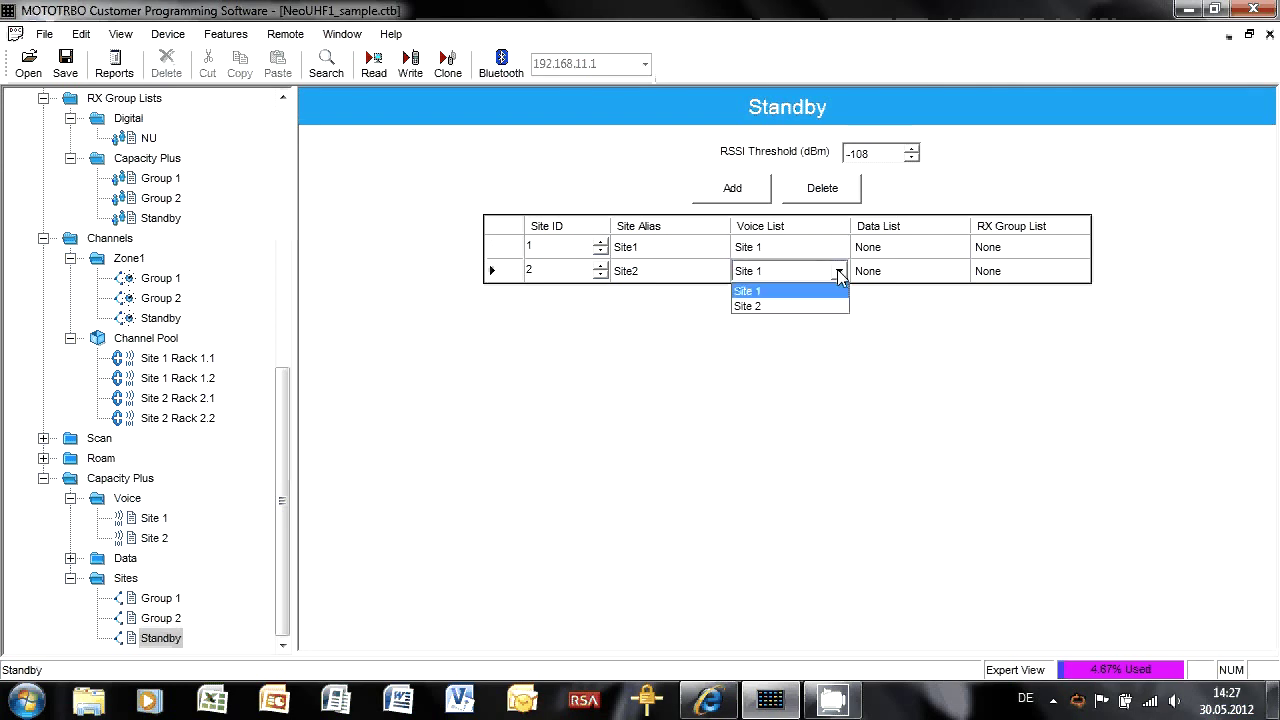
{"action": "left_click", "coordinate": [760, 306]}
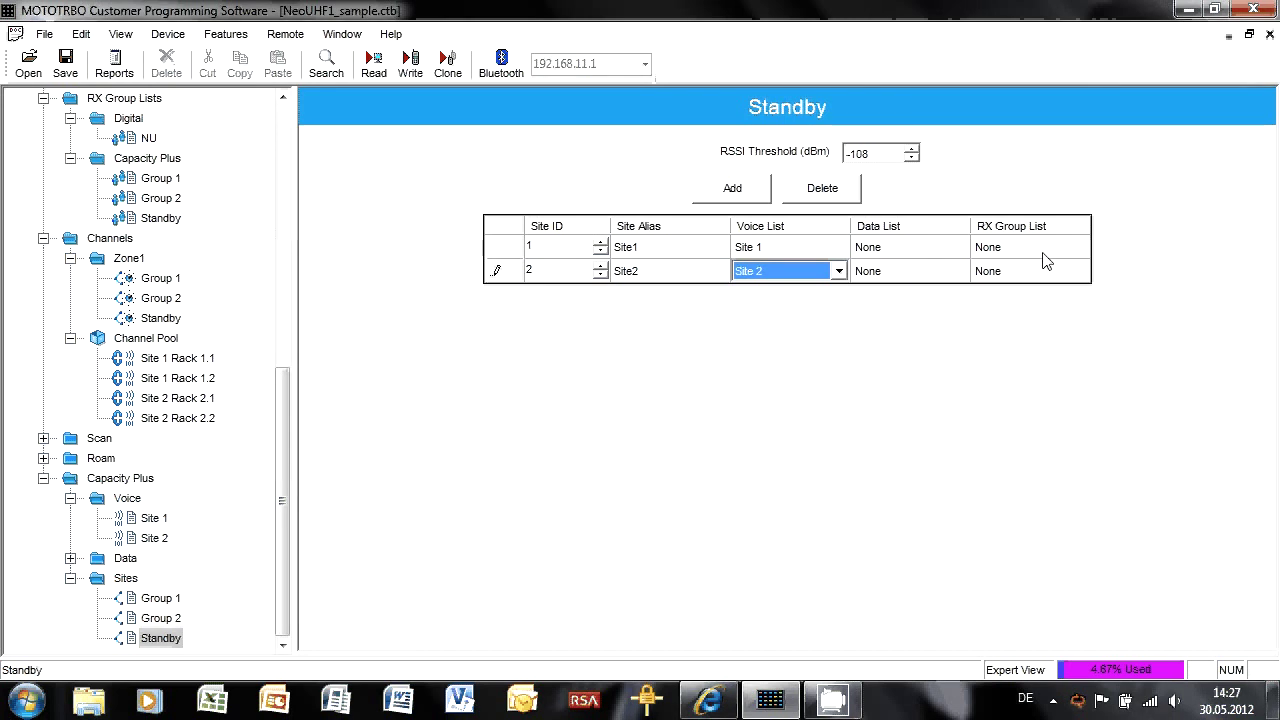
- Assign the RX group list Standby to both sites in the Standby site list
{"action": "left_click", "coordinate": [1087, 249]}
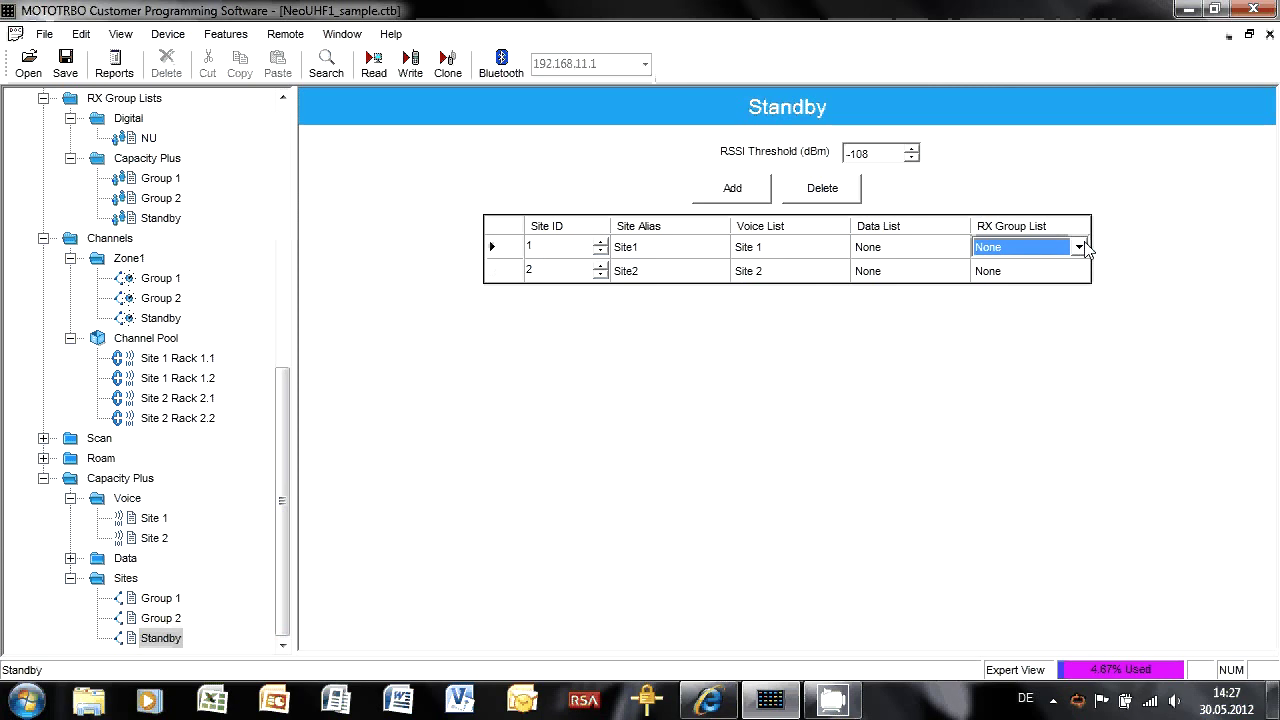
{"action": "left_click", "coordinate": [1080, 249]}
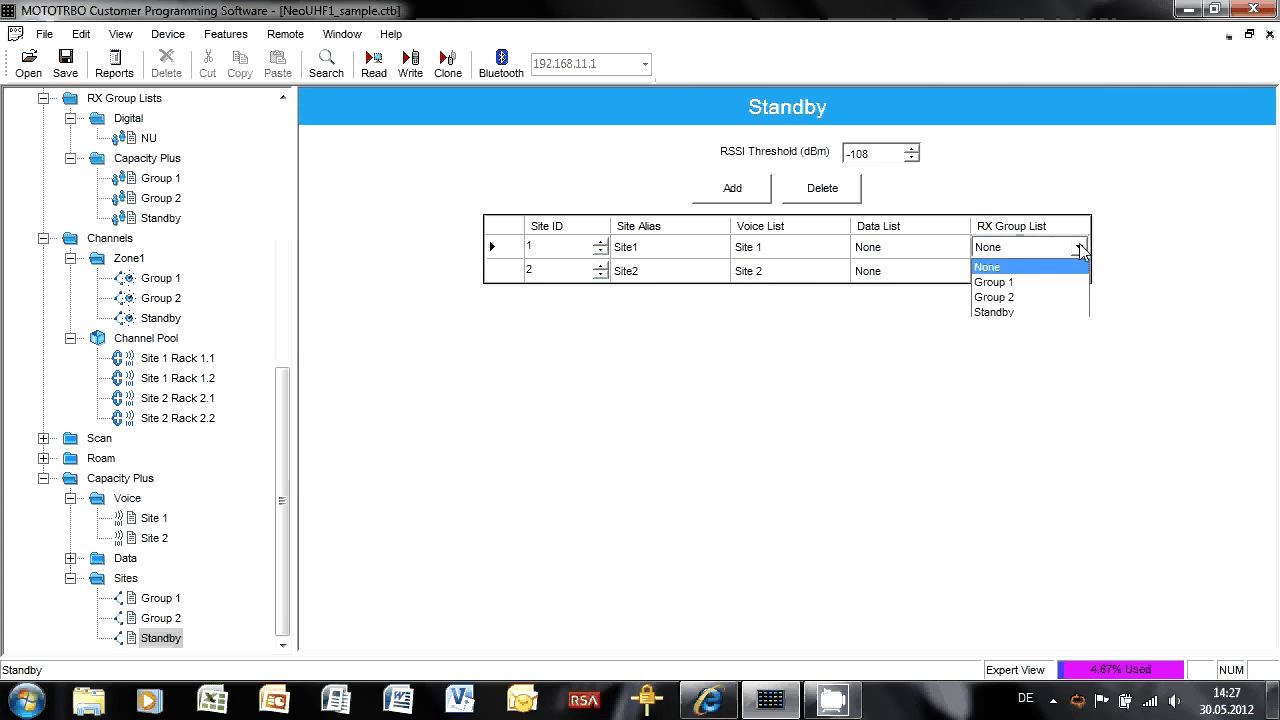
{"action": "left_click", "coordinate": [1012, 312]}
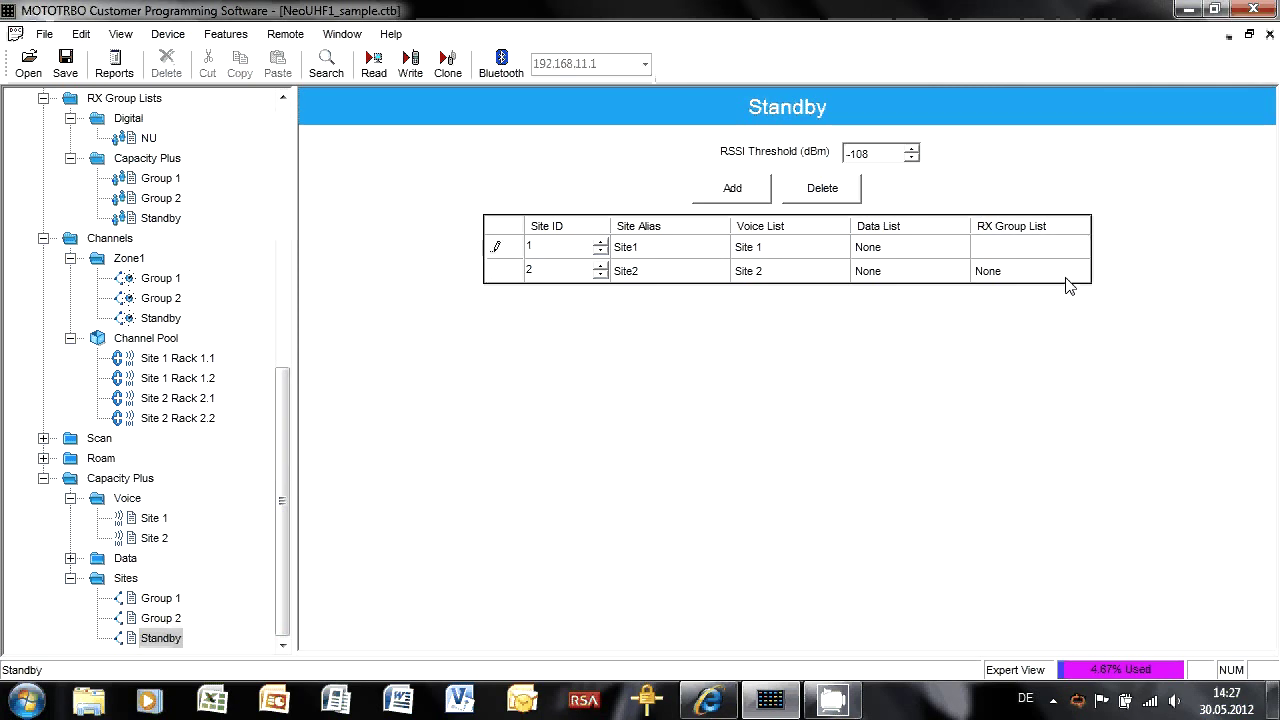
{"action": "left_click", "coordinate": [1076, 271]}
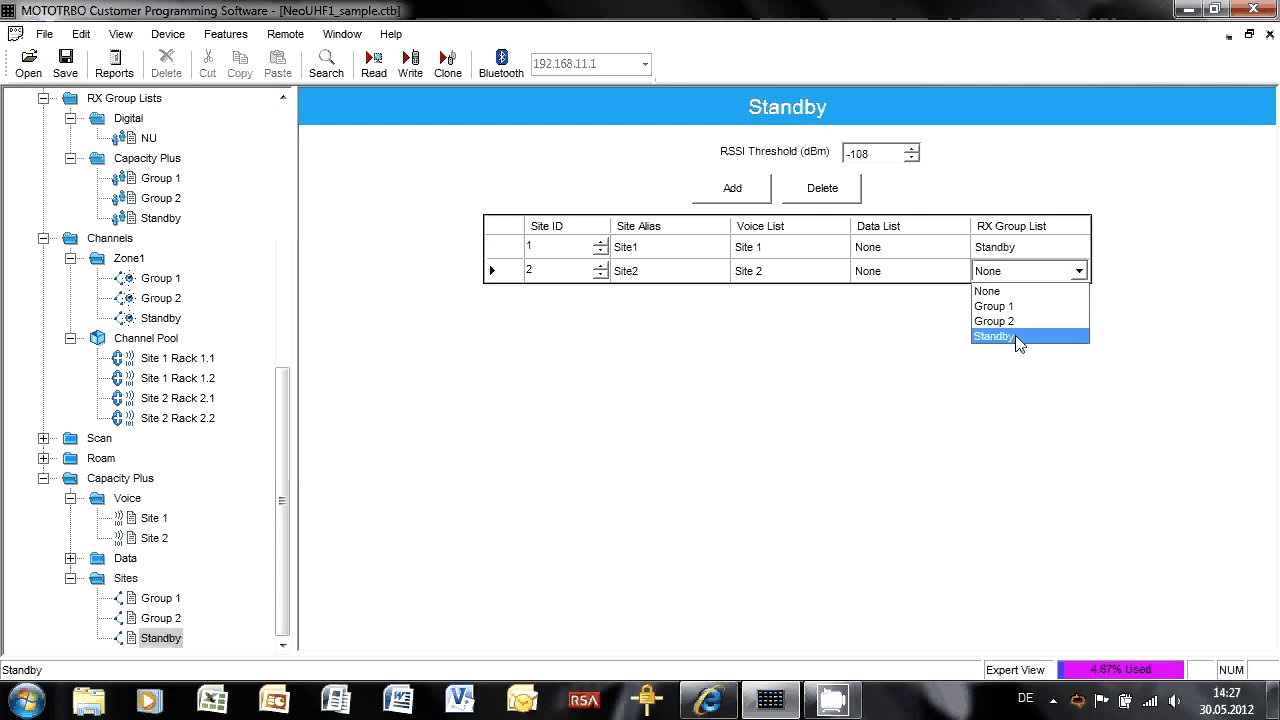
{"action": "left_click", "coordinate": [1018, 337]}
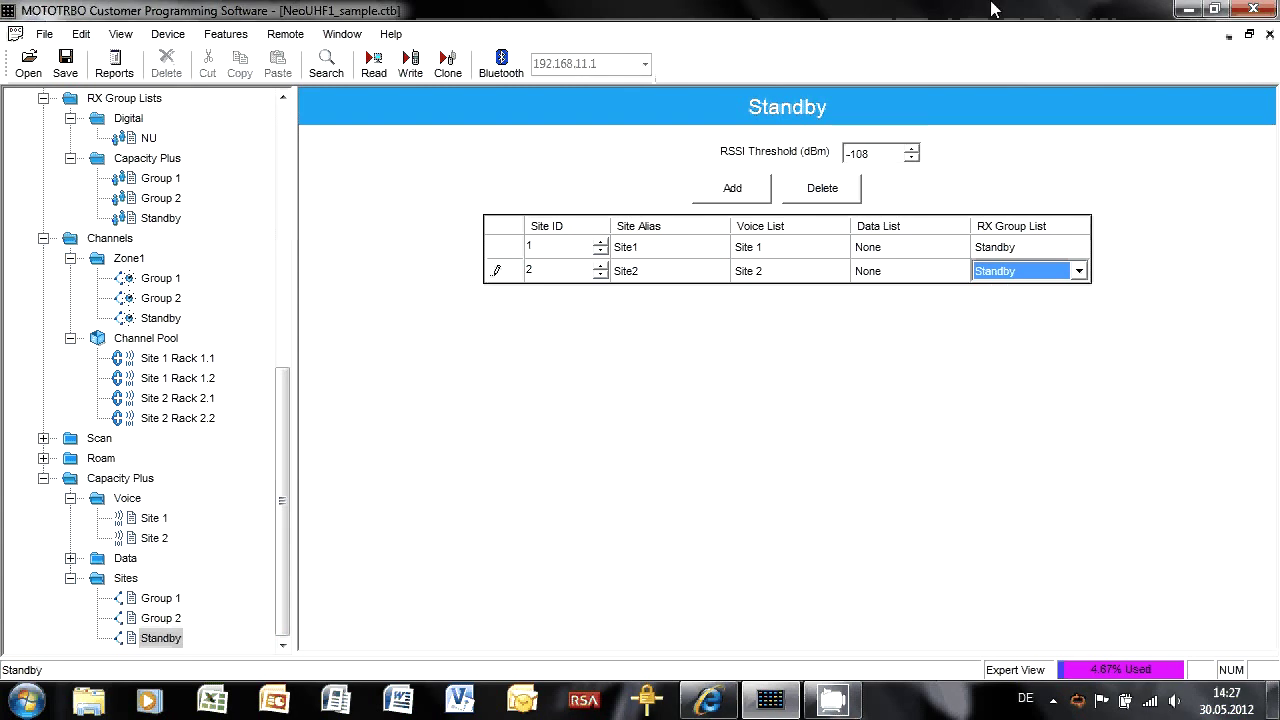
- Select Group 1 as the site list for the Group 1 channel in Zone1
{"action": "left_click", "coordinate": [162, 279]}
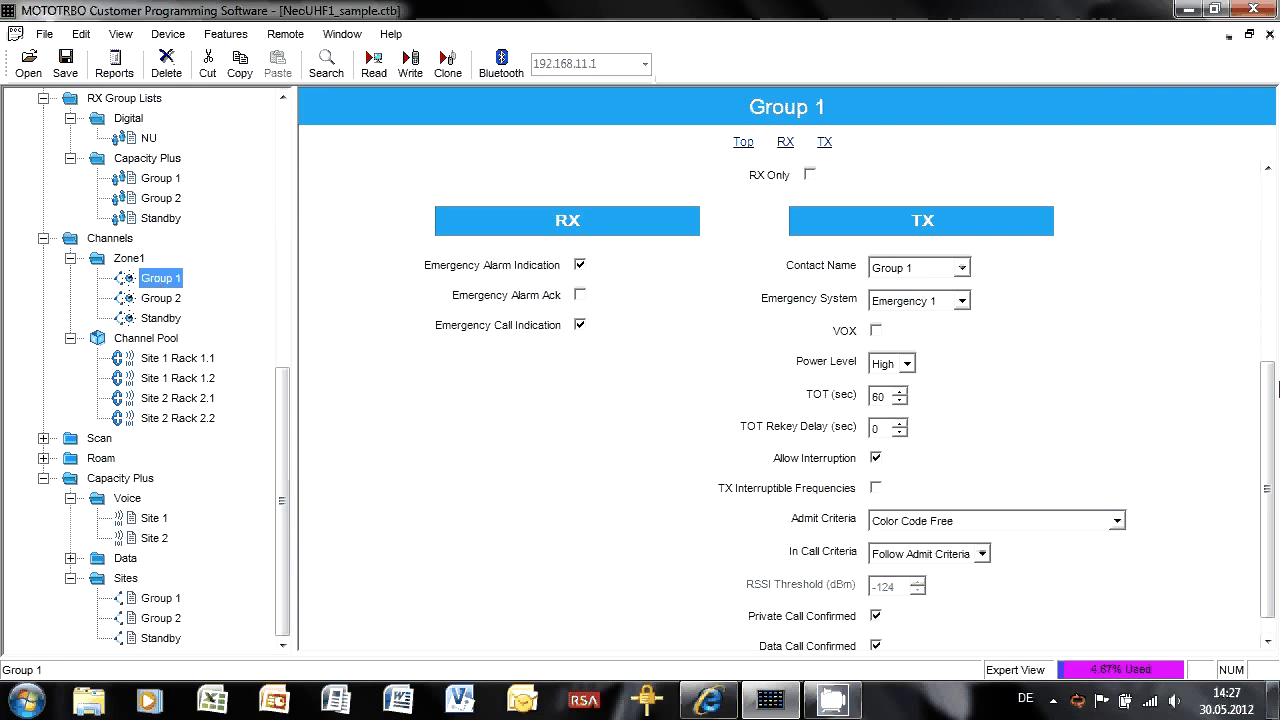
{"action": "left_click_drag", "start_coordinate": [1276, 390], "coordinate": [1277, 205]}
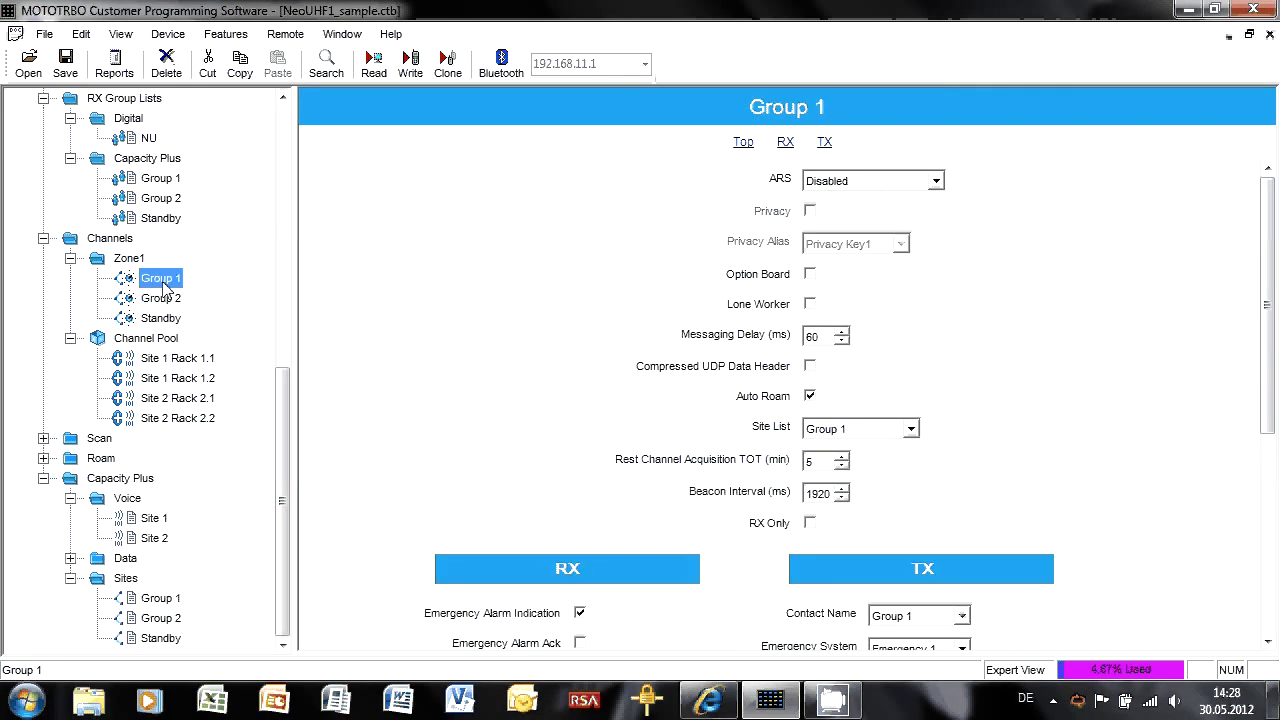
{"action": "left_click", "coordinate": [921, 435]}
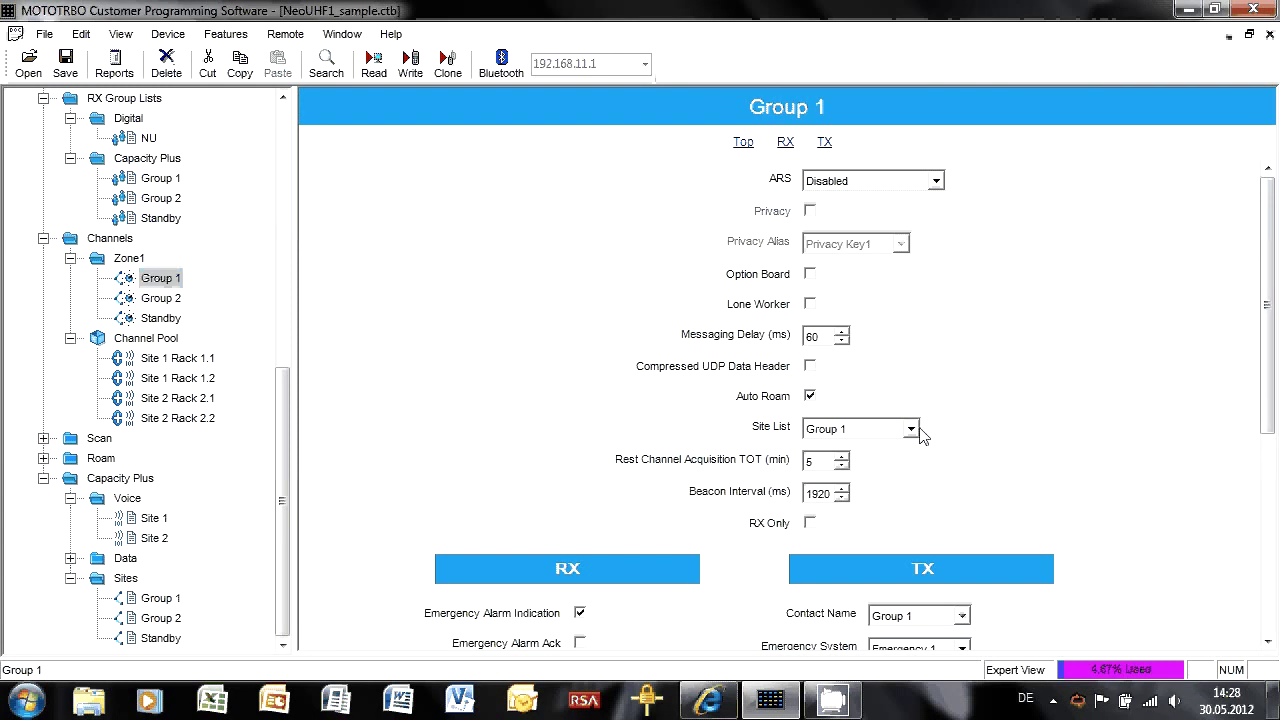
{"action": "left_click", "coordinate": [910, 430]}
{"action": "left_click", "coordinate": [896, 434]}
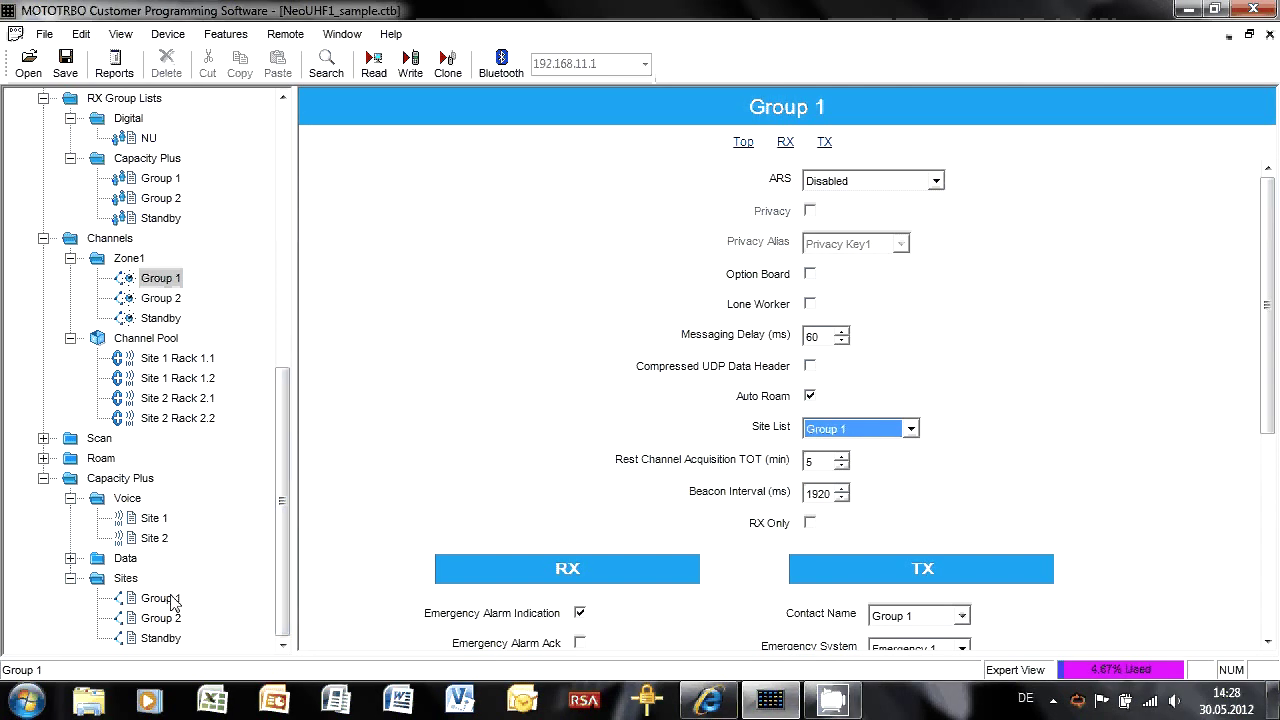
- Set the site list of the Group 2 channel to Group 2 and that of the Standby channel to Standby
{"action": "left_click", "coordinate": [163, 300]}
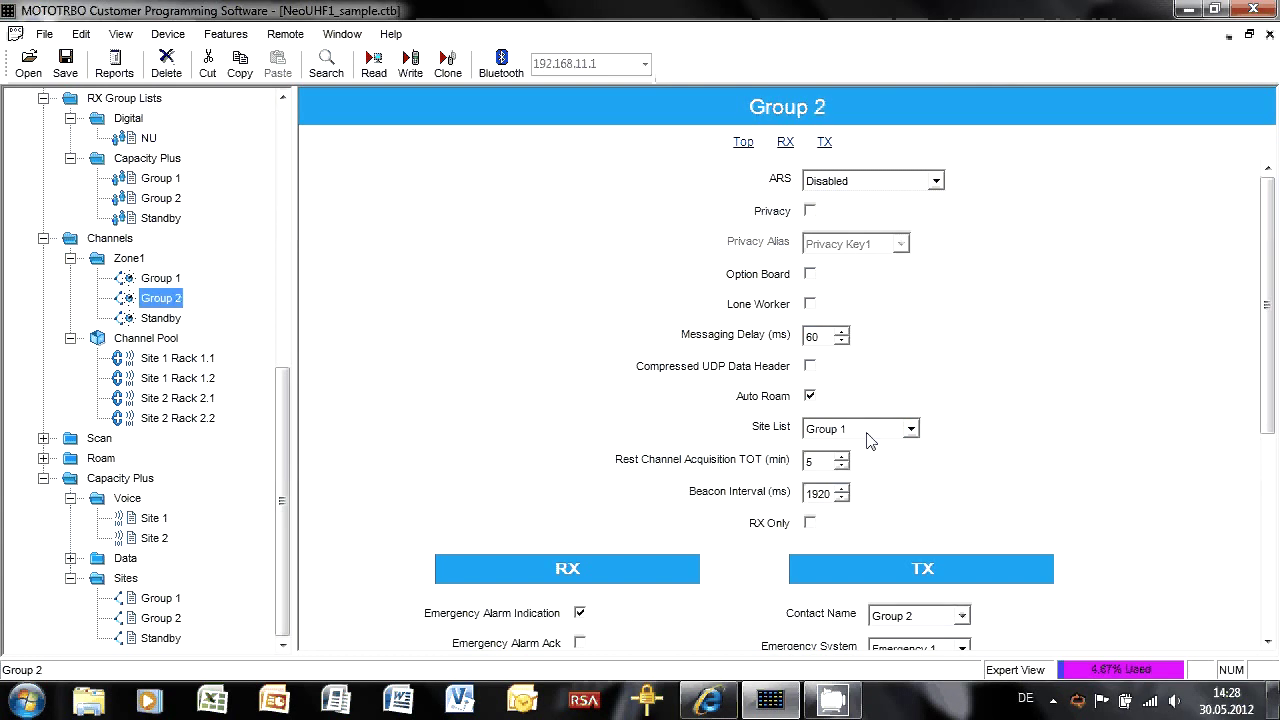
{"action": "left_click", "coordinate": [912, 429]}
{"action": "left_click", "coordinate": [825, 464]}
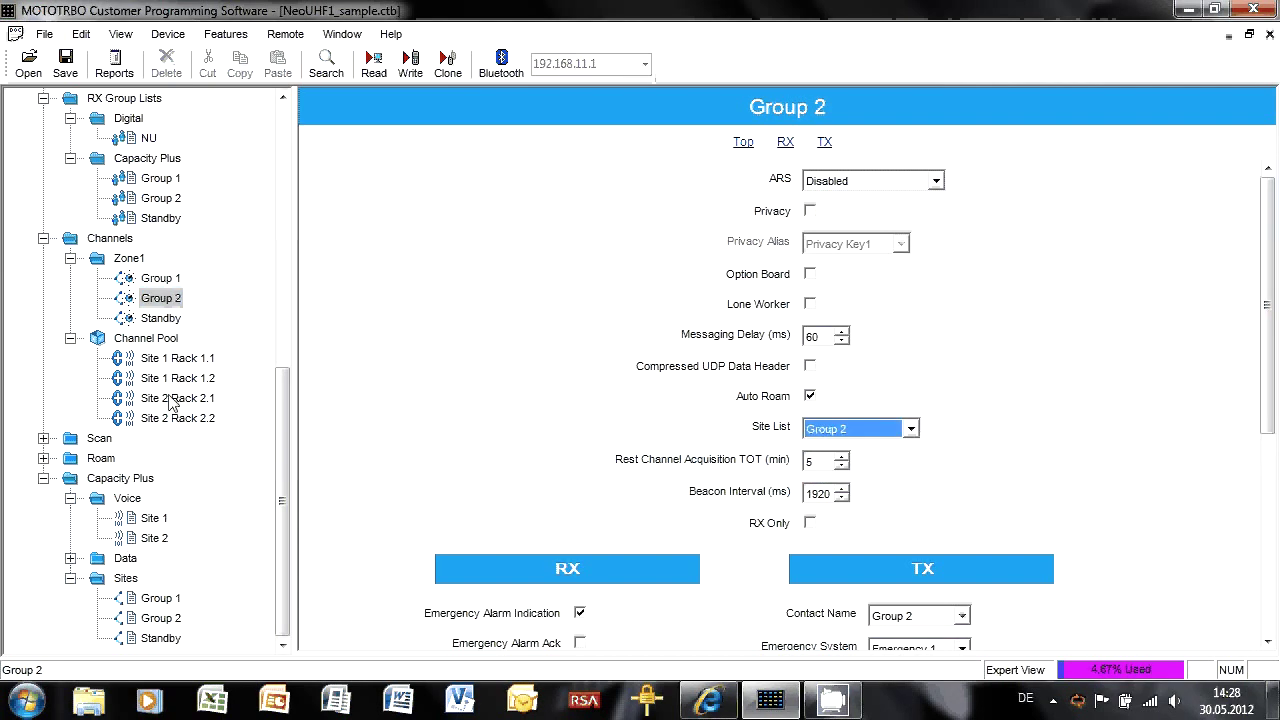
{"action": "left_click", "coordinate": [162, 320]}
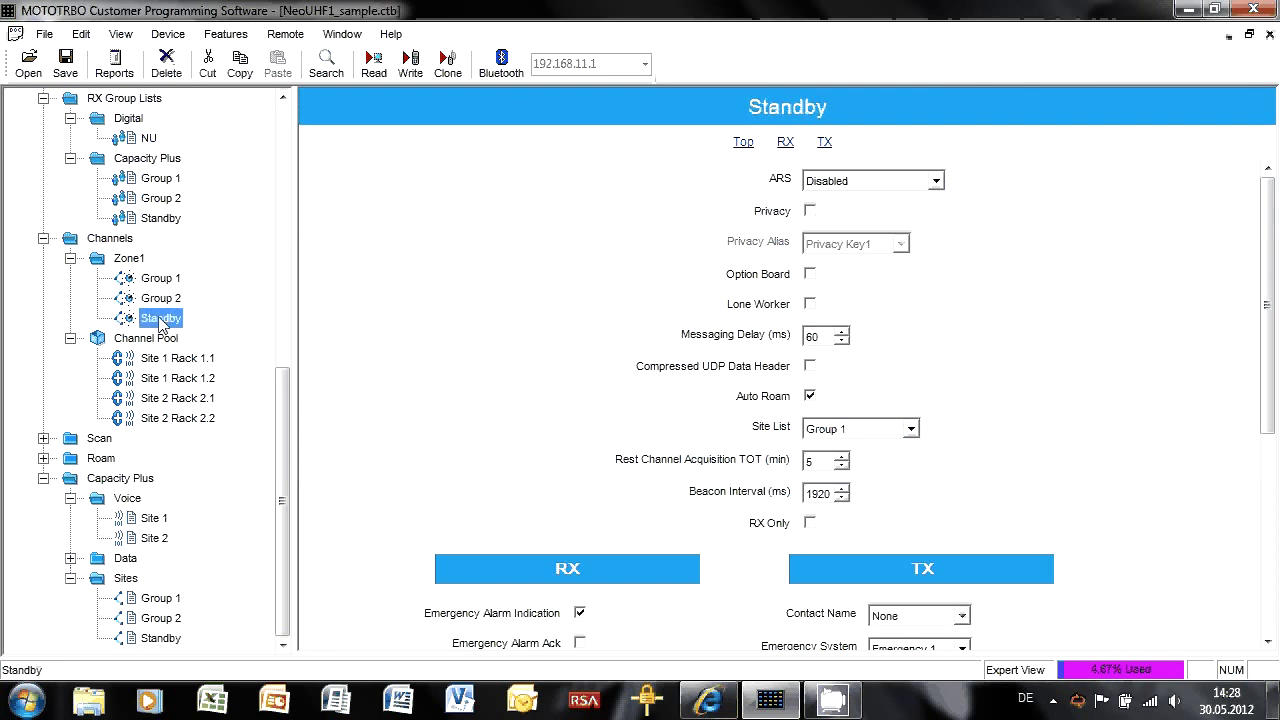
{"action": "left_click", "coordinate": [910, 429]}
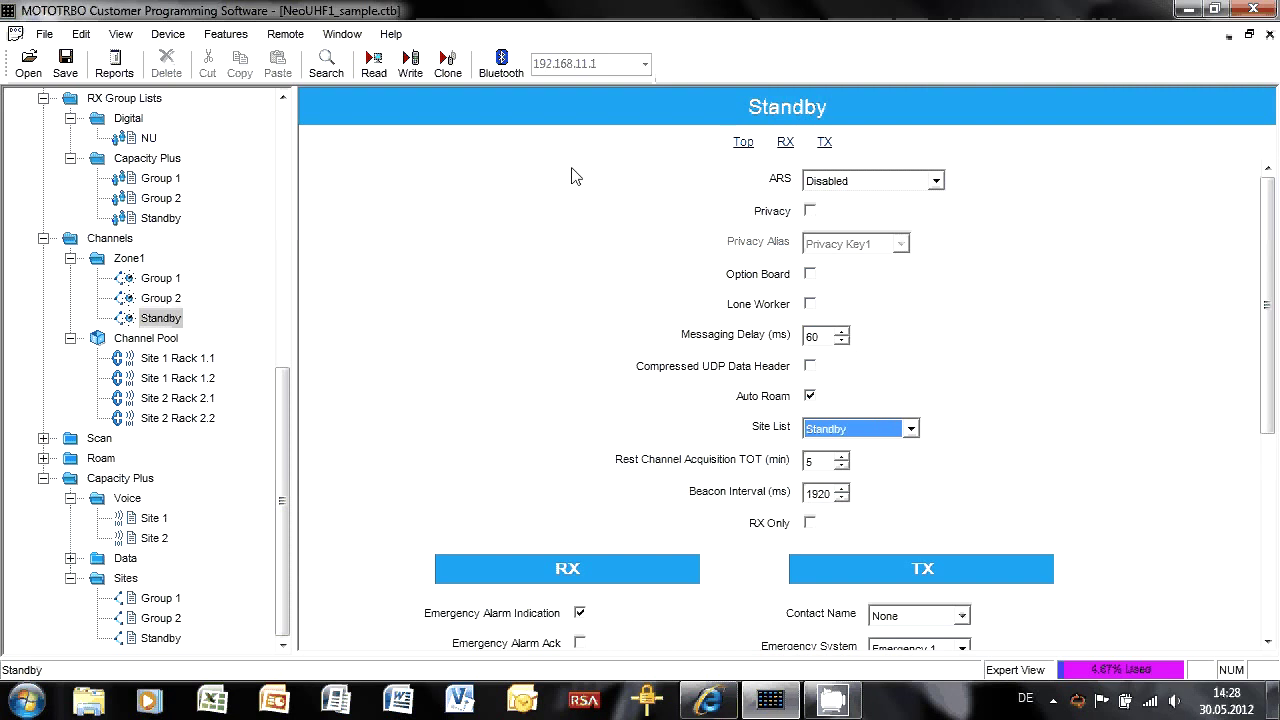
- Examine the RSSI threshold of the Group 1 site list
{"action": "left_click", "coordinate": [158, 598]}
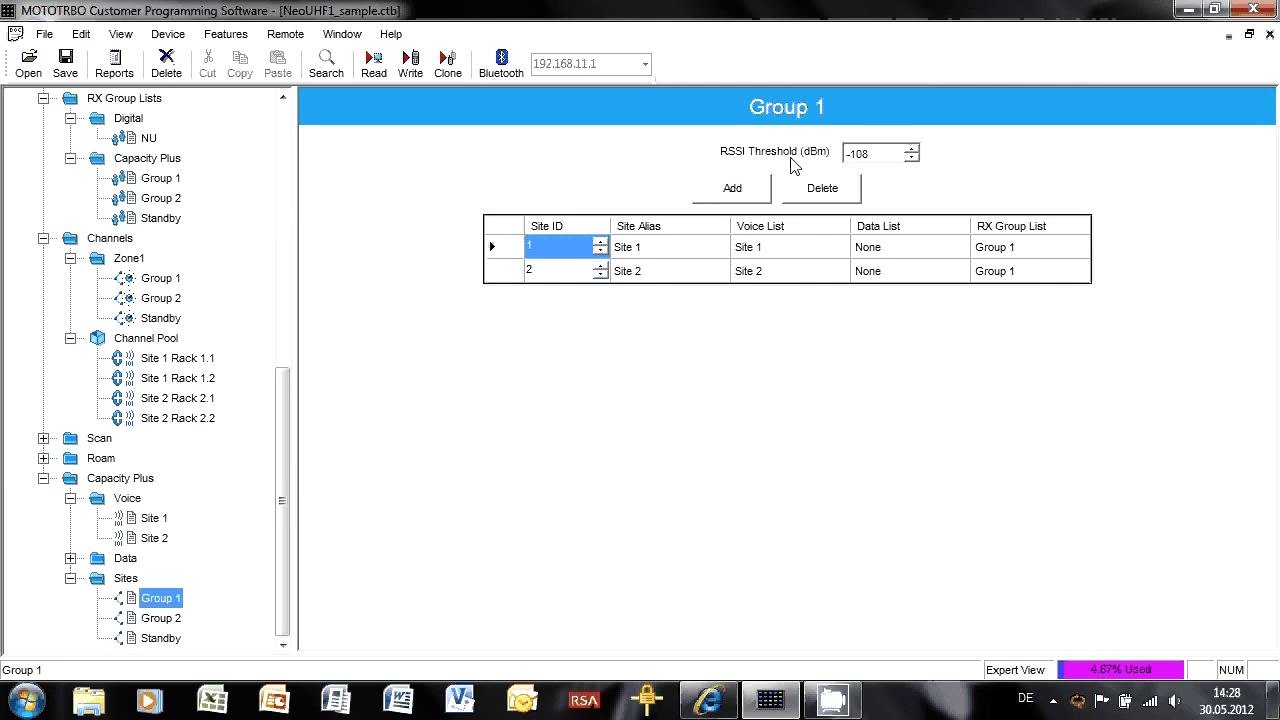
{"action": "left_click", "coordinate": [877, 150]}
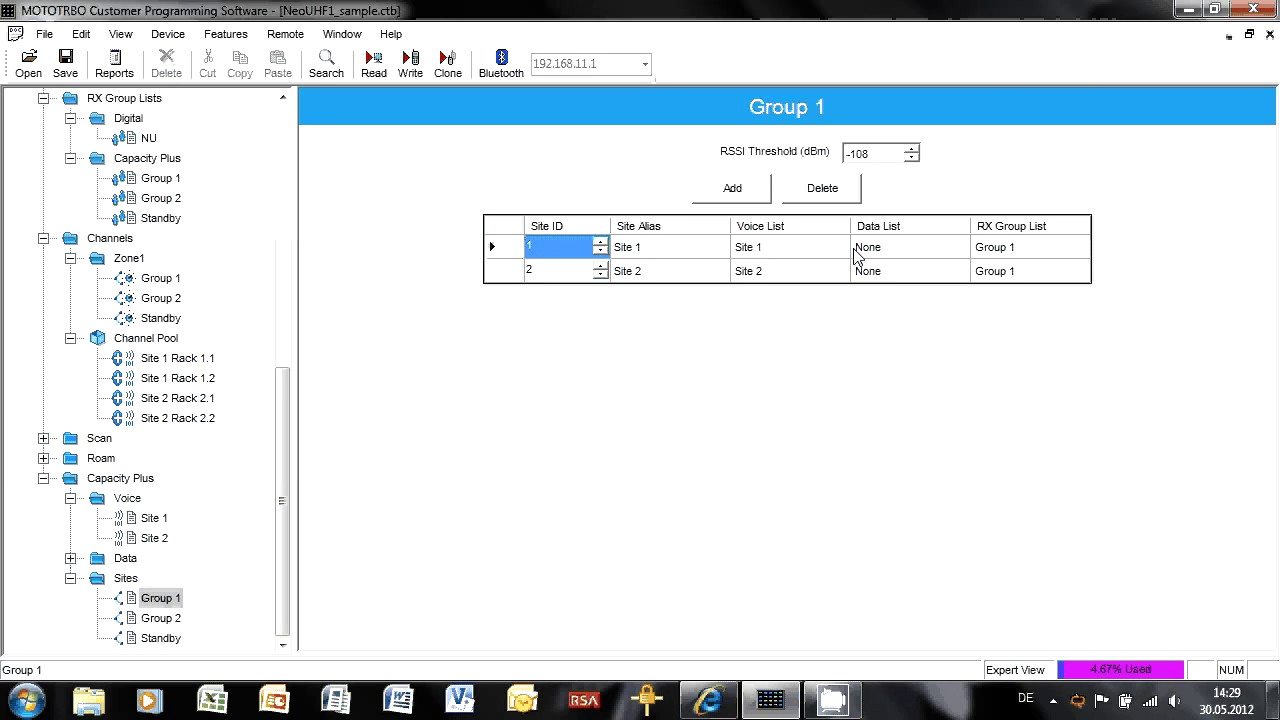
{"action": "left_click_drag", "start_coordinate": [898, 153], "coordinate": [785, 148]}
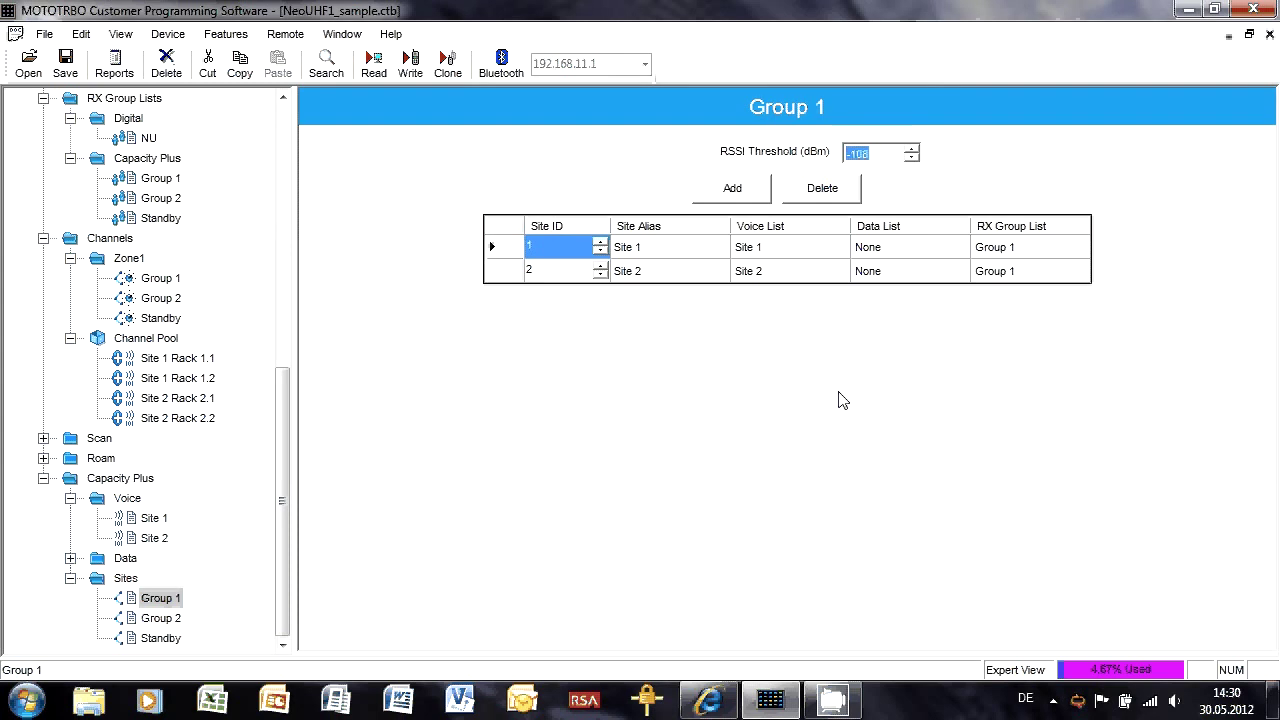
- Set the Capacity Plus emergency system Emergency 1 to alarm type Regular with the contact Emergency
{"action": "left_click_drag", "start_coordinate": [284, 470], "coordinate": [283, 155]}
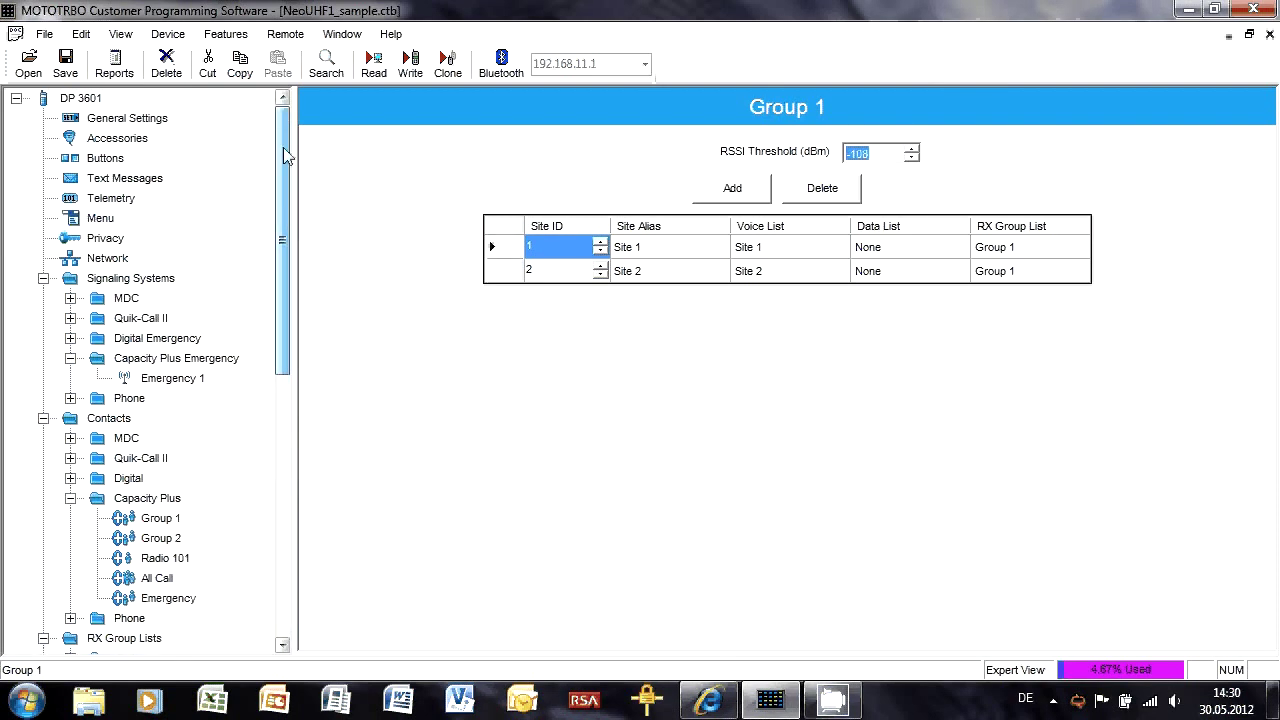
{"action": "left_click", "coordinate": [172, 378]}
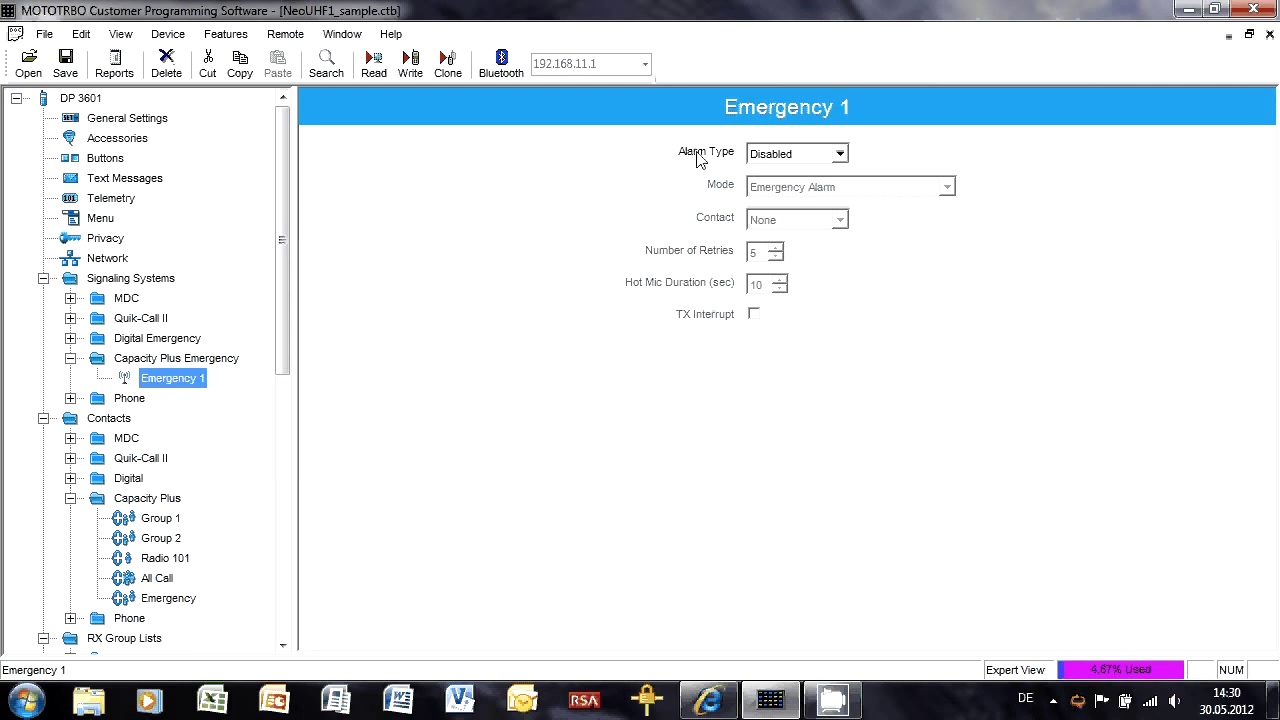
{"action": "left_click", "coordinate": [841, 155]}
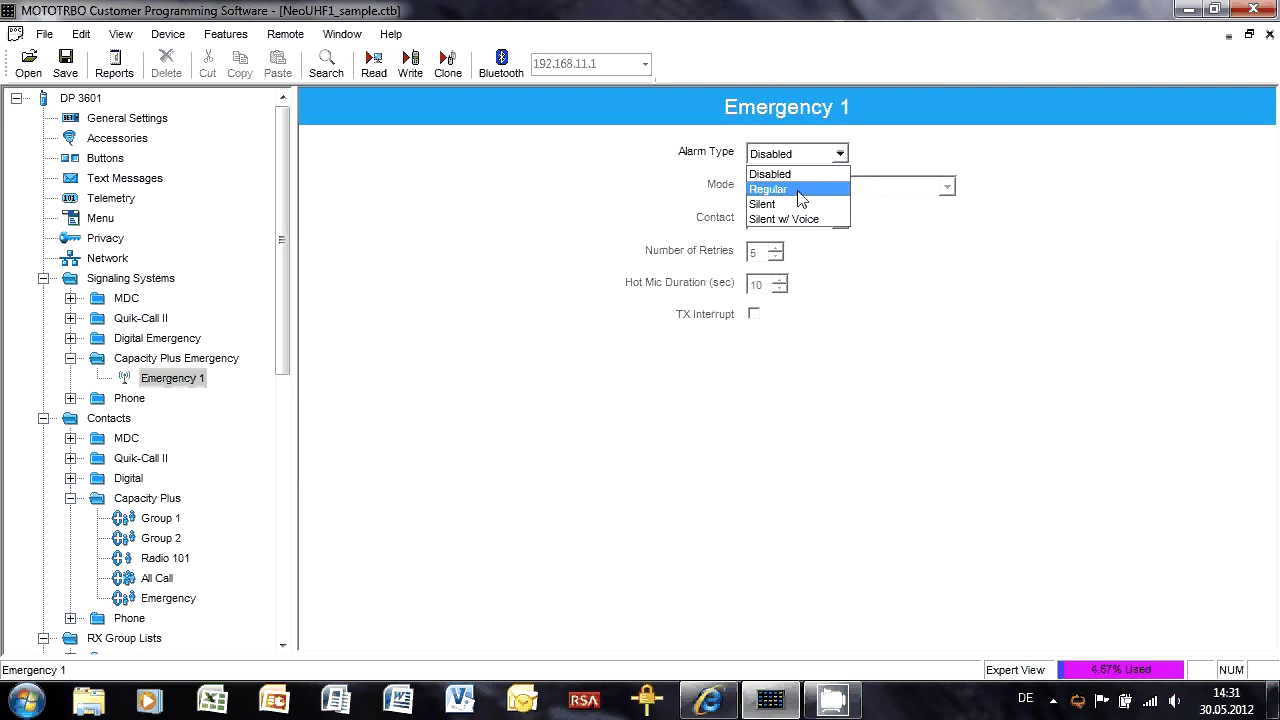
{"action": "left_click", "coordinate": [801, 190]}
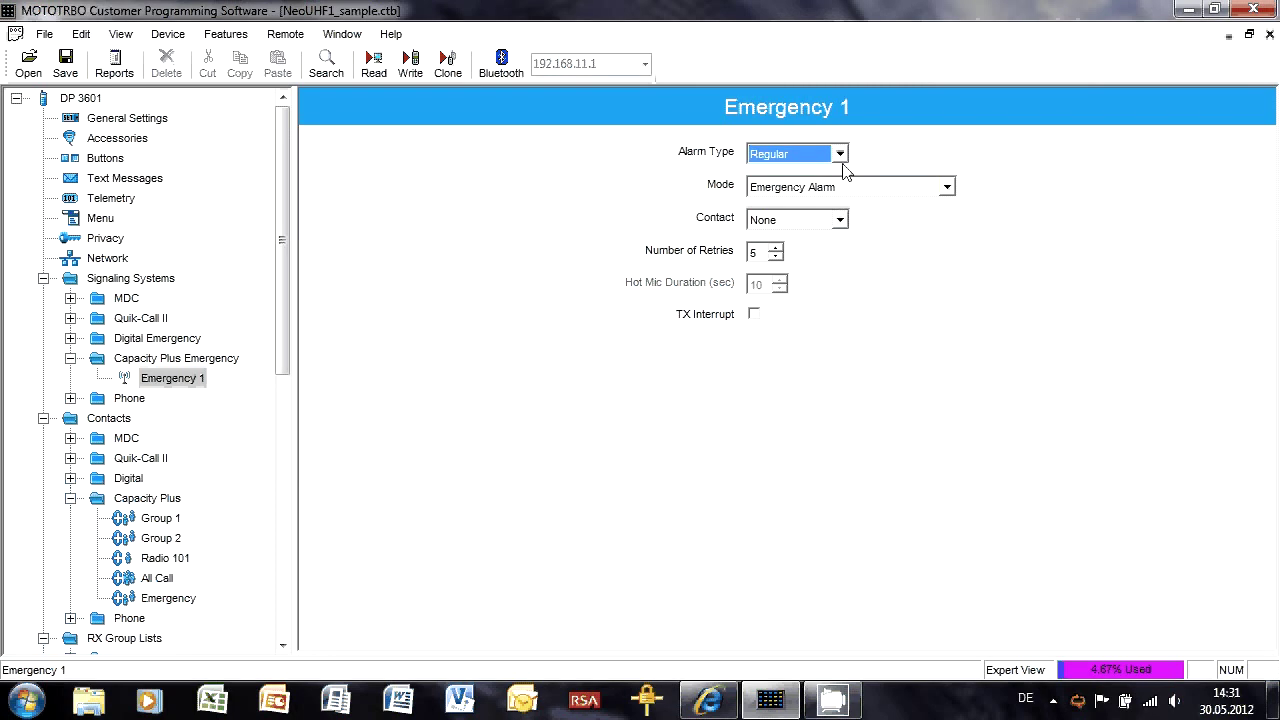
{"action": "left_click", "coordinate": [840, 220]}
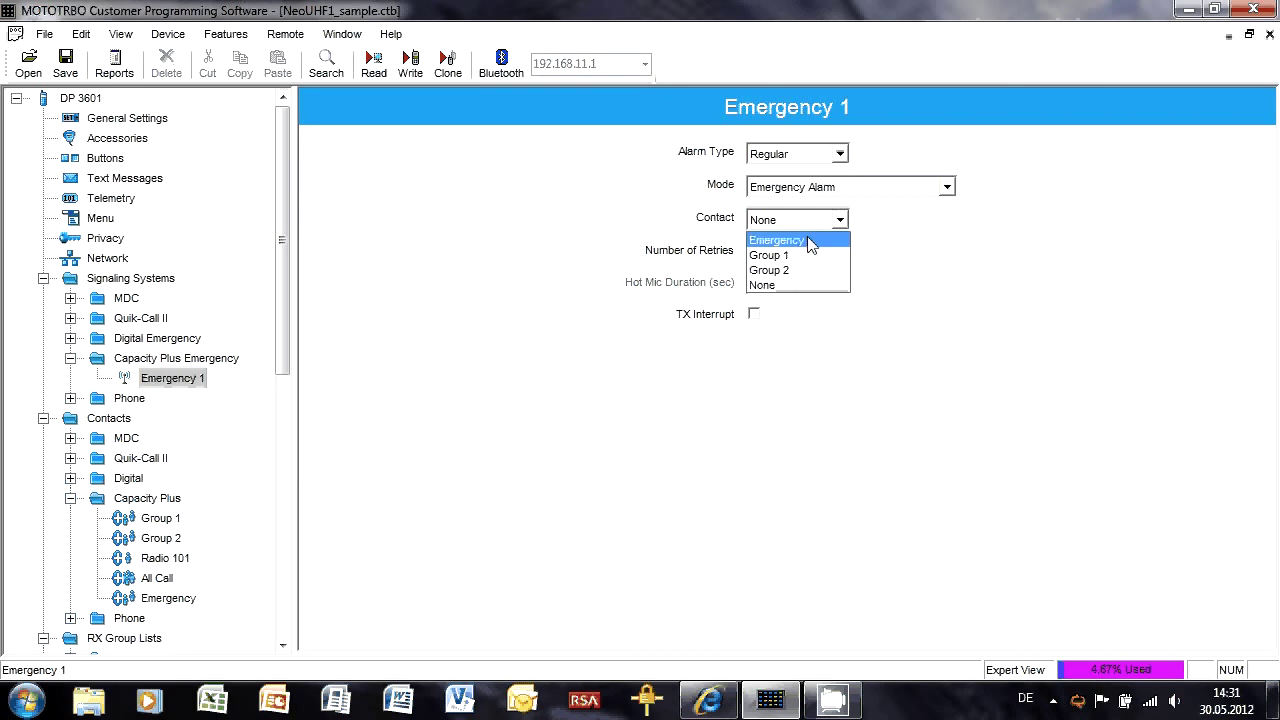
{"action": "left_click", "coordinate": [810, 241]}
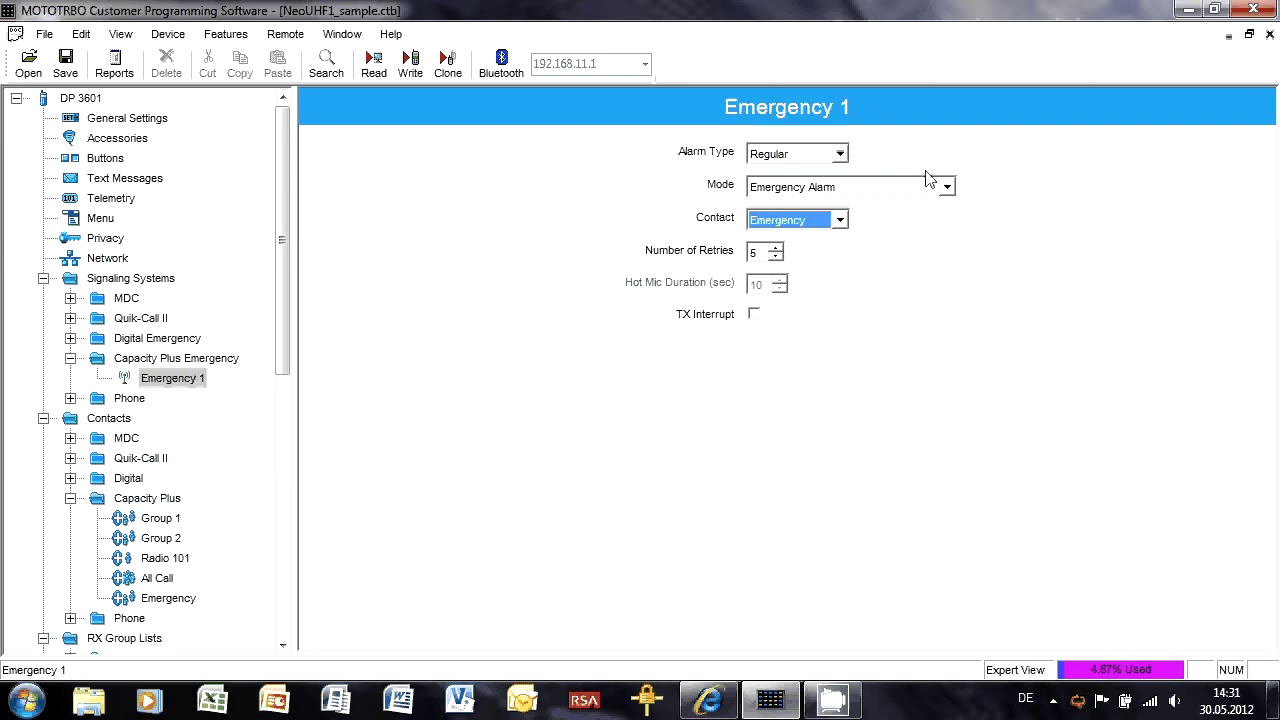
- Change Emergency 1 to alarm type Silent w/ Voice and mode Emergency Alarm w/ Voice To Follow
{"action": "left_click", "coordinate": [840, 153]}
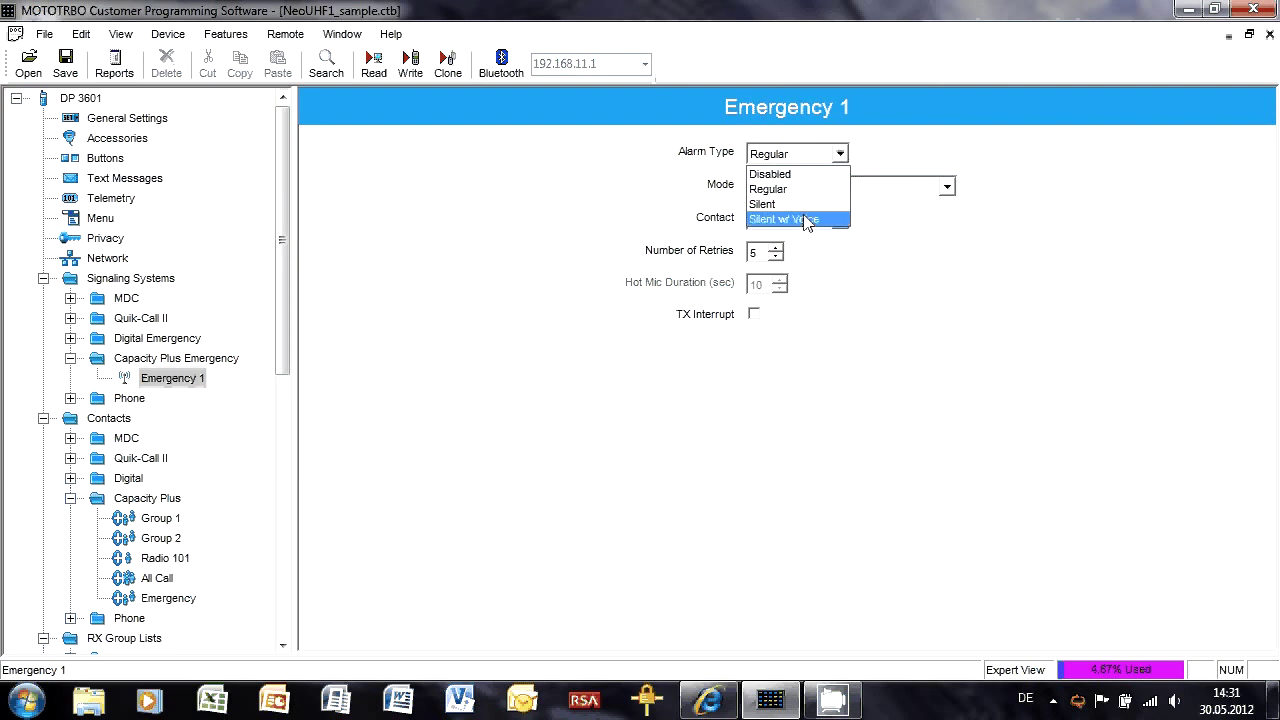
{"action": "left_click", "coordinate": [806, 220]}
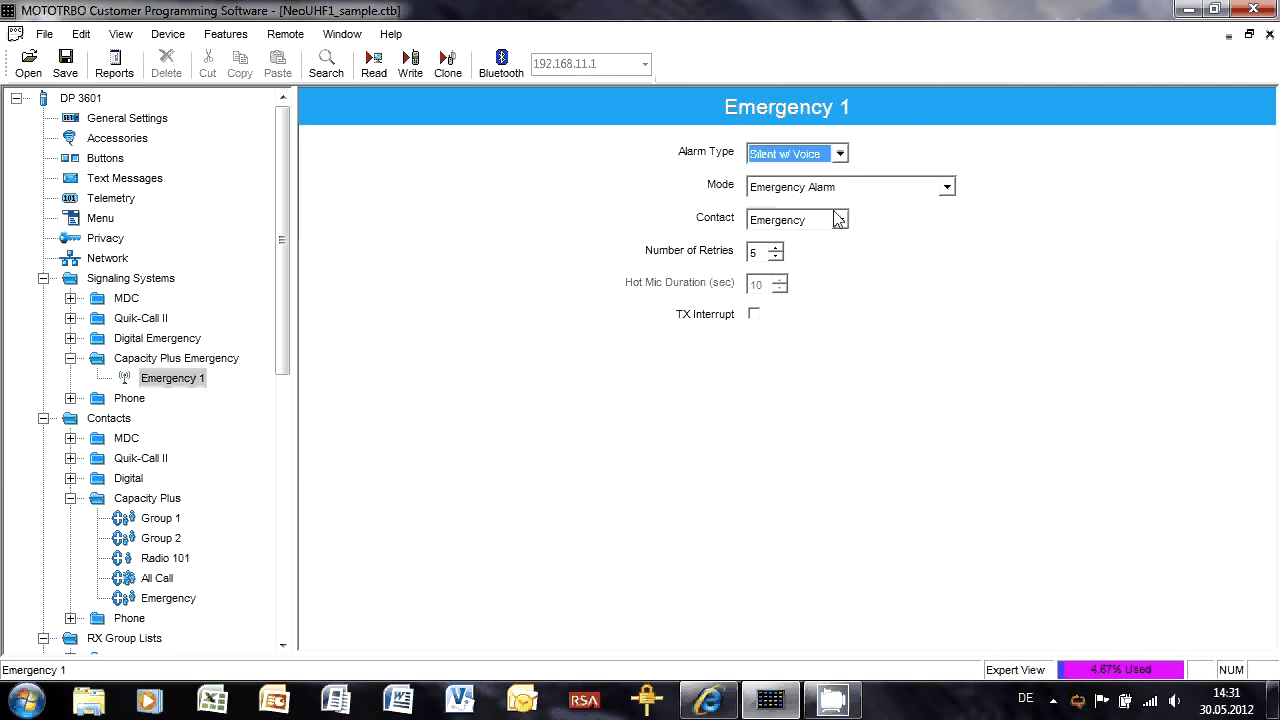
{"action": "left_click", "coordinate": [947, 187]}
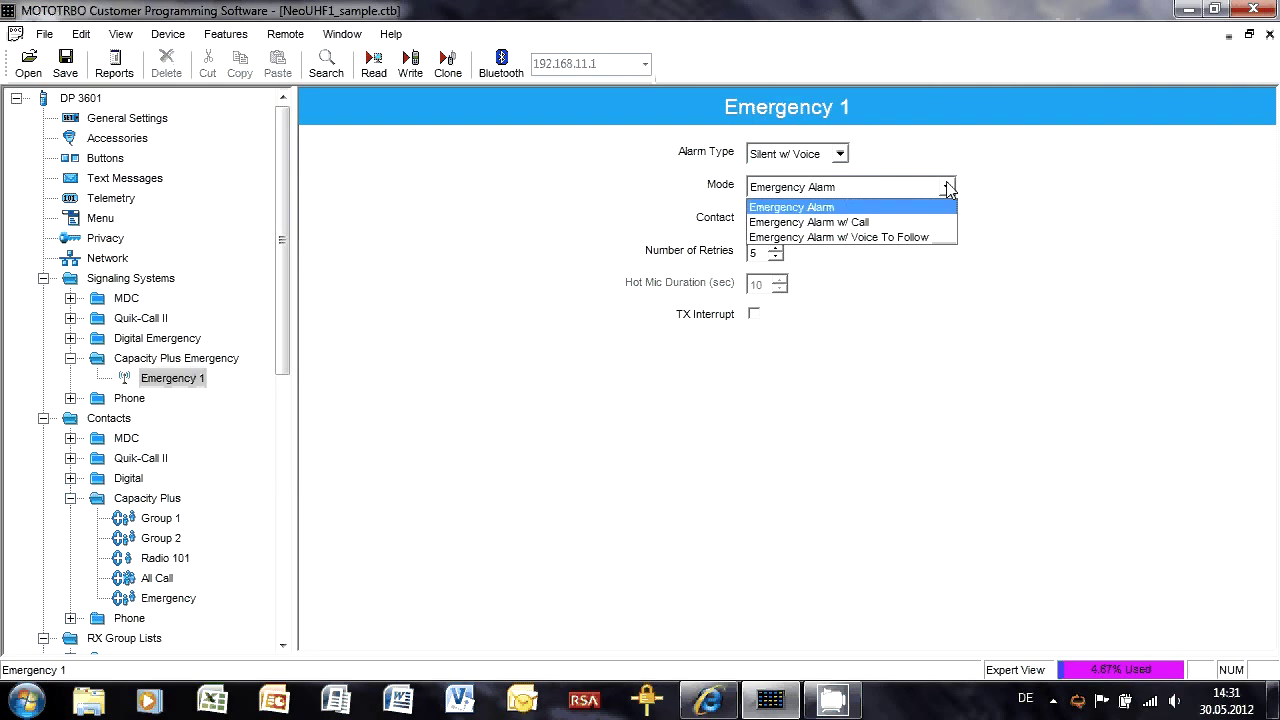
{"action": "left_click", "coordinate": [905, 237]}
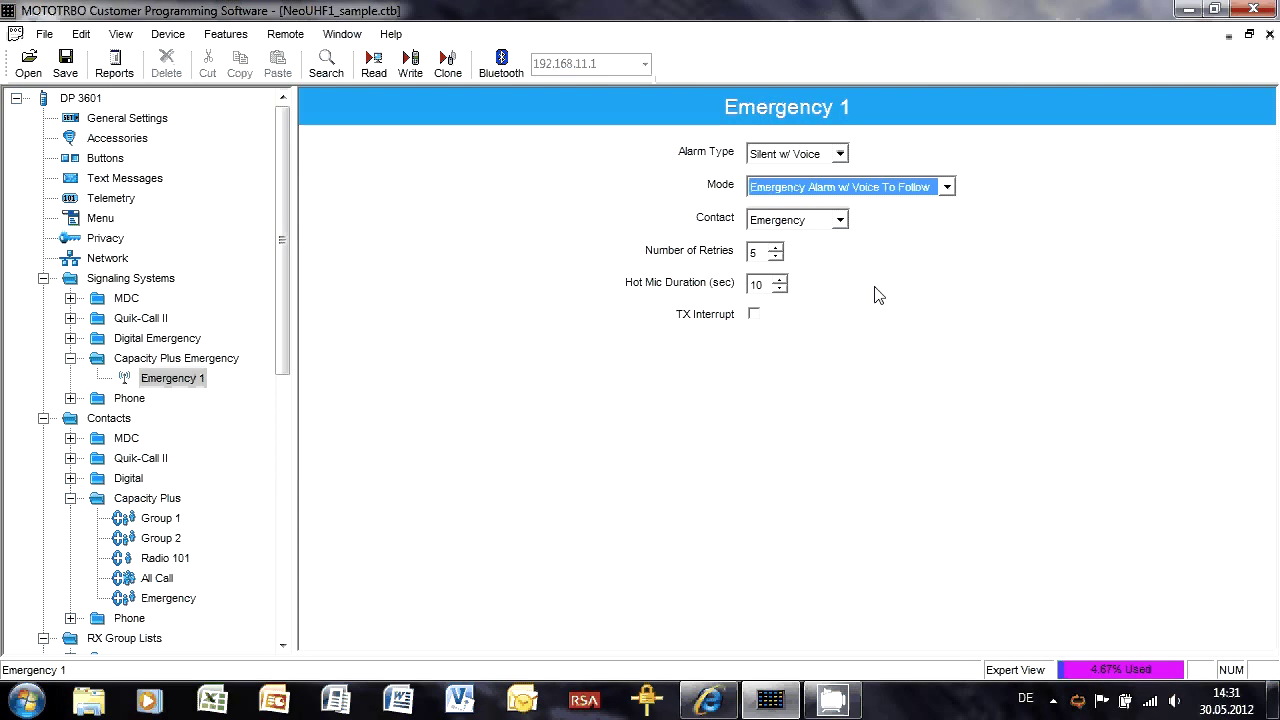
{"action": "left_click", "coordinate": [765, 285]}
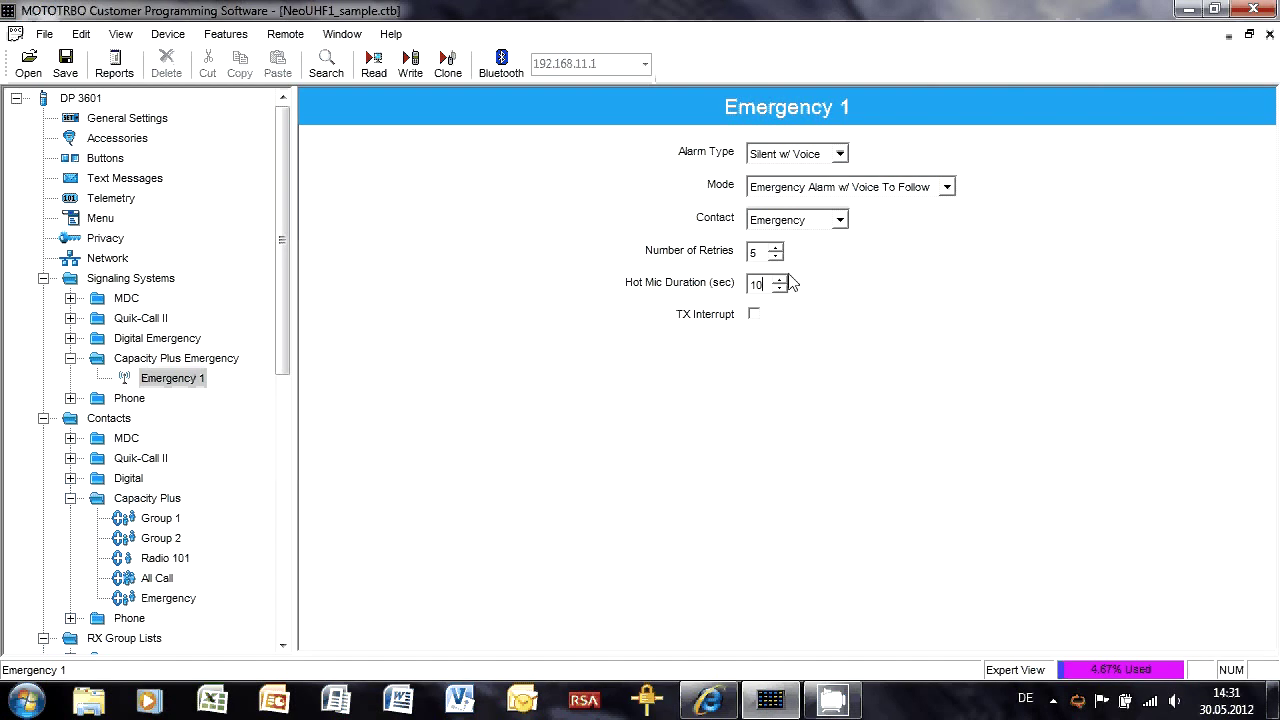
{"action": "left_click", "coordinate": [756, 317]}
{"action": "left_click", "coordinate": [755, 285]}
- Disable Remote Monitor Decode in the digital signaling systems settings
{"action": "left_click", "coordinate": [172, 278]}
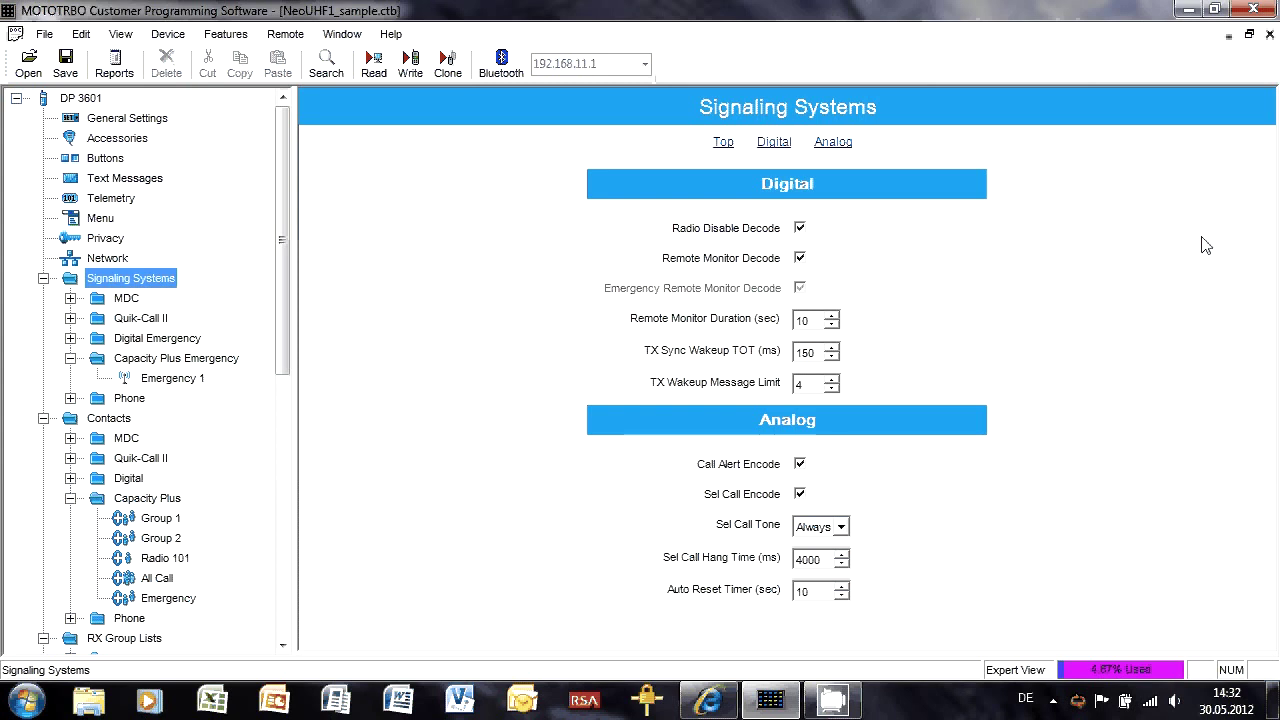
{"action": "left_click", "coordinate": [800, 258]}
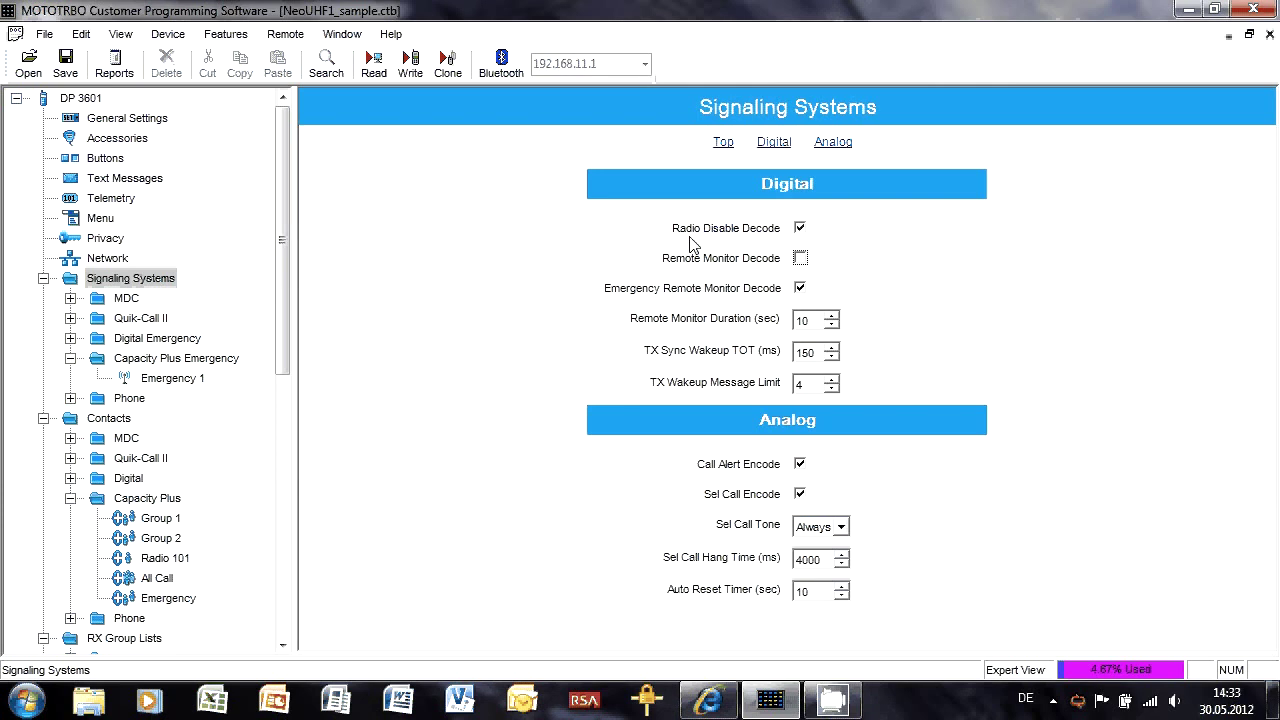
- Enable the Remote Monitor entry among the Contacts options of the radio's menu settings
{"action": "left_click", "coordinate": [123, 218]}
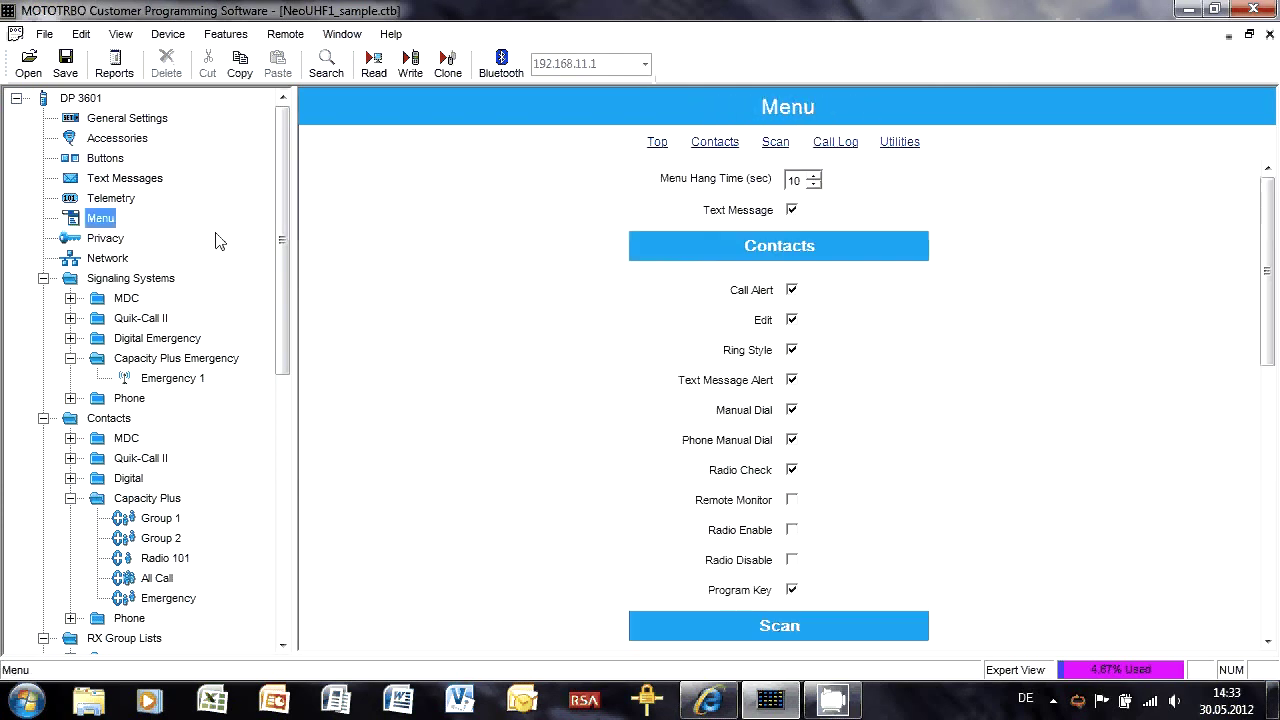
{"action": "mouse_move", "coordinate": [1273, 205]}
{"action": "left_mouse_down"}
{"action": "mouse_move", "coordinate": [1275, 273]}
{"action": "mouse_move", "coordinate": [1276, 204]}
{"action": "left_mouse_up"}
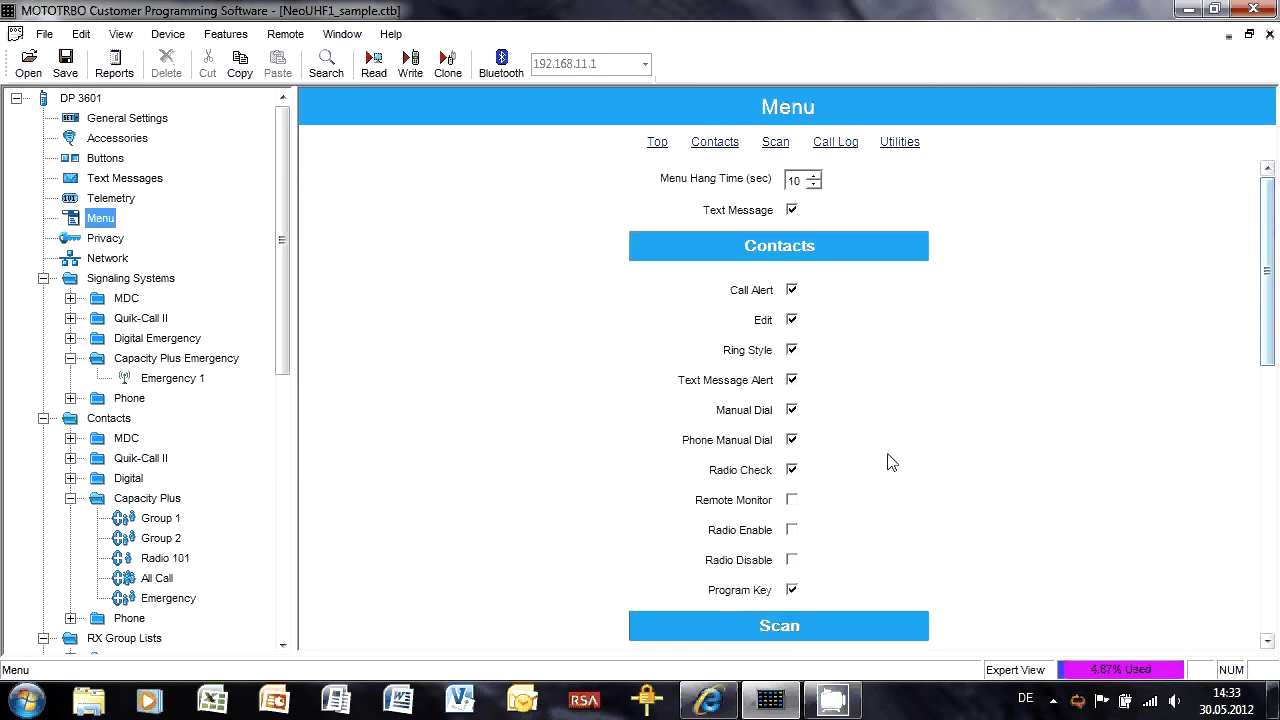
{"action": "left_click", "coordinate": [794, 502]}
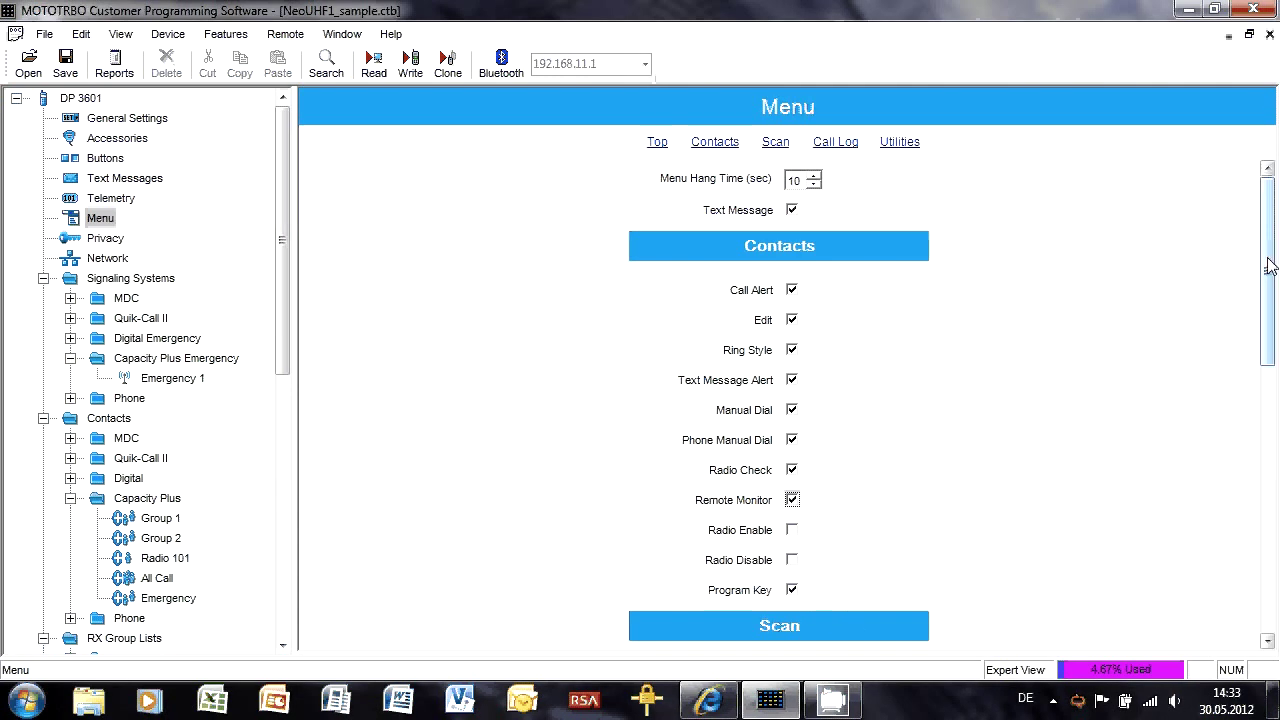
- Review the Utilities options of the radio menu and open the button assignment settings
{"action": "left_click_drag", "start_coordinate": [1268, 262], "coordinate": [1274, 566]}
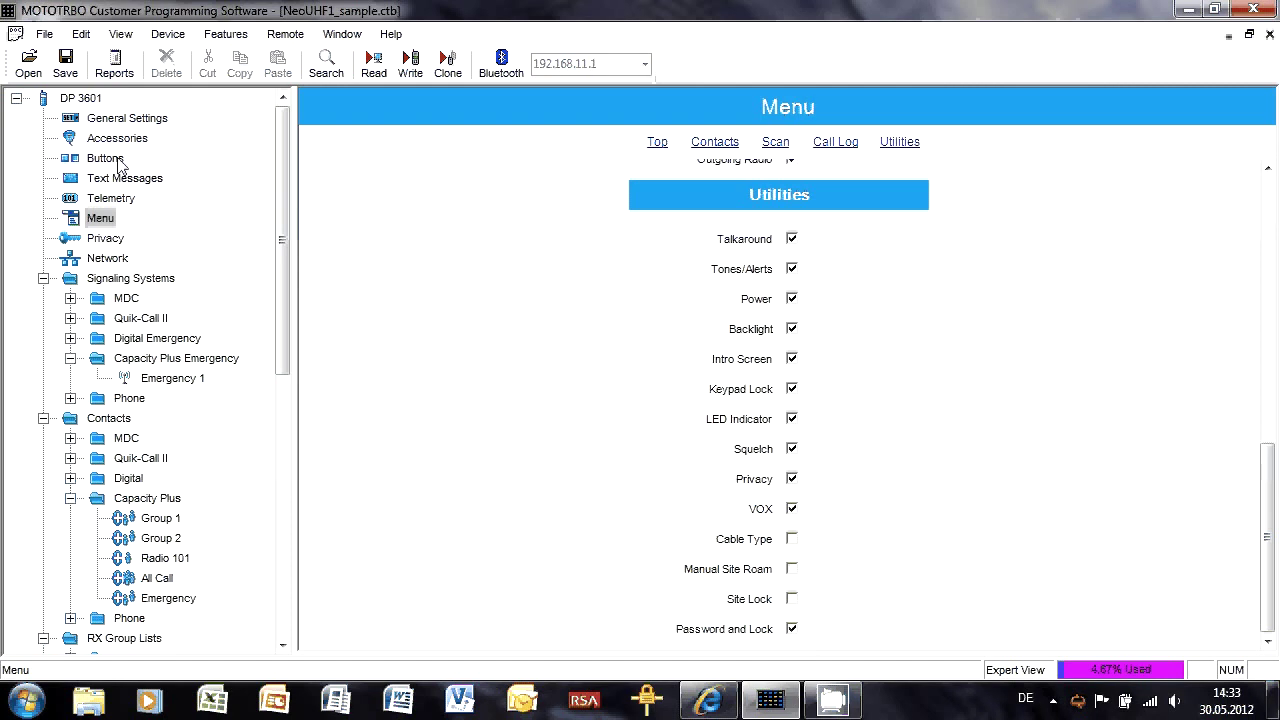
{"action": "left_click", "coordinate": [110, 160]}
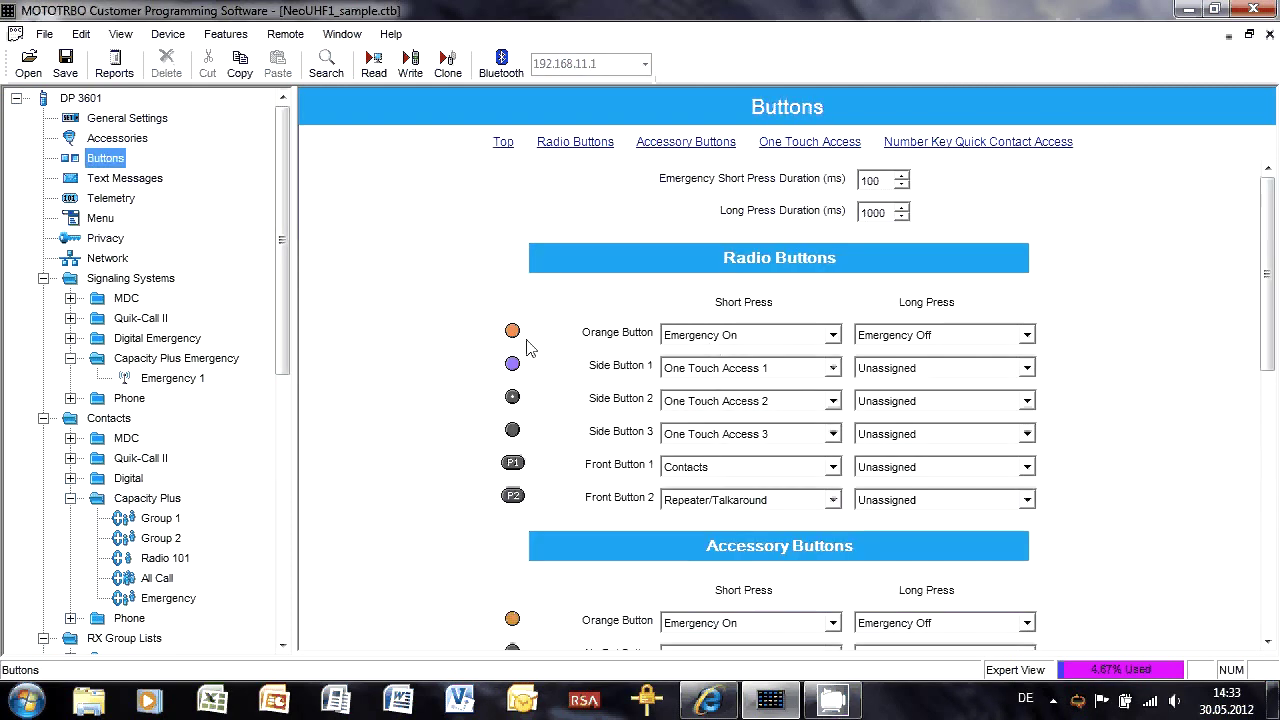